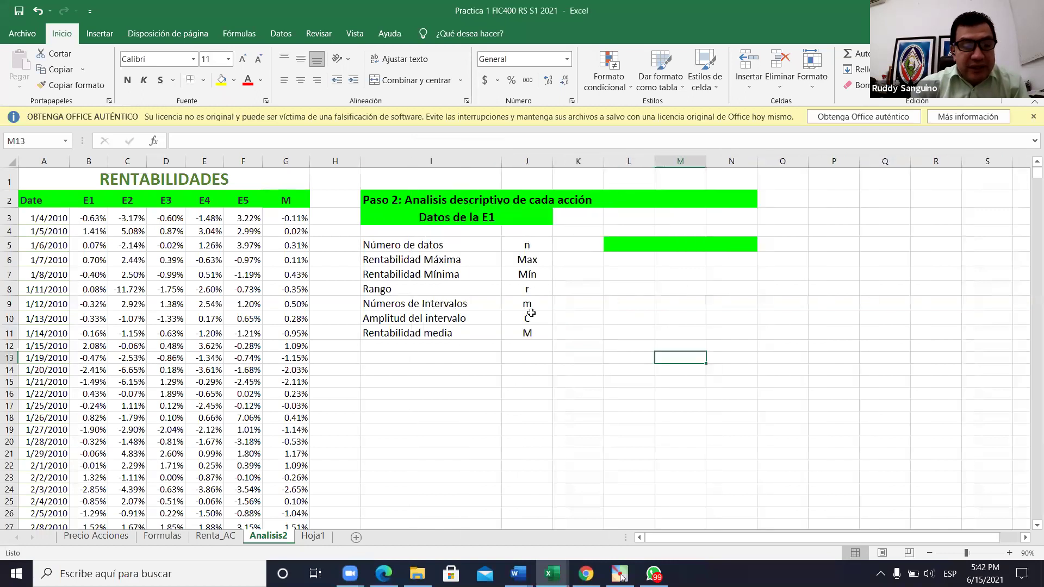
# Step: Narrow column I, which holds the statistic labels, slightly
pyautogui.click(537, 332)
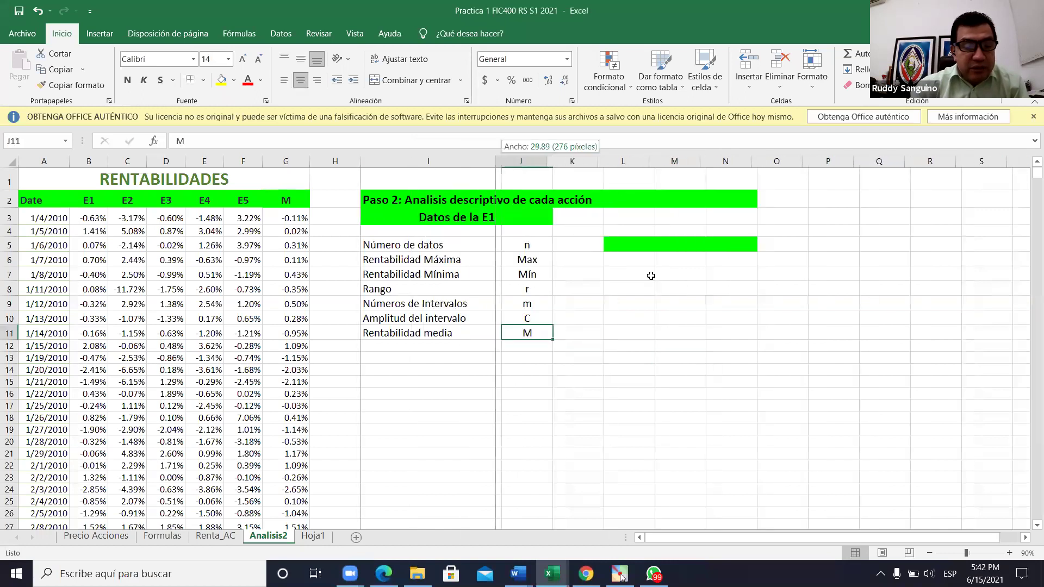
pyautogui.click(674, 317)
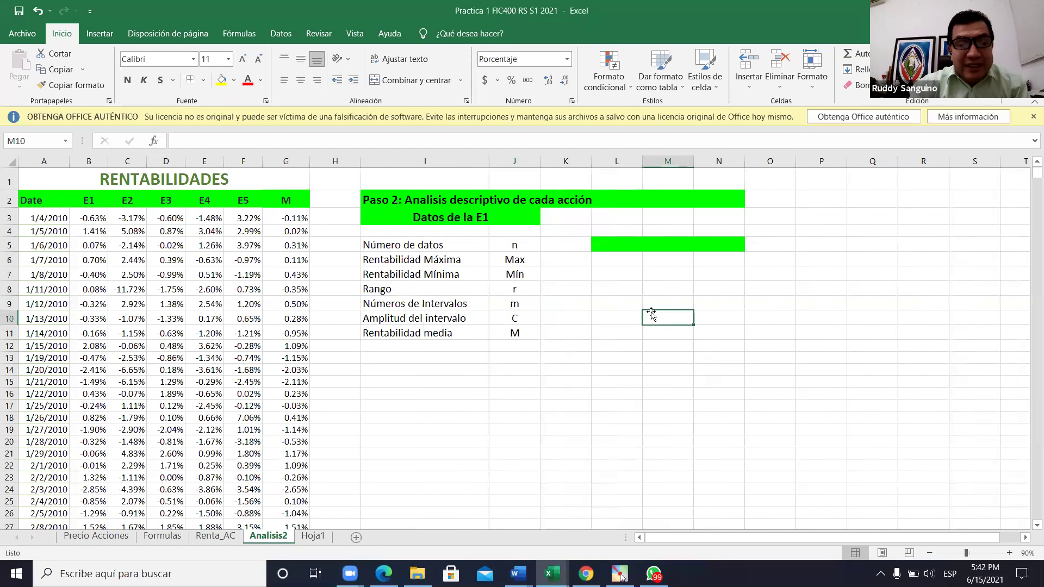
pyautogui.click(597, 360)
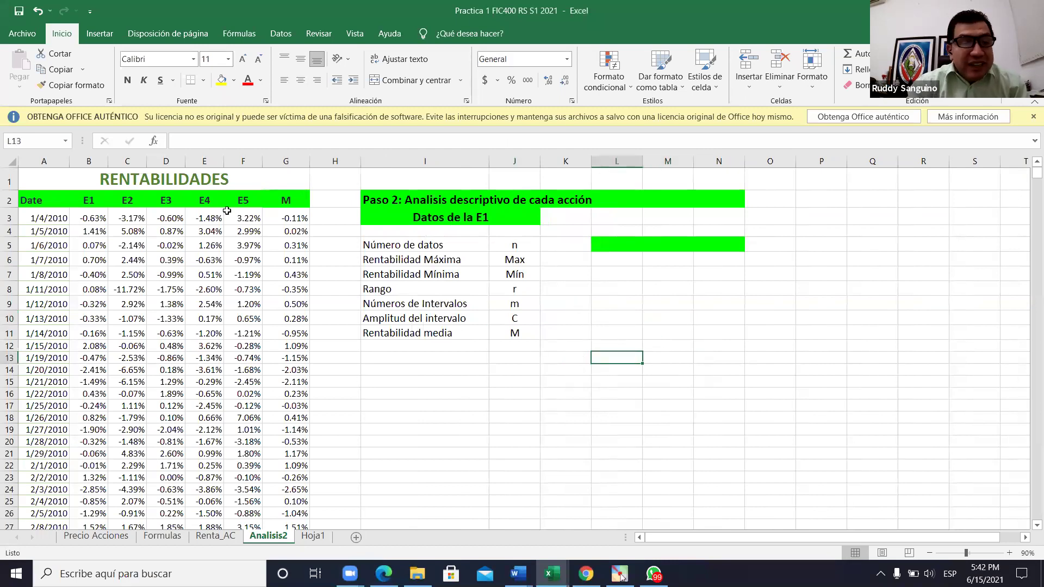
pyautogui.click(519, 398)
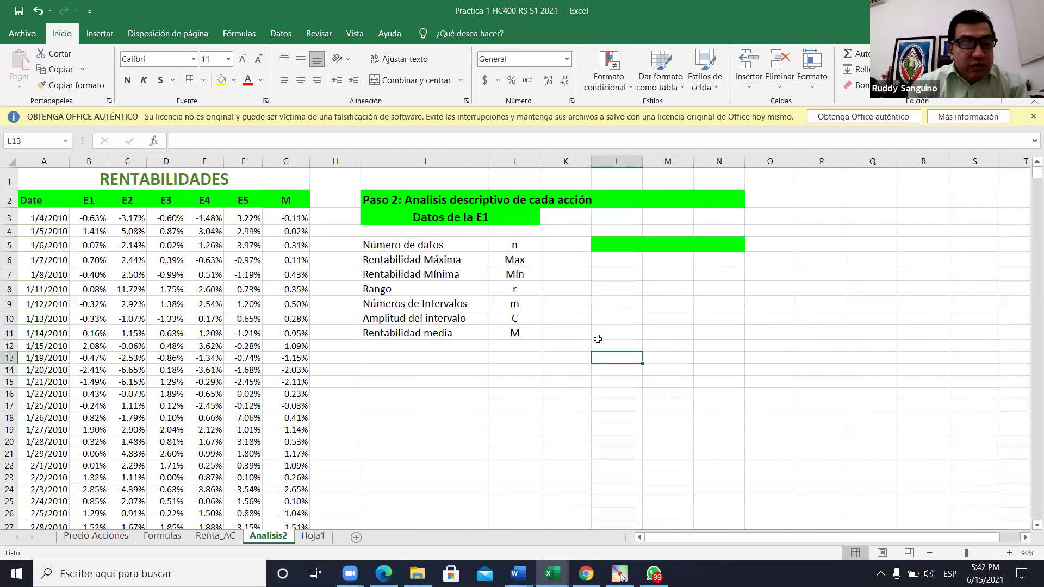
# Step: Try to count the E1 returns in cell K5 with BDCONTARA over B3:B2857
pyautogui.click(569, 248)
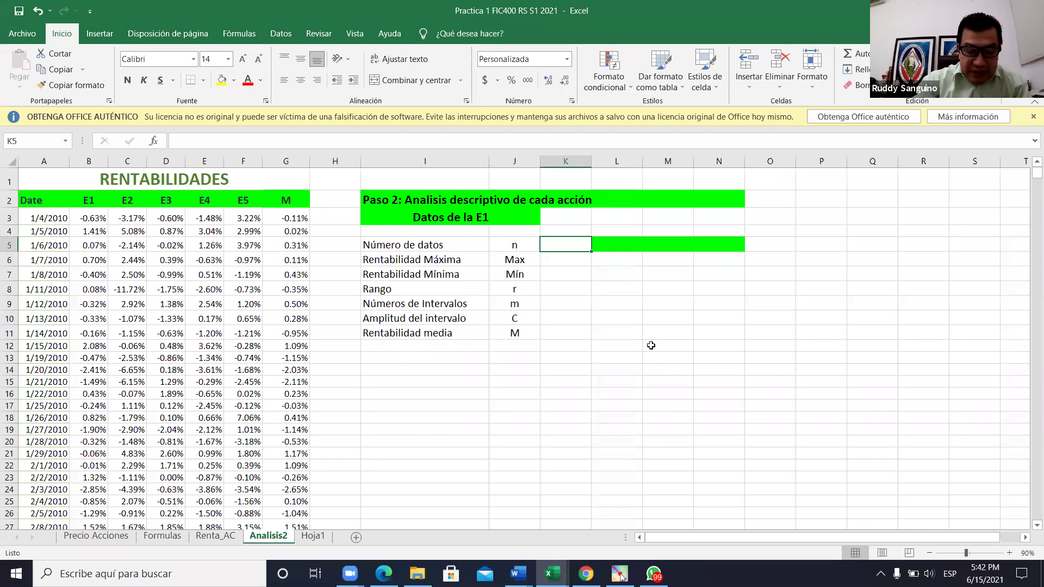
pyautogui.write('=conta')
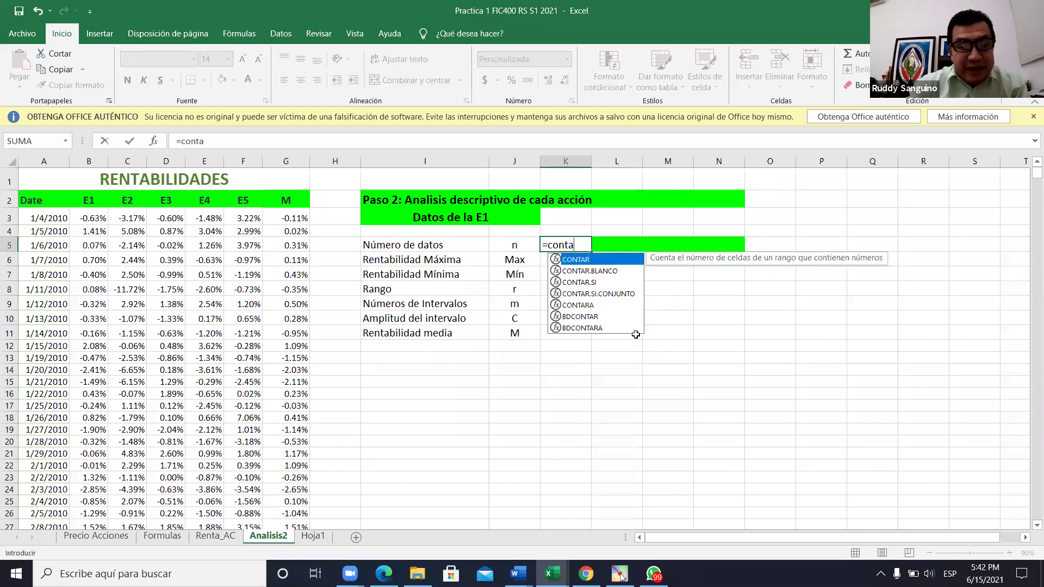
pyautogui.doubleClick(585, 328)
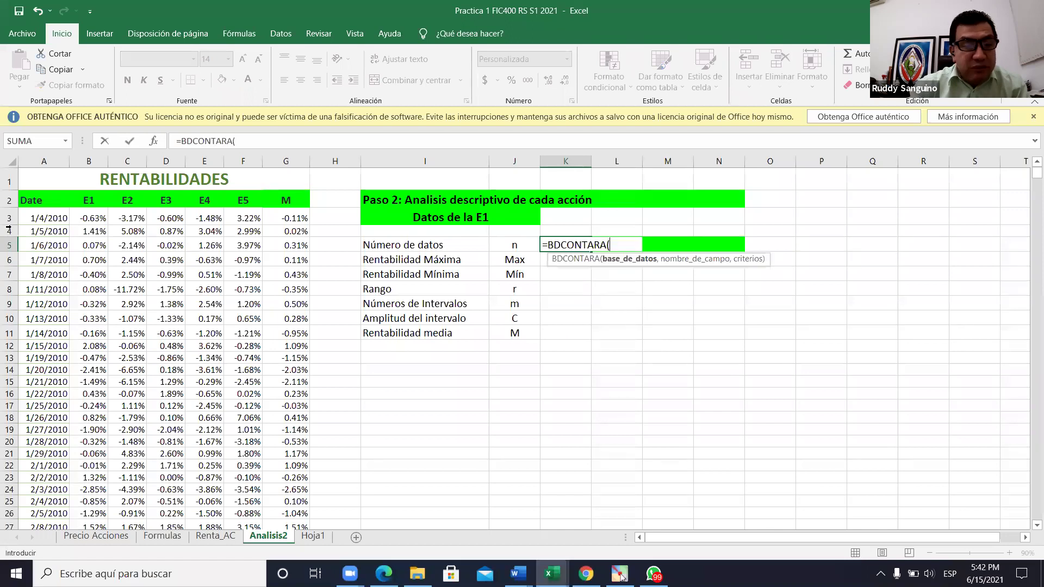
pyautogui.click(85, 218)
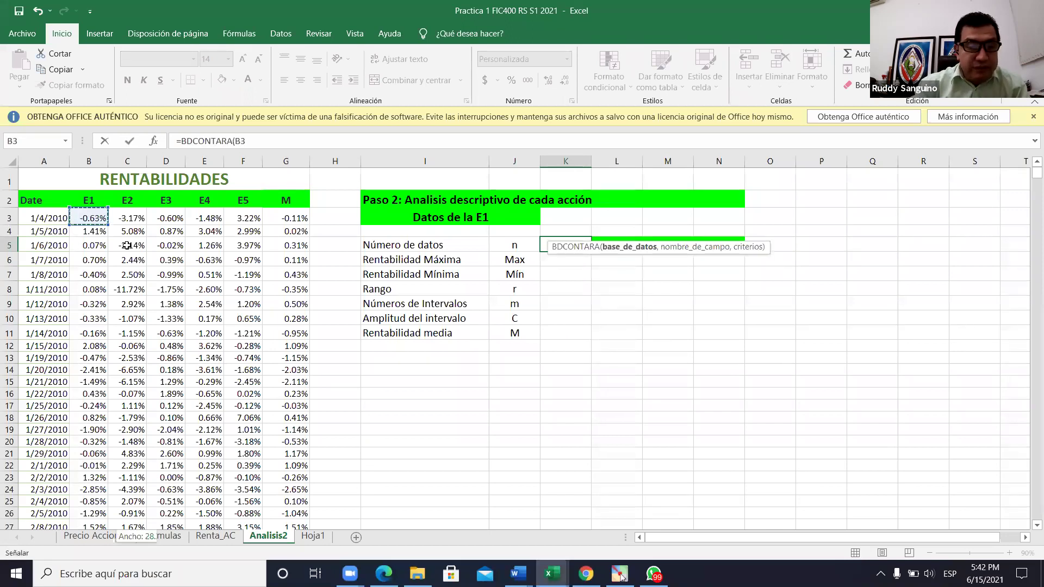
pyautogui.hotkey('ctrl', 'shift', 'Down')
pyautogui.press('Return')
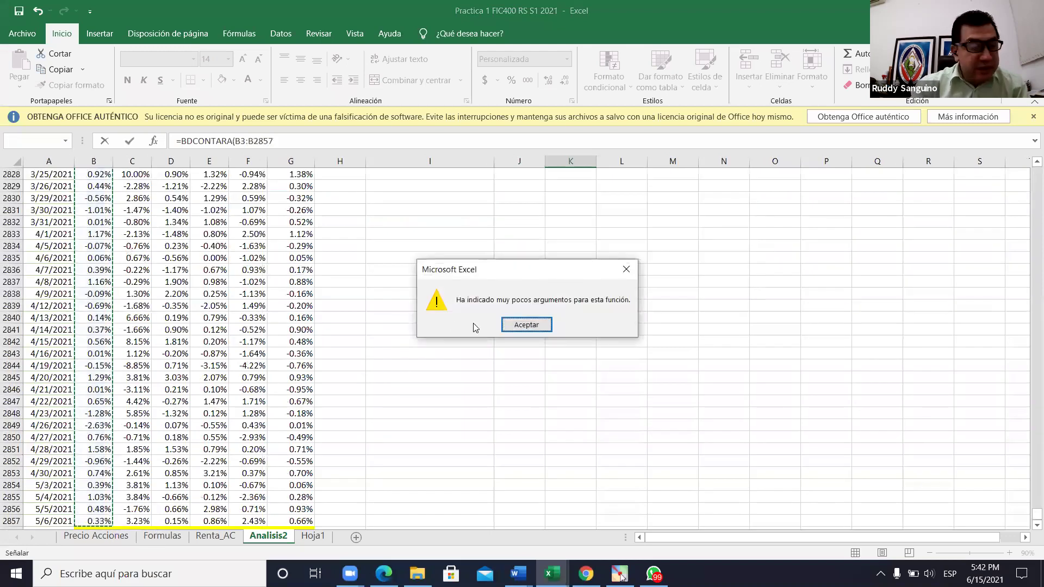
pyautogui.click(548, 325)
pyautogui.moveTo(1030, 514); pyautogui.dragTo(659, 379)
pyautogui.press('Escape')
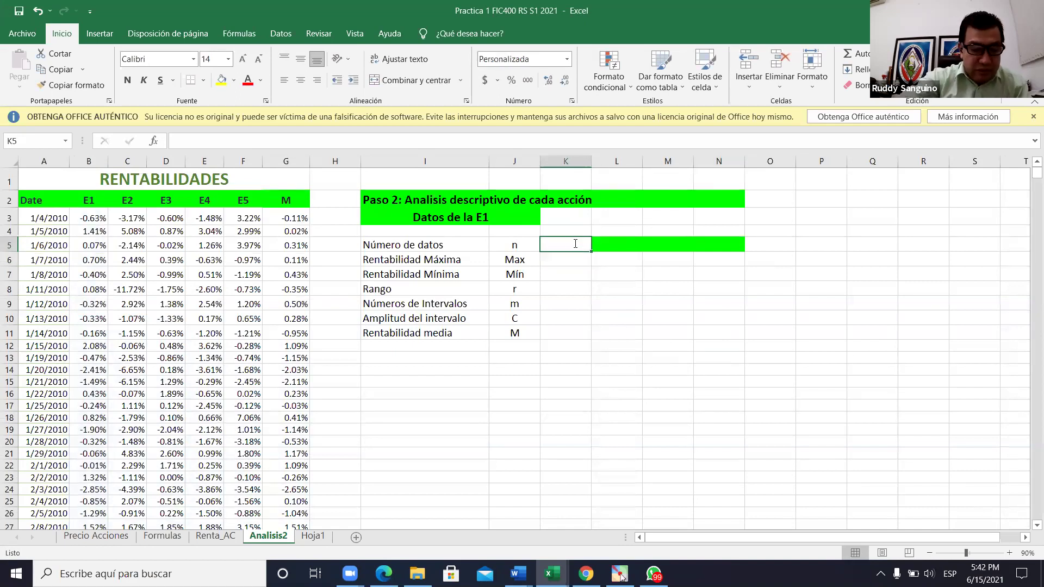
# Step: Calculate the number of E1 data points in cell K5 with CONTARA over B3:B2857
pyautogui.write('=contar')
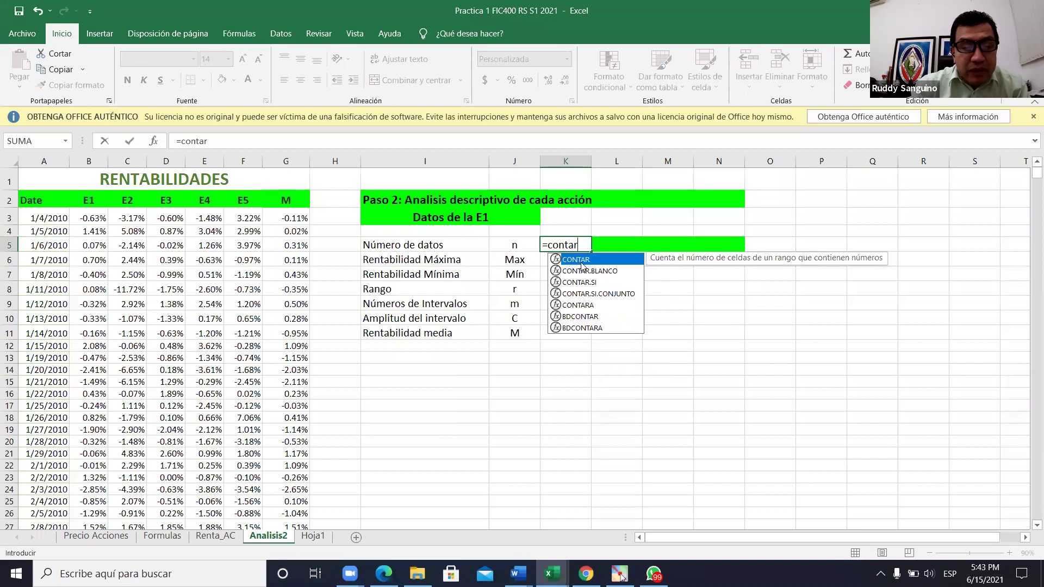
pyautogui.click(590, 311)
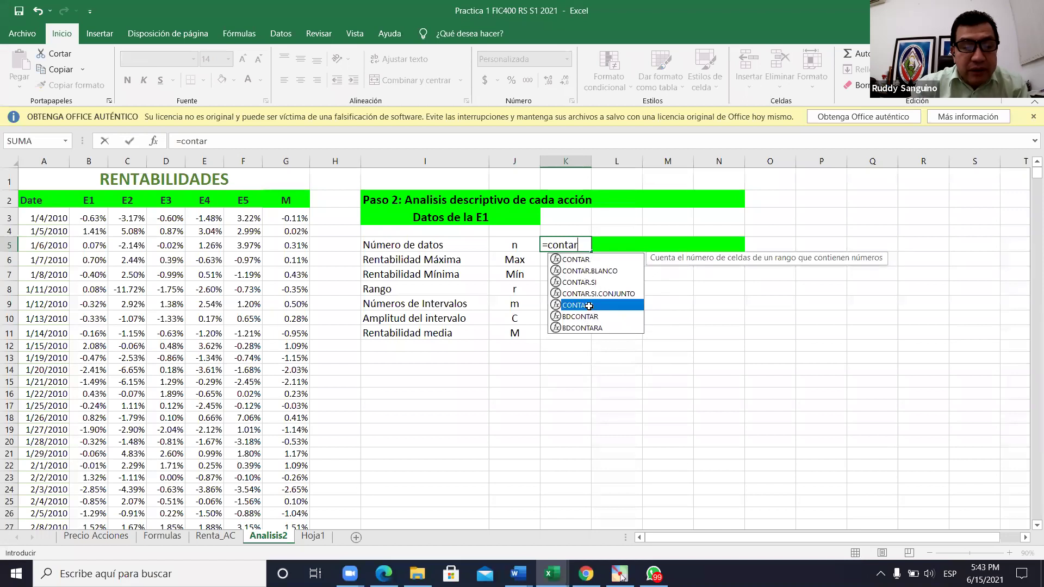
pyautogui.doubleClick(590, 311)
pyautogui.click(86, 218)
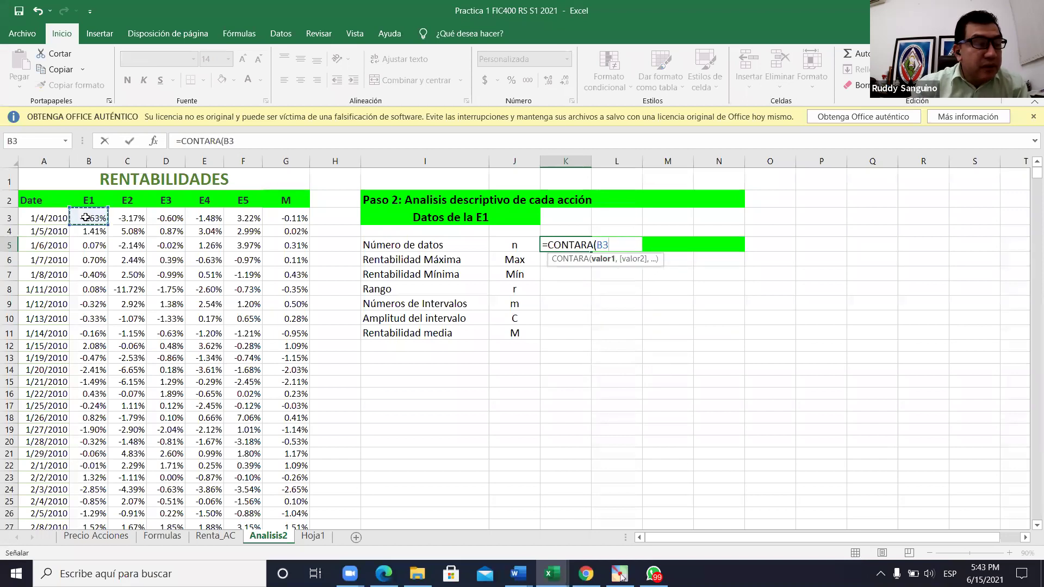
pyautogui.hotkey('ctrl', 'shift', 'Down')
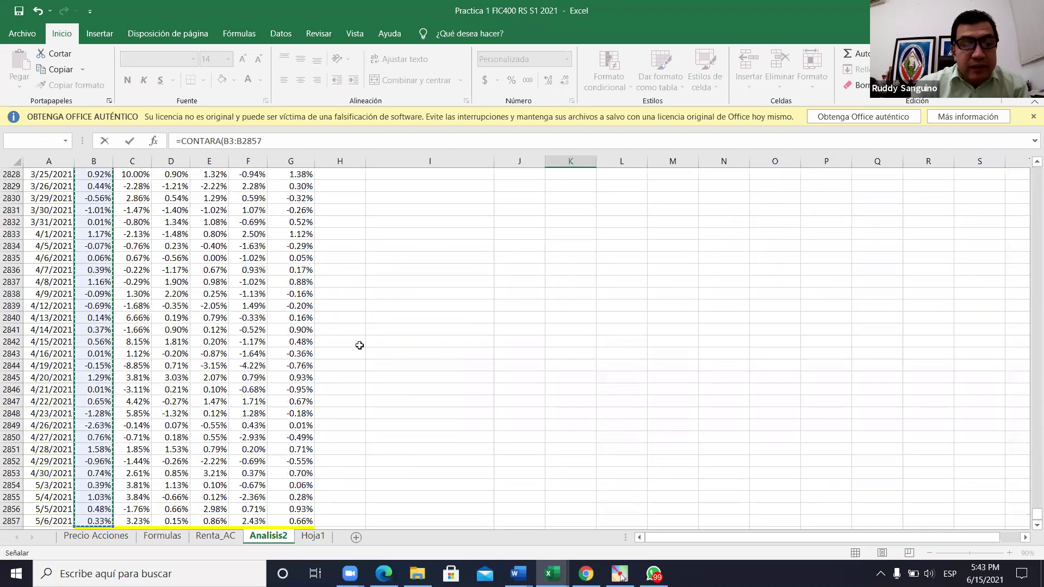
pyautogui.hotkey('ctrl', 'Return')
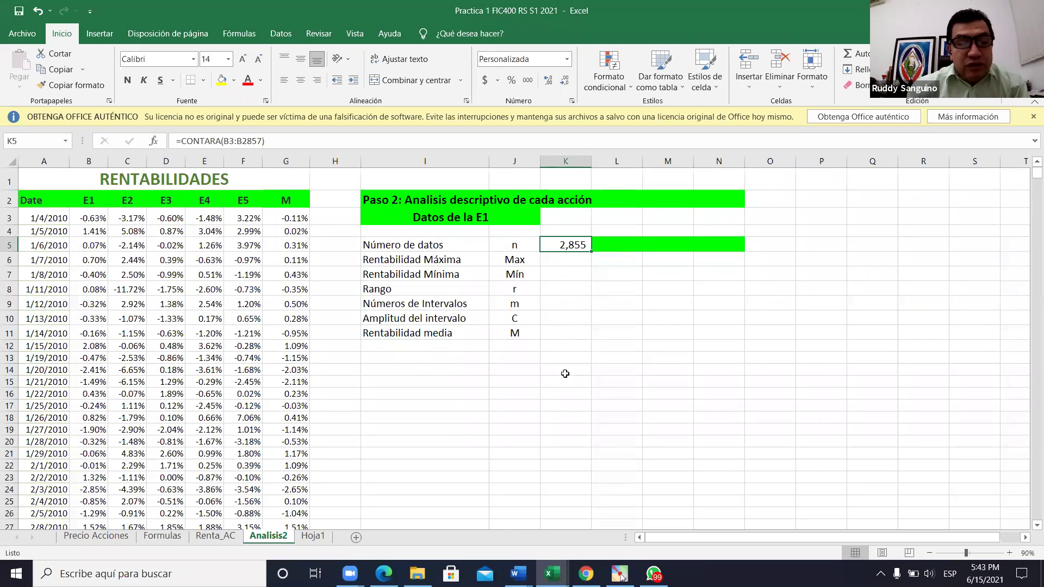
pyautogui.click(597, 368)
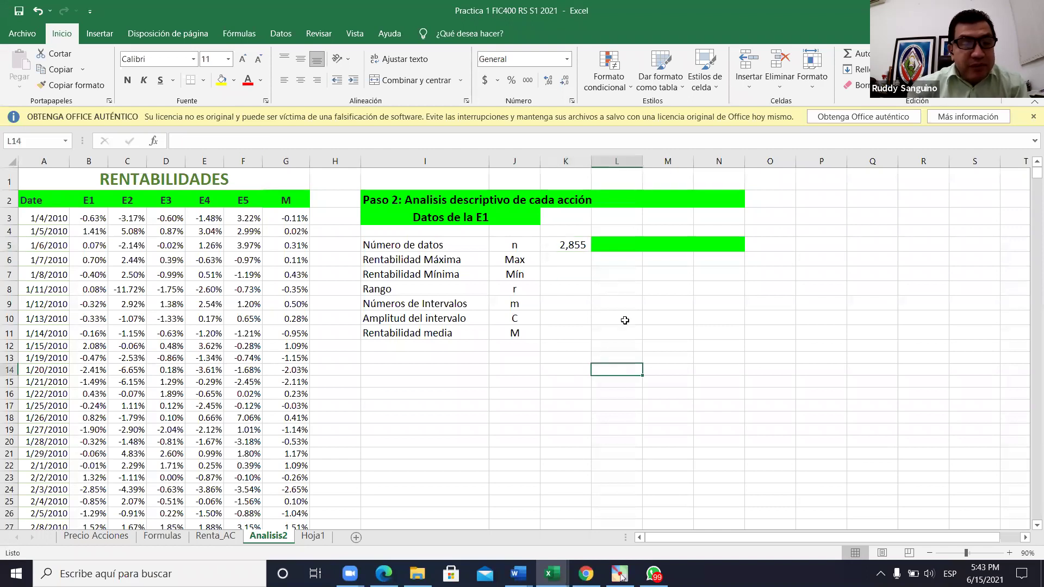
# Step: Calculate E1's maximum return in cell K6 with MAX over B3:B2857
pyautogui.click(581, 263)
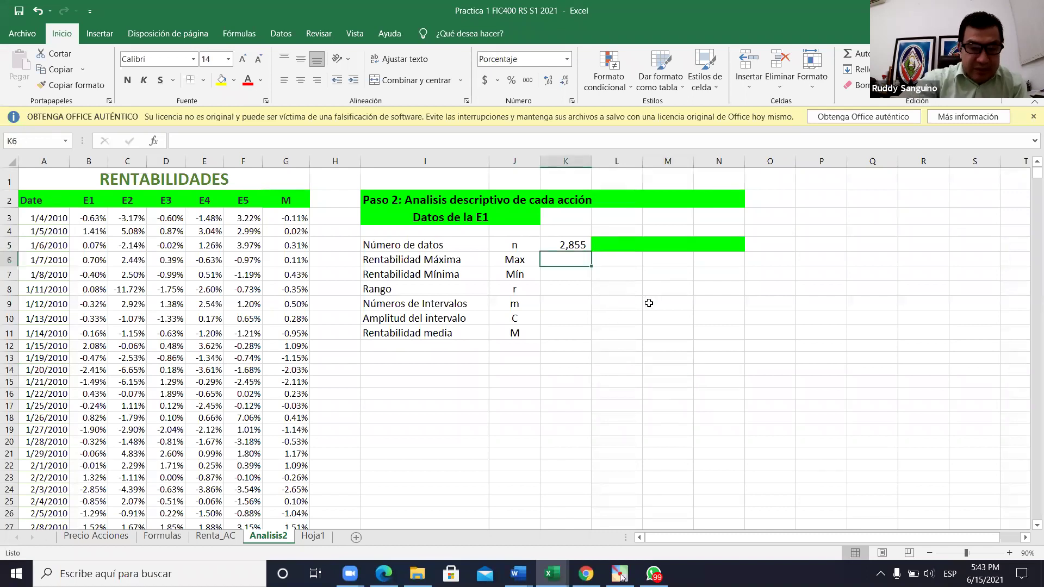
pyautogui.write('=max')
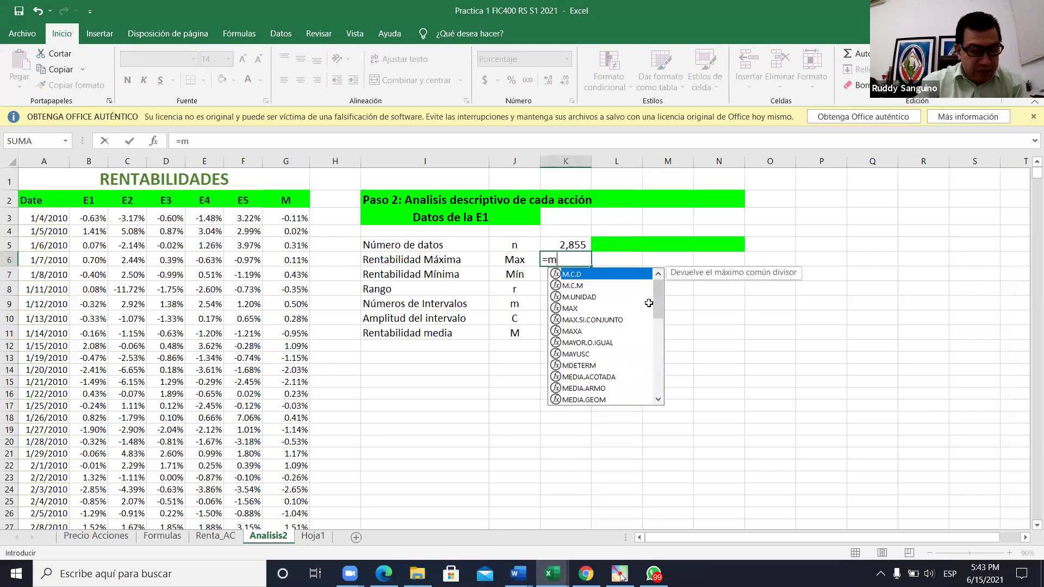
pyautogui.doubleClick(593, 275)
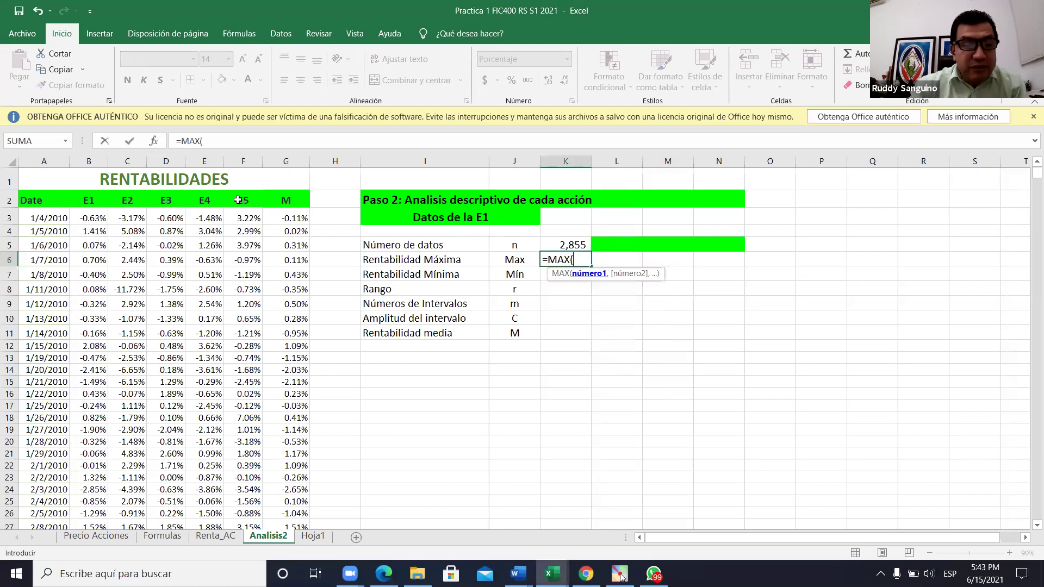
pyautogui.click(88, 220)
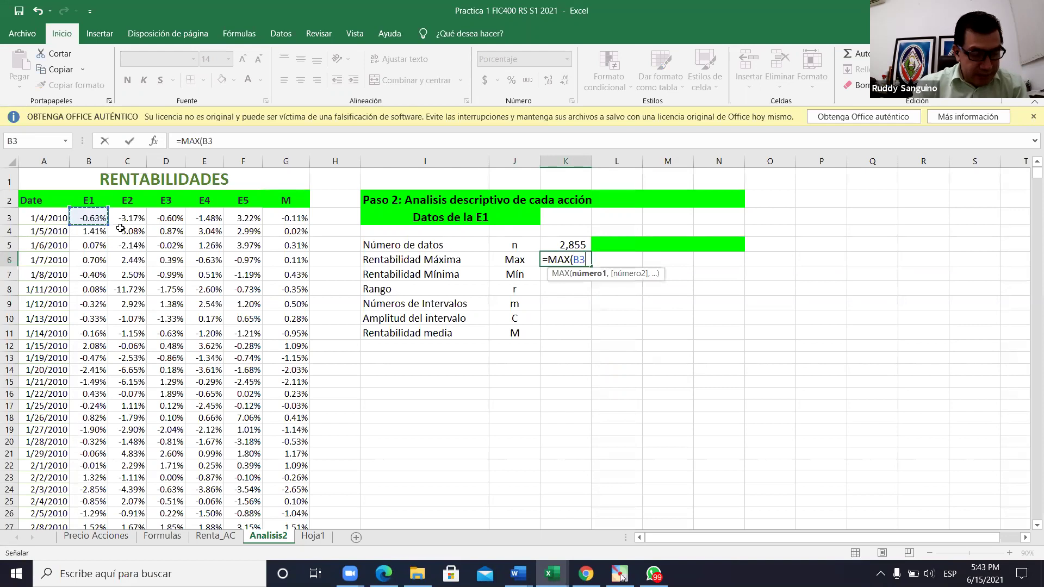
pyautogui.hotkey('ctrl', 'shift', 'Down')
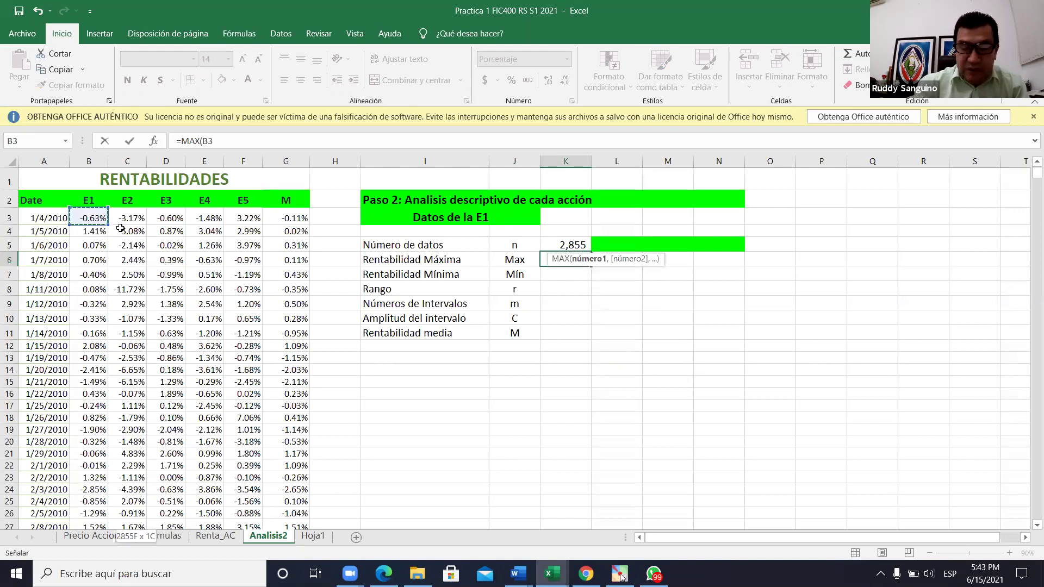
pyautogui.press('Return')
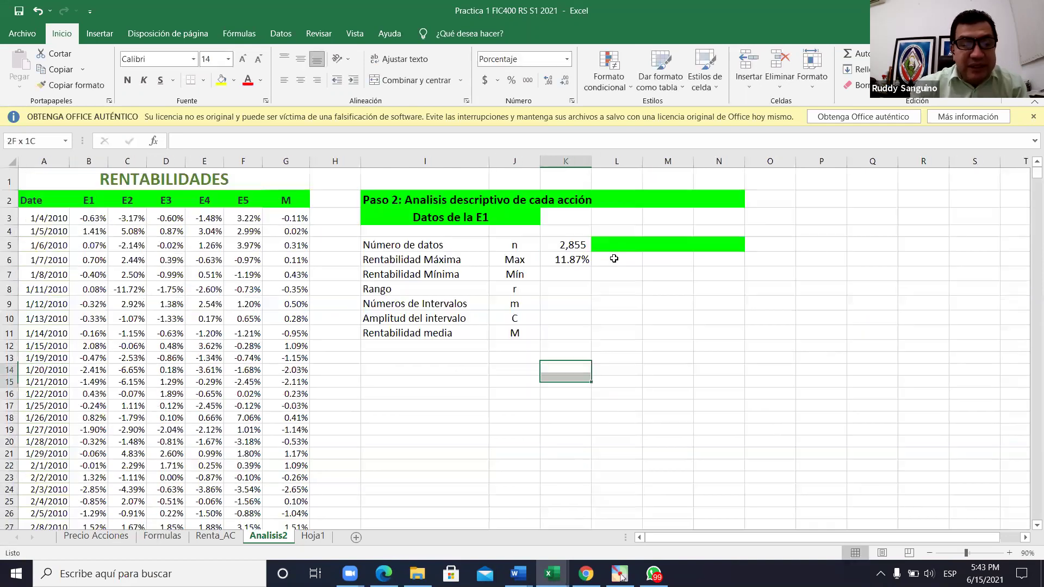
pyautogui.click(583, 343)
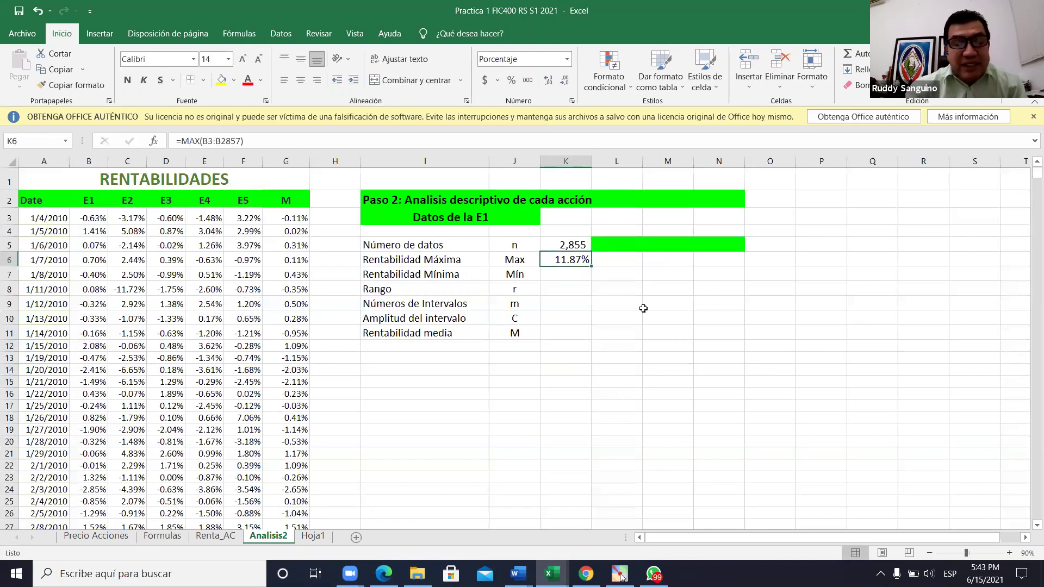
pyautogui.click(647, 329)
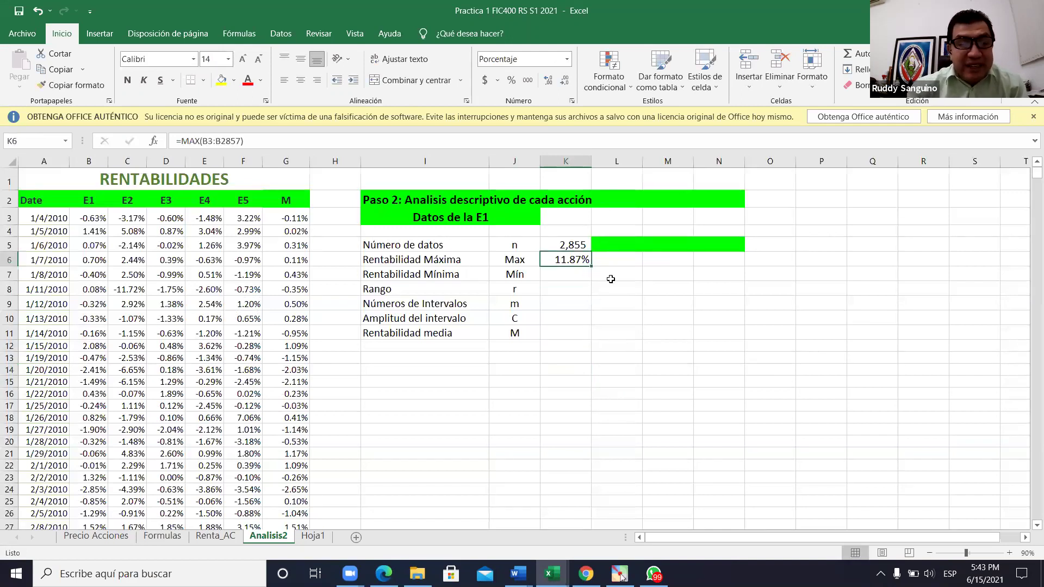
pyautogui.click(574, 260)
pyautogui.click(663, 348)
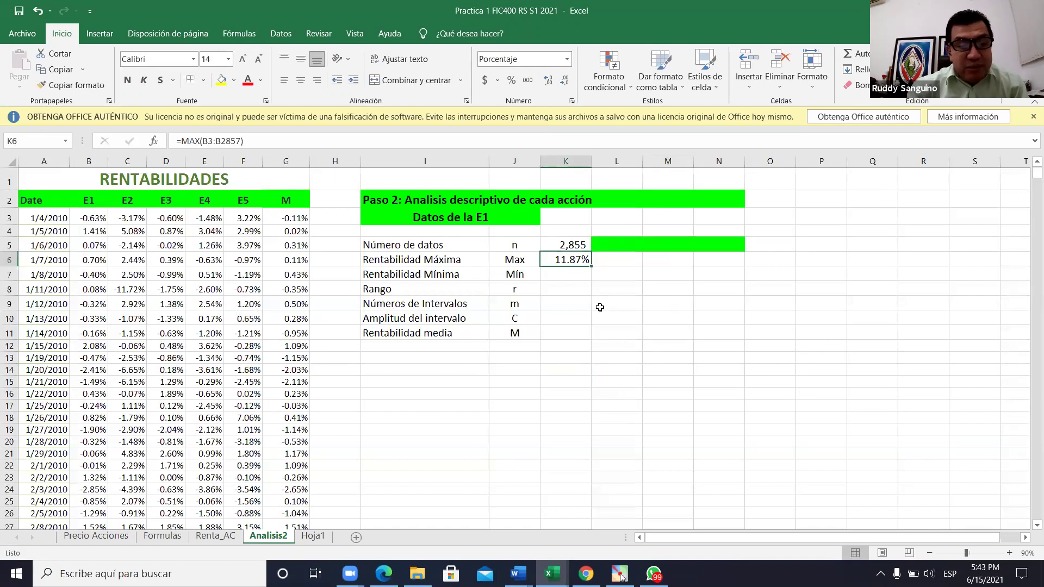
# Step: Calculate E1's minimum return in cell K7 with MIN over B3:B2857
pyautogui.click(583, 278)
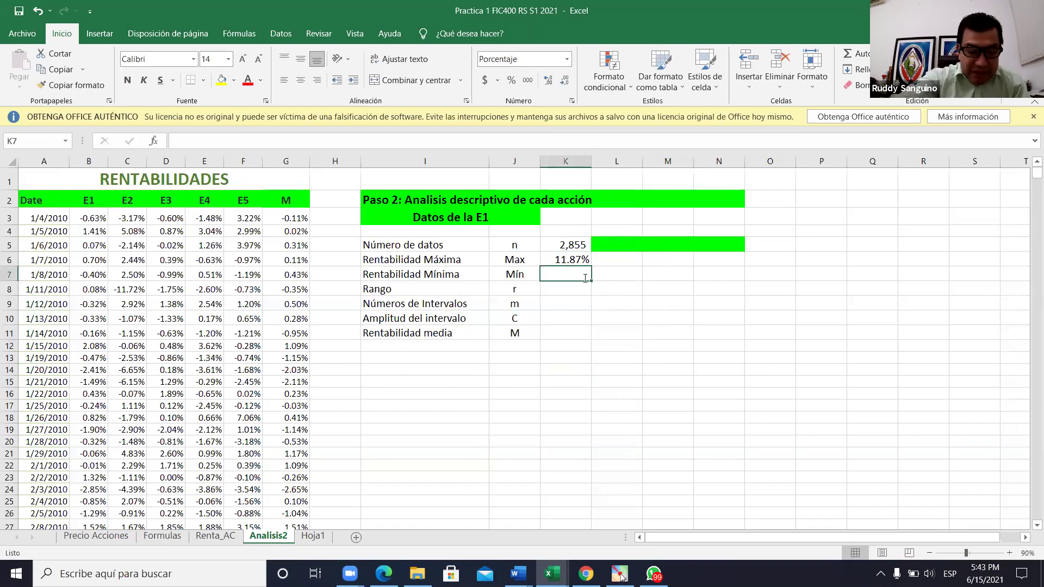
pyautogui.write('=mi')
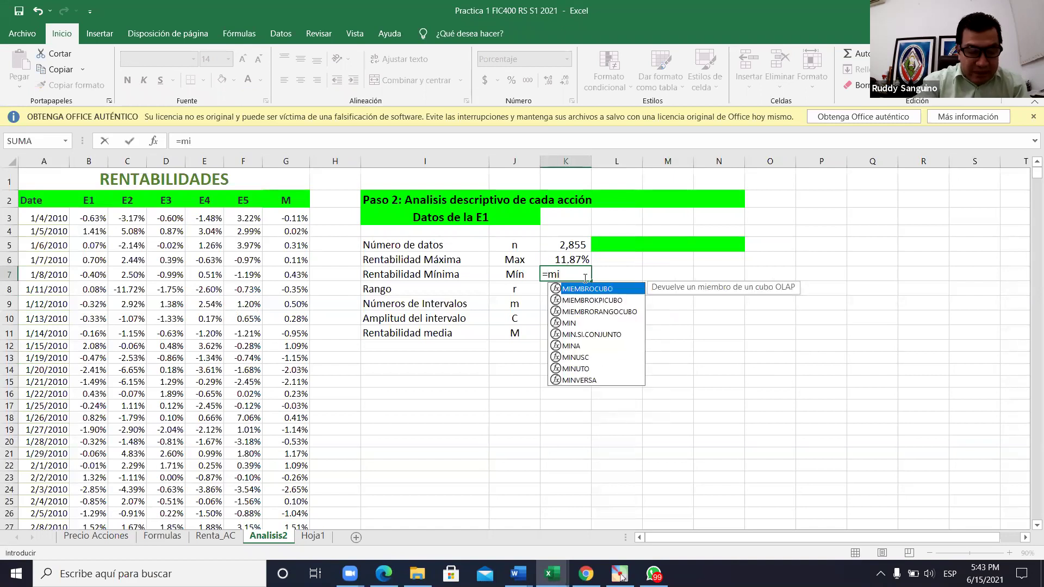
pyautogui.write('n')
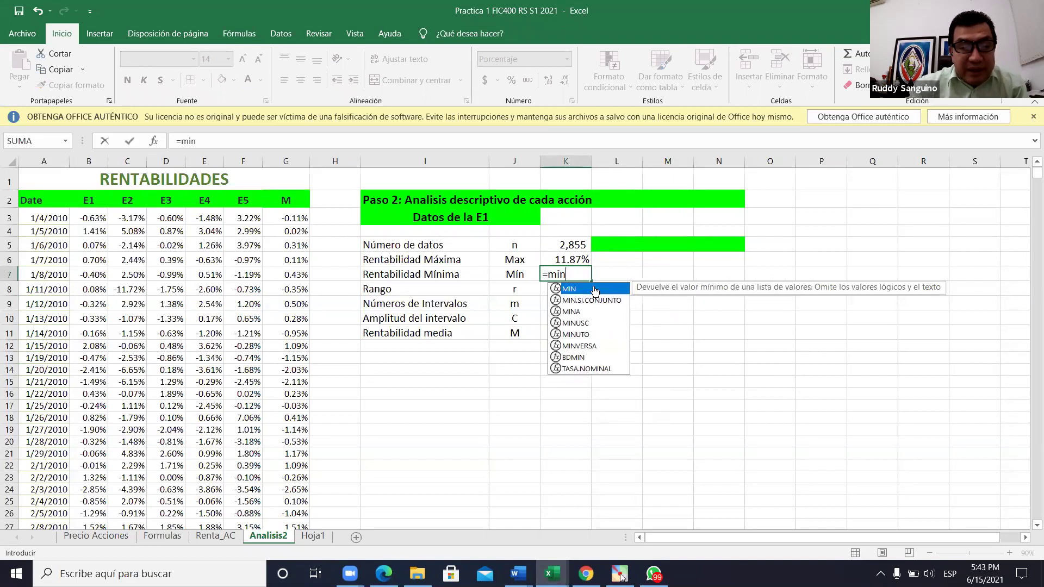
pyautogui.doubleClick(596, 291)
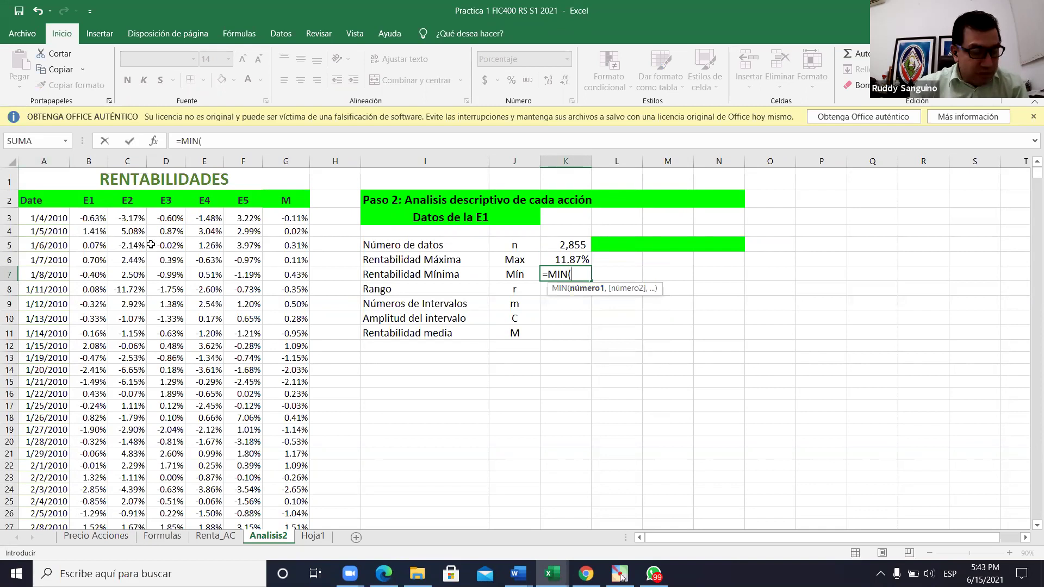
pyautogui.click(88, 218)
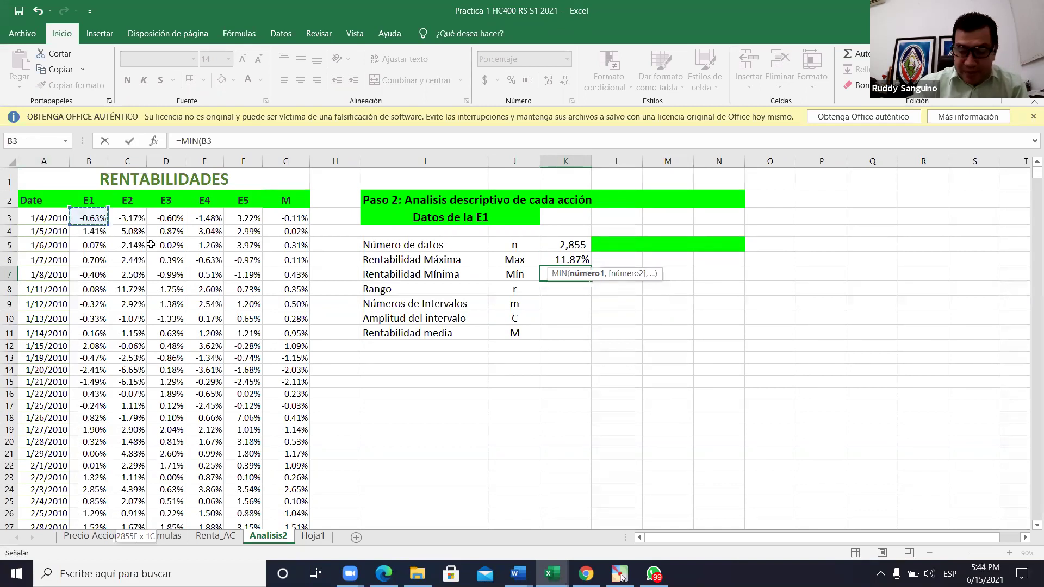
pyautogui.hotkey('ctrl', 'shift', 'Down')
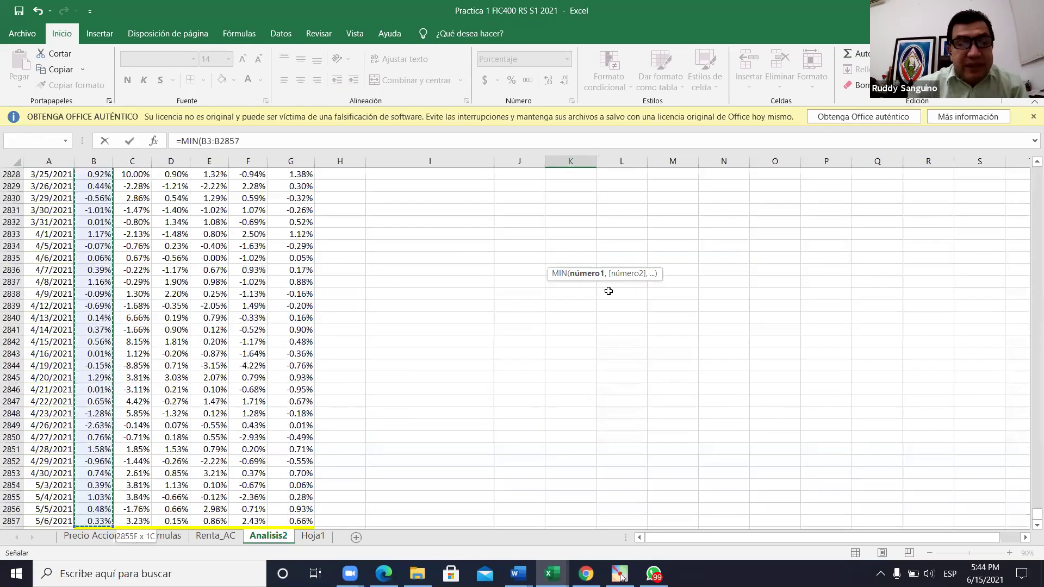
pyautogui.press('Return')
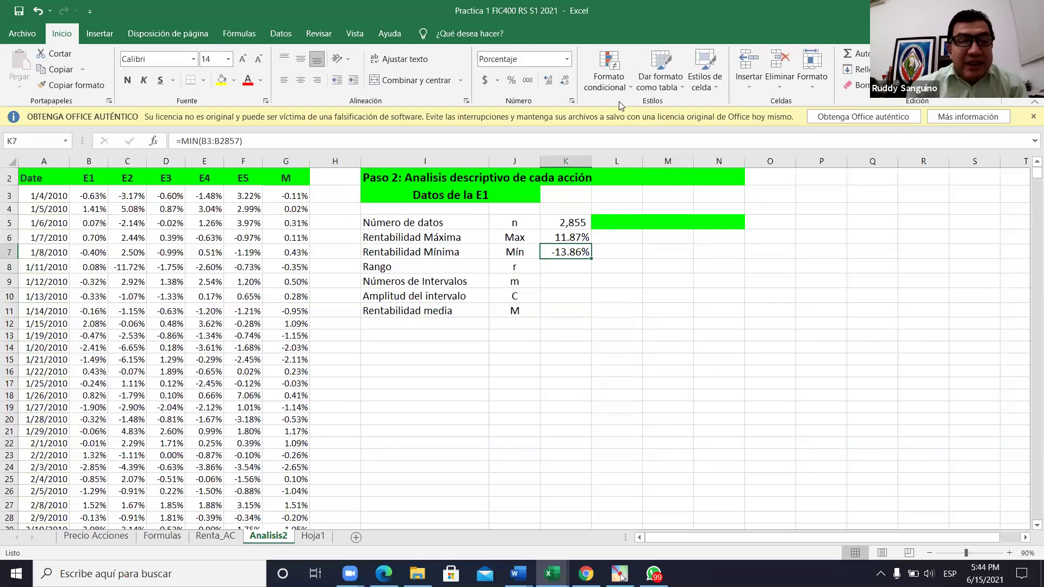
pyautogui.click(704, 223)
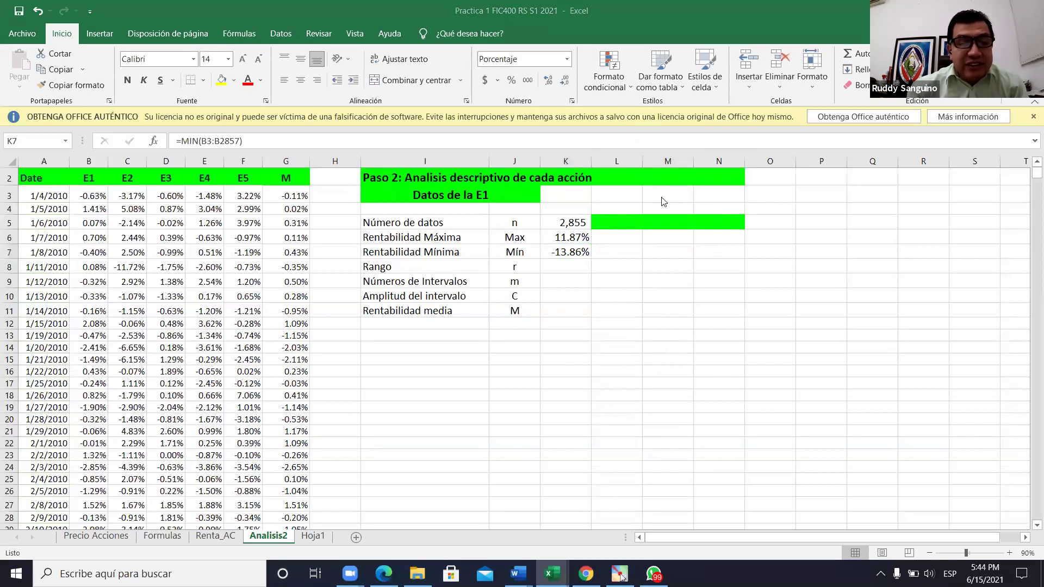
pyautogui.click(707, 309)
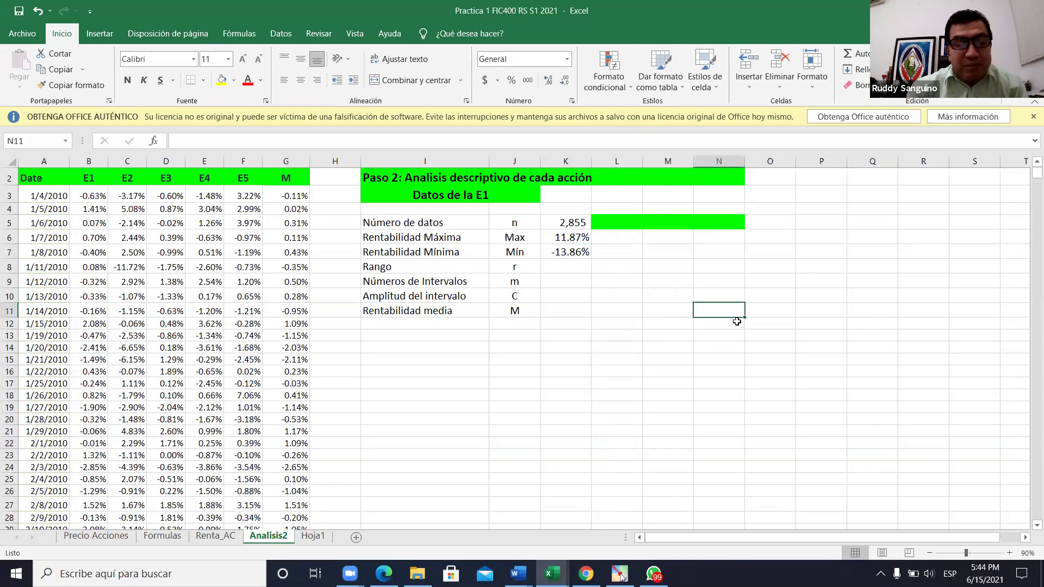
pyautogui.click(755, 333)
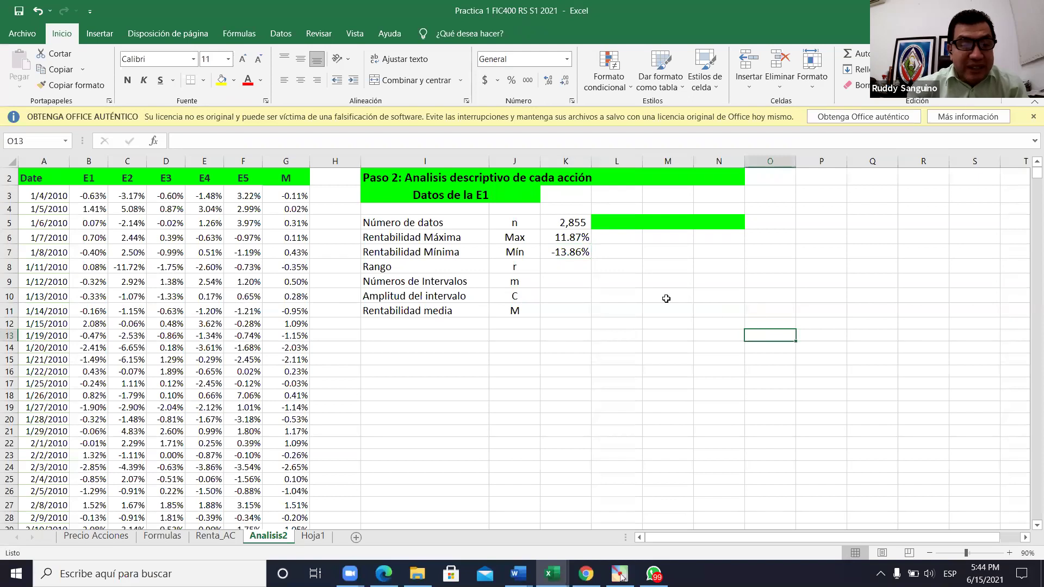
# Step: Extend the Rango symbol in cell J8 to read "r (Max-min)"
pyautogui.click(582, 269)
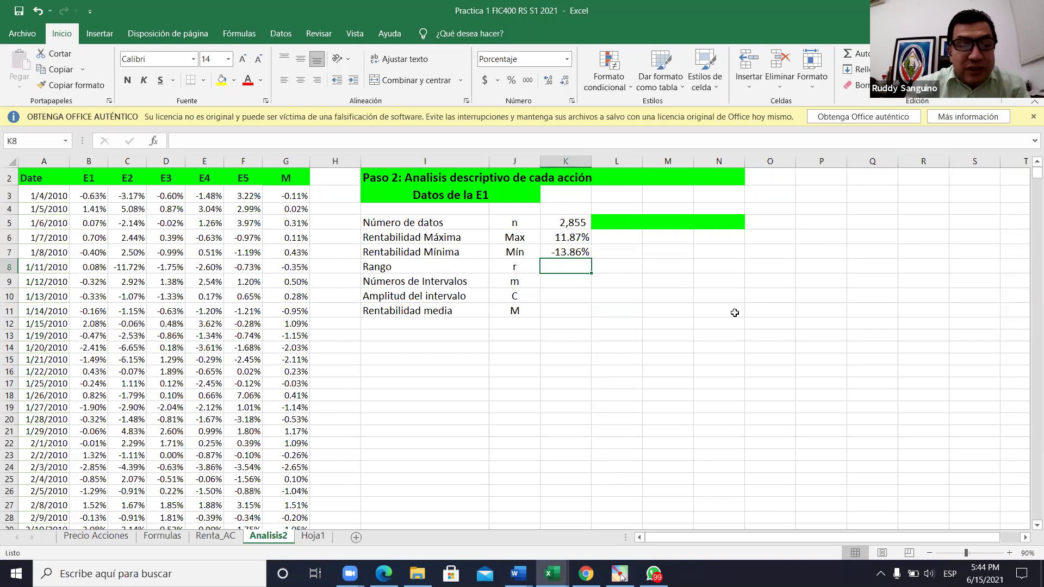
pyautogui.click(732, 320)
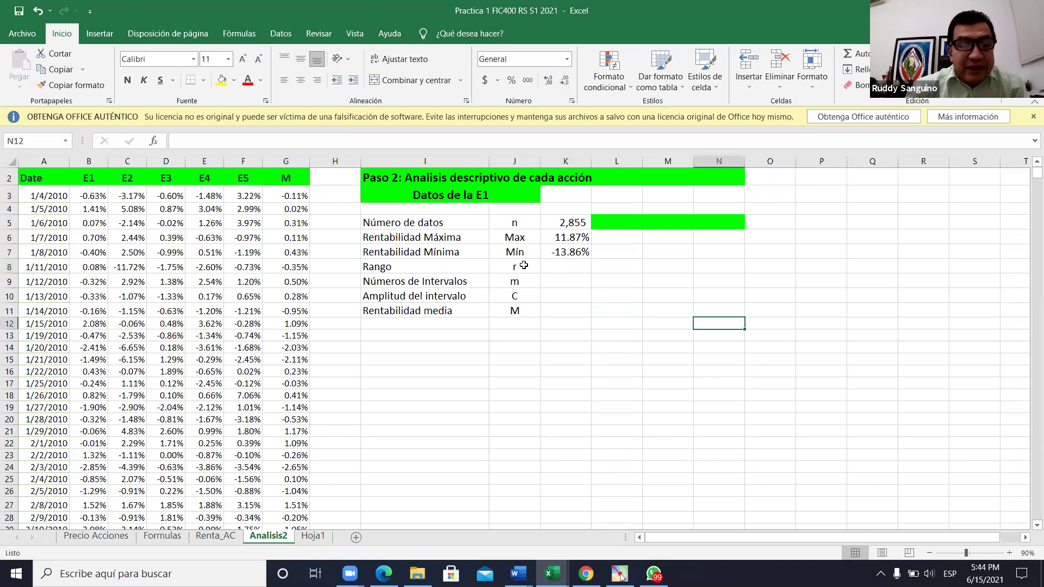
pyautogui.doubleClick(523, 264)
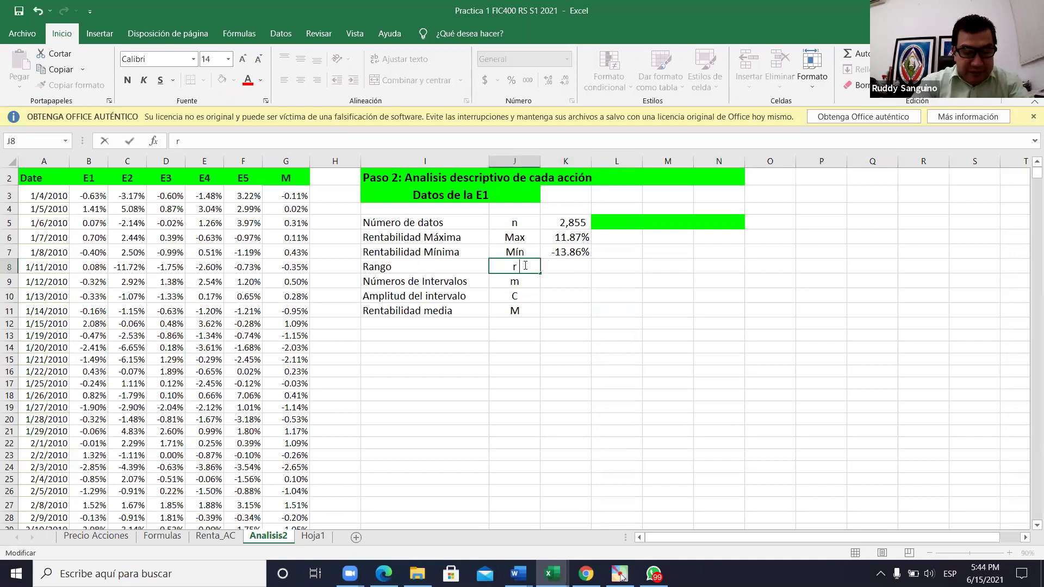
pyautogui.write('(')
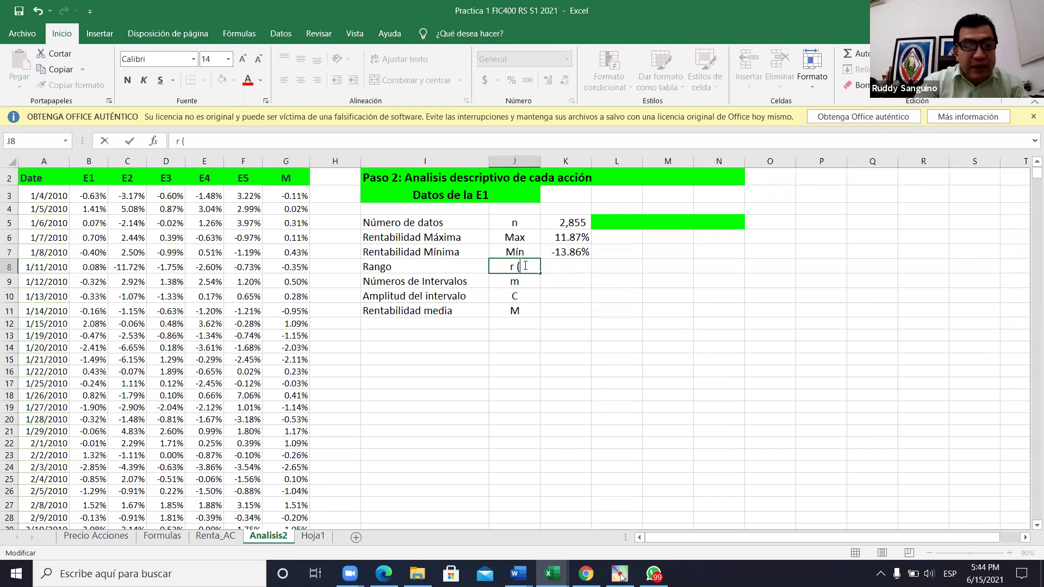
pyautogui.write('Max')
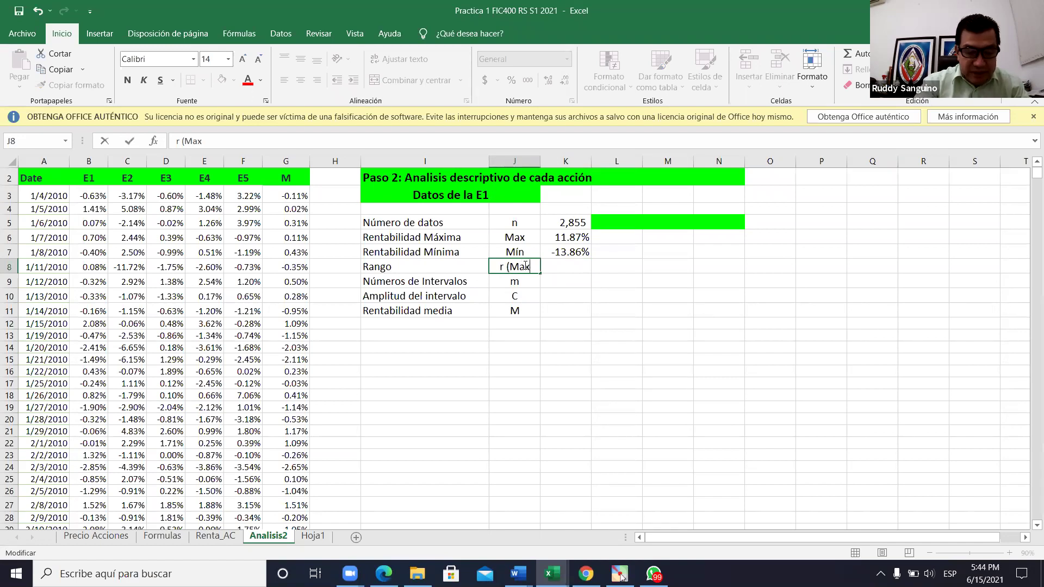
pyautogui.write('-min')
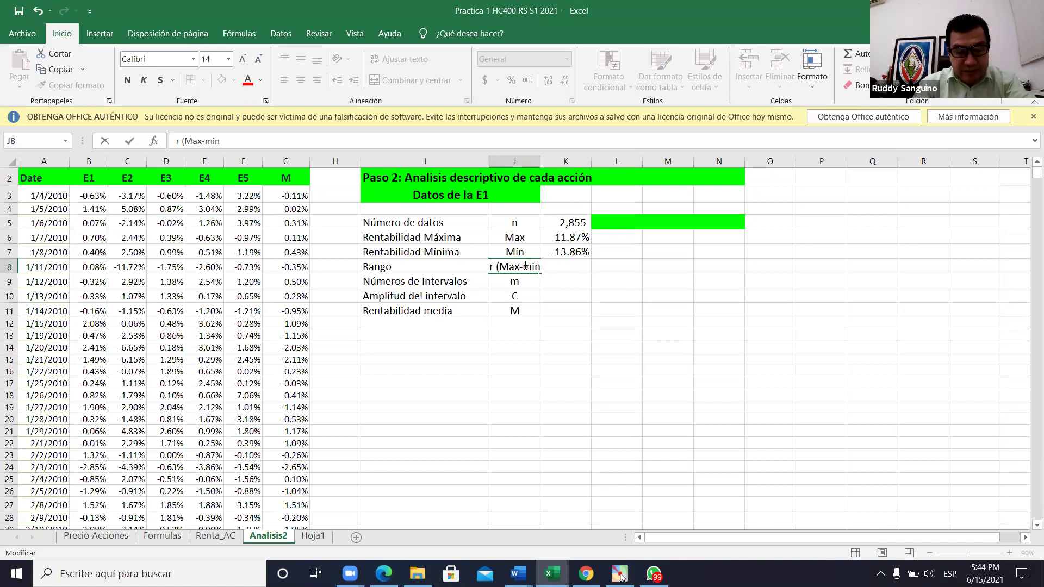
pyautogui.write(')')
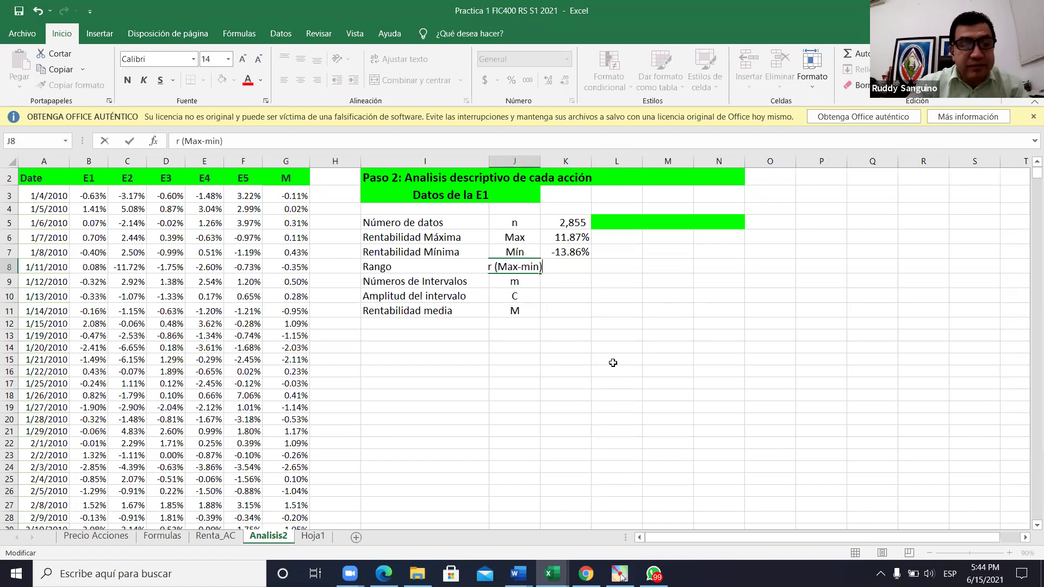
pyautogui.click(650, 380)
# Step: Change the Rango symbol in cell J8 to "r (Max+Min)", with a plus sign and a capital M in Min
pyautogui.doubleClick(521, 268)
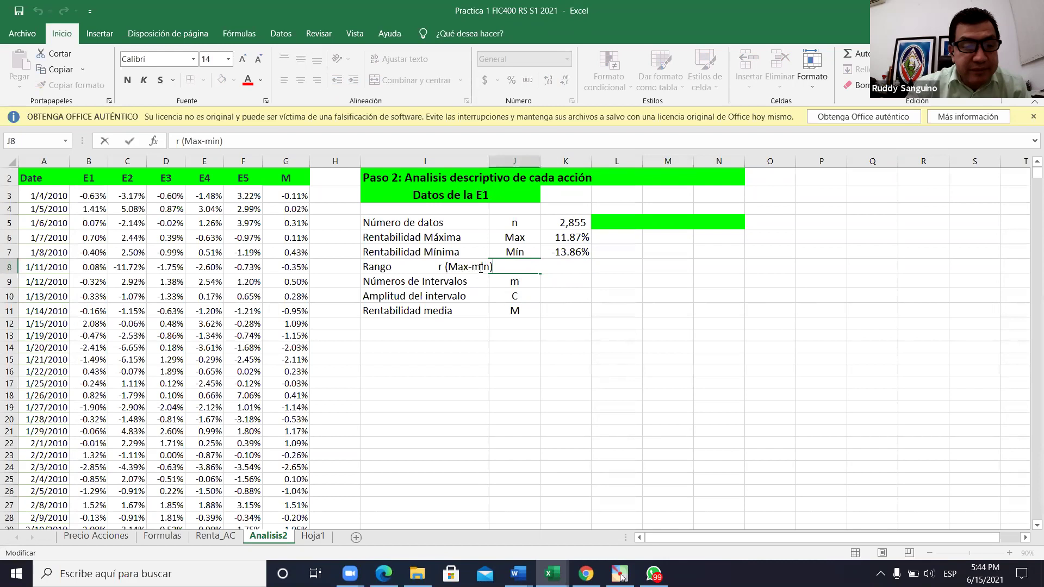
pyautogui.press('BackSpace')
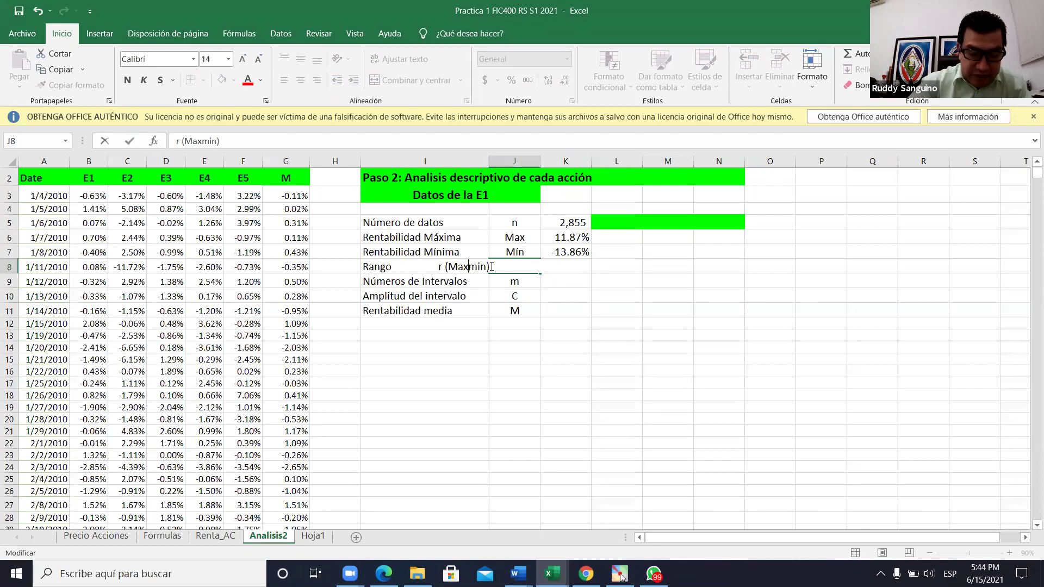
pyautogui.write('+')
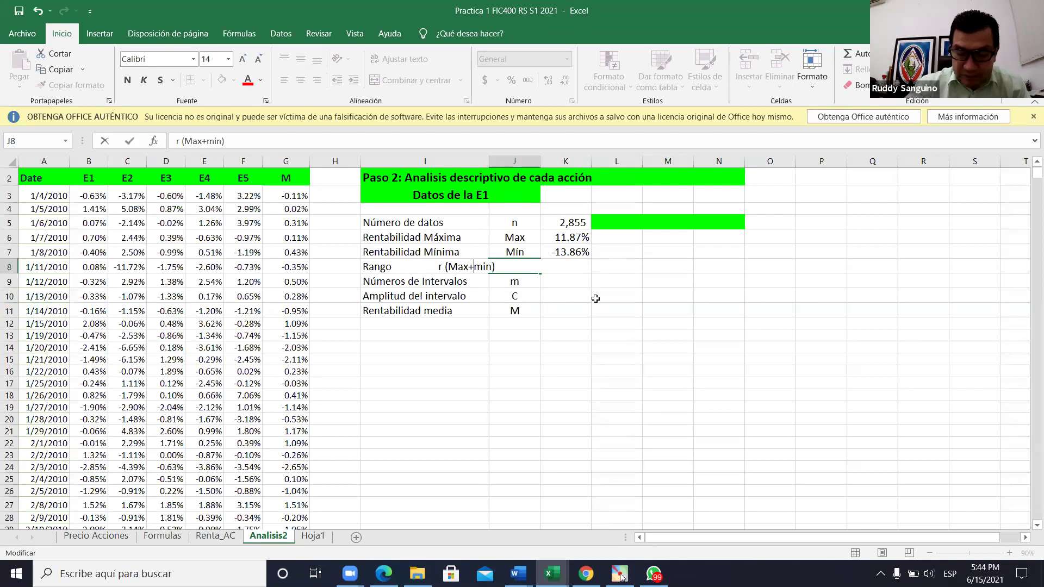
pyautogui.press('Delete')
pyautogui.write('M')
pyautogui.press('Return')
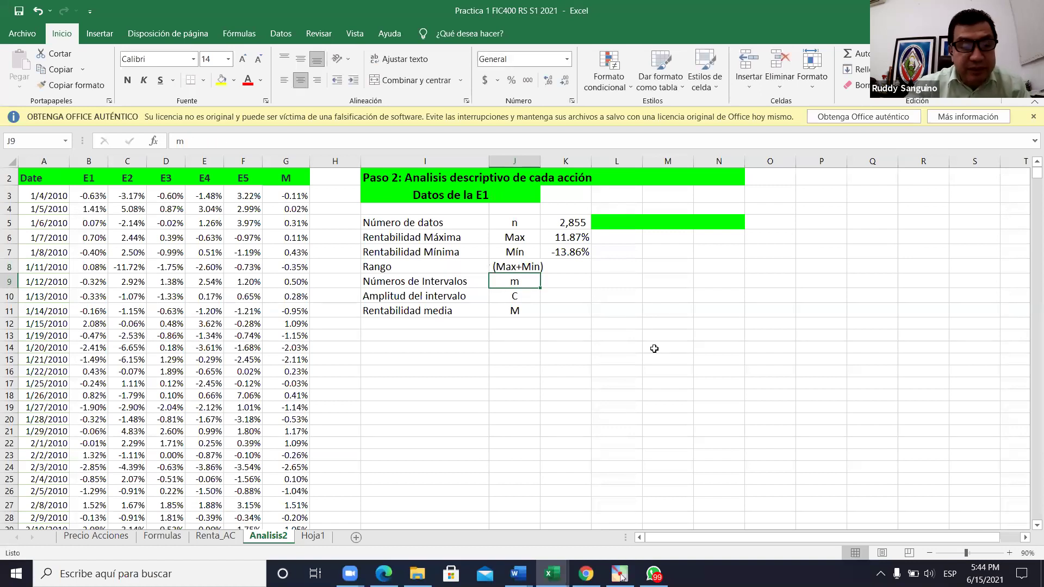
pyautogui.click(663, 360)
pyautogui.click(520, 270)
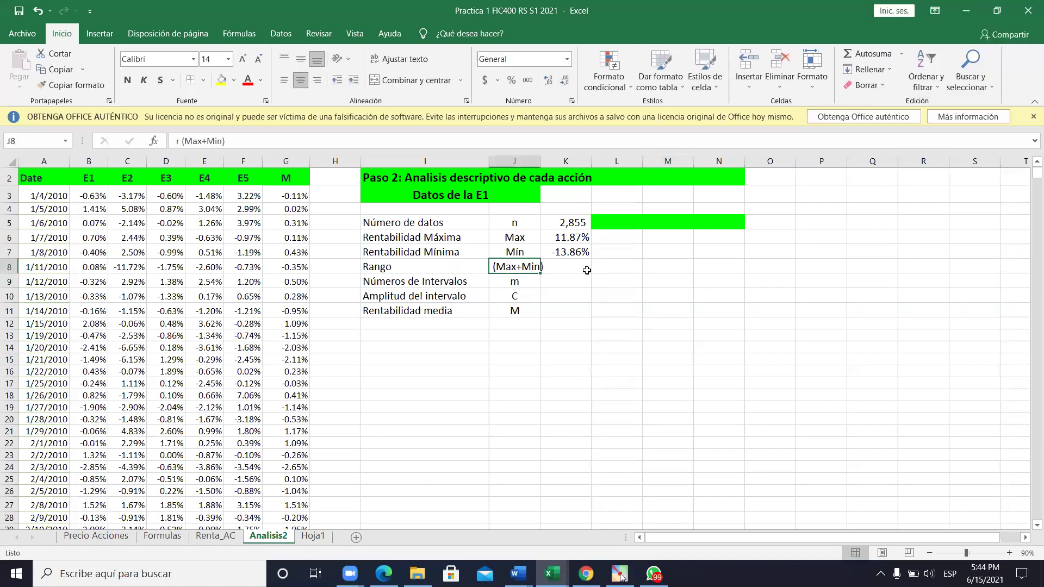
# Step: Try to calculate E1's range in cell K8 with the formula =K6+K9
pyautogui.click(587, 271)
pyautogui.write('=')
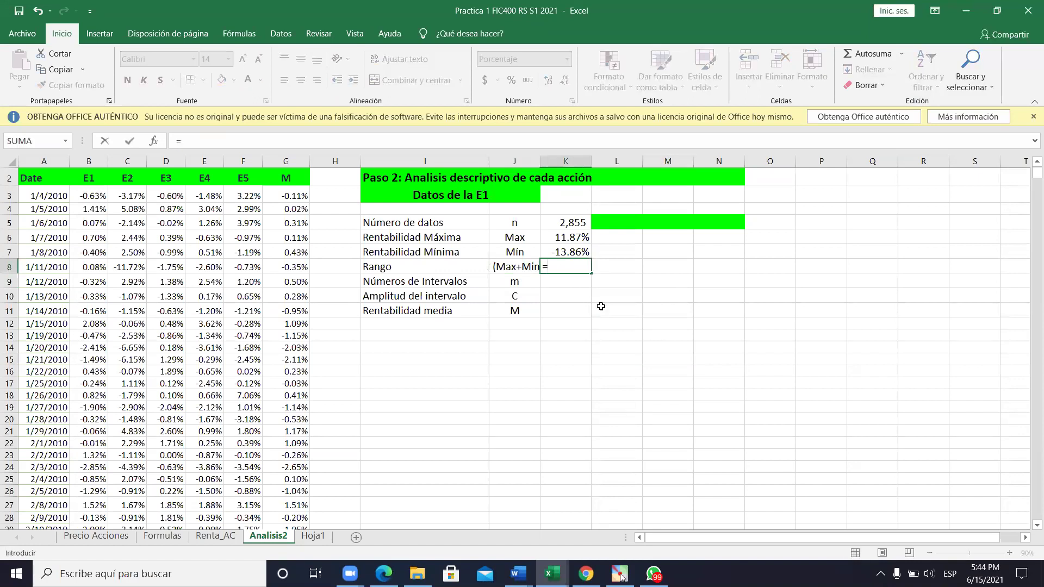
pyautogui.click(567, 233)
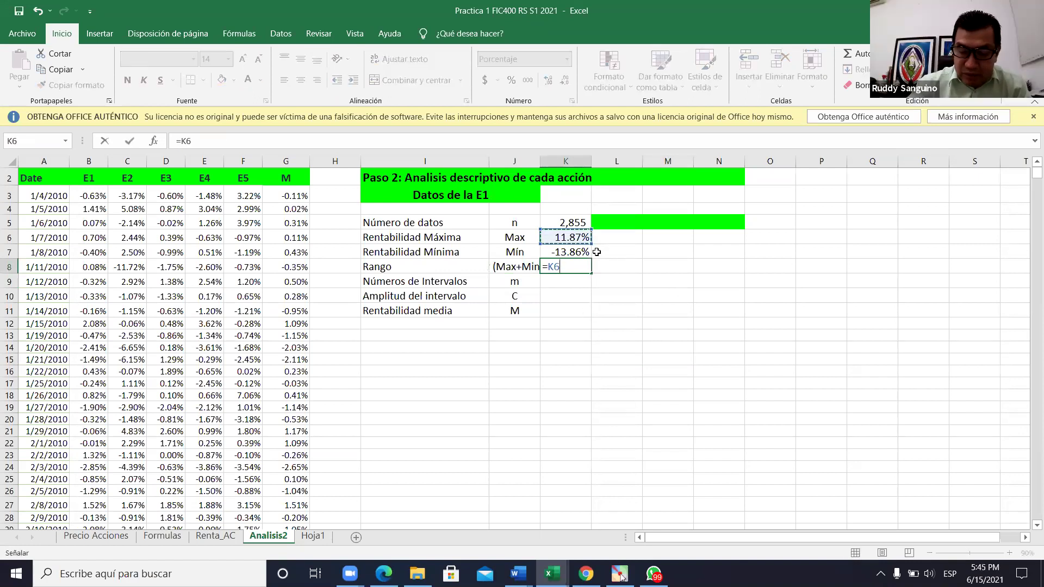
pyautogui.write('+')
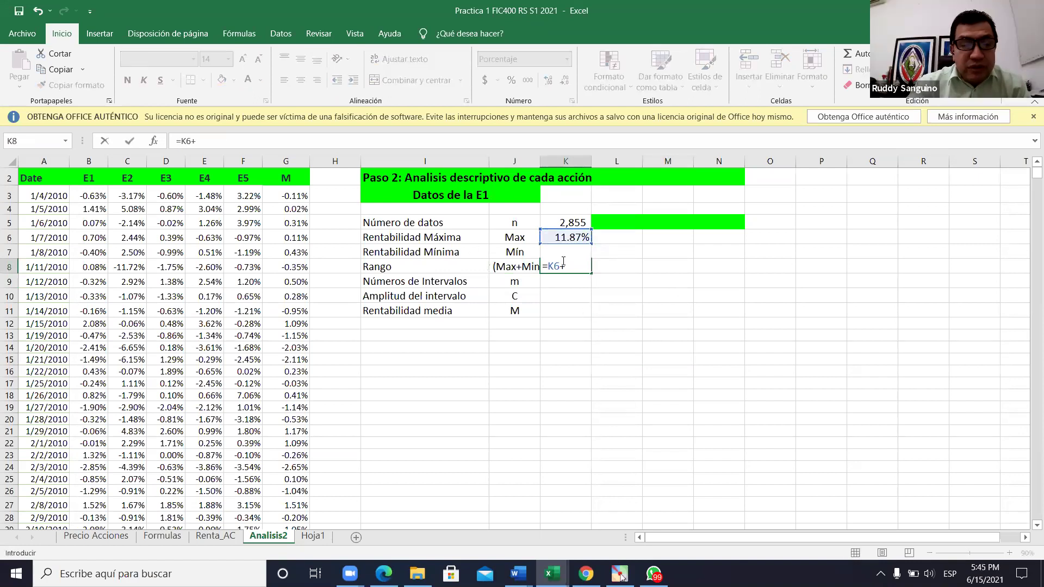
pyautogui.click(588, 279)
pyautogui.press('Return')
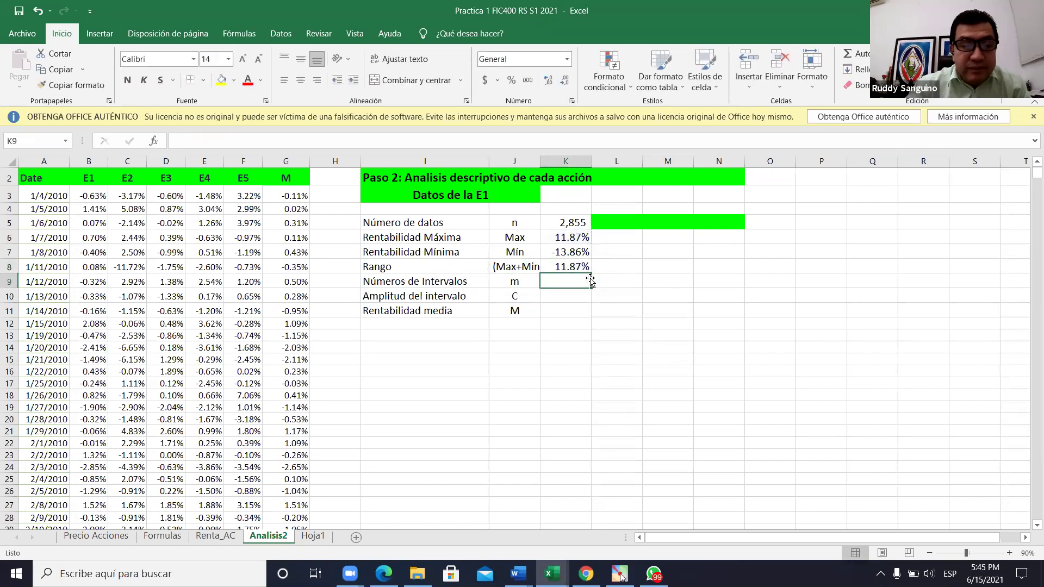
pyautogui.moveTo(591, 259); pyautogui.dragTo(590, 262)
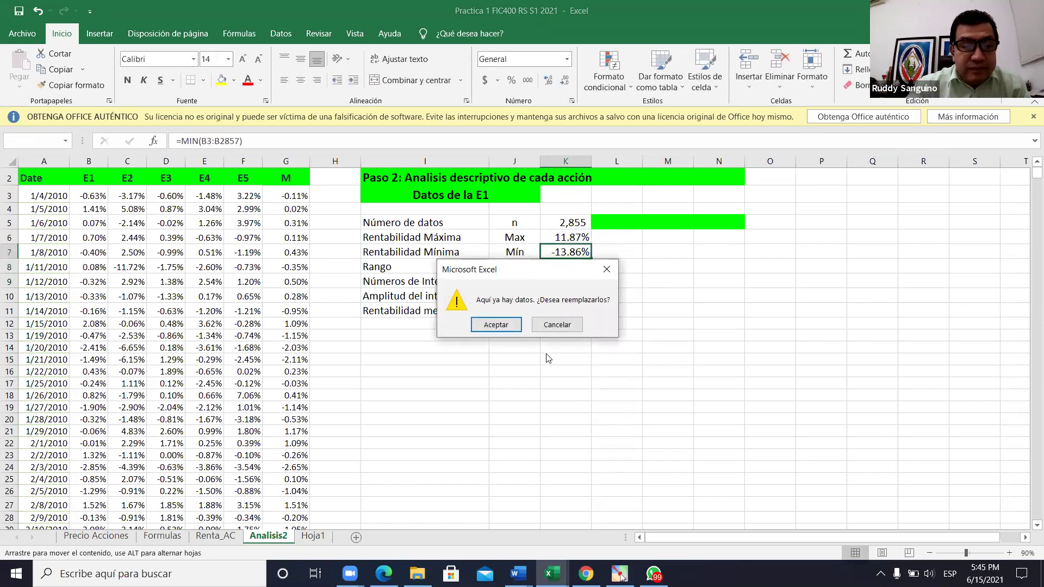
pyautogui.click(570, 328)
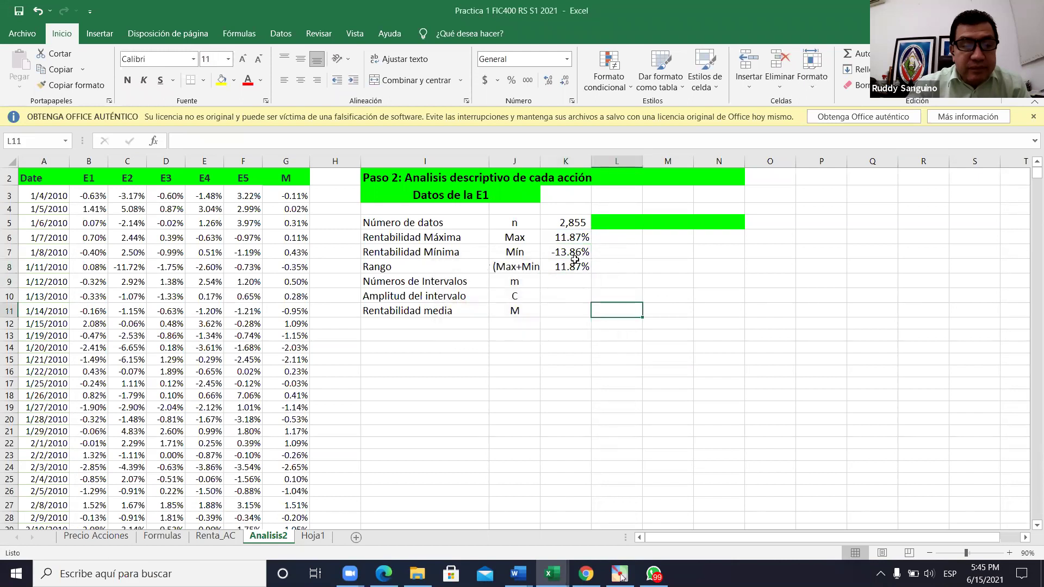
# Step: Point the second reference of the range formula in K8 to the minimum return, making it =K6+K7
pyautogui.click(575, 266)
pyautogui.click(253, 140)
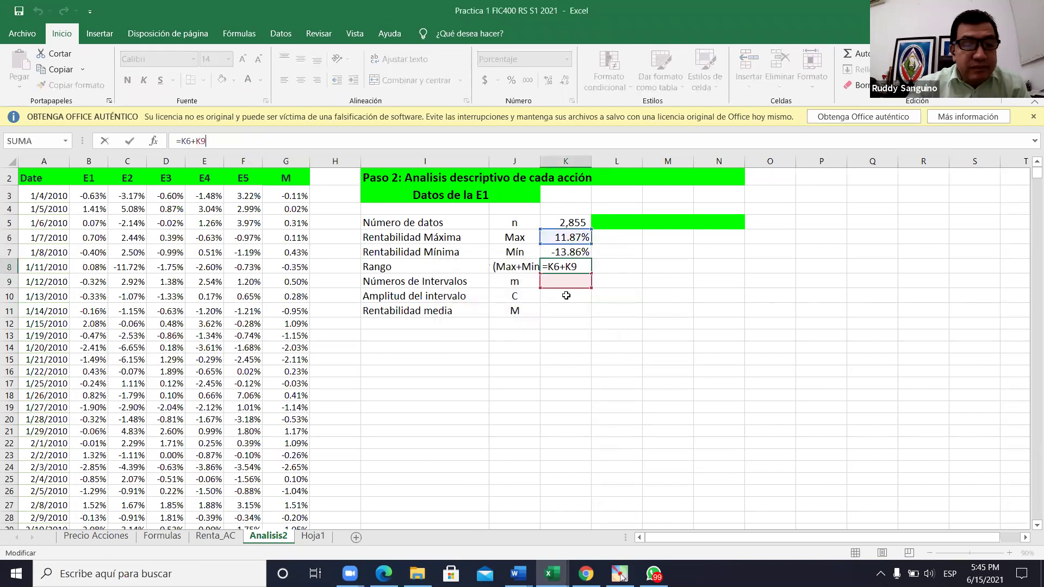
pyautogui.click(580, 251)
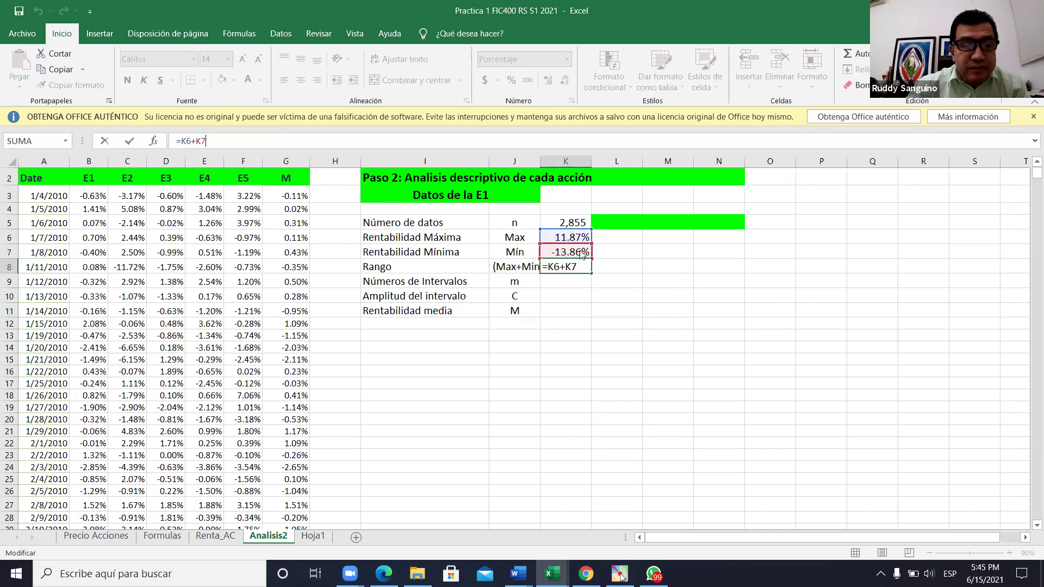
pyautogui.press('Return')
pyautogui.click(643, 306)
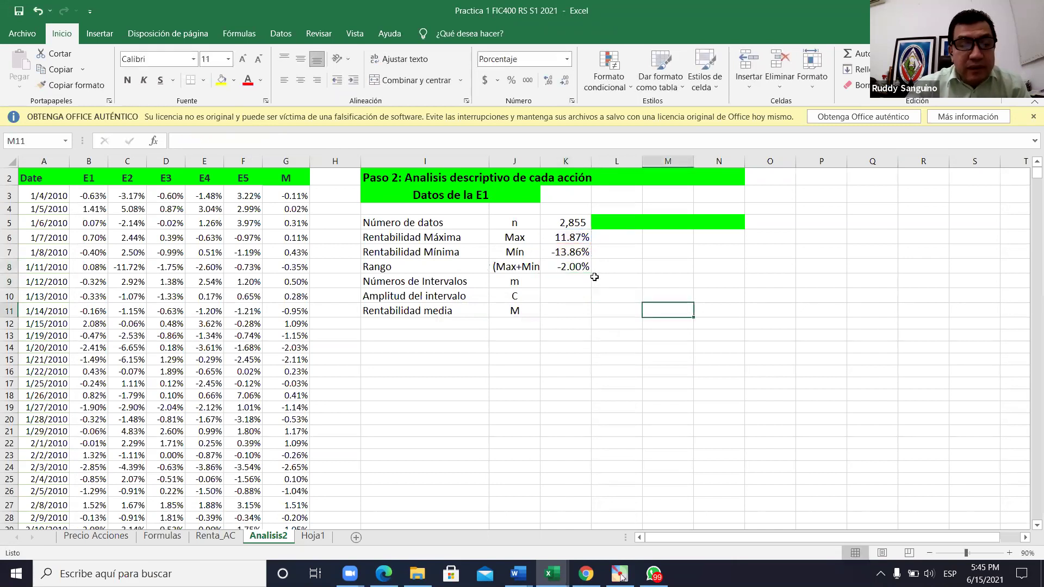
# Step: Replace the range formula in cell K8 with the maximum minus the minimum return, =K6-K7
pyautogui.click(587, 268)
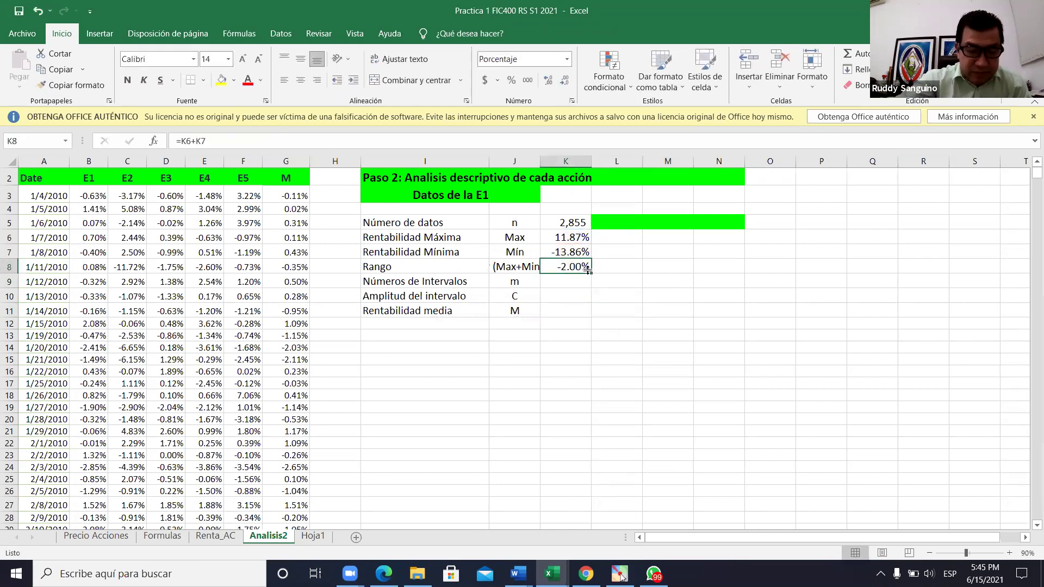
pyautogui.write('=')
pyautogui.click(572, 237)
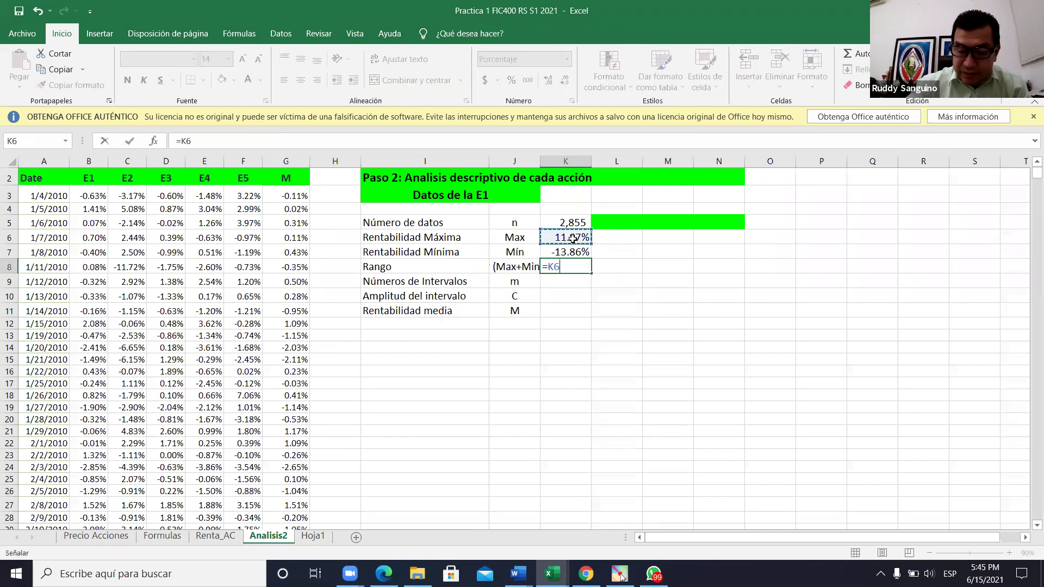
pyautogui.write('-')
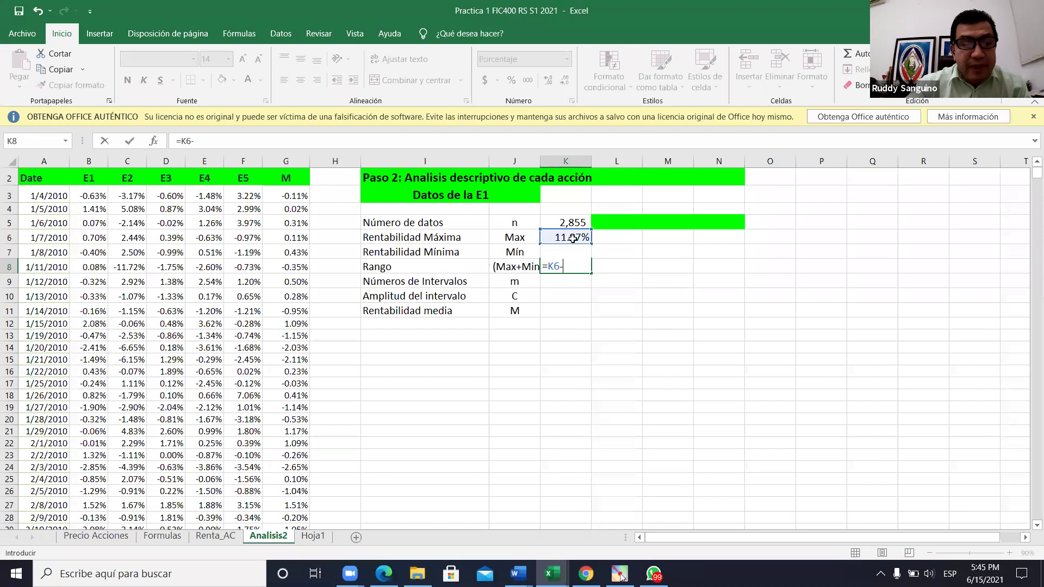
pyautogui.click(553, 281)
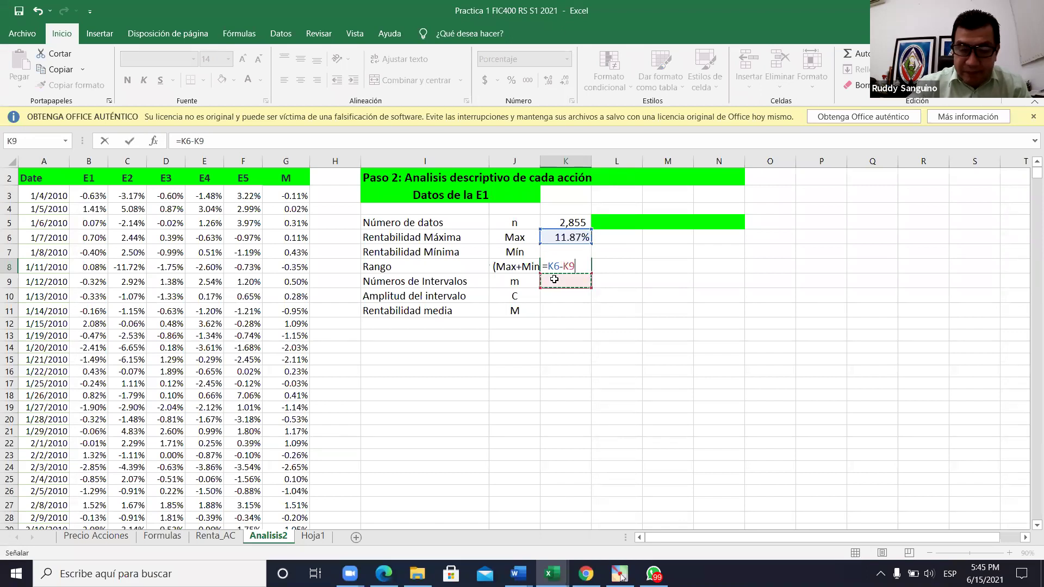
pyautogui.press('Return')
pyautogui.click(575, 266)
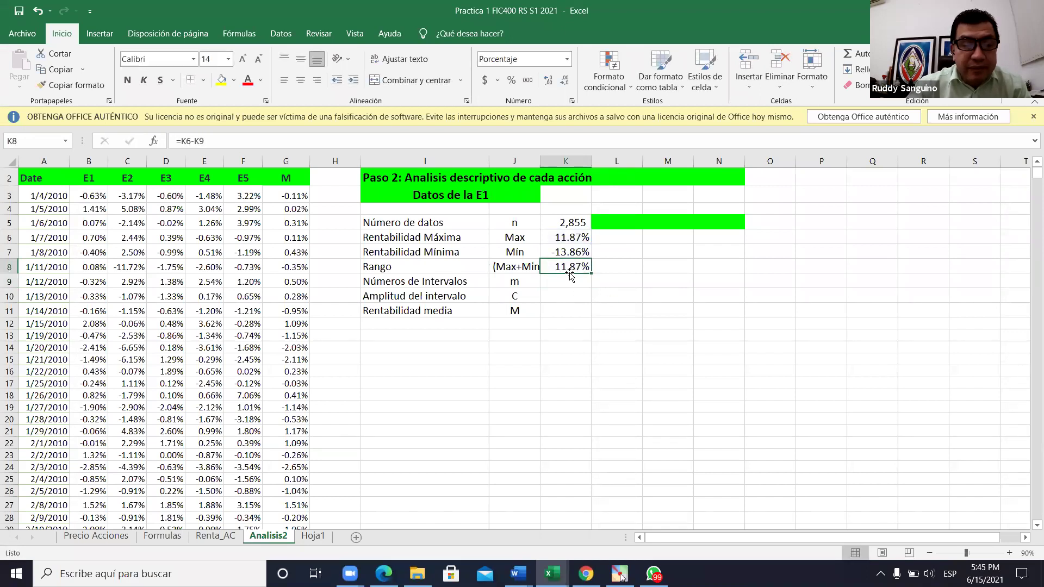
pyautogui.click(380, 142)
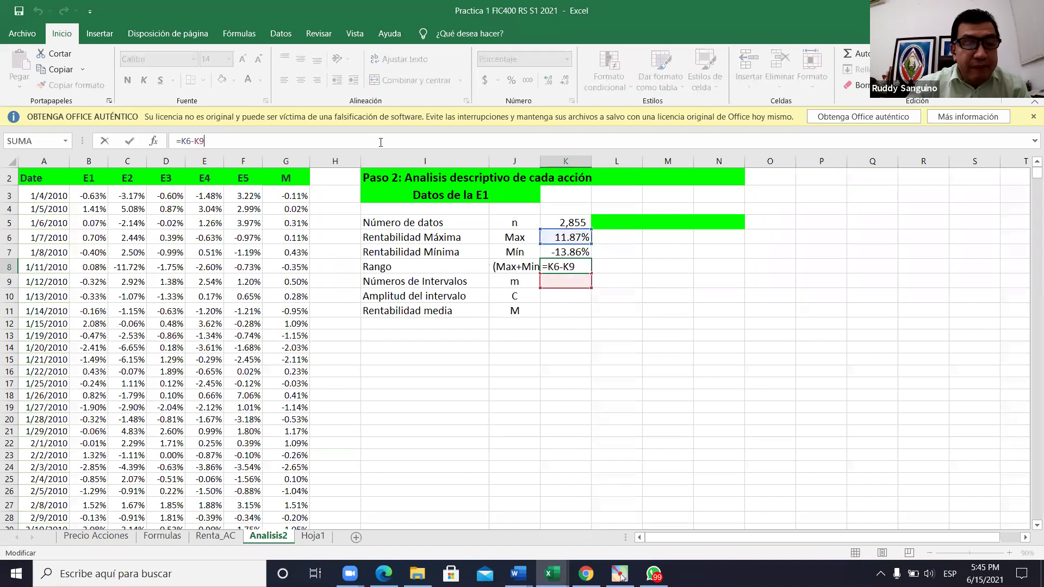
pyautogui.moveTo(574, 290); pyautogui.dragTo(577, 252)
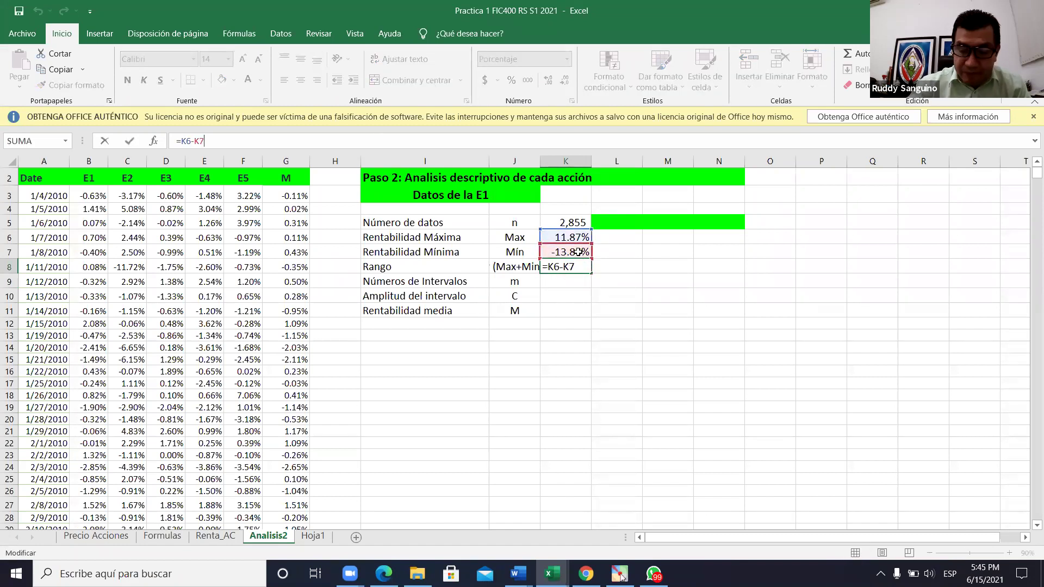
pyautogui.press('Return')
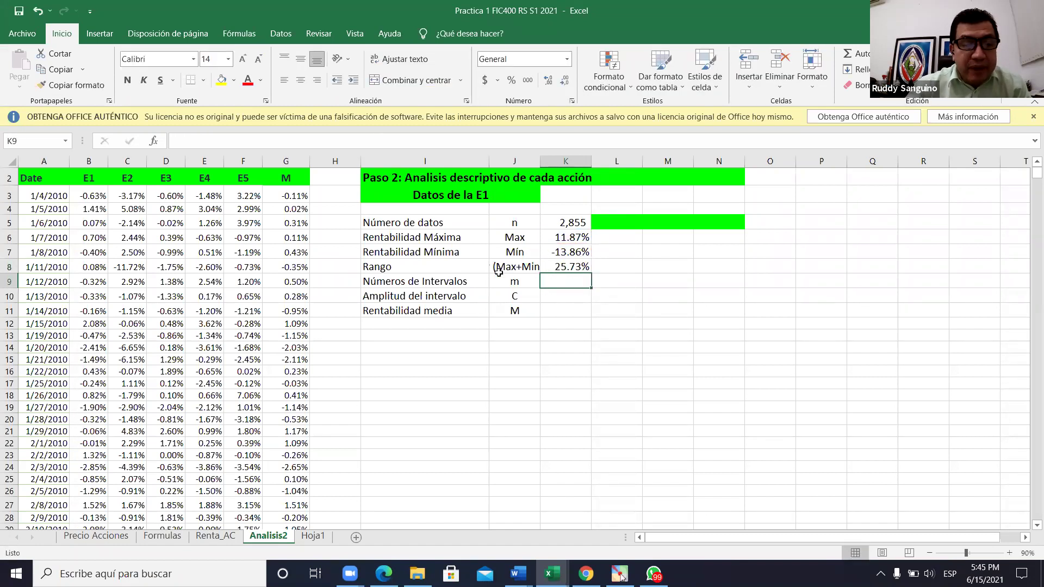
# Step: Correct the Rango symbol in J8 to "r (Max-Min)" and fit column J's width to its contents
pyautogui.doubleClick(518, 266)
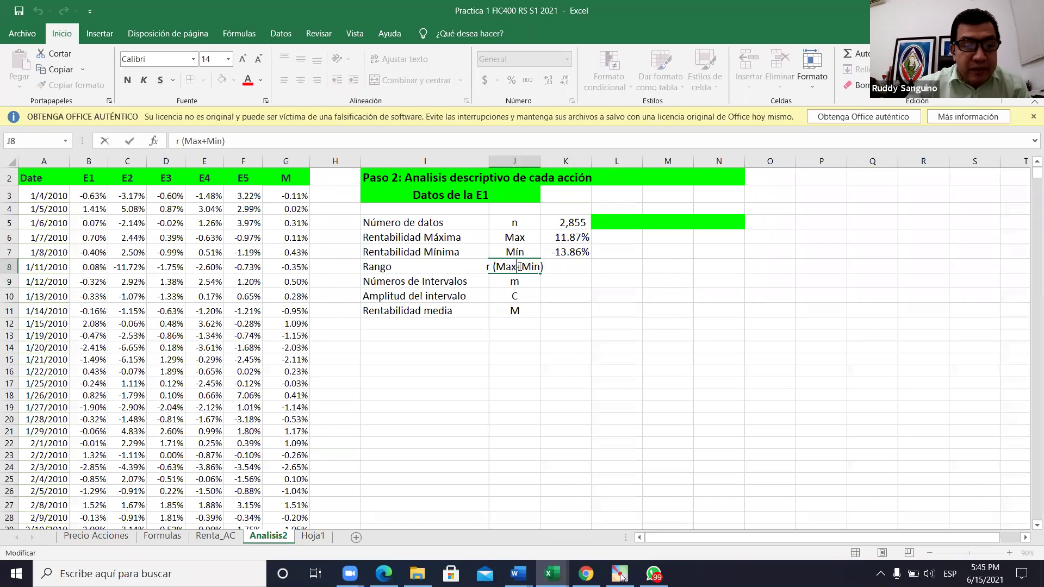
pyautogui.press('Delete')
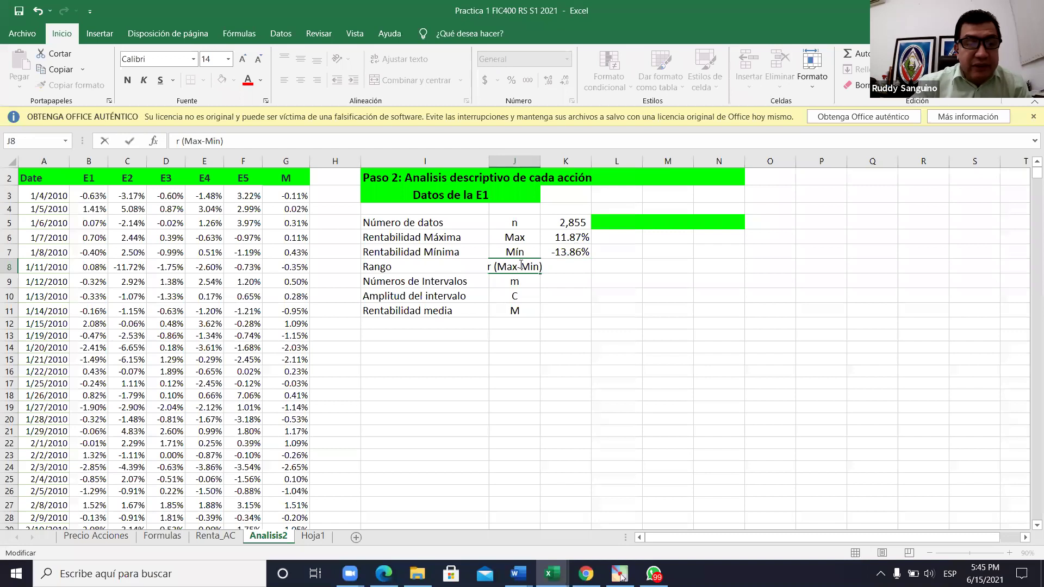
pyautogui.press('Return')
pyautogui.click(574, 291)
pyautogui.click(576, 270)
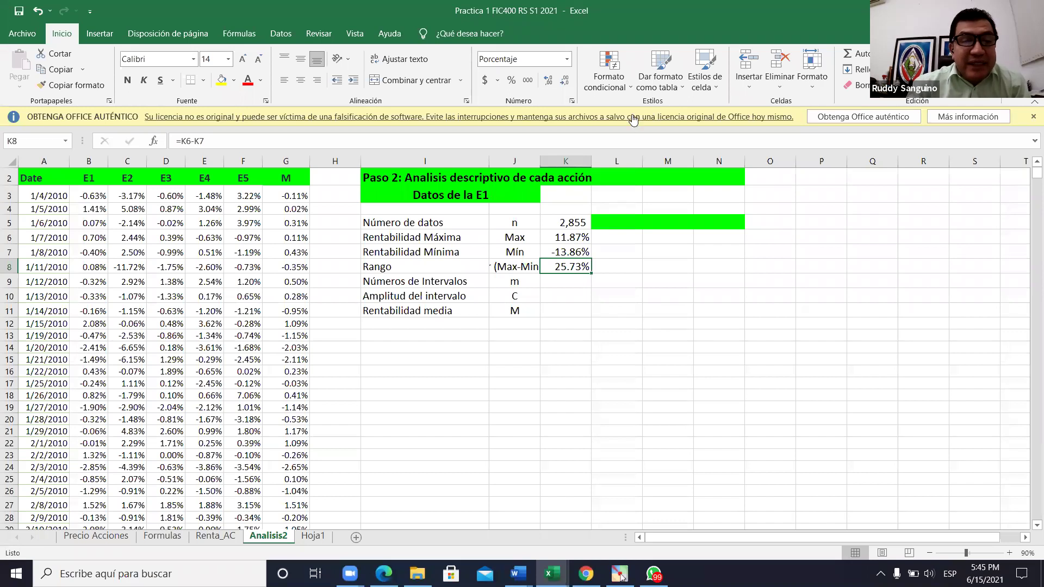
pyautogui.click(687, 346)
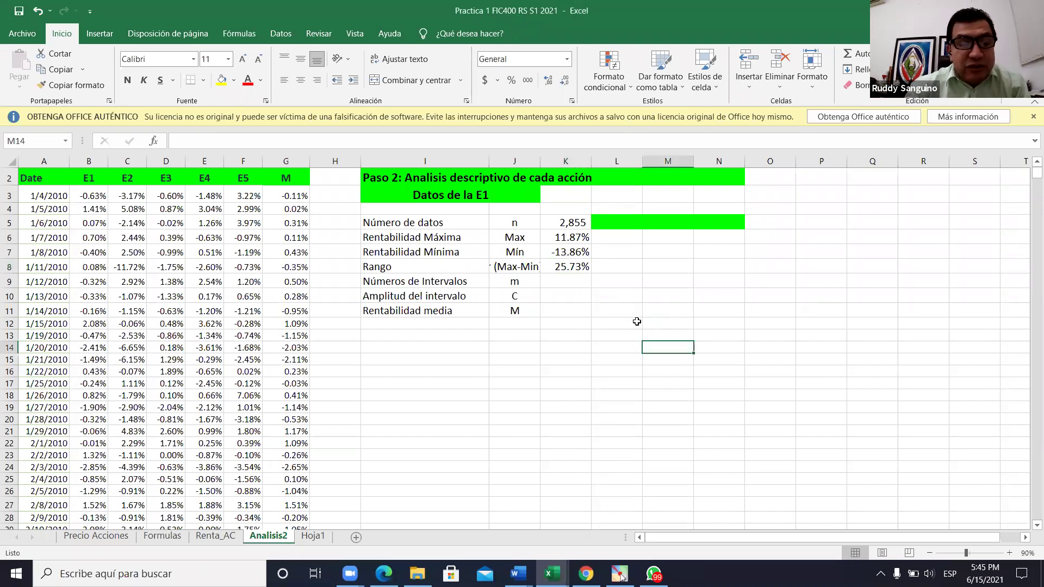
pyautogui.doubleClick(543, 160)
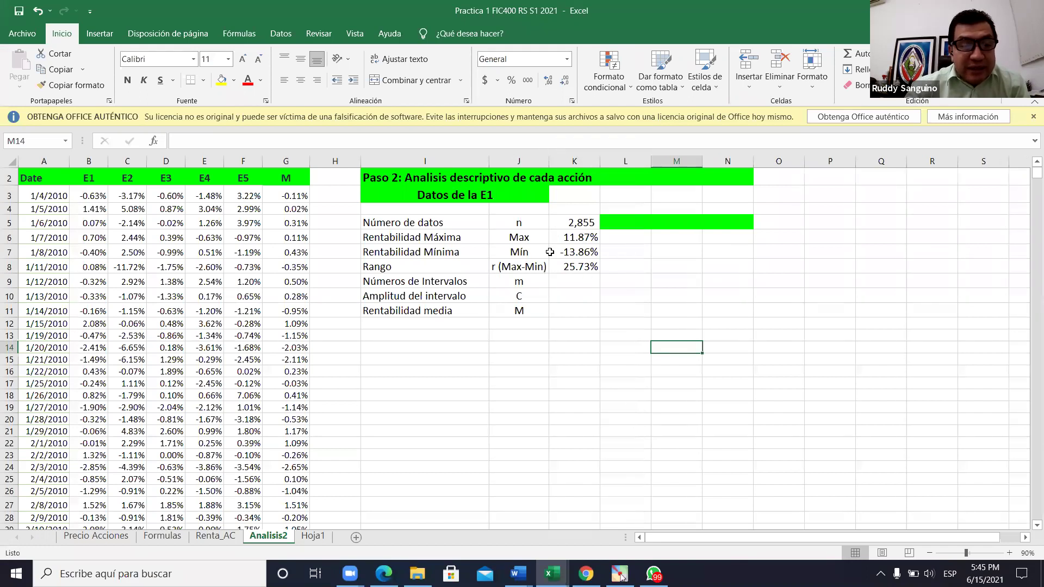
pyautogui.click(597, 263)
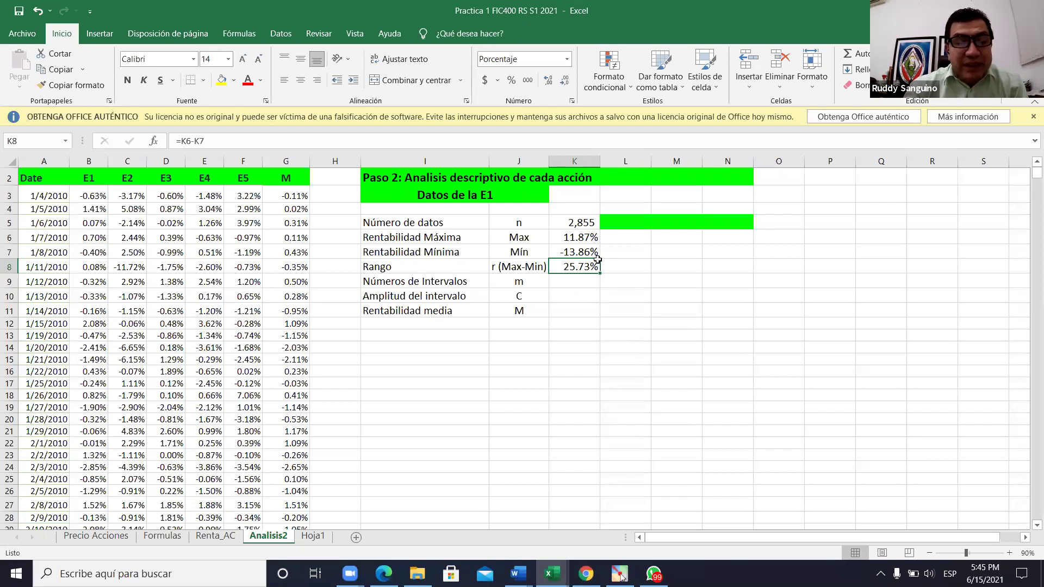
pyautogui.click(614, 306)
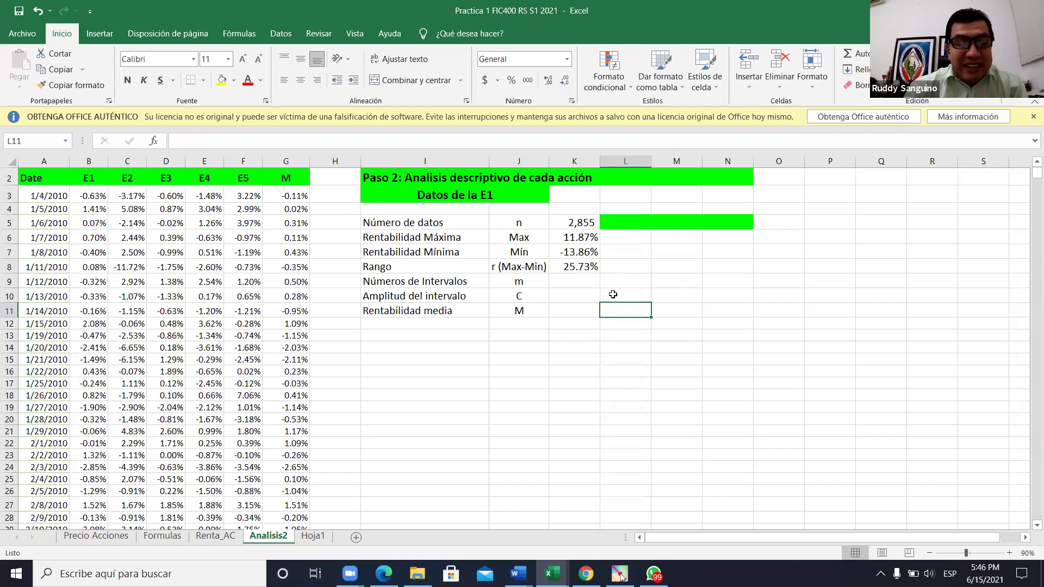
pyautogui.click(578, 265)
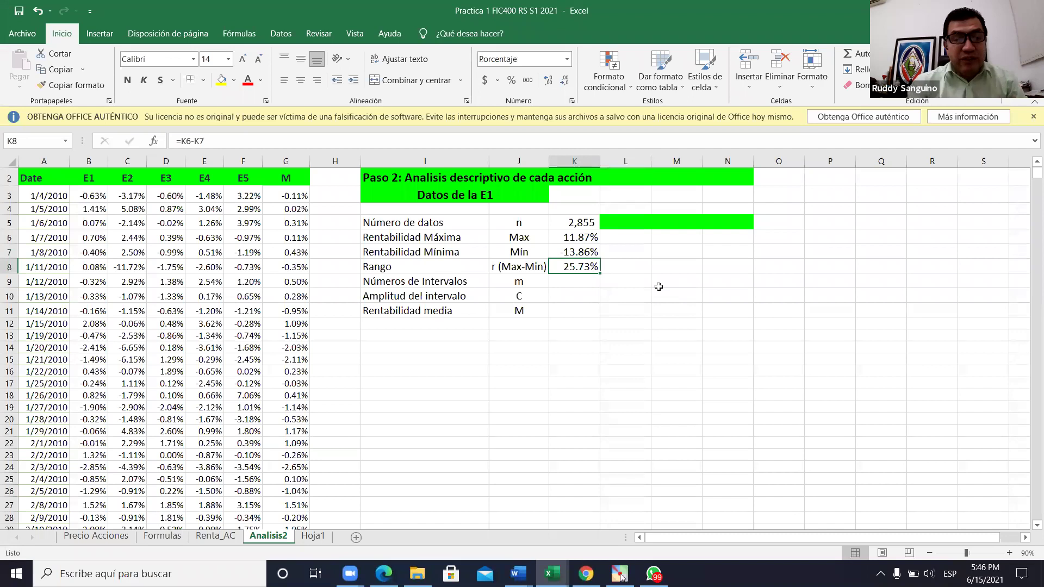
pyautogui.click(673, 324)
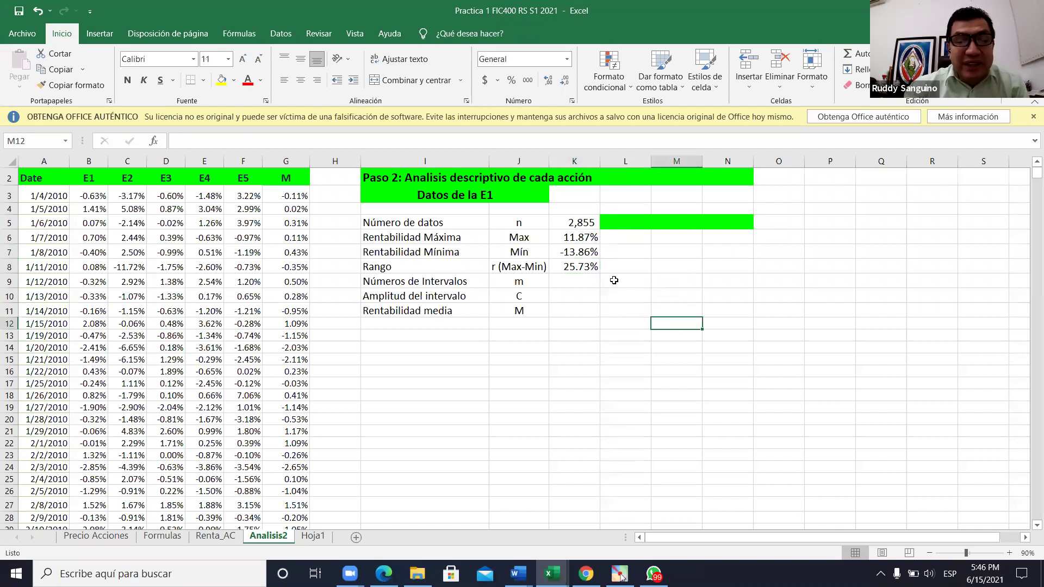
pyautogui.click(586, 266)
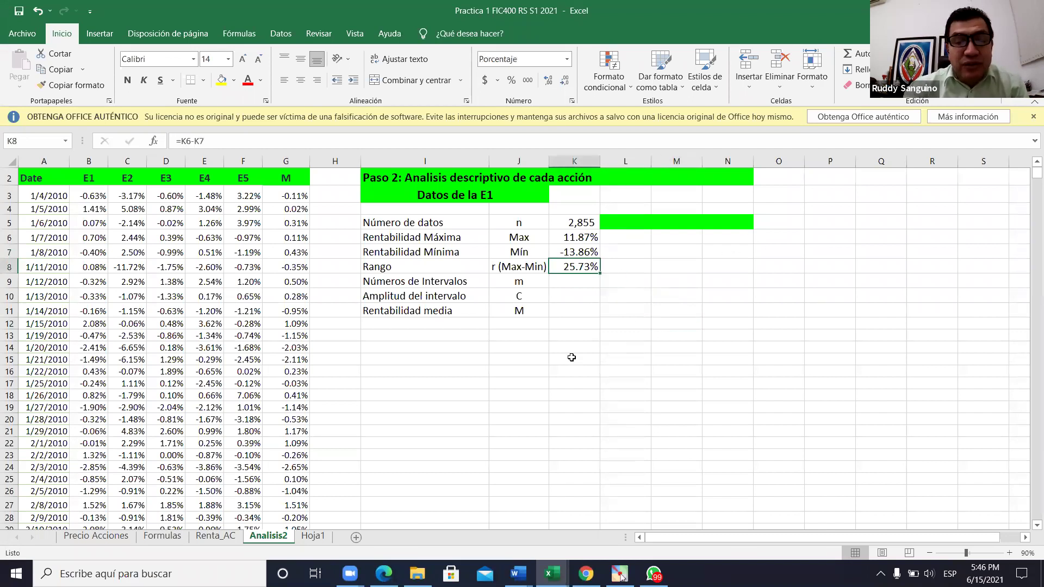
pyautogui.click(627, 346)
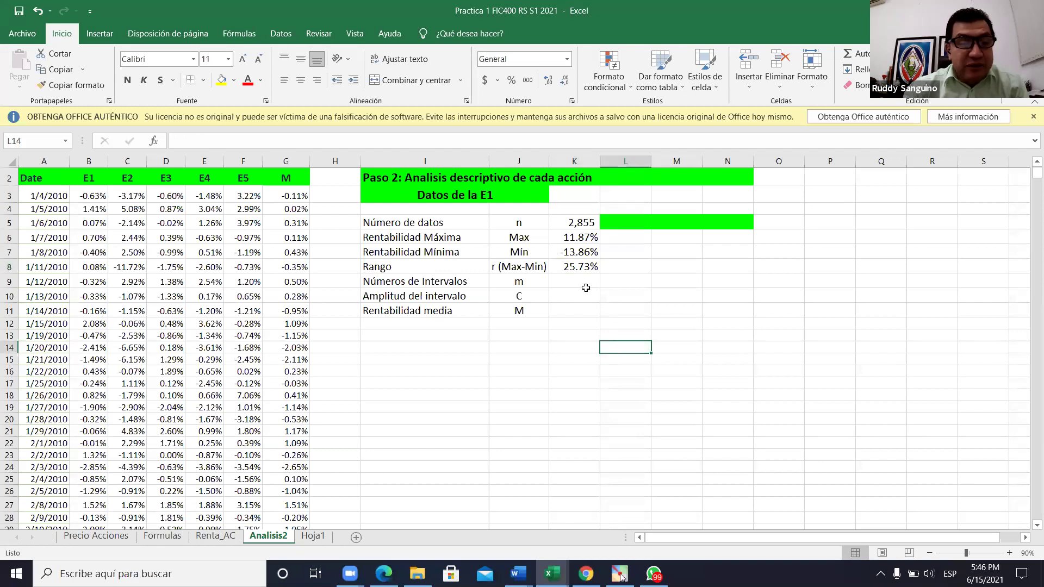
# Step: Review the Formulas sheet for the definitions of the number of intervals (m) and the interval amplitude (C)
pyautogui.click(585, 283)
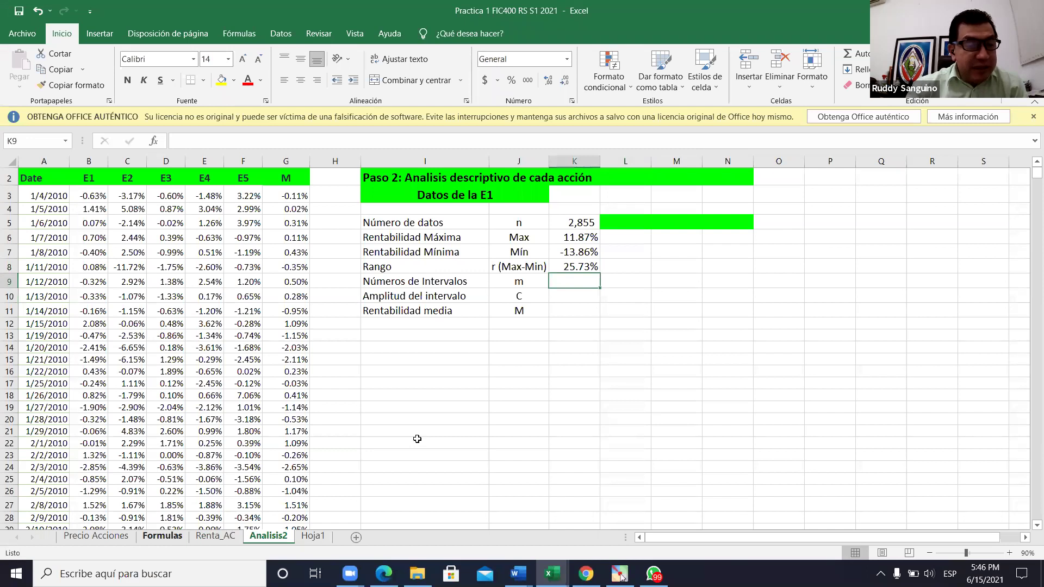
pyautogui.hotkey('ctrl', 'pageup')
pyautogui.hotkey('ctrl', 'pageup')
pyautogui.scroll(6, 417, 438)
pyautogui.scroll(7, 419, 437)
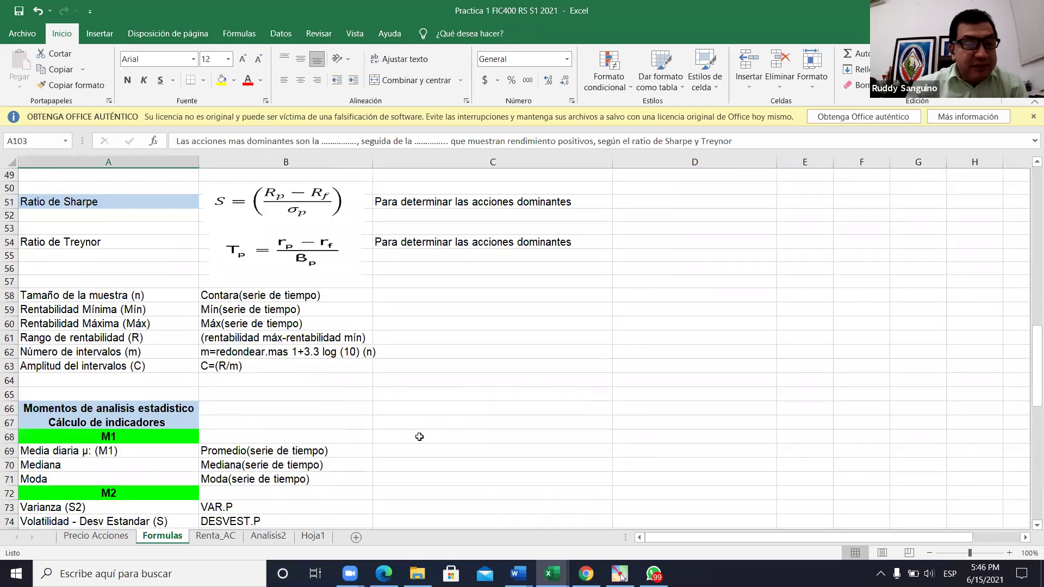
pyautogui.scroll(15, 419, 436)
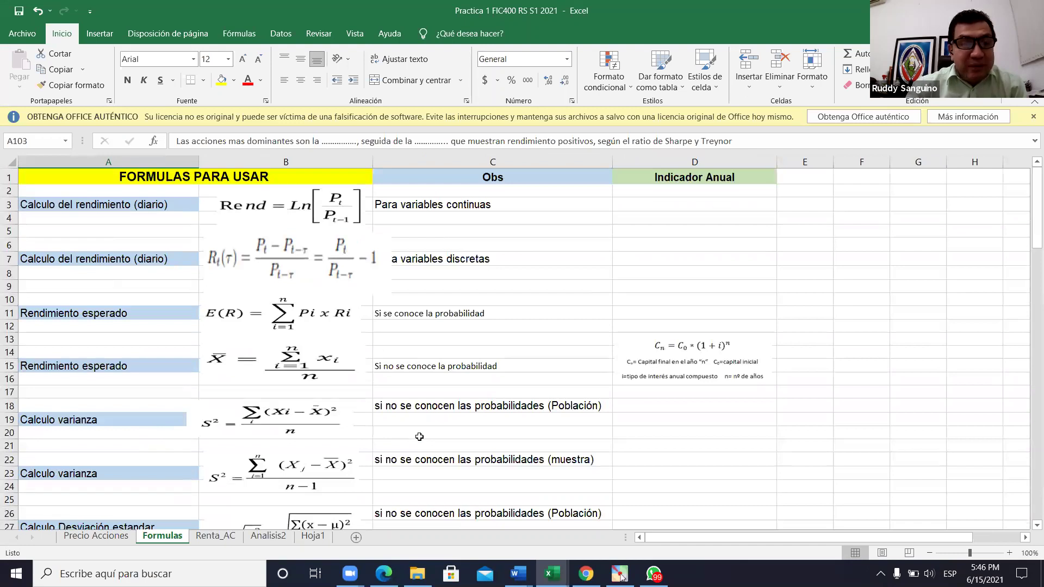
pyautogui.scroll(-5, 417, 440)
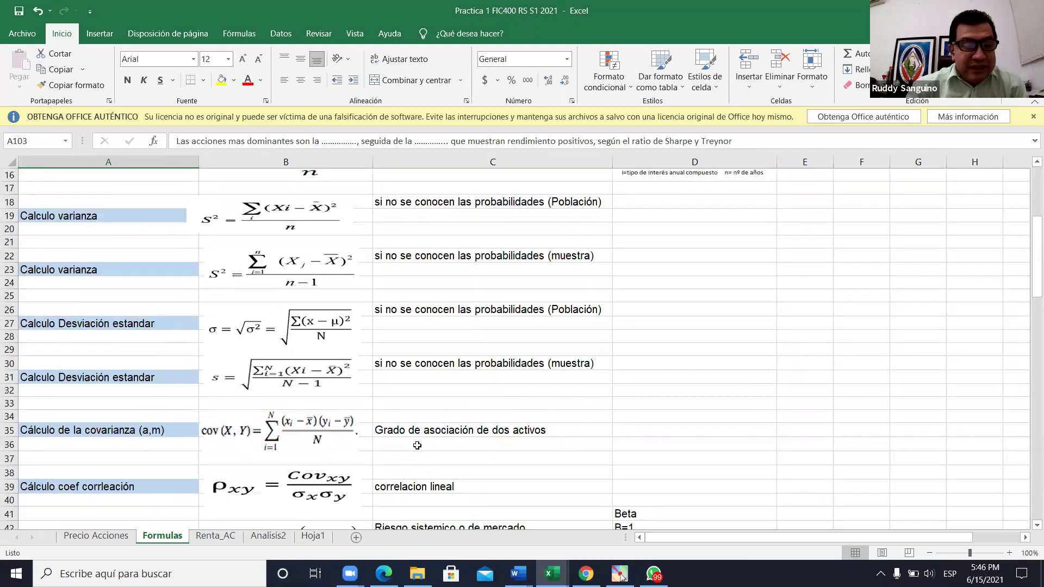
pyautogui.scroll(-5, 416, 444)
pyautogui.scroll(-6, 414, 444)
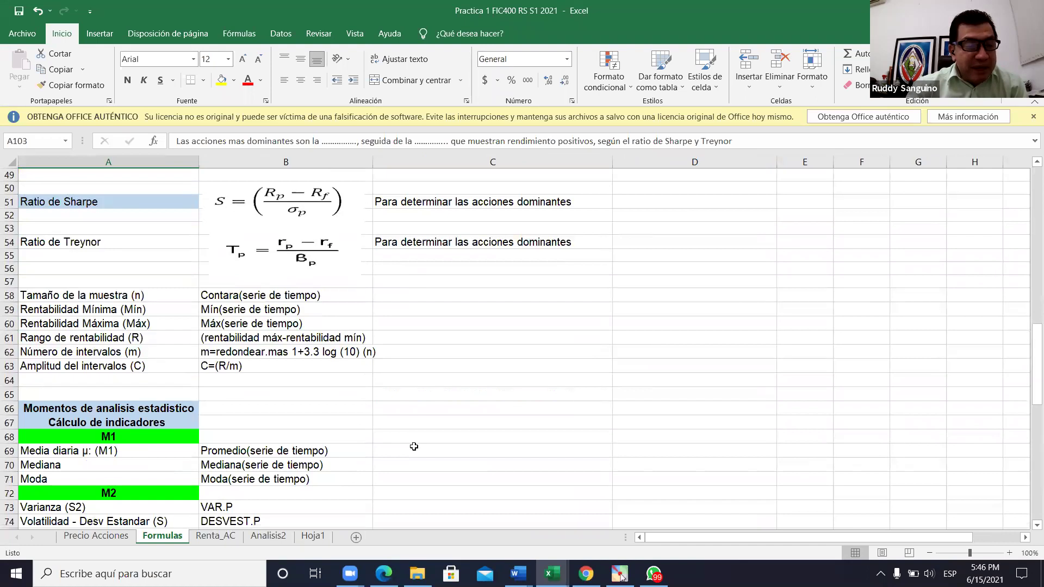
pyautogui.scroll(-4, 413, 447)
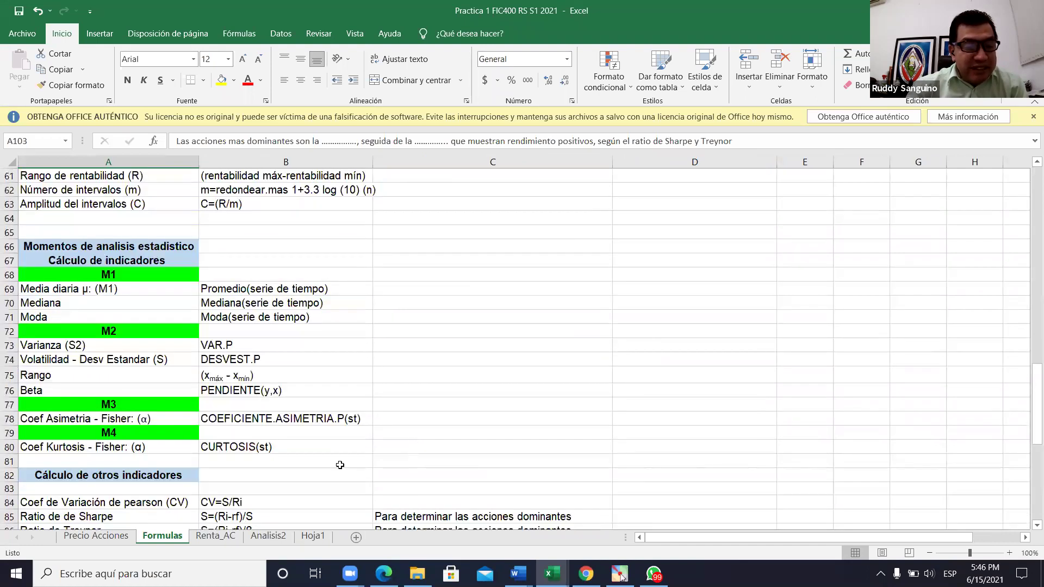
pyautogui.scroll(-4, 340, 464)
pyautogui.scroll(-10, 317, 517)
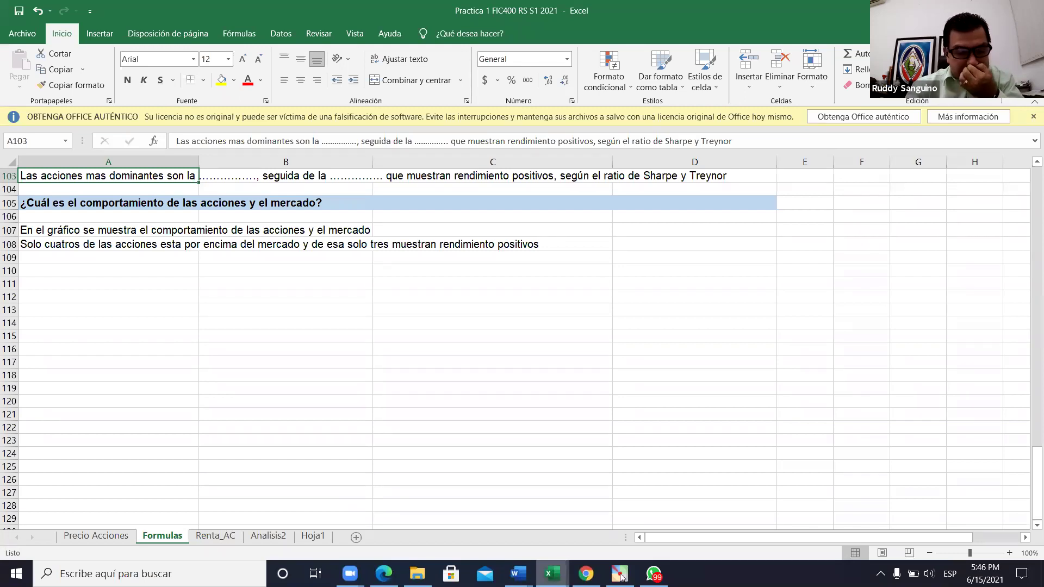
pyautogui.moveTo(551, 573)
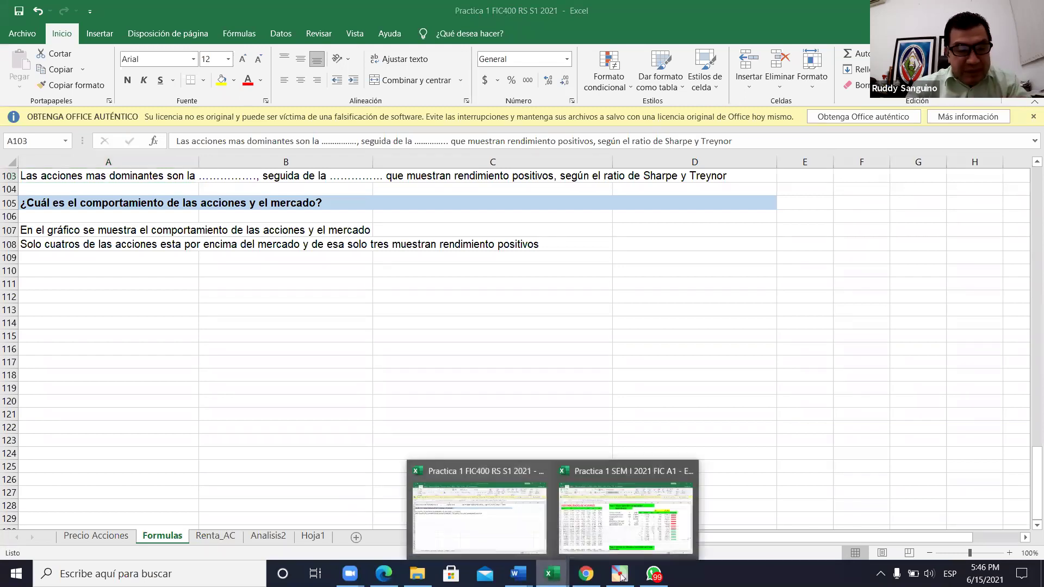
pyautogui.click(509, 540)
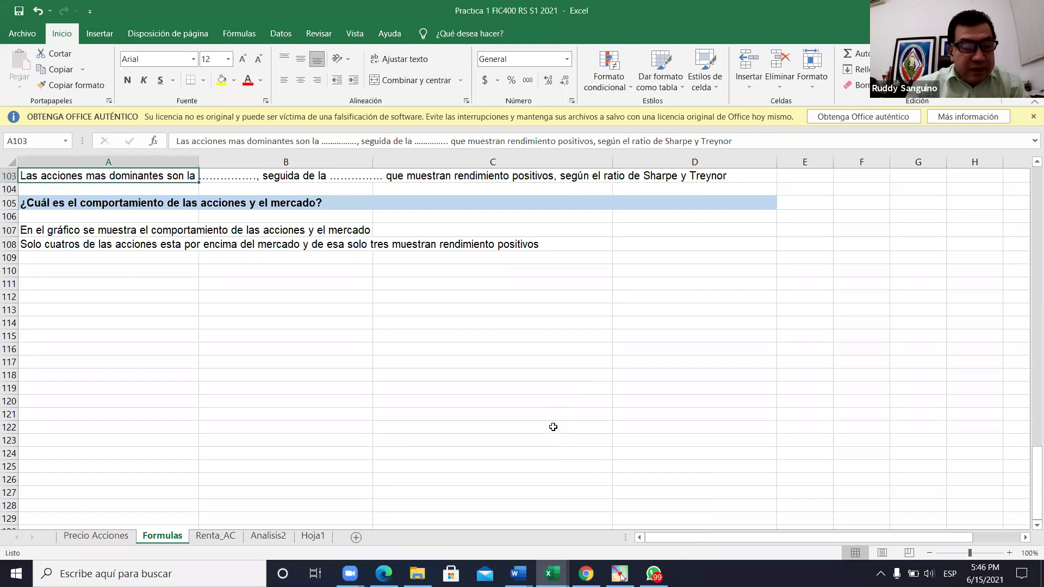
pyautogui.scroll(13, 553, 427)
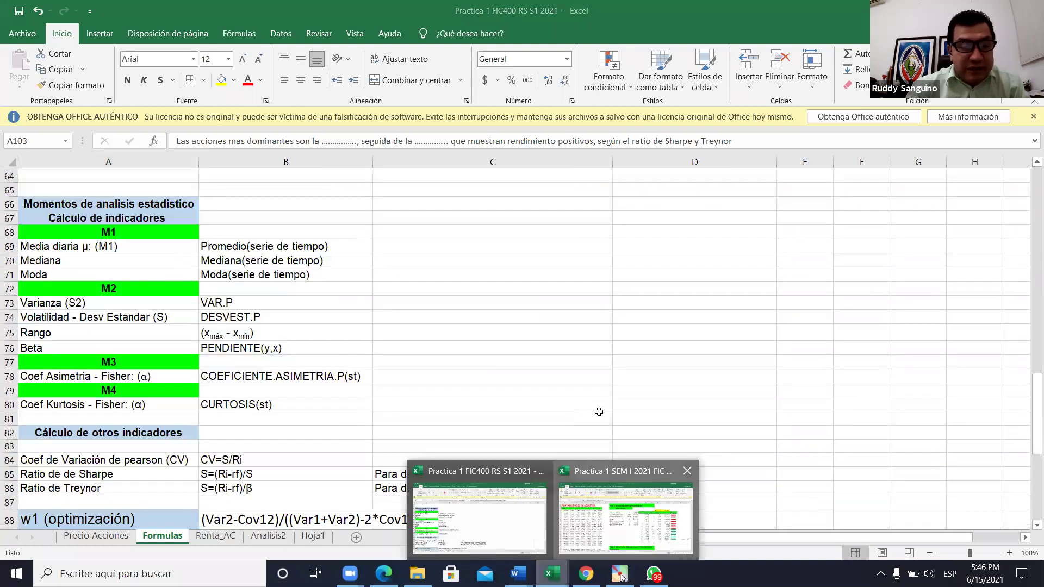
# Step: Switch to the Practica 1 SEM I 2021 FIC A1 workbook and examine the E1 descriptive table and its number-of-intervals formula on Analisis1
pyautogui.hotkey('alt', 'Tab')
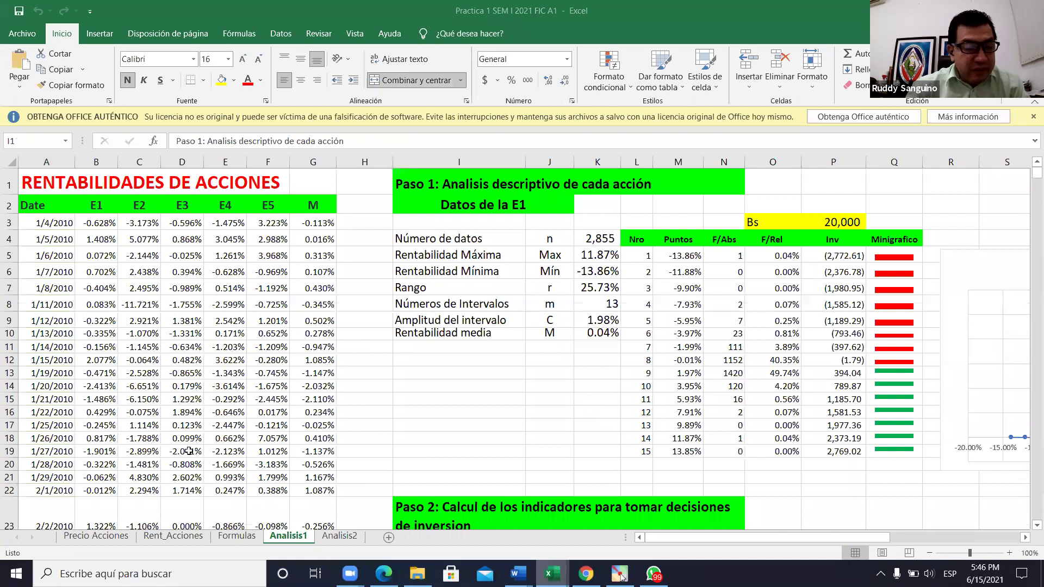
pyautogui.scroll(-1, 437, 495)
pyautogui.hotkey('shift', 'Down')
pyautogui.hotkey('shift', 'Down')
pyautogui.hotkey('shift', 'Down')
pyautogui.hotkey('shift', 'Down')
pyautogui.hotkey('shift', 'Down')
pyautogui.hotkey('shift', 'Down')
pyautogui.hotkey('shift', 'Down')
pyautogui.hotkey('shift', 'Down')
pyautogui.hotkey('shift', 'Down')
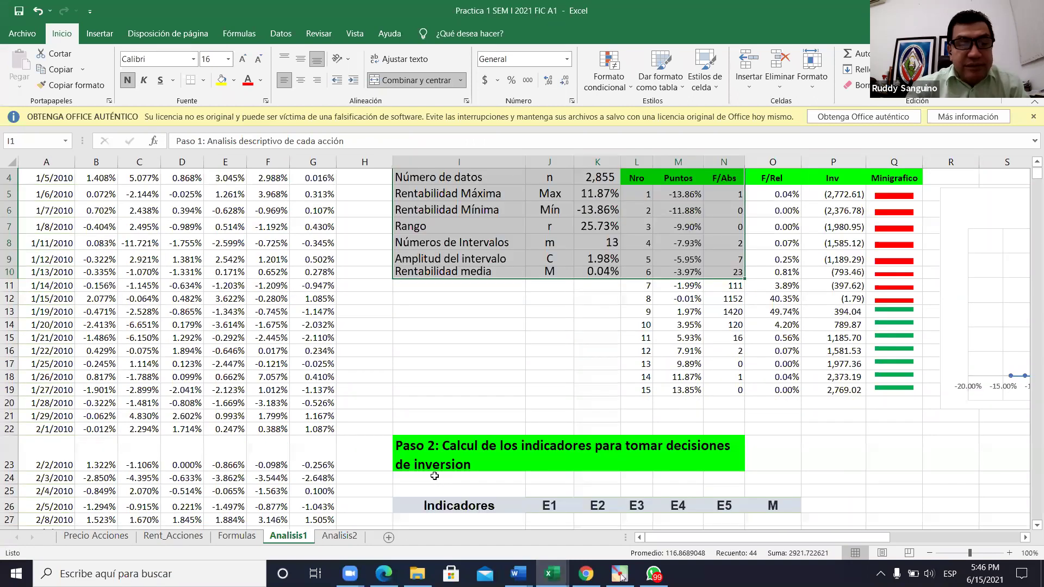
pyautogui.scroll(-6, 491, 355)
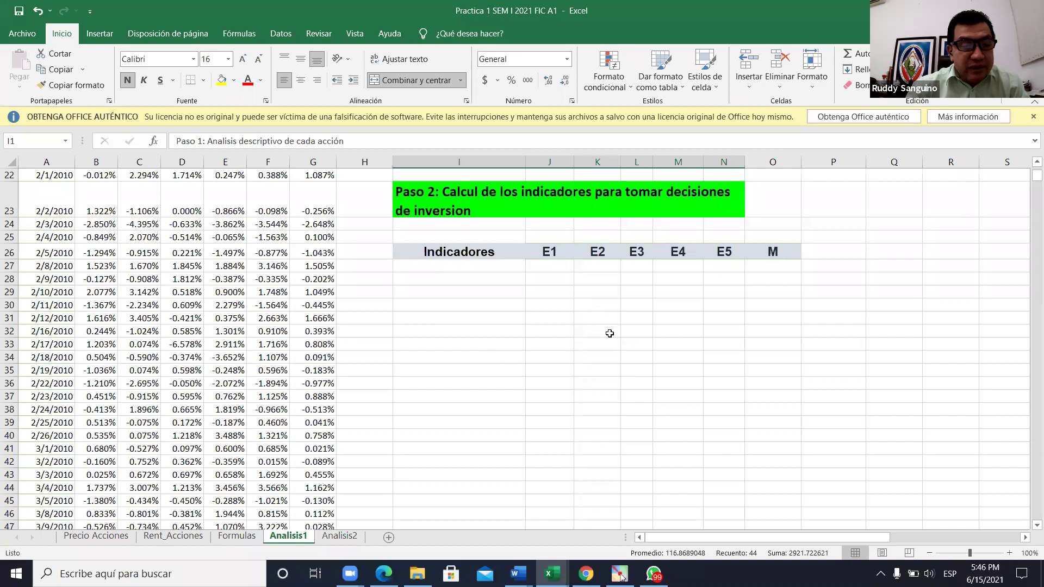
pyautogui.hotkey('ctrl', 'z')
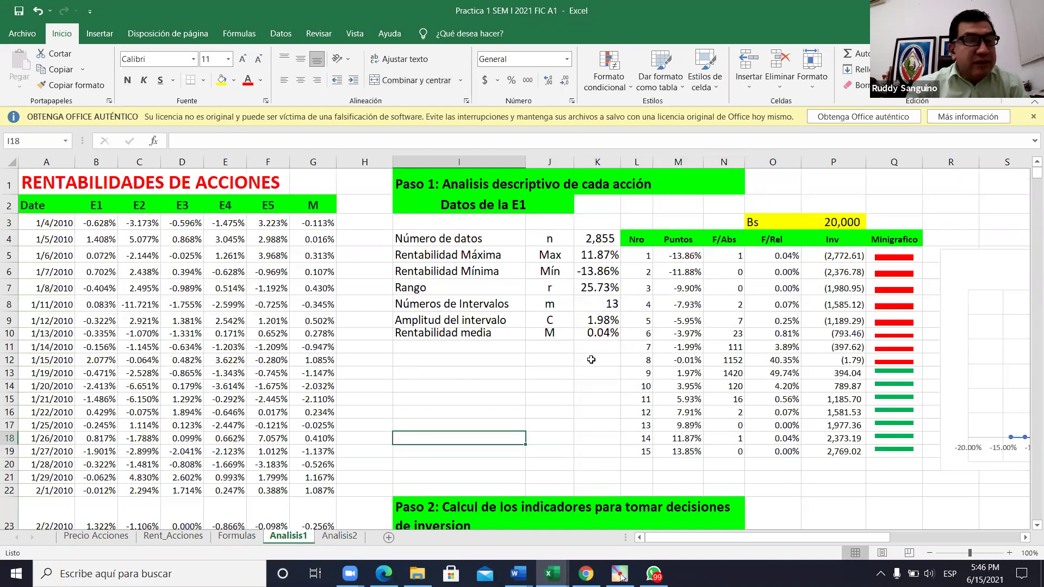
pyautogui.hotkey('ctrl', 'z')
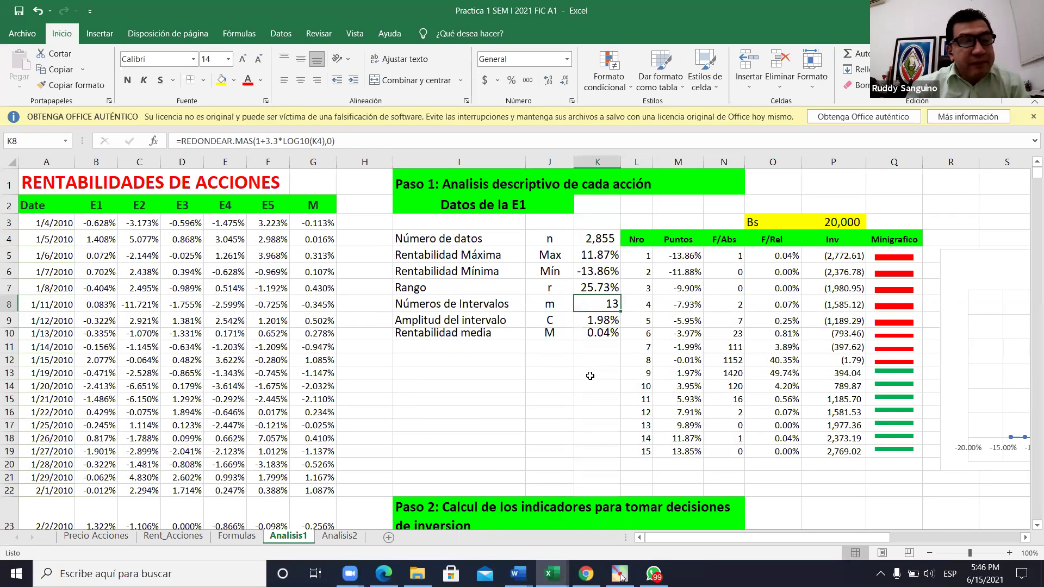
pyautogui.click(587, 385)
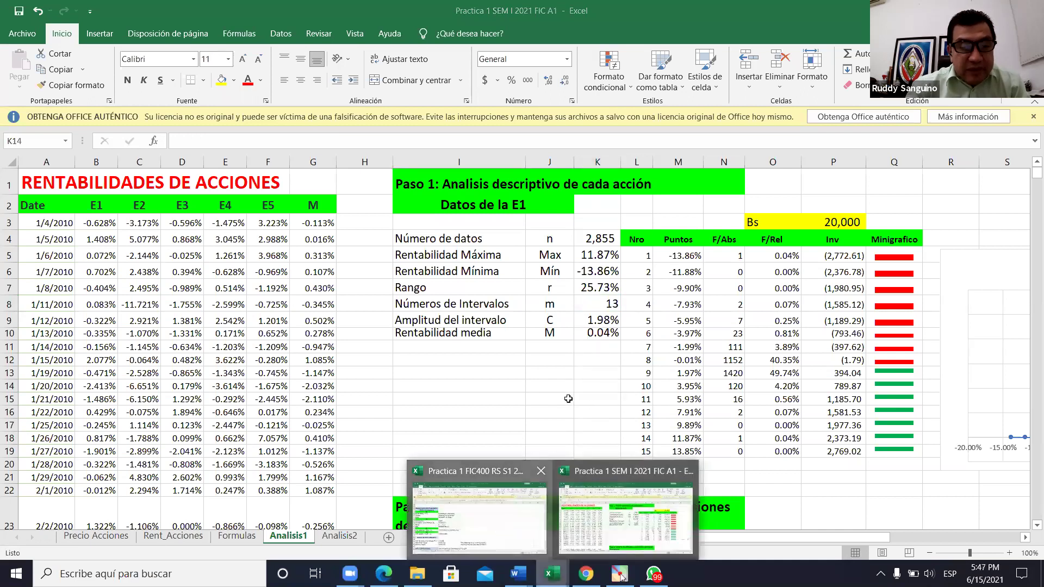
# Step: Return to the Practica 1 FIC400 RS S1 2021 workbook and read through the indicator formulas and analysis questions on the Formulas sheet
pyautogui.click(478, 517)
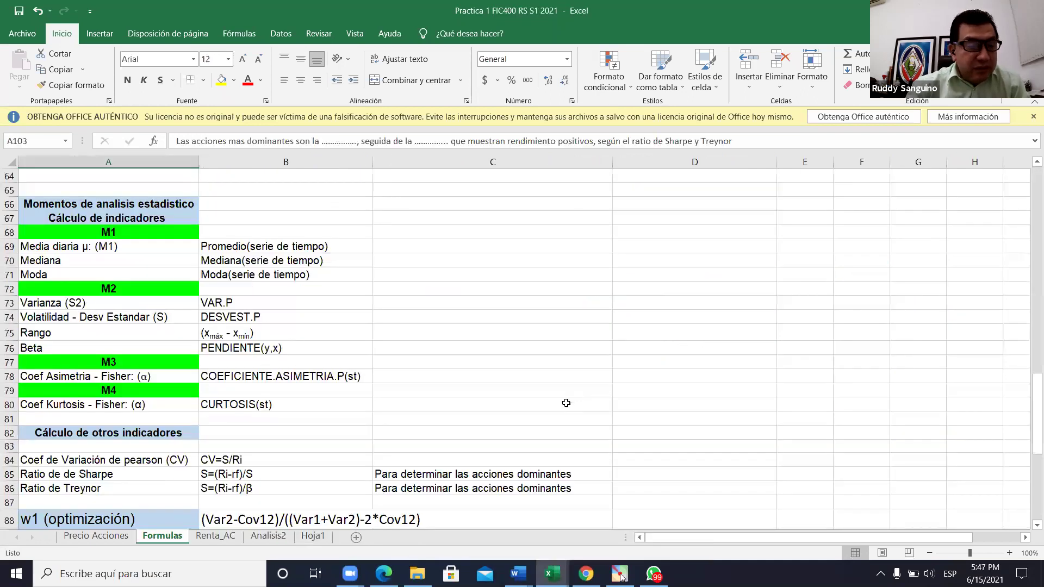
pyautogui.scroll(3, 568, 400)
pyautogui.scroll(-4, 543, 401)
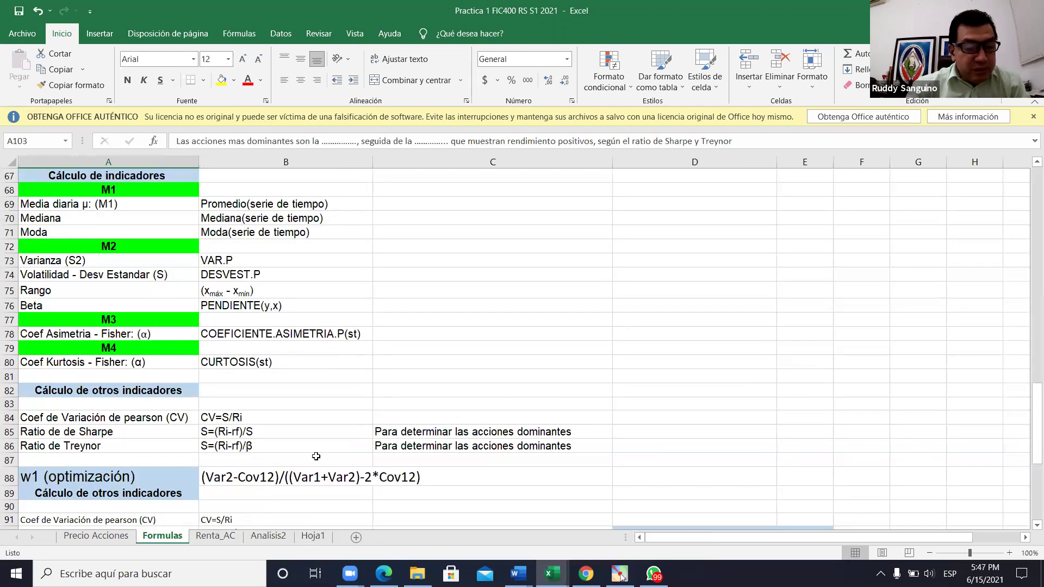
pyautogui.scroll(-5, 283, 538)
pyautogui.scroll(-6, 489, 381)
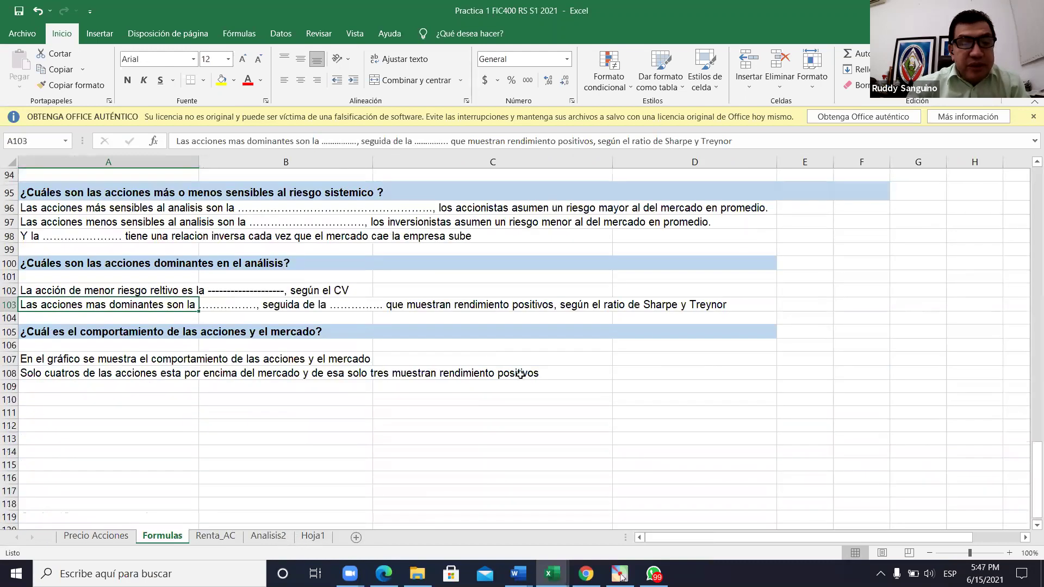
# Step: Start E1's number-of-intervals formula in cell K9 of the Analisis2 sheet with the REDONDEAR.MAS function
pyautogui.hotkey('ctrl', 'pagedown')
pyautogui.hotkey('ctrl', 'pagedown')
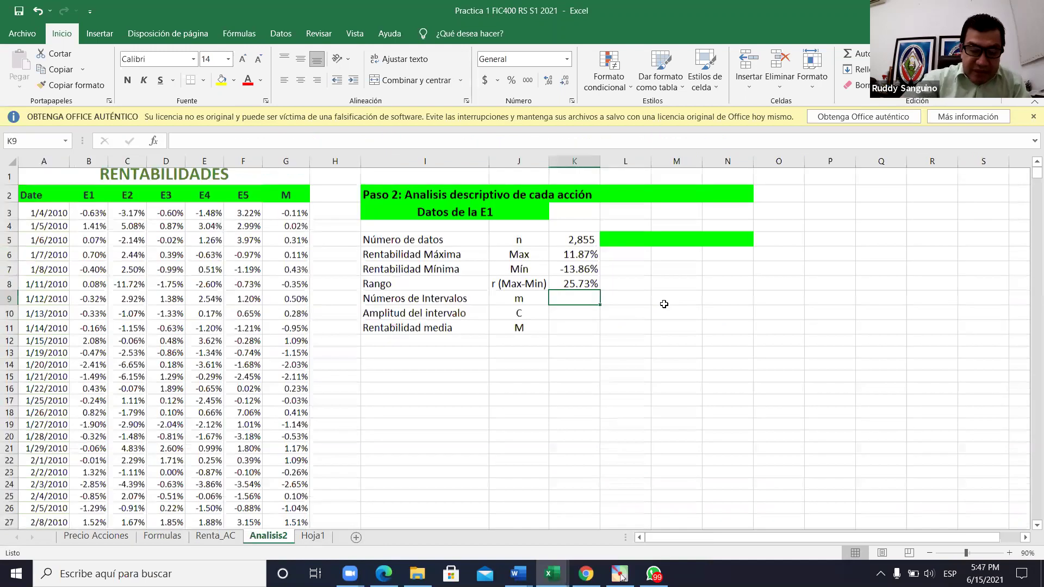
pyautogui.write('=REDO')
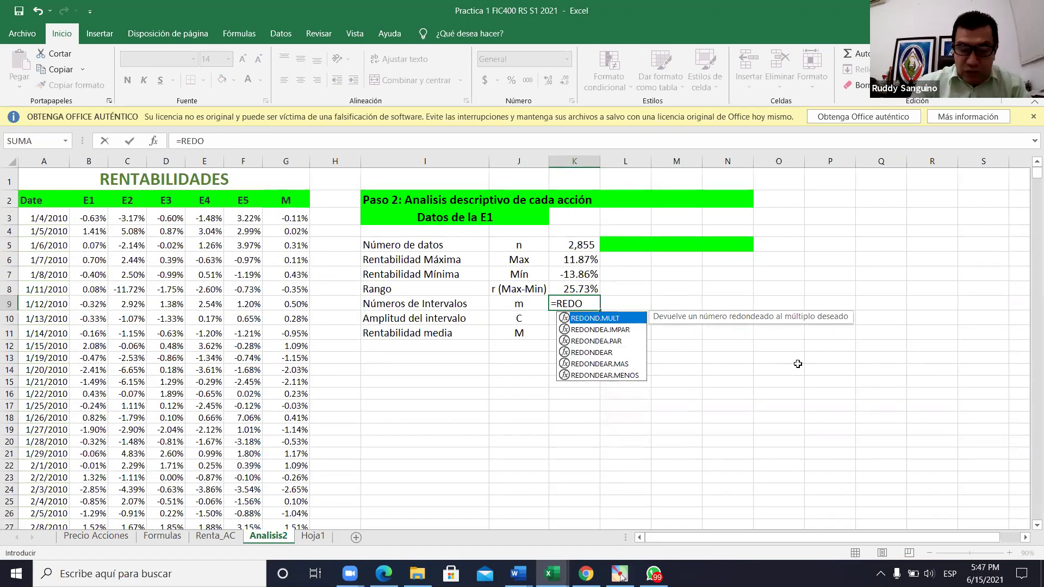
pyautogui.press('Down')
pyautogui.press('Down')
pyautogui.press('Down')
pyautogui.press('Down')
pyautogui.press('Tab')
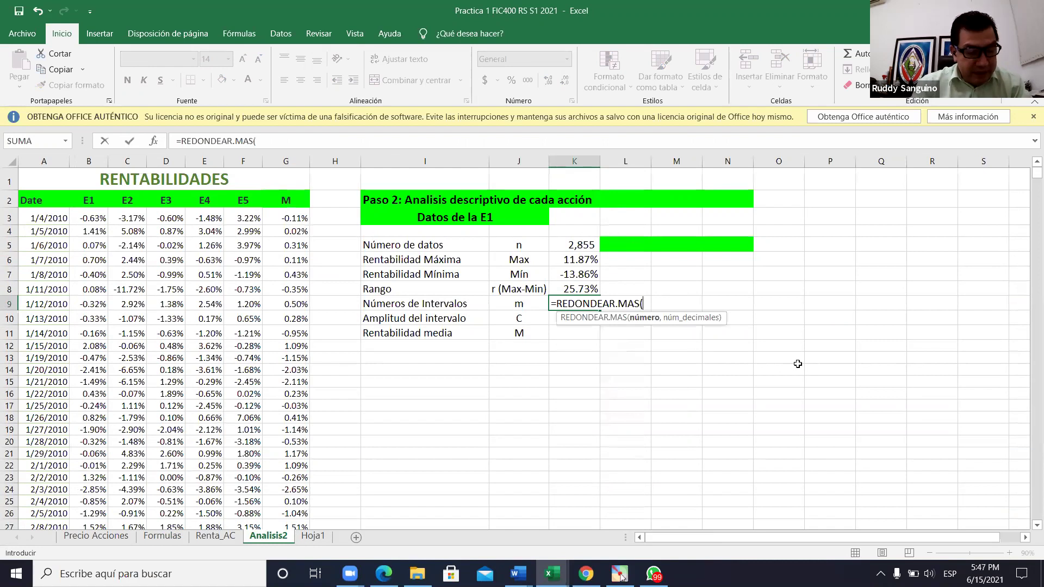
# Step: Enter 1+3*LOG10(K5) as the number argument of the REDONDEAR.MAS formula in K9, referencing E1's data count
pyautogui.write('1+')
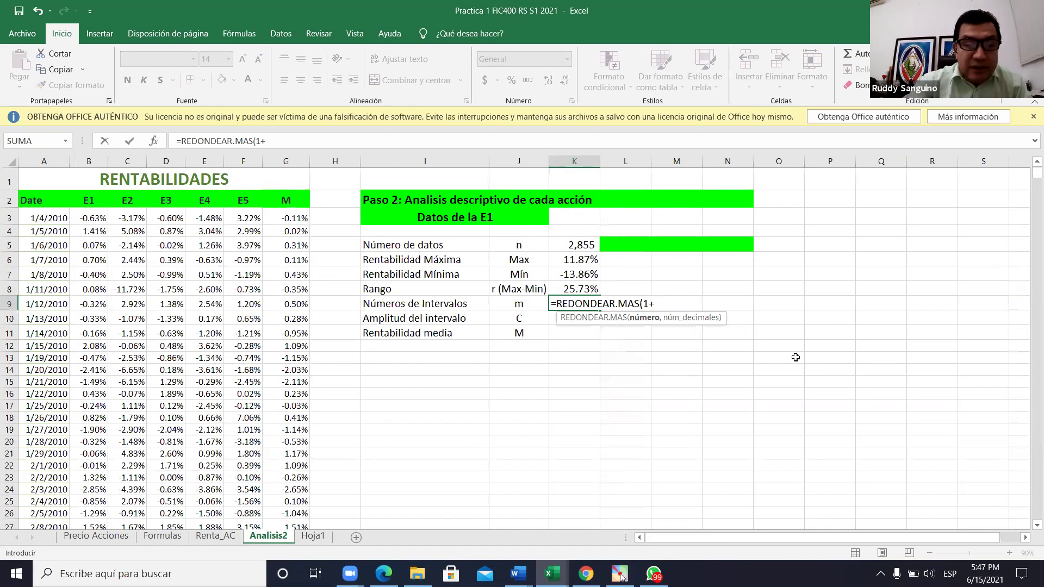
pyautogui.press('BackSpace')
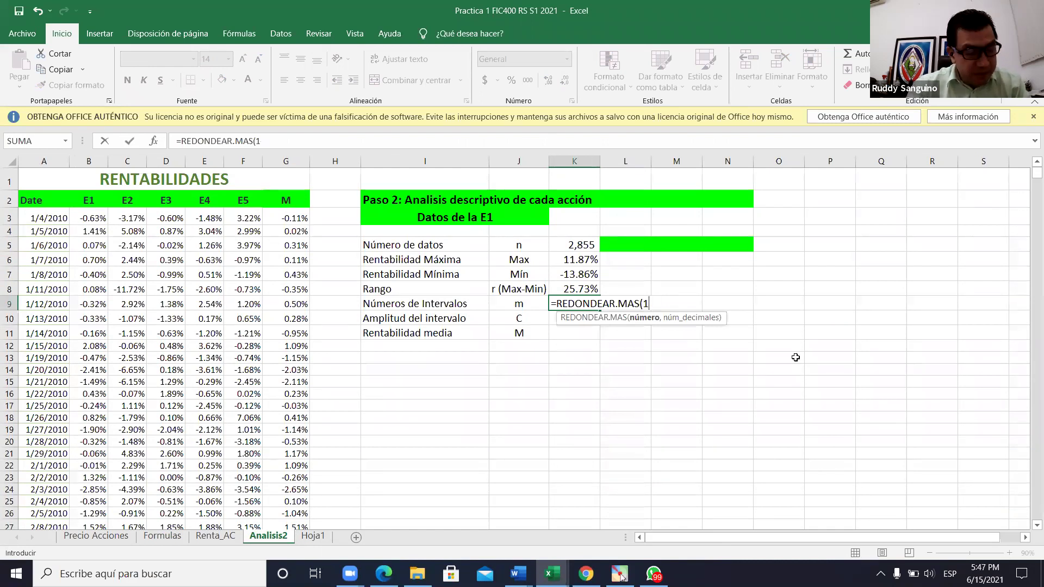
pyautogui.write('+3')
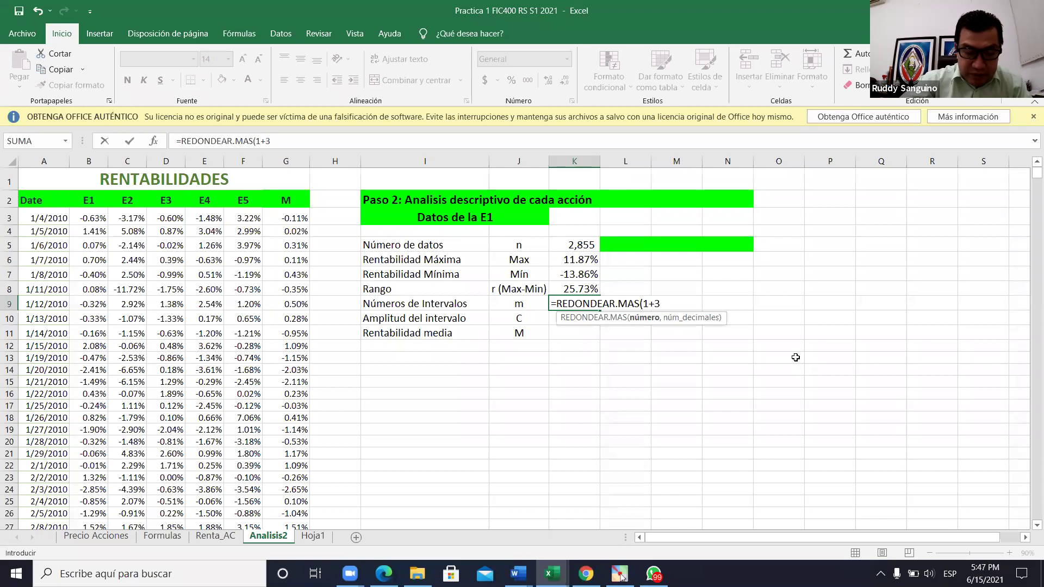
pyautogui.write('*')
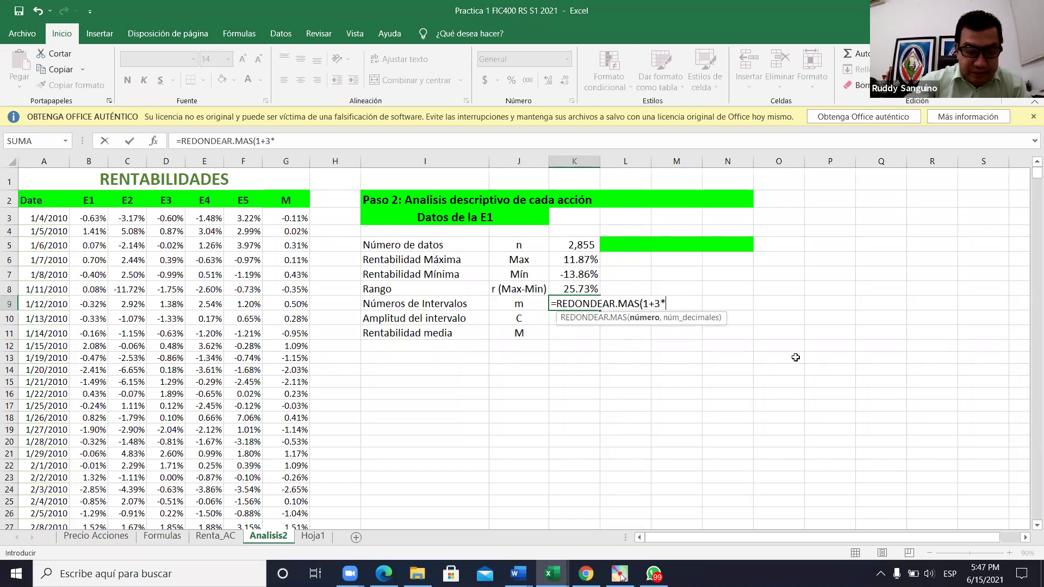
pyautogui.write('LO')
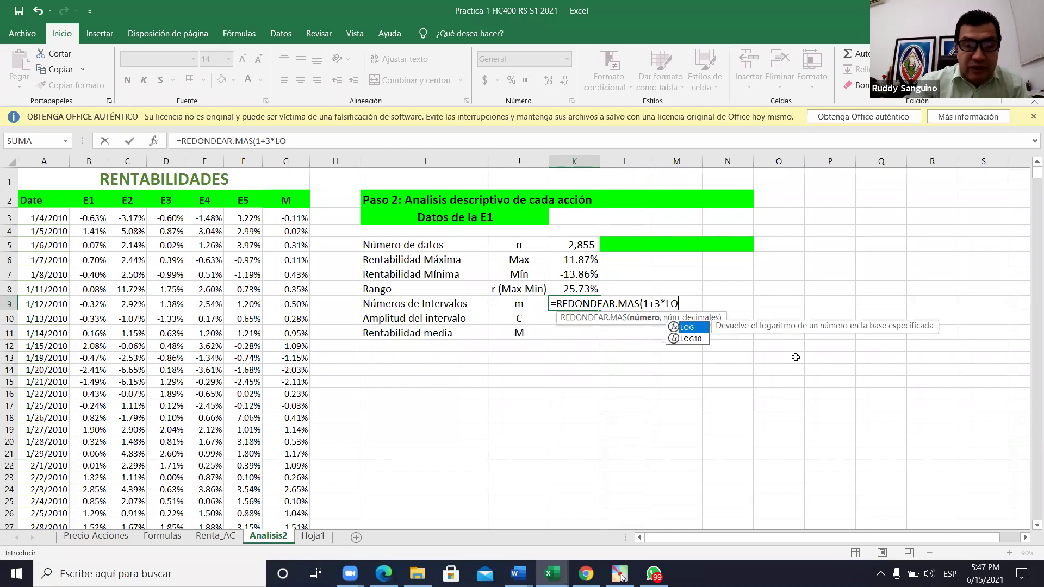
pyautogui.doubleClick(696, 341)
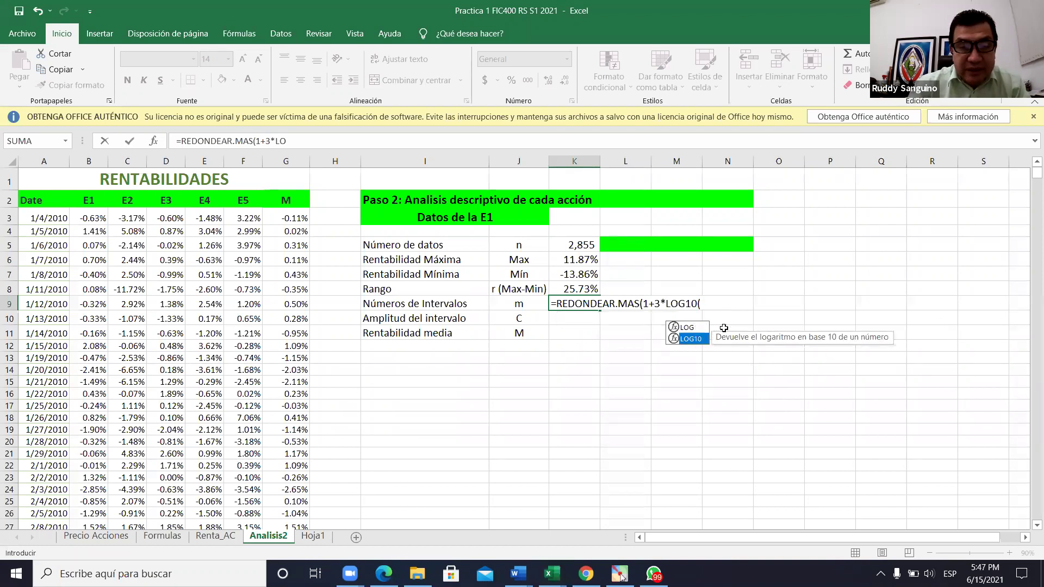
pyautogui.click(576, 245)
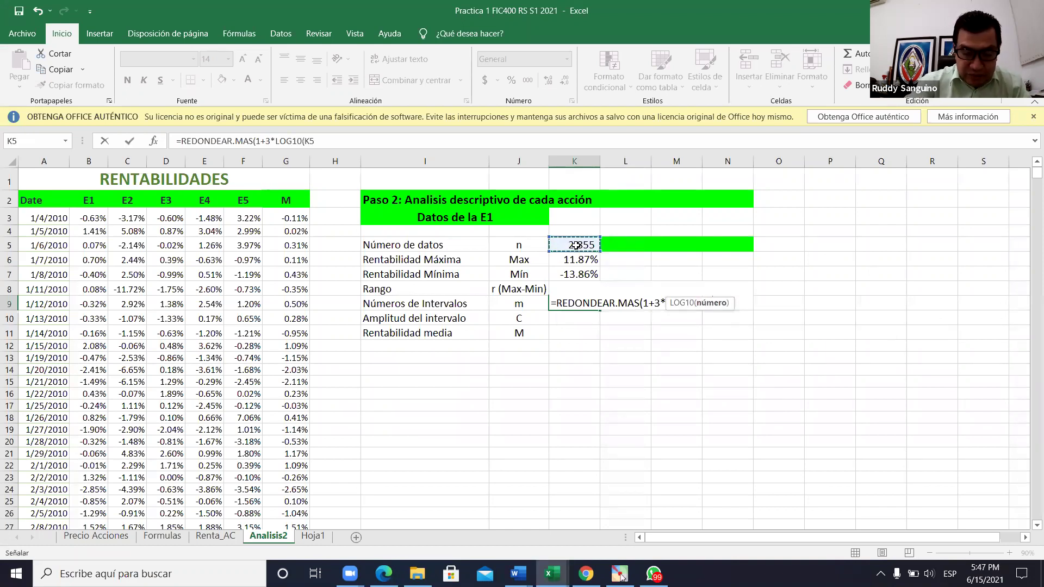
pyautogui.write(')')
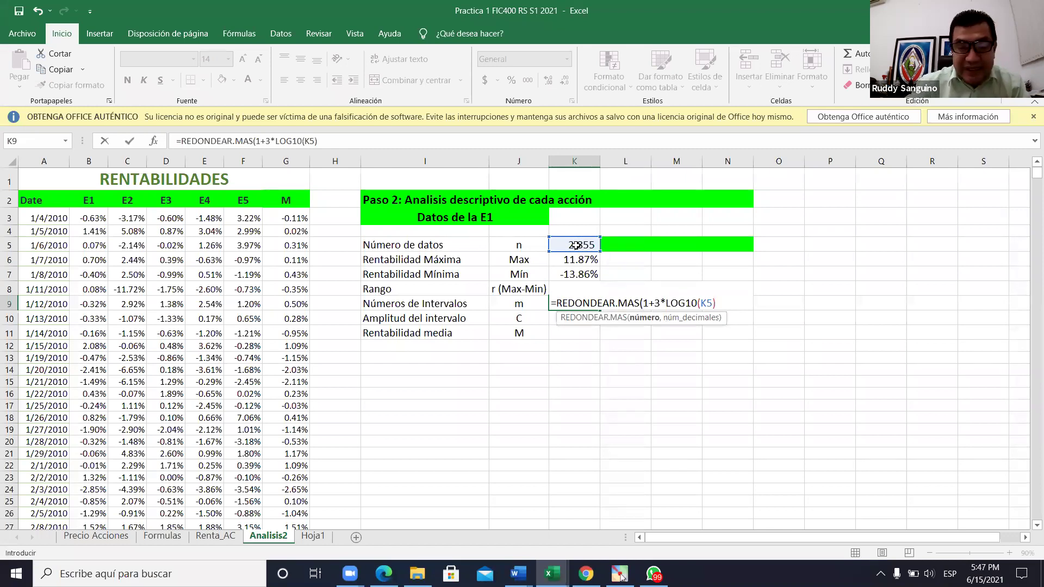
# Step: Complete K9's REDONDEAR.MAS formula with 0 as the number of decimals
pyautogui.write(')')
pyautogui.press('Return')
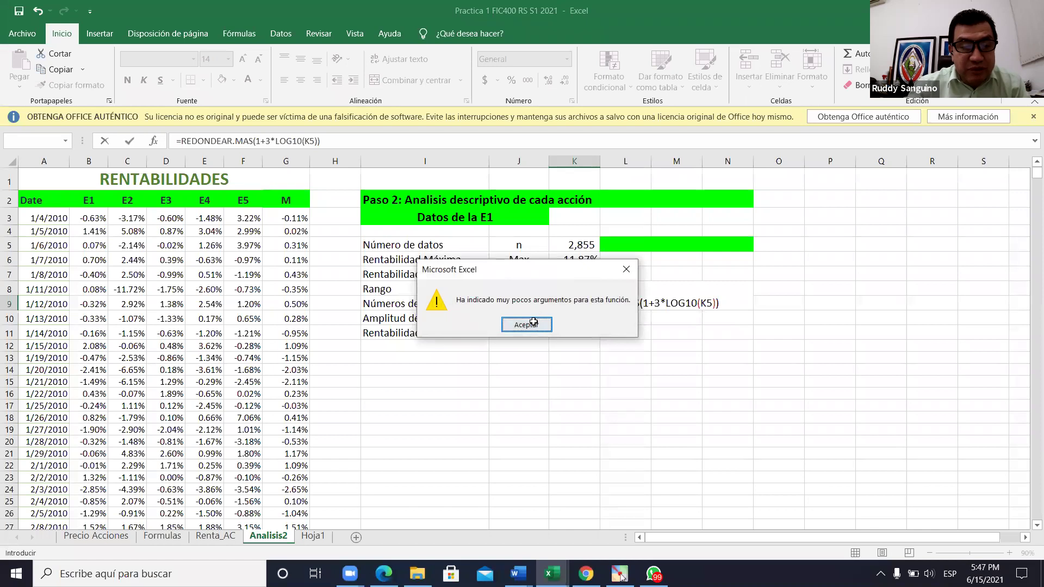
pyautogui.click(526, 324)
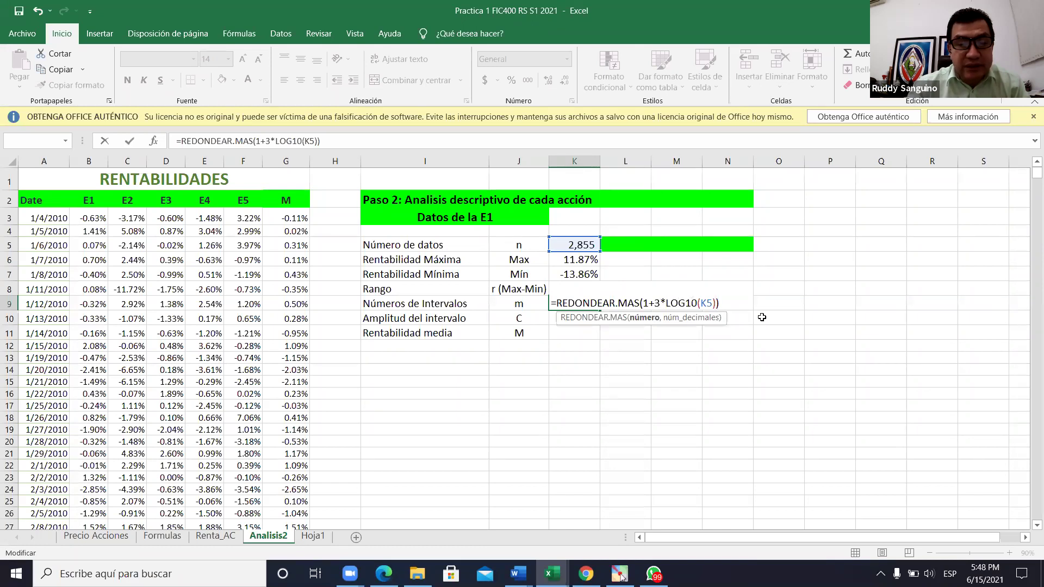
pyautogui.write(',0')
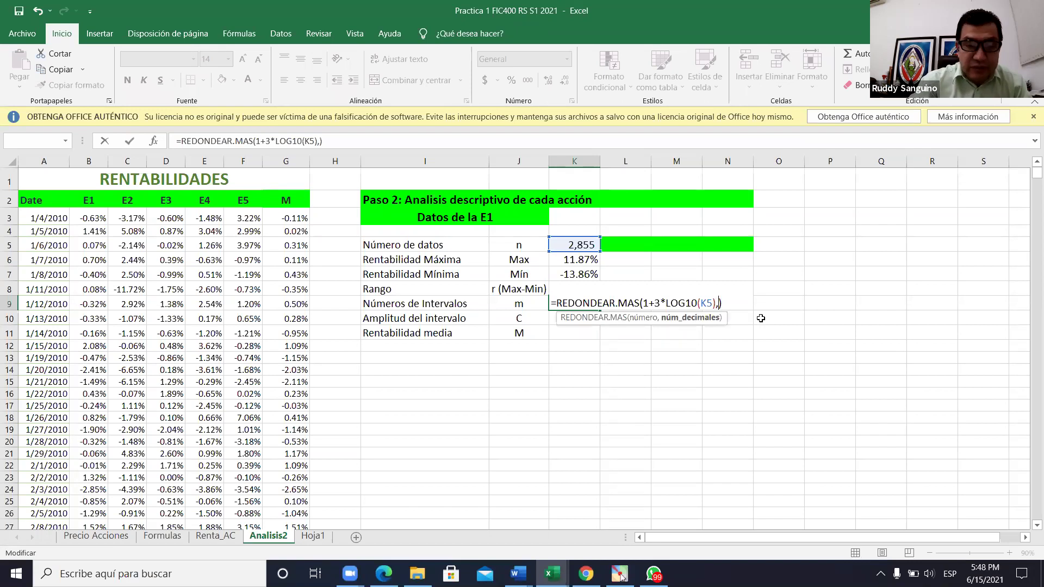
pyautogui.press('Return')
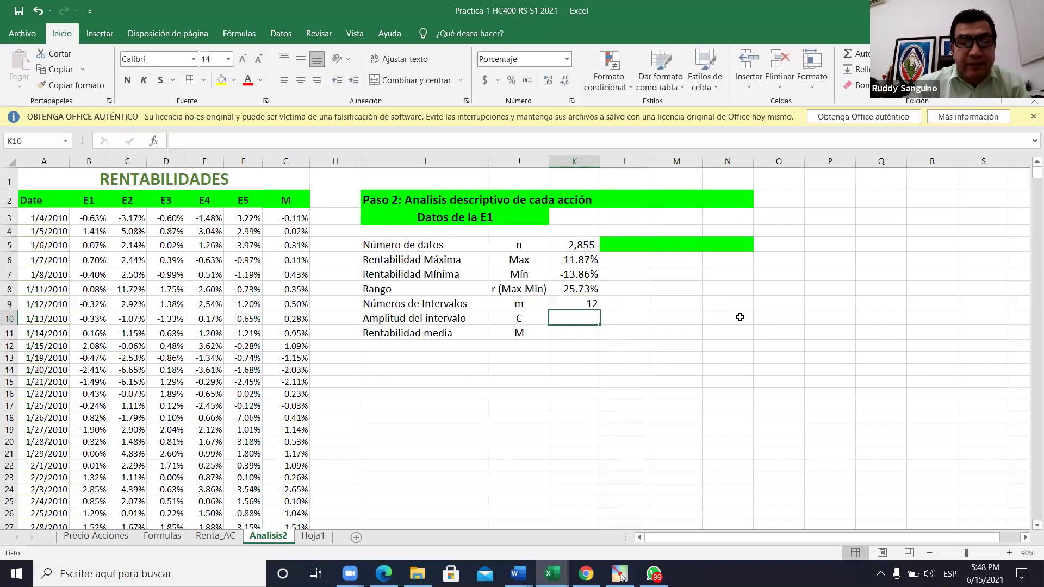
# Step: Compare K9's number-of-intervals formula with the one in K8 of Analisis1 in the Practica 1 SEM I 2021 FIC A1 workbook
pyautogui.click(575, 302)
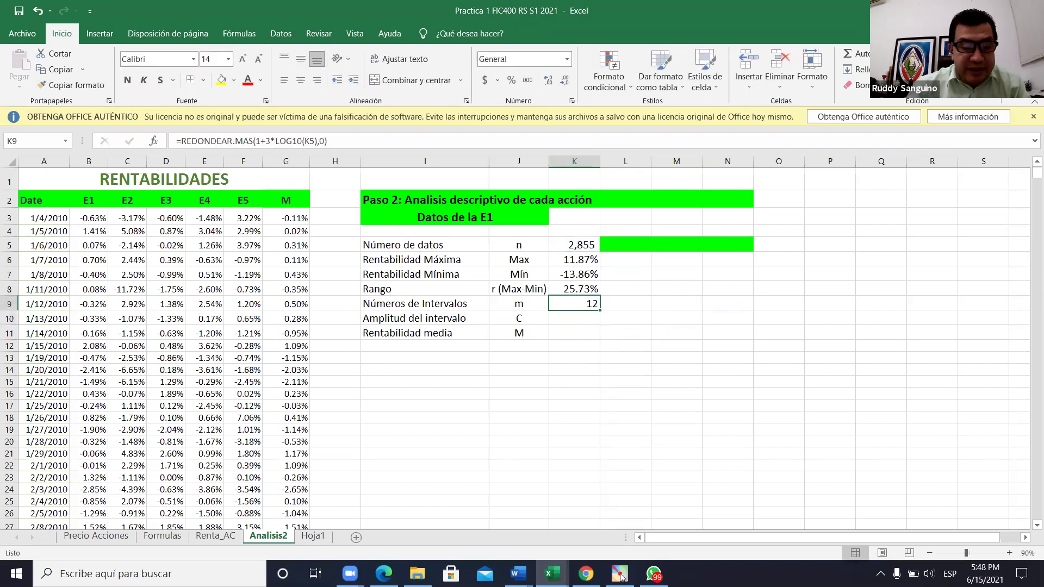
pyautogui.click(552, 574)
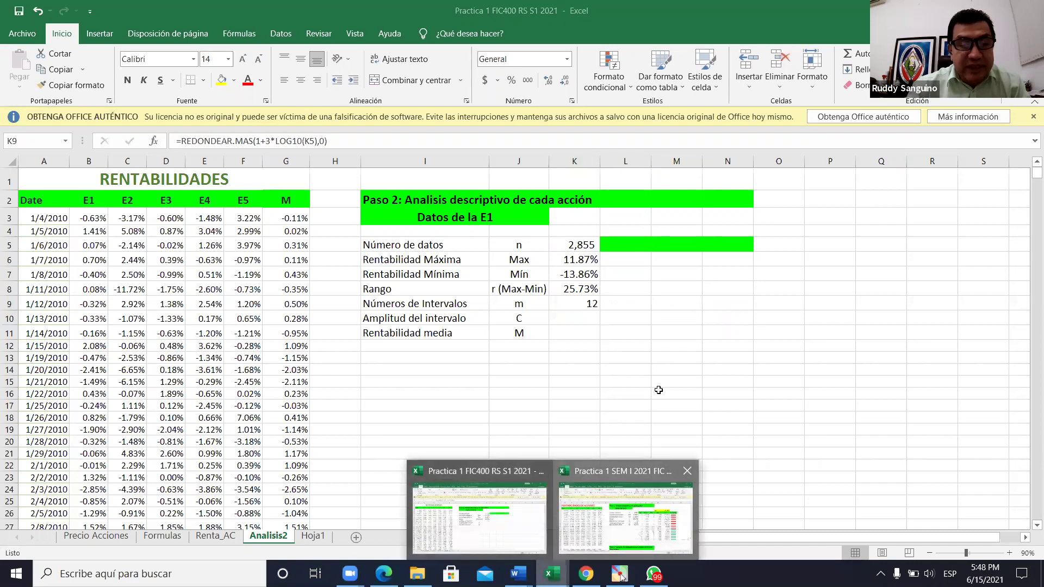
pyautogui.hotkey('alt', 'Tab')
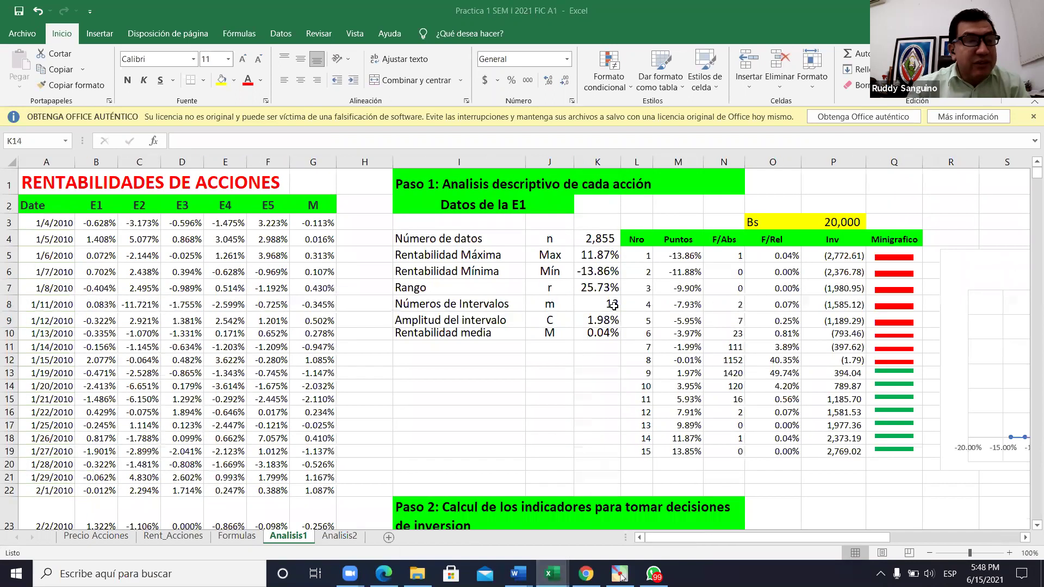
pyautogui.click(613, 305)
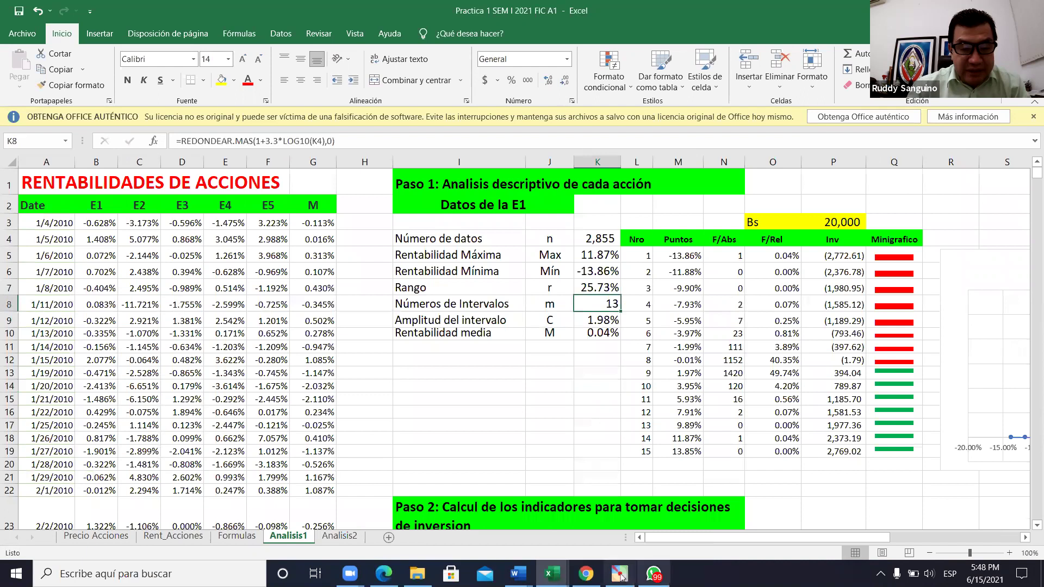
# Step: Return to the Practica 1 FIC400 RS S1 2021 workbook and correct K9's formula to =REDONDEAR.MAS(1+3.3*LOG10(K5),0)
pyautogui.hotkey('alt', 'Tab')
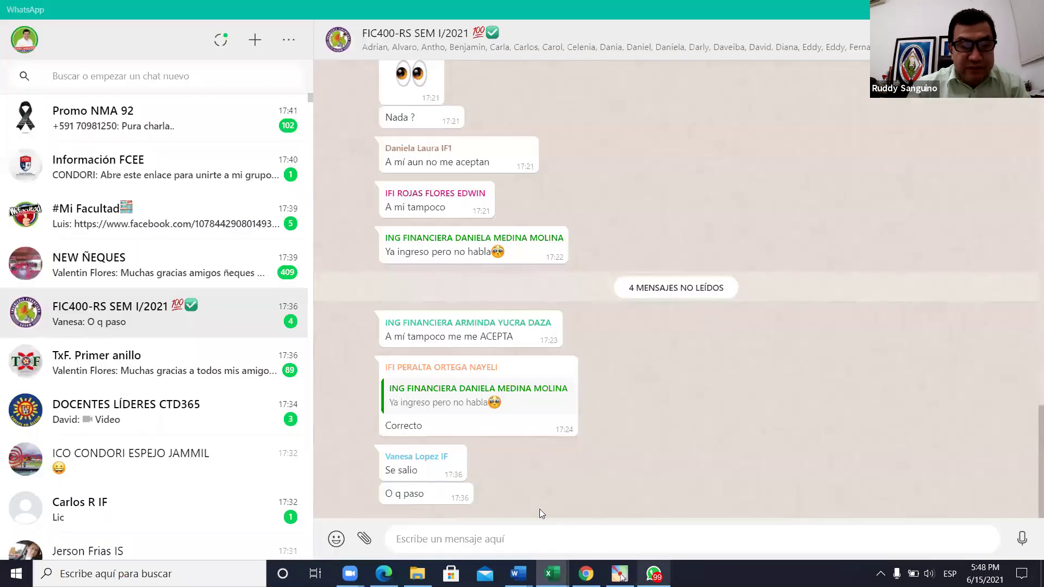
pyautogui.hotkey('alt', 'Tab')
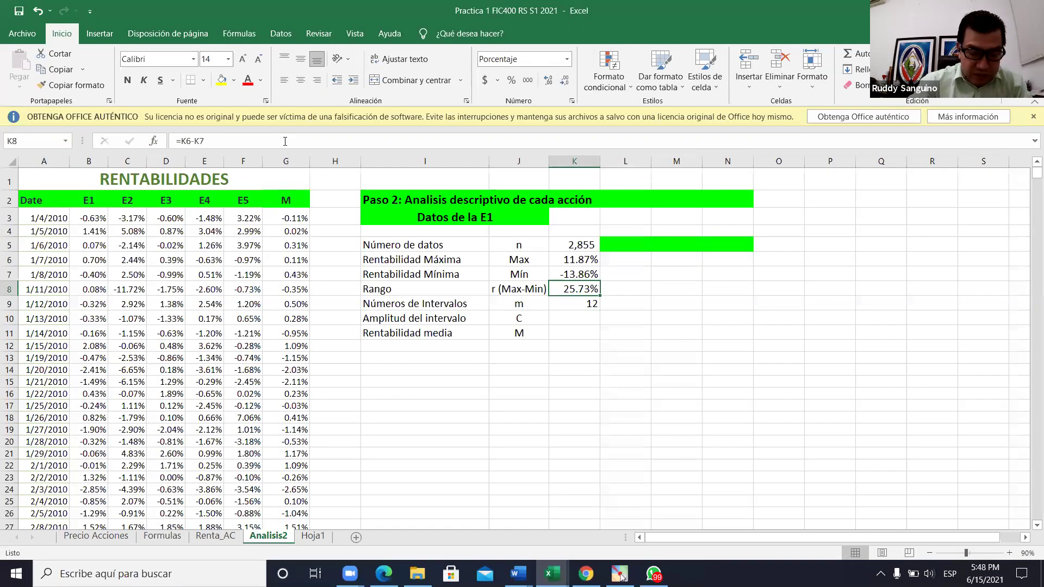
pyautogui.press('Down')
pyautogui.click(285, 141)
pyautogui.write('3')
pyautogui.press('Return')
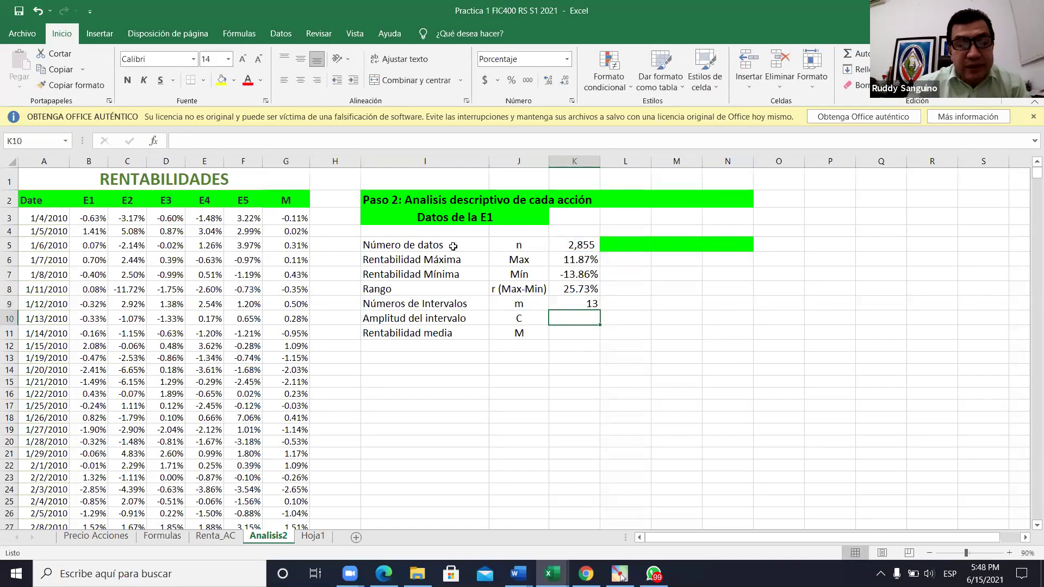
pyautogui.click(723, 357)
pyautogui.click(581, 308)
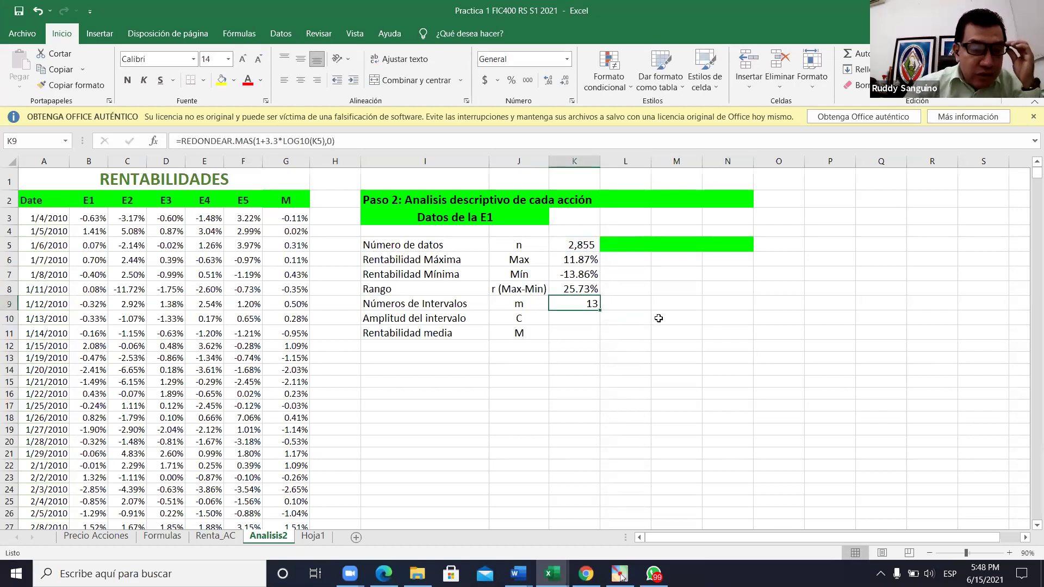
# Step: Enter the column headers Numeros in L5 and Puntos in M5 of the green header row
pyautogui.click(685, 335)
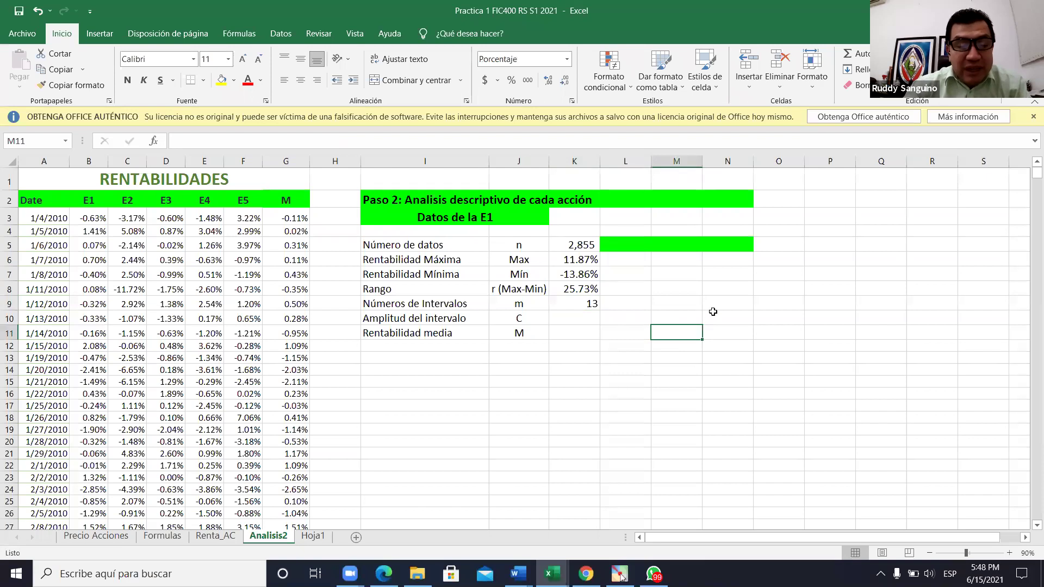
pyautogui.click(711, 313)
pyautogui.click(640, 243)
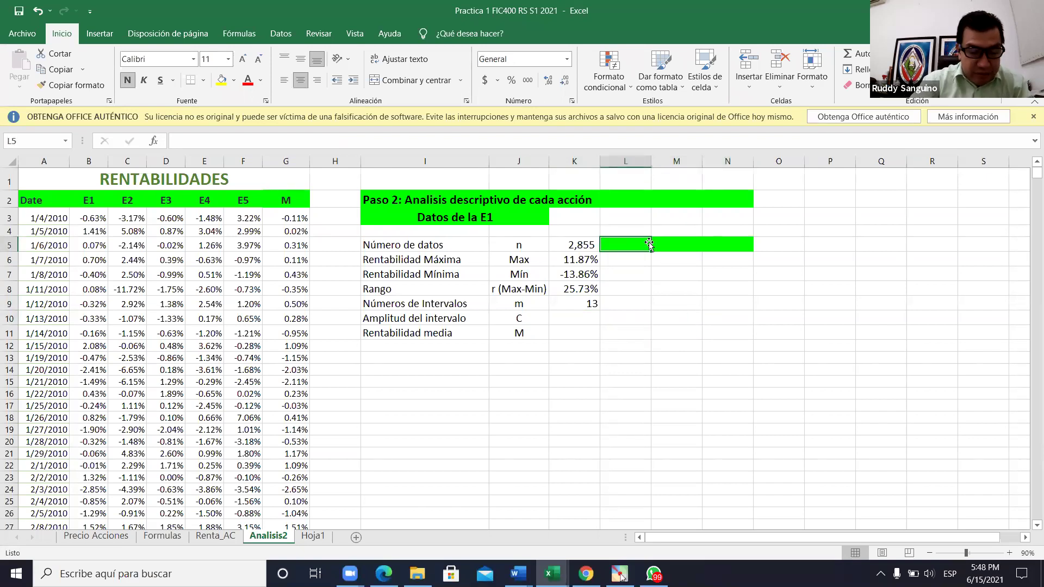
pyautogui.write('PUNTOS')
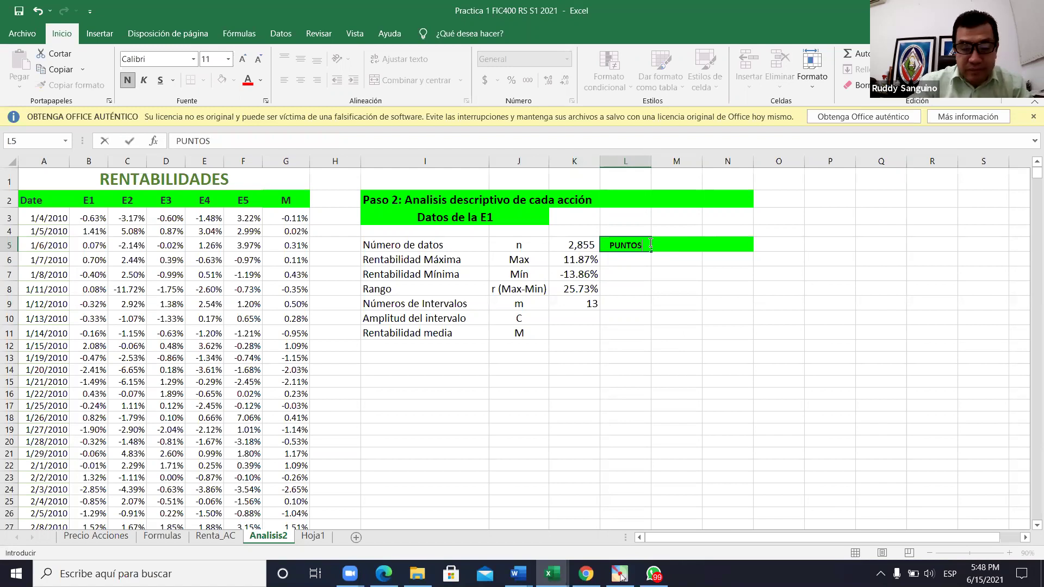
pyautogui.press('BackSpace')
pyautogui.press('BackSpace')
pyautogui.press('BackSpace')
pyautogui.press('BackSpace')
pyautogui.press('BackSpace')
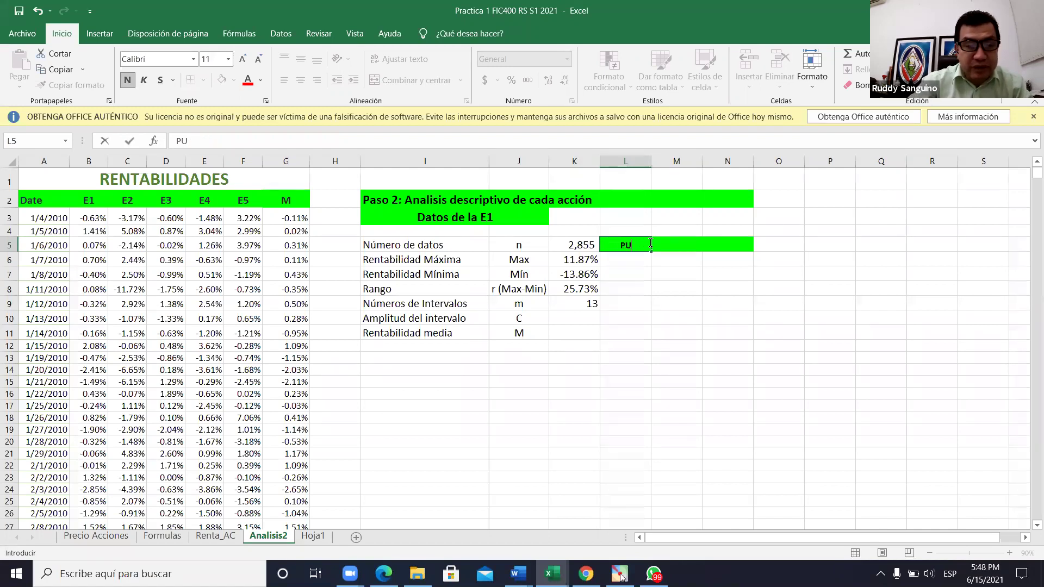
pyautogui.press('BackSpace')
pyautogui.write('nU')
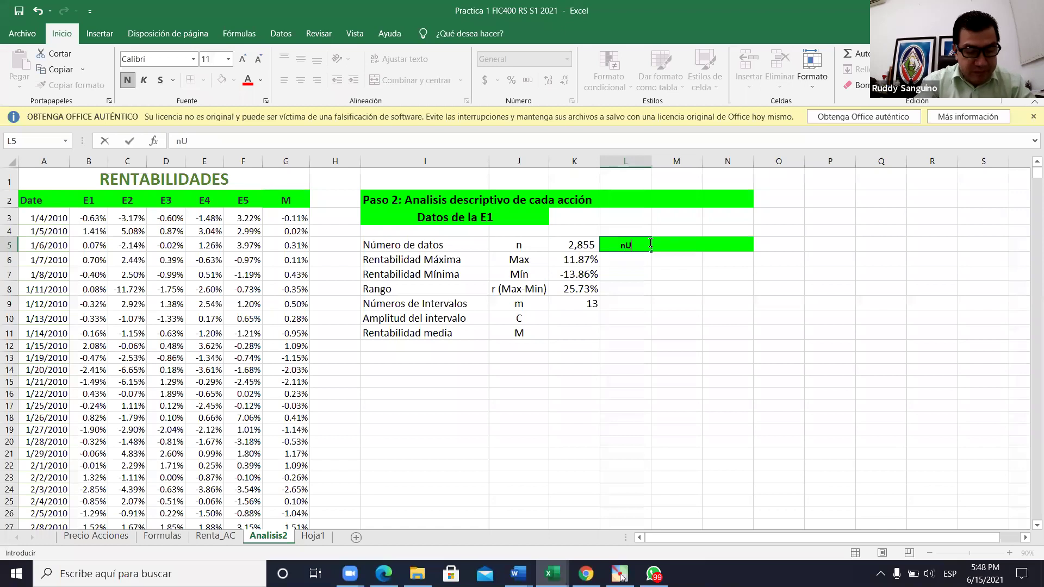
pyautogui.write('MEROS')
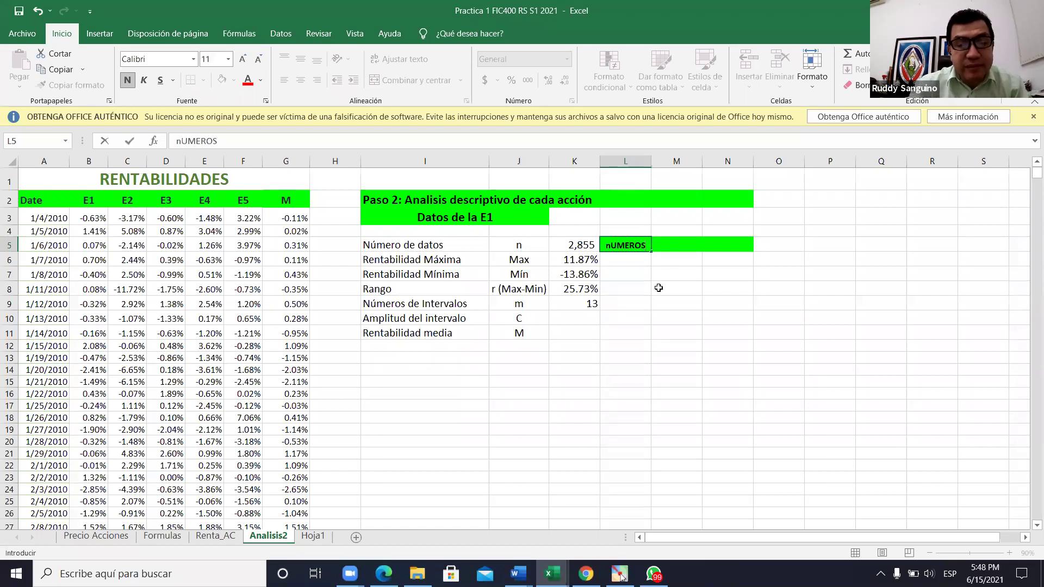
pyautogui.click(671, 248)
pyautogui.write('Puntos')
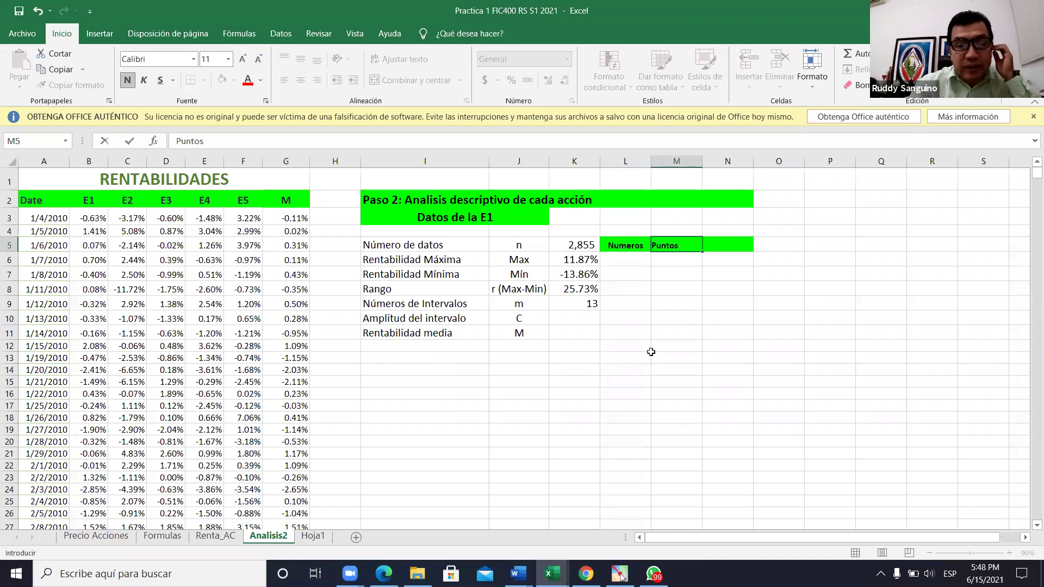
pyautogui.moveTo(649, 352); pyautogui.dragTo(653, 352)
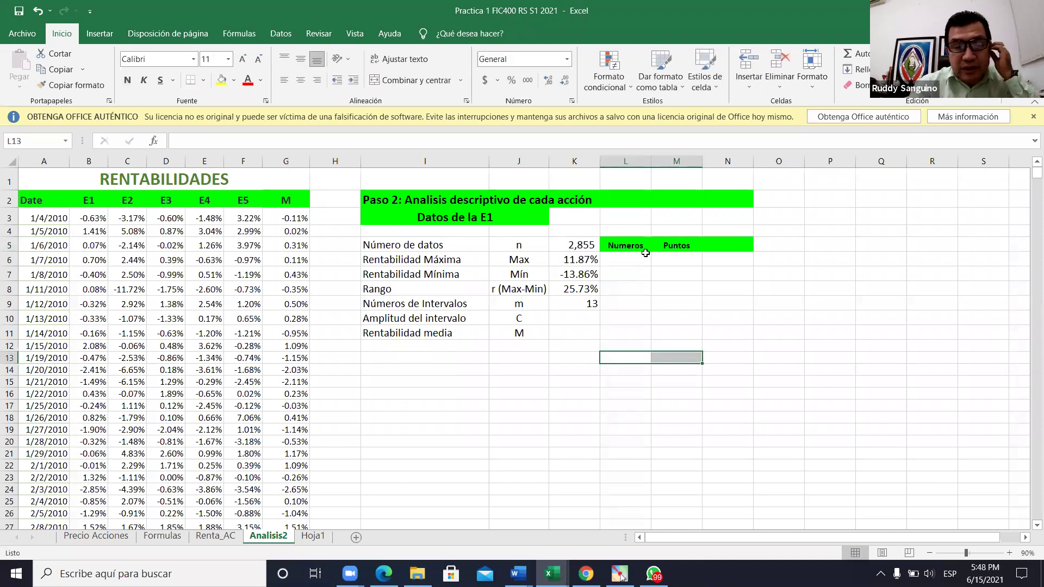
# Step: Number the Numeros column from 1 to 15 in L6:L20, entering 1 in L6 and filling =L6+1 down from L7
pyautogui.click(643, 262)
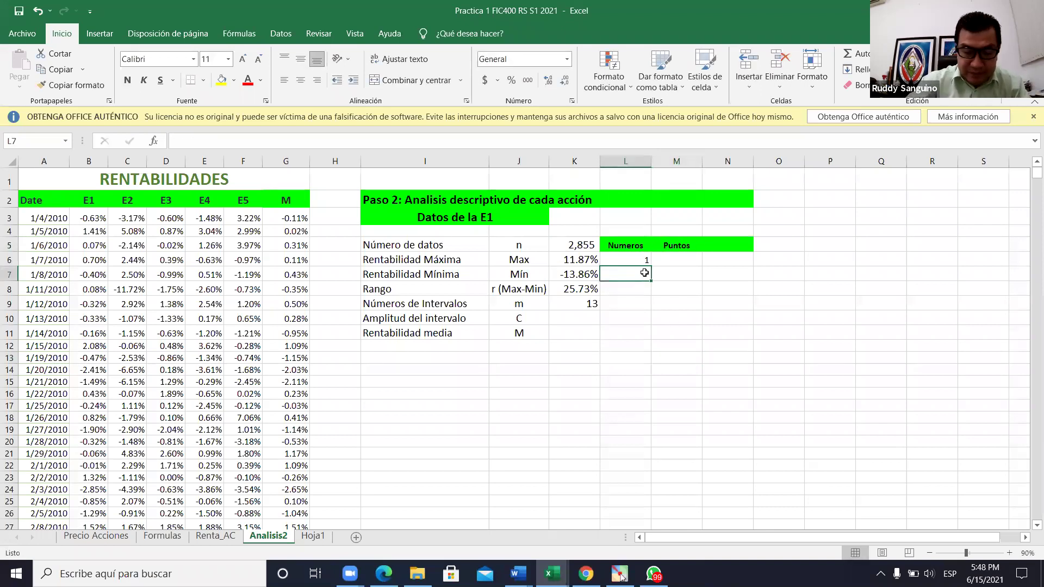
pyautogui.write('1')
pyautogui.press('Return')
pyautogui.write('=')
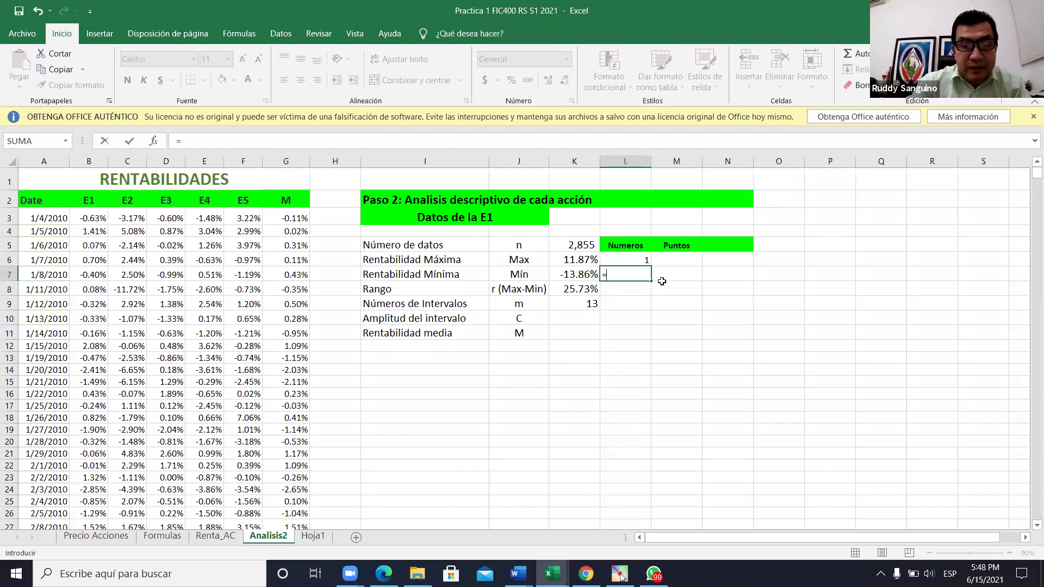
pyautogui.click(642, 260)
pyautogui.write('+1')
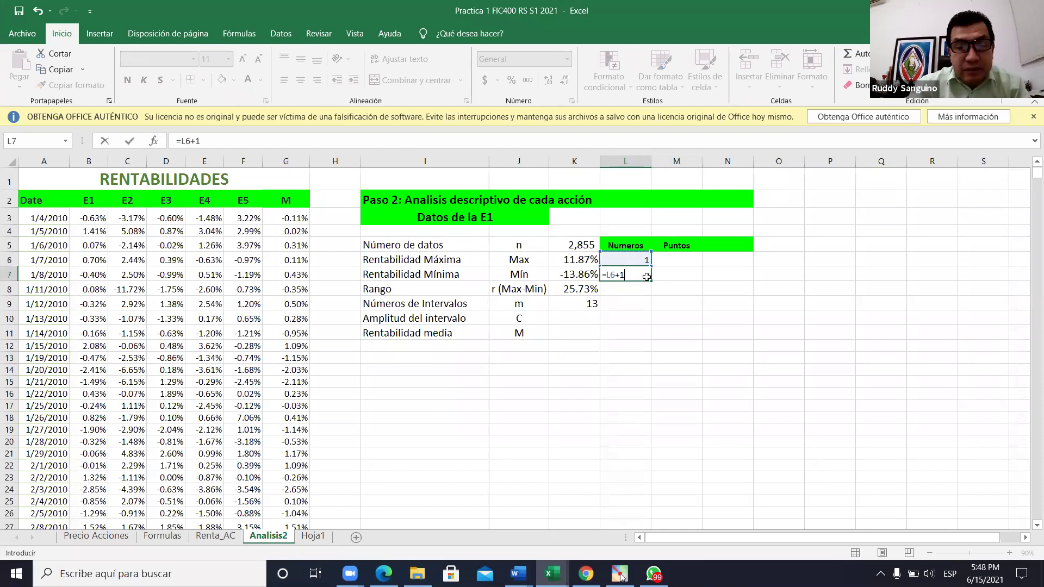
pyautogui.hotkey('ctrl', 'Return')
pyautogui.moveTo(650, 281); pyautogui.dragTo(651, 310)
pyautogui.moveTo(647, 413); pyautogui.dragTo(652, 444)
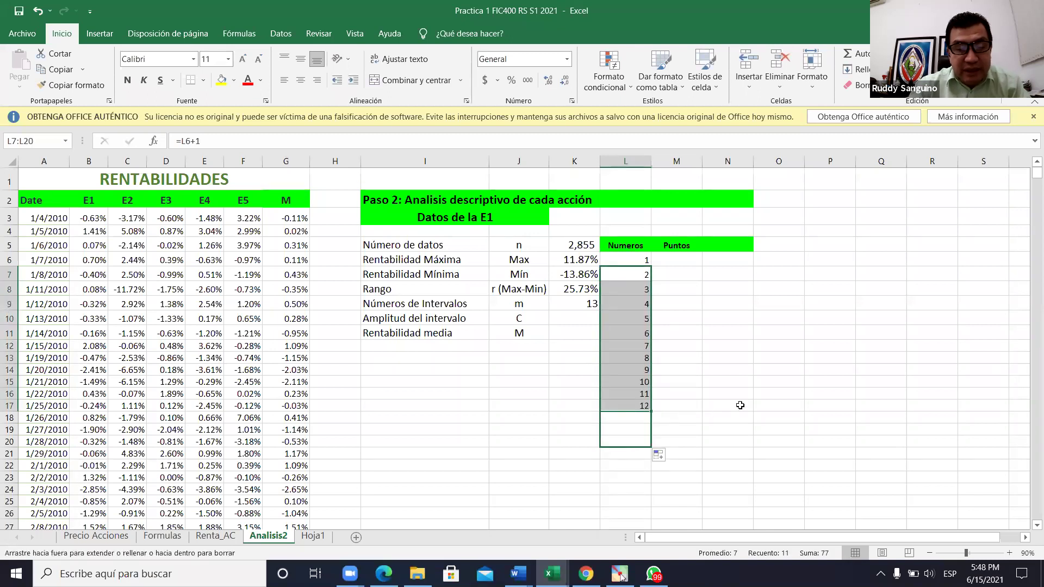
pyautogui.click(759, 403)
pyautogui.click(774, 379)
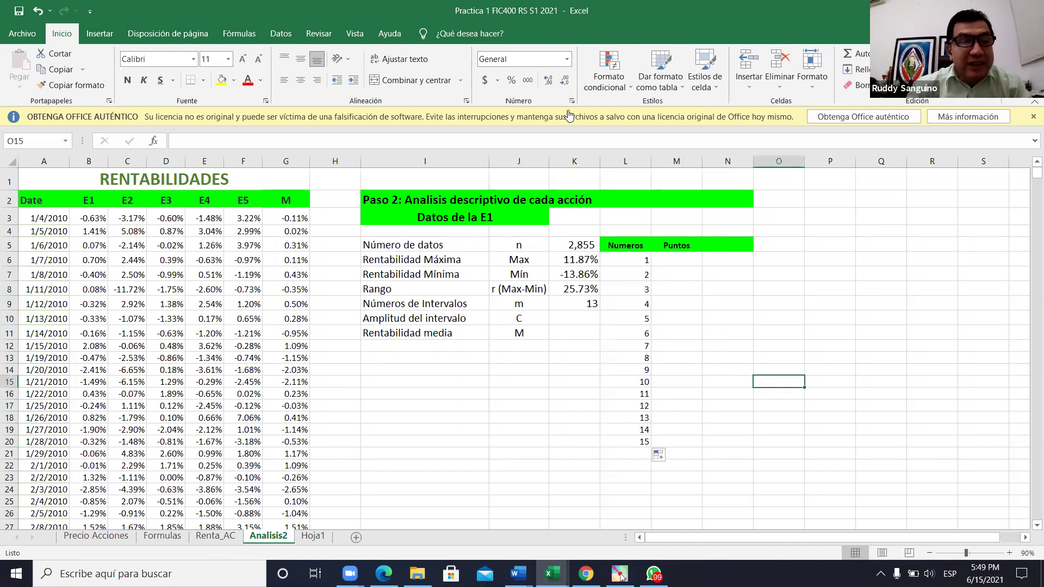
# Step: Set the first Puntos value in M6 equal to the minimum return with =K7
pyautogui.click(705, 320)
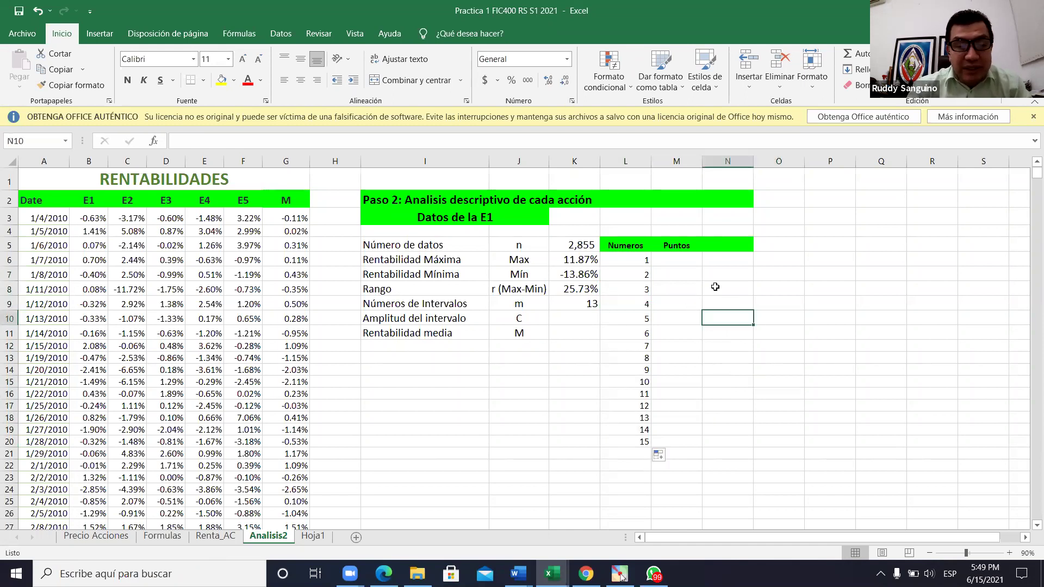
pyautogui.click(692, 260)
pyautogui.write('=')
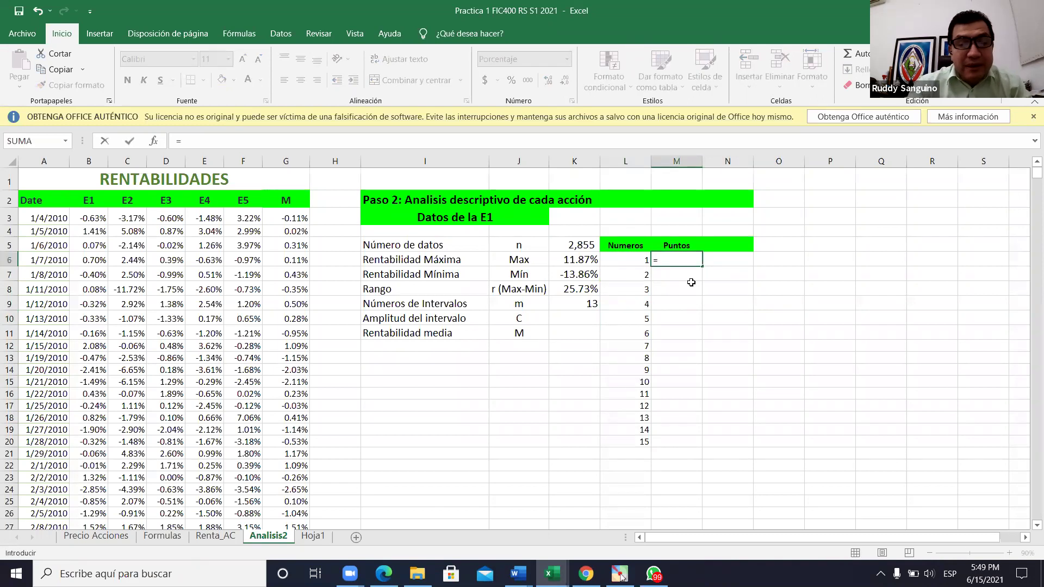
pyautogui.click(586, 274)
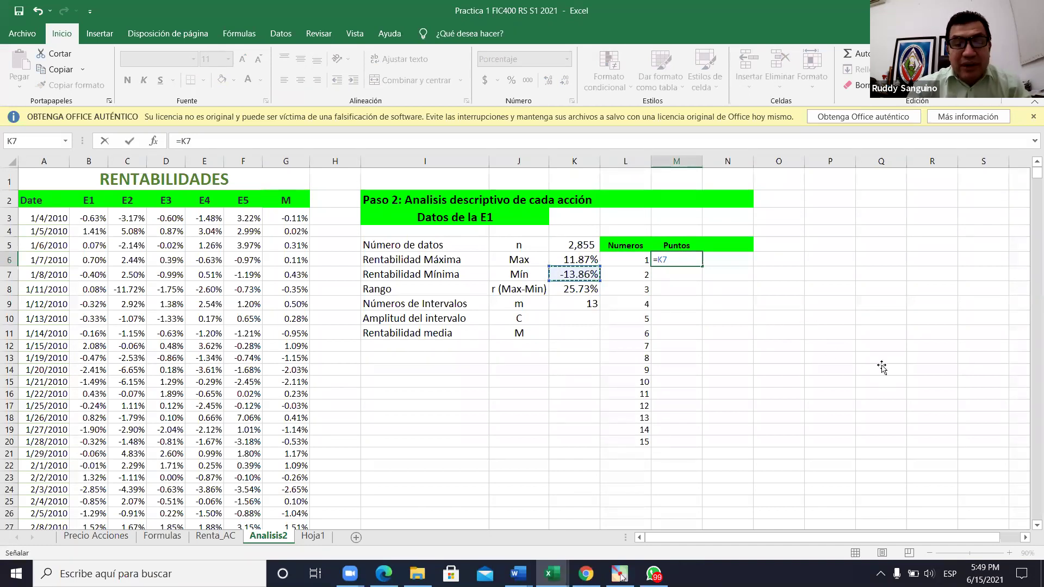
pyautogui.press('Return')
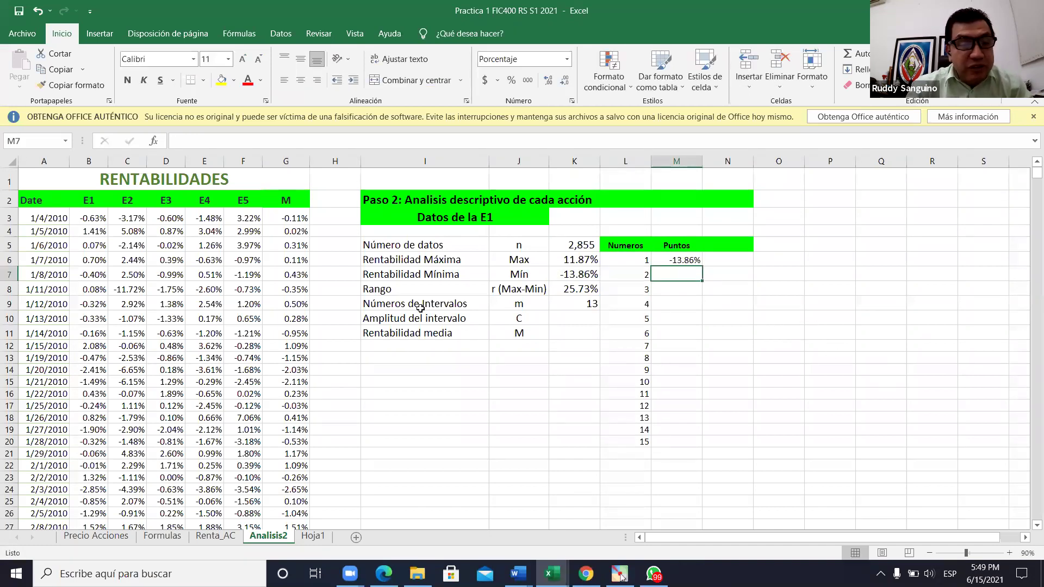
# Step: Calculate the Amplitud del intervalo in K10 by dividing the range by the number of intervals with =K8/K9
pyautogui.click(574, 320)
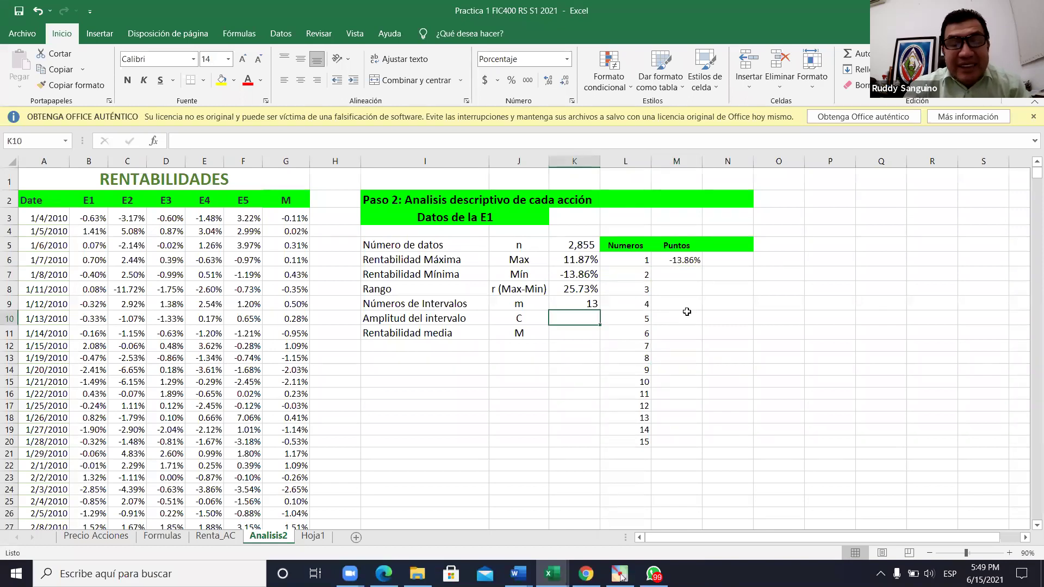
pyautogui.click(899, 283)
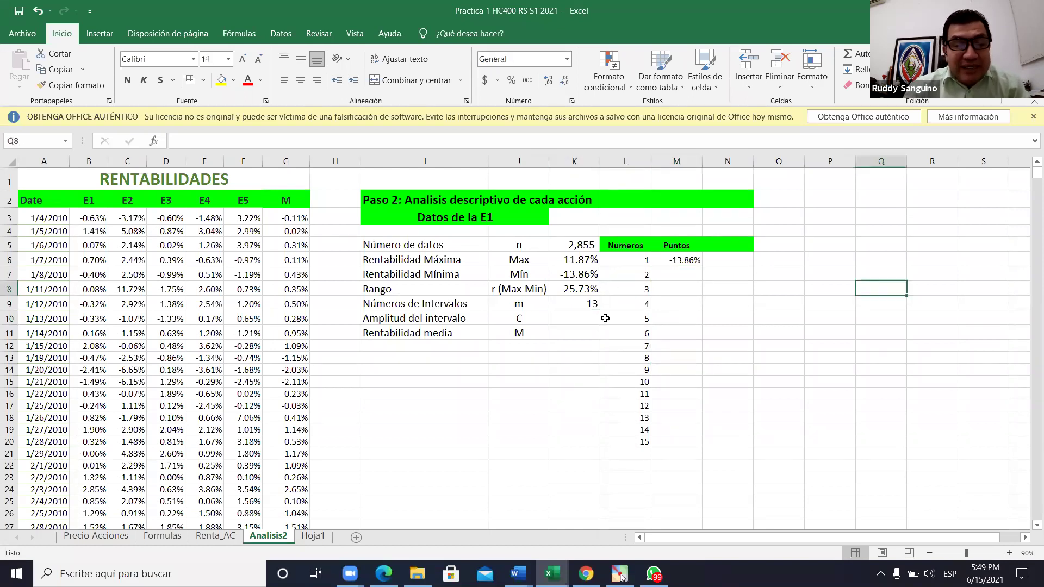
pyautogui.click(573, 318)
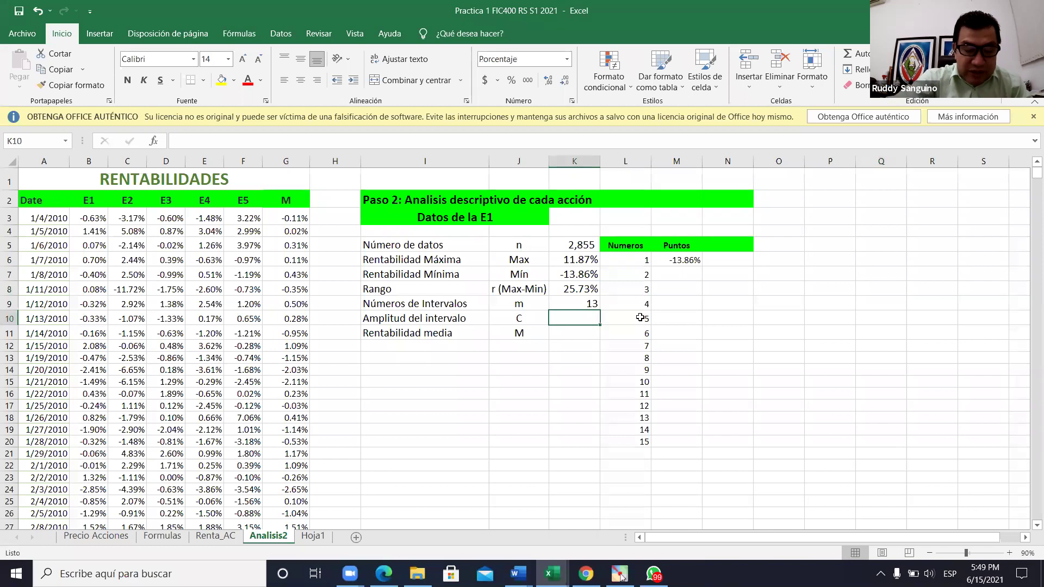
pyautogui.write('=')
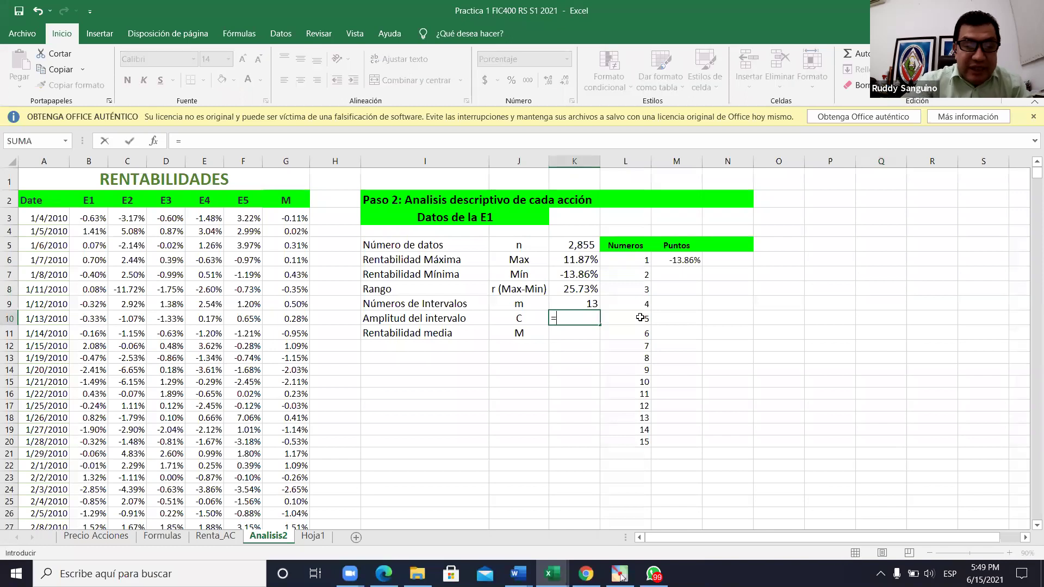
pyautogui.click(584, 288)
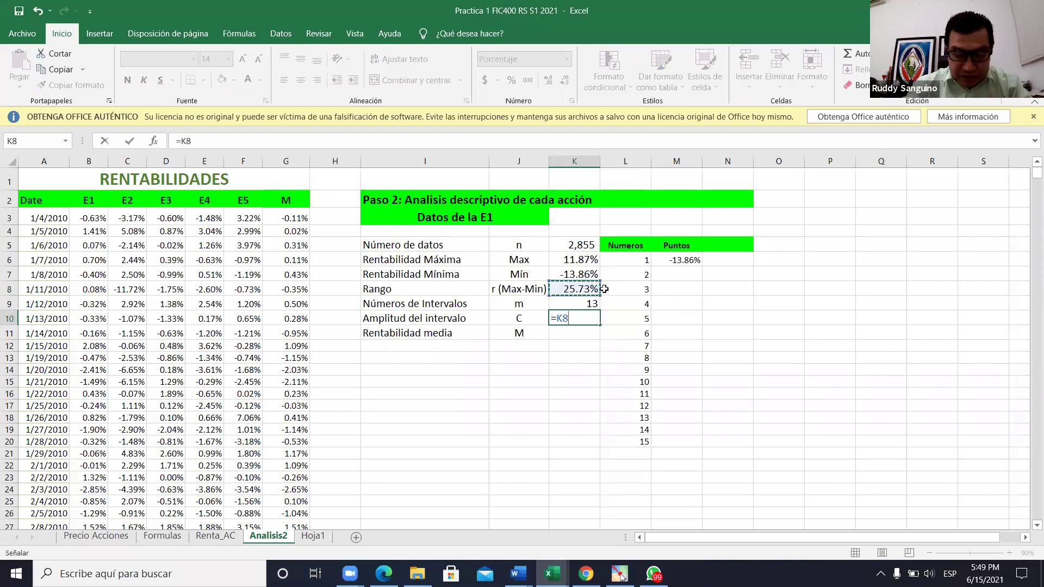
pyautogui.write('/')
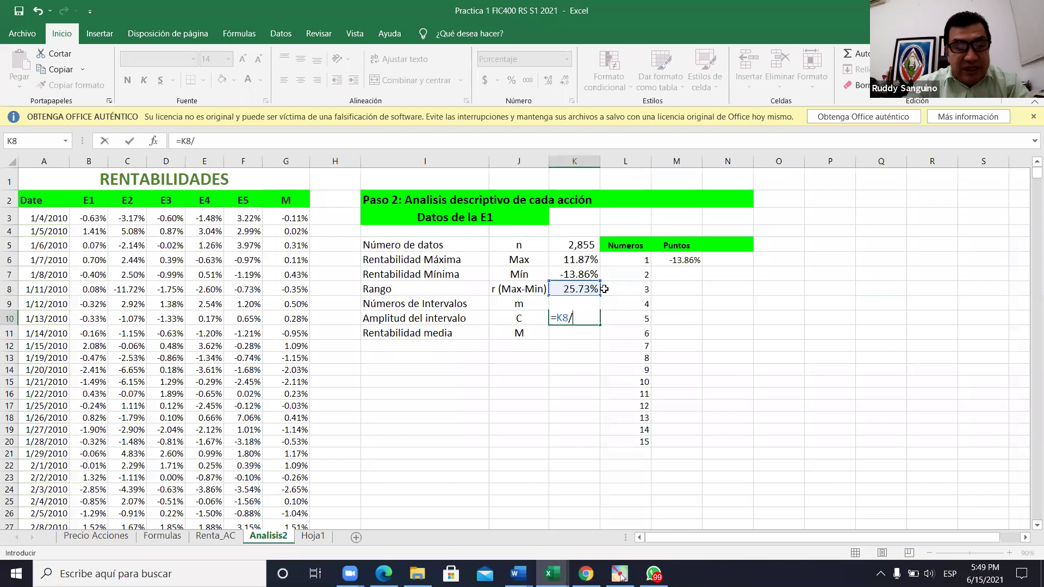
pyautogui.click(570, 331)
pyautogui.press('Return')
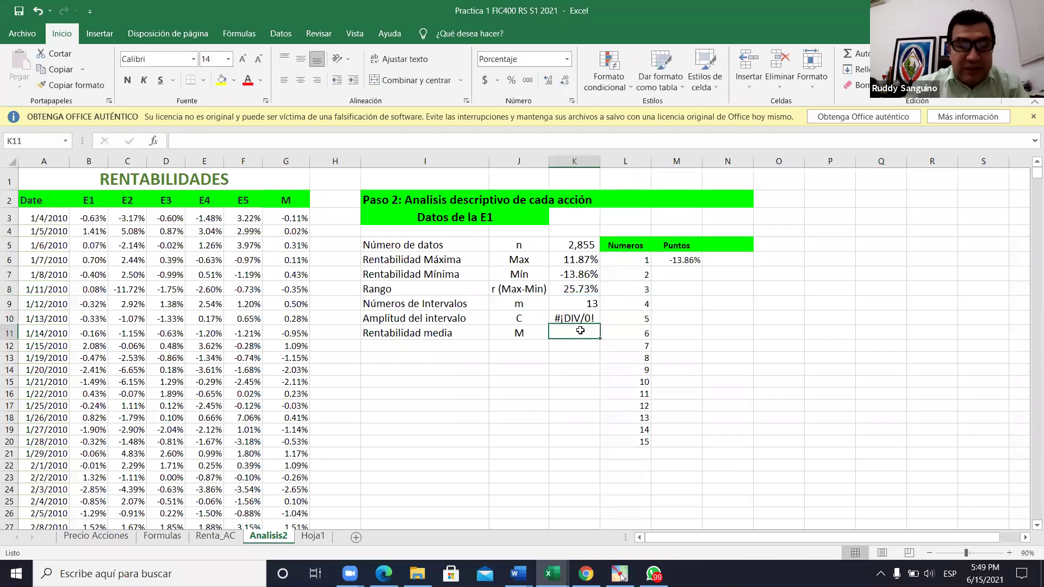
pyautogui.click(576, 319)
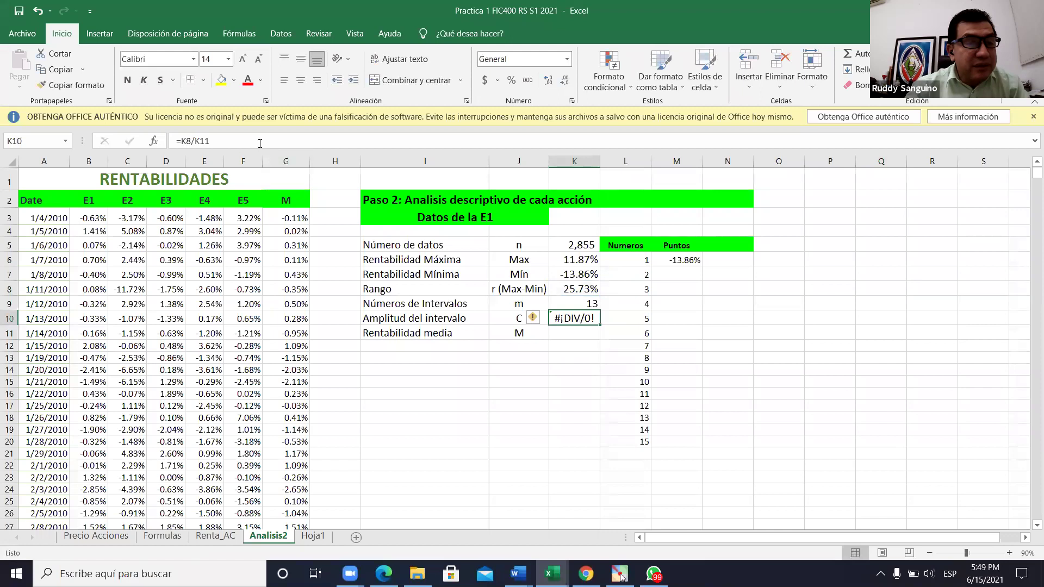
pyautogui.press('F2')
pyautogui.moveTo(576, 340); pyautogui.dragTo(580, 308)
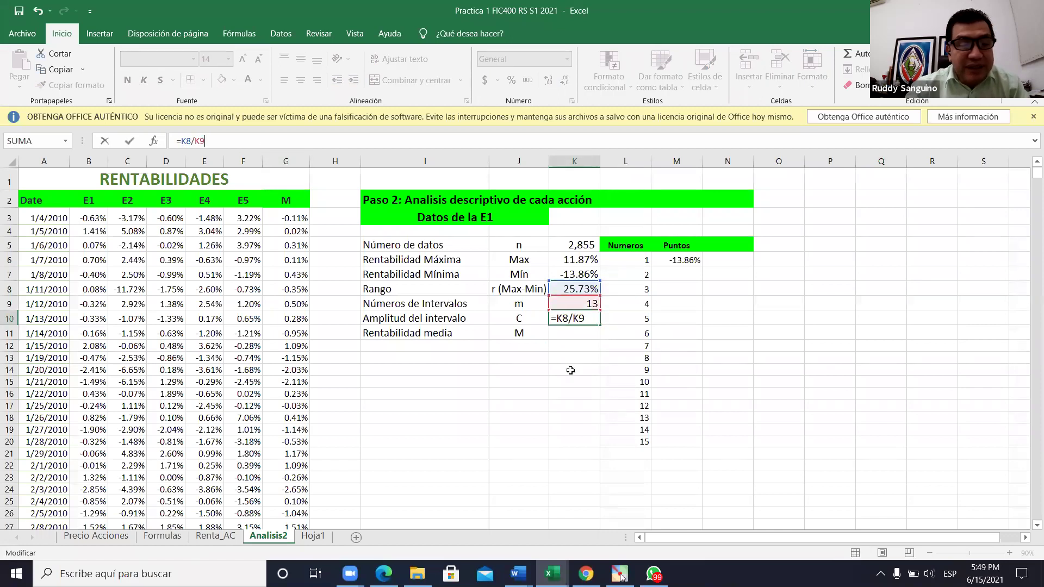
pyautogui.press('Return')
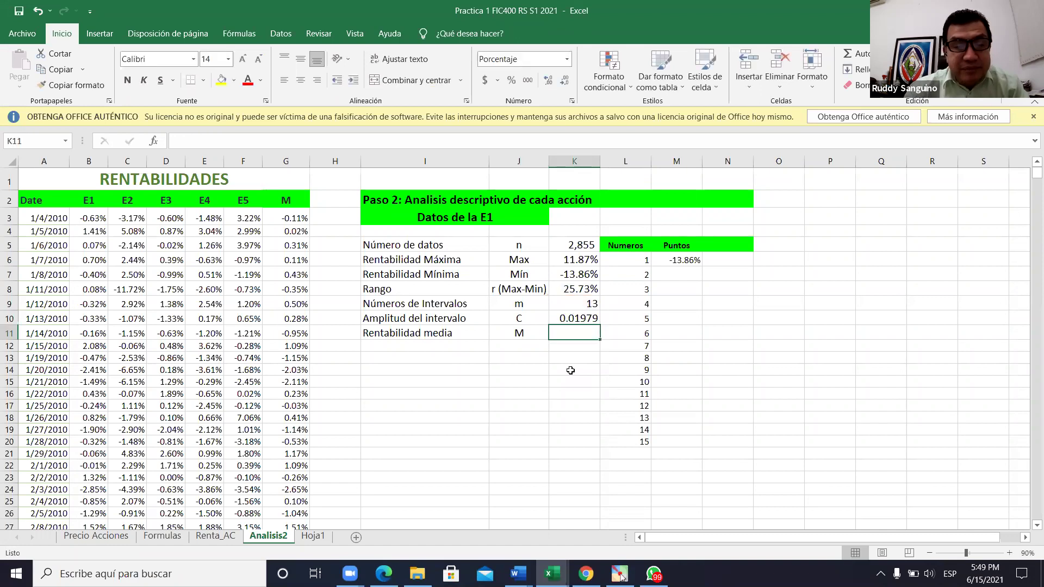
# Step: Format the interval width in K10 as a percentage with three decimal places
pyautogui.click(589, 319)
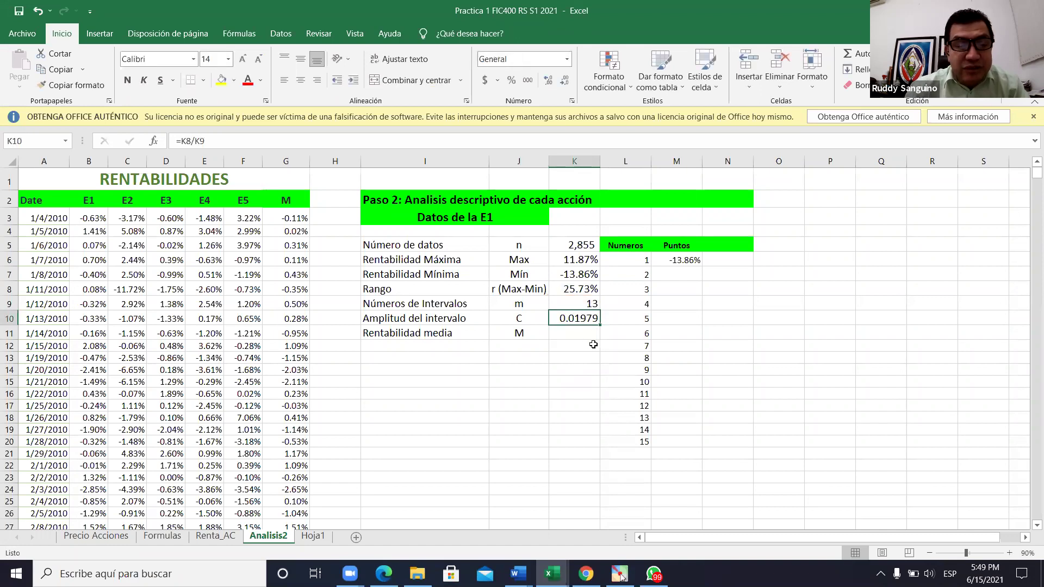
pyautogui.click(510, 80)
pyautogui.click(546, 81)
pyautogui.click(546, 81)
pyautogui.click(546, 82)
pyautogui.click(815, 347)
pyautogui.click(578, 320)
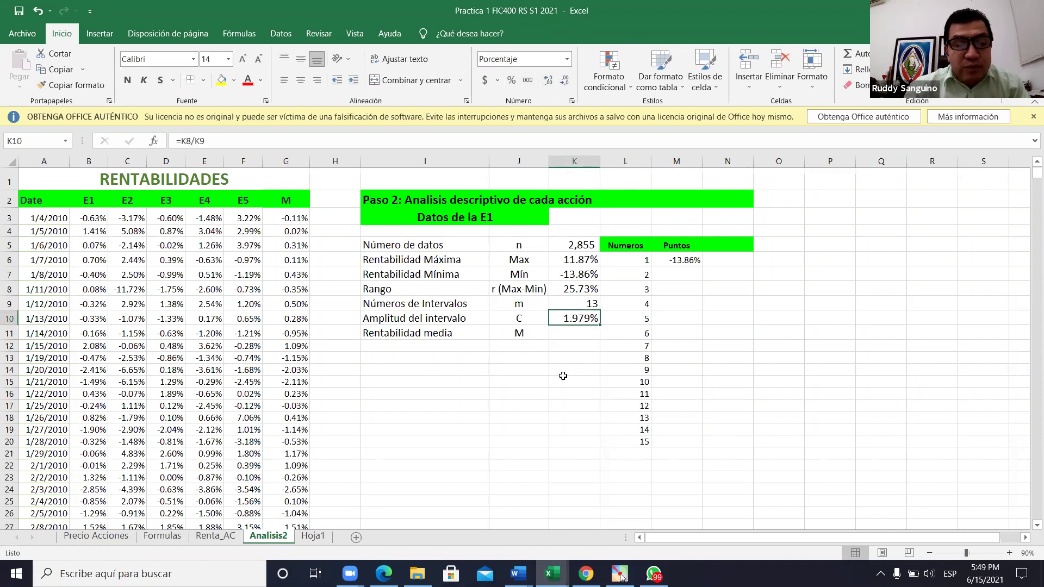
pyautogui.click(824, 317)
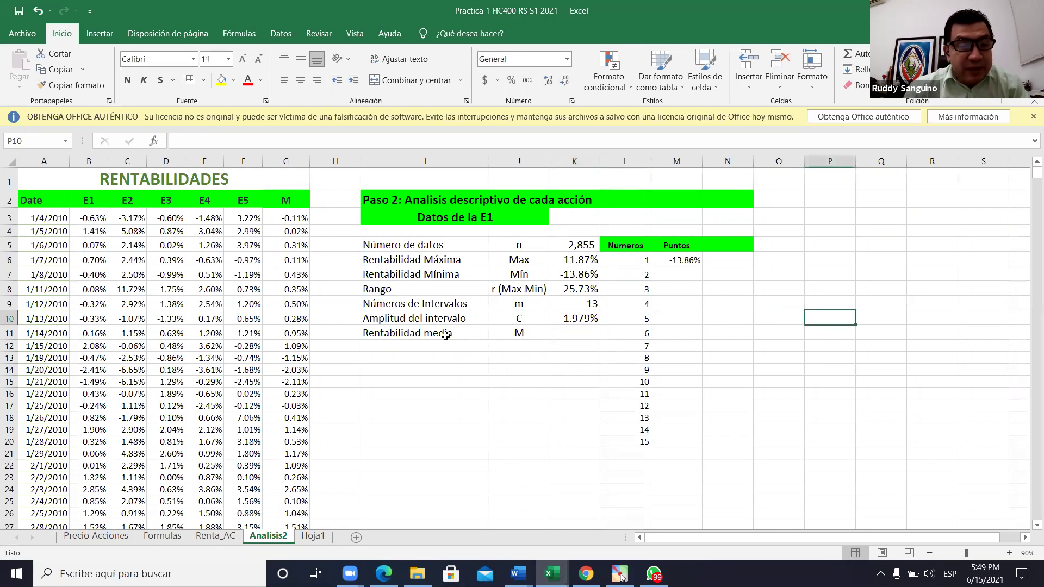
# Step: Calculate the Rentabilidad media in K11 as the average of the E1 returns with =+PROMEDIO(B3:B2857)
pyautogui.click(584, 333)
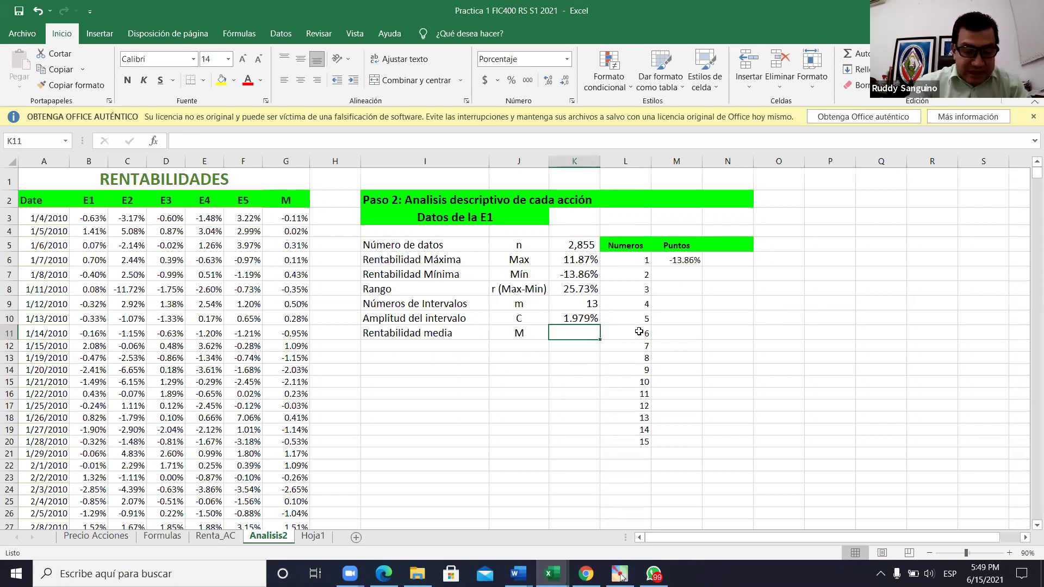
pyautogui.write('+prom')
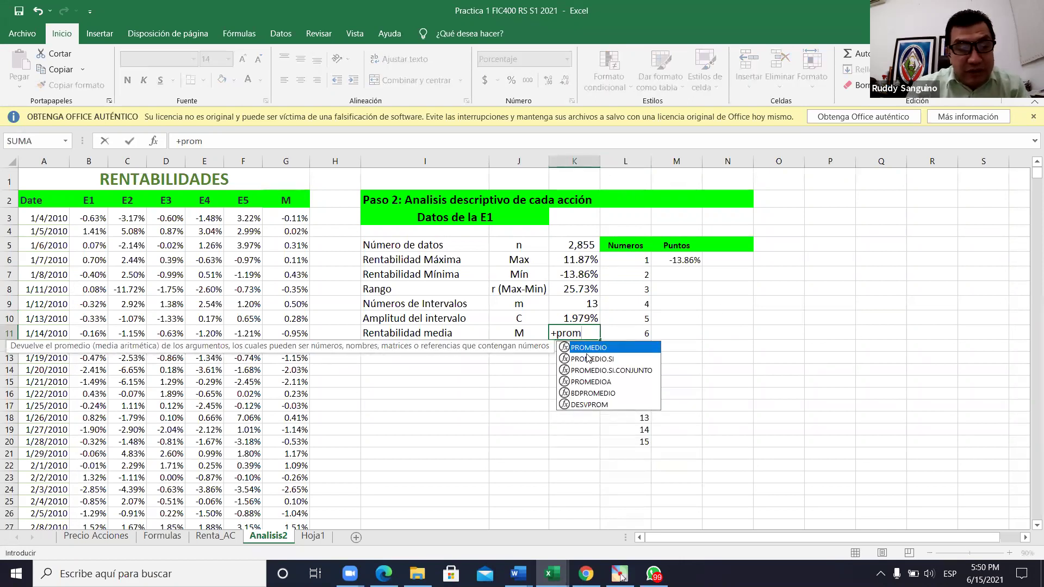
pyautogui.doubleClick(586, 347)
pyautogui.click(87, 218)
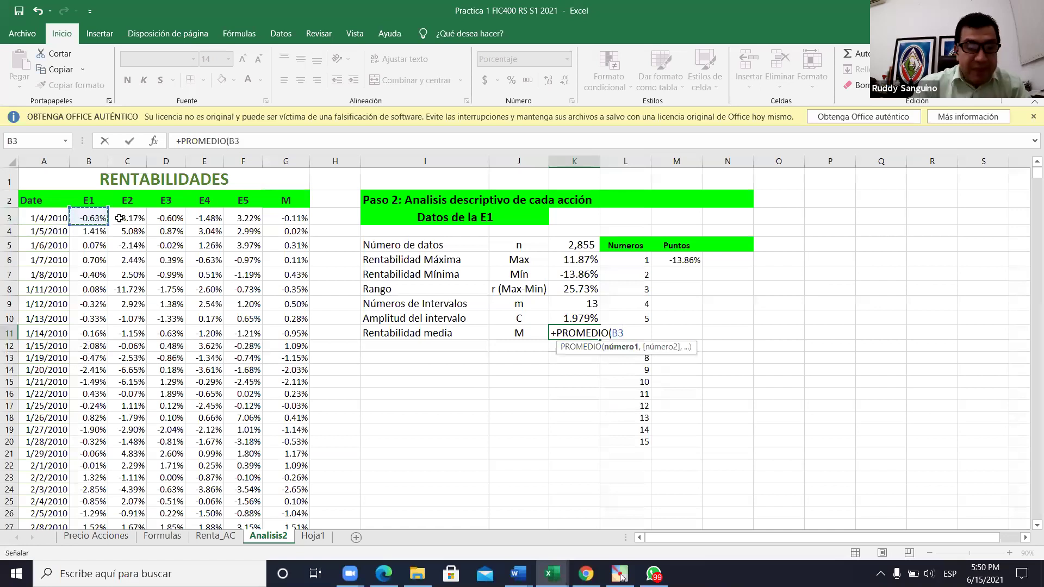
pyautogui.hotkey('ctrl', 'shift', 'Down')
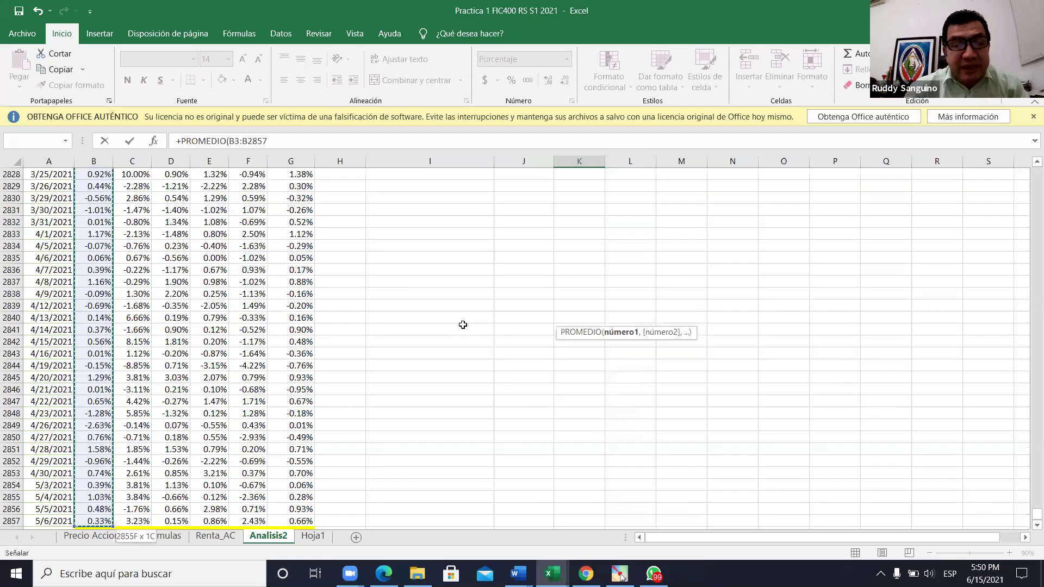
pyautogui.write(')')
pyautogui.press('Return')
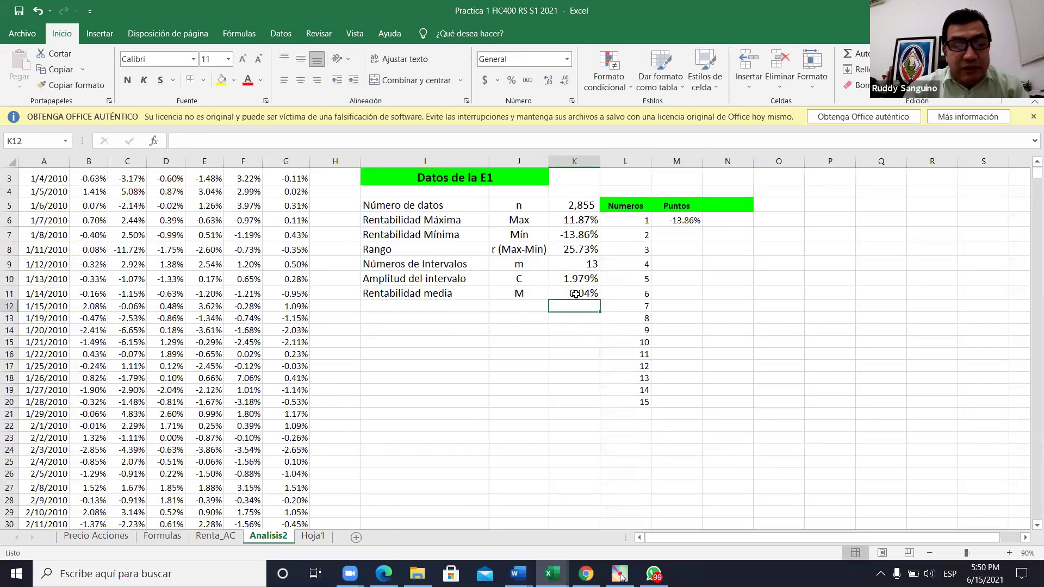
pyautogui.press('Up')
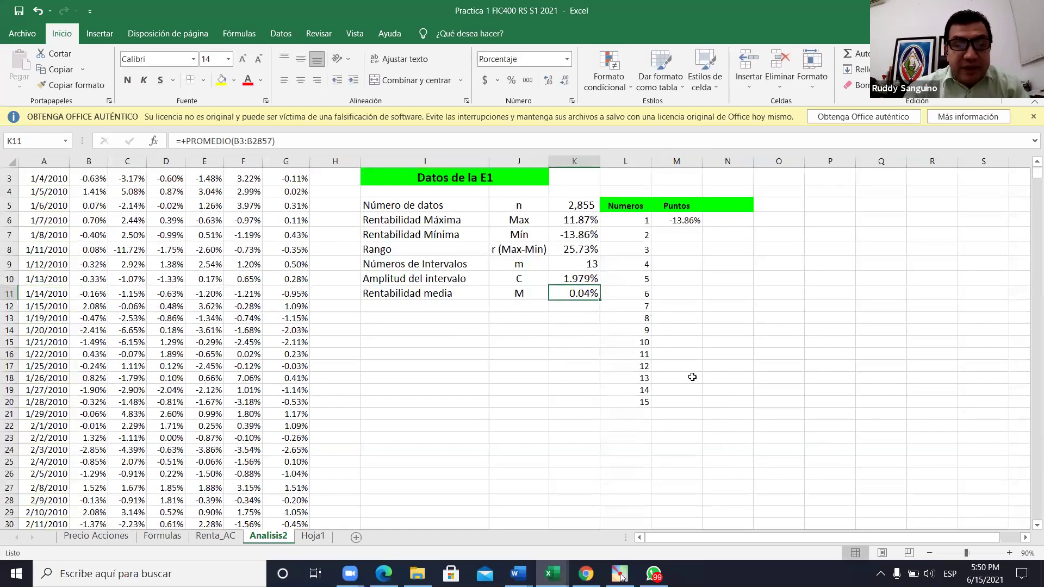
# Step: Enter the second Puntos value in M7 as =M6+$K$10, keeping the interval width reference absolute
pyautogui.scroll(1, 692, 377)
pyautogui.scroll(-1, 692, 377)
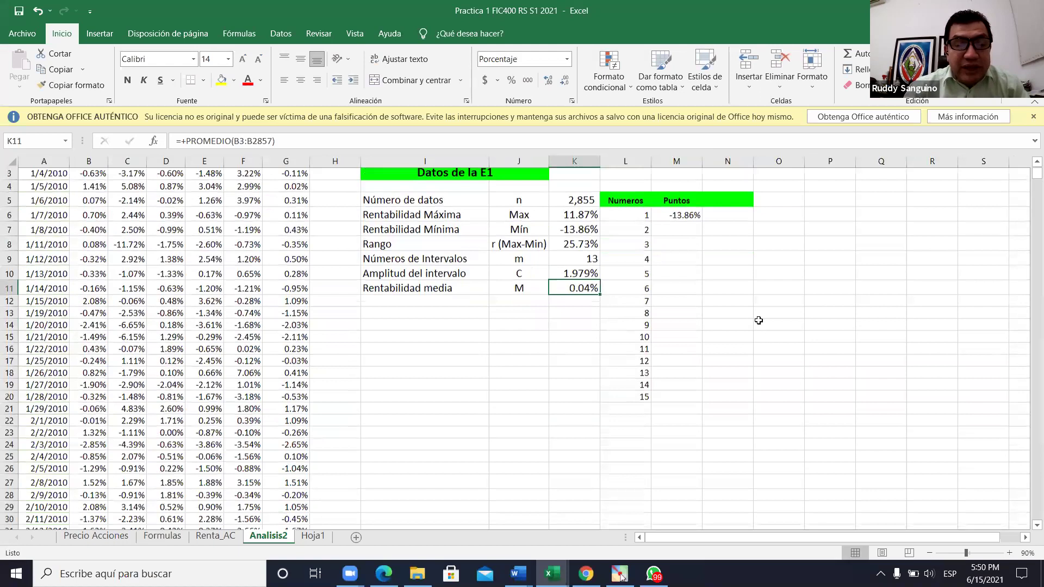
pyautogui.scroll(-1, 758, 320)
pyautogui.click(577, 261)
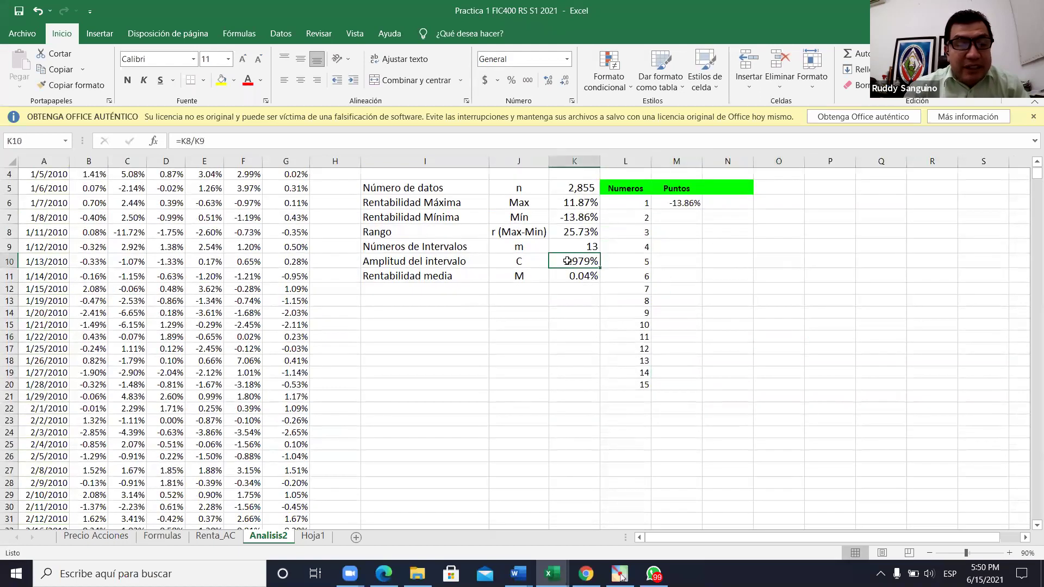
pyautogui.click(472, 261)
pyautogui.click(544, 264)
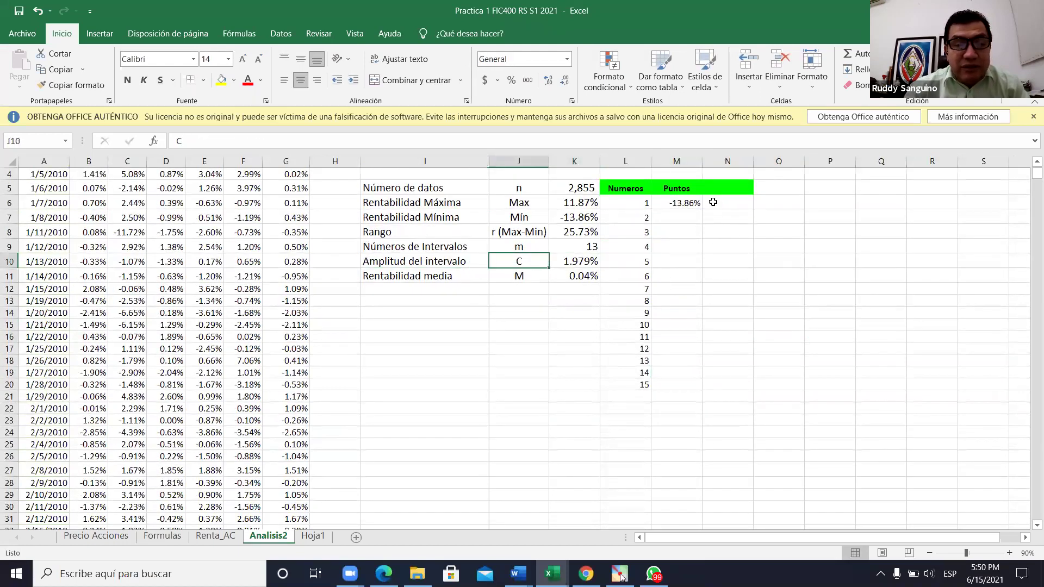
pyautogui.click(686, 218)
pyautogui.write('=')
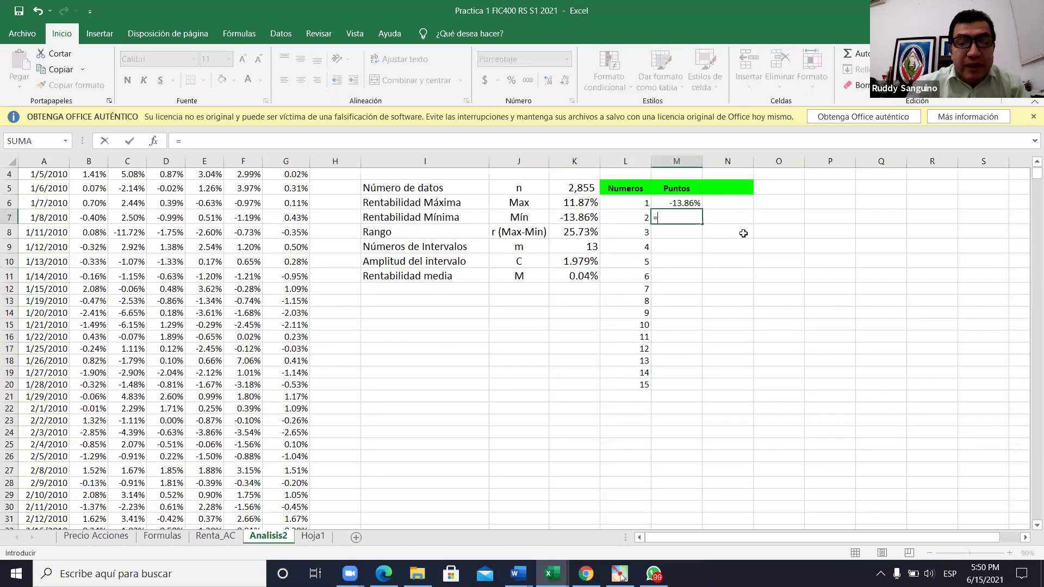
pyautogui.click(684, 199)
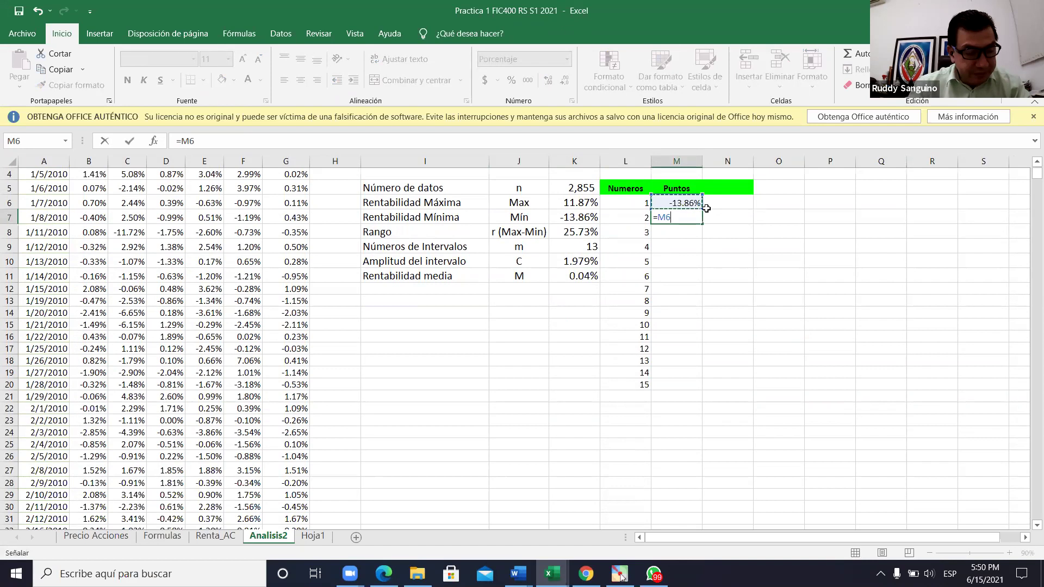
pyautogui.write('+')
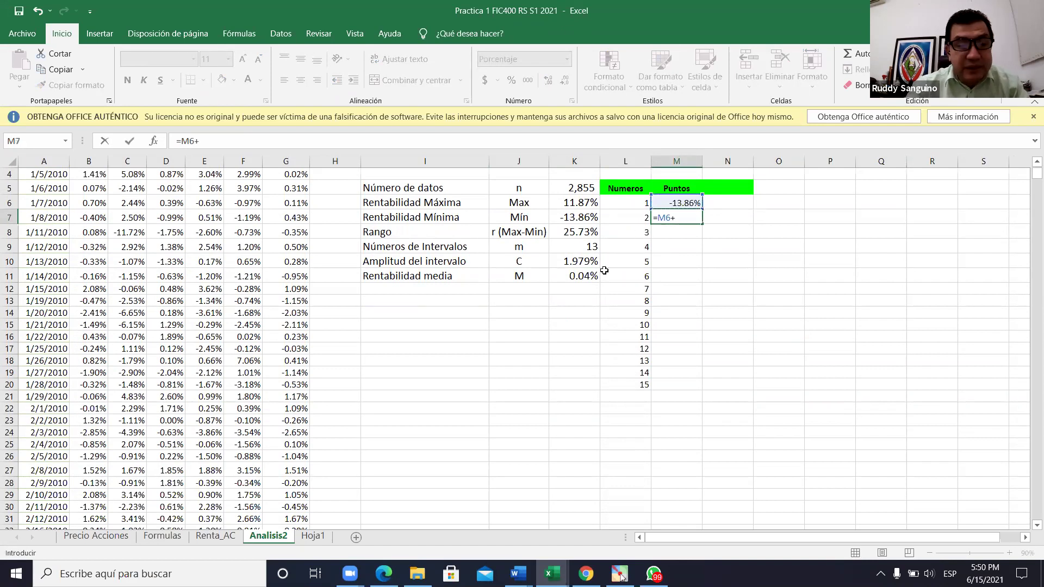
pyautogui.click(583, 263)
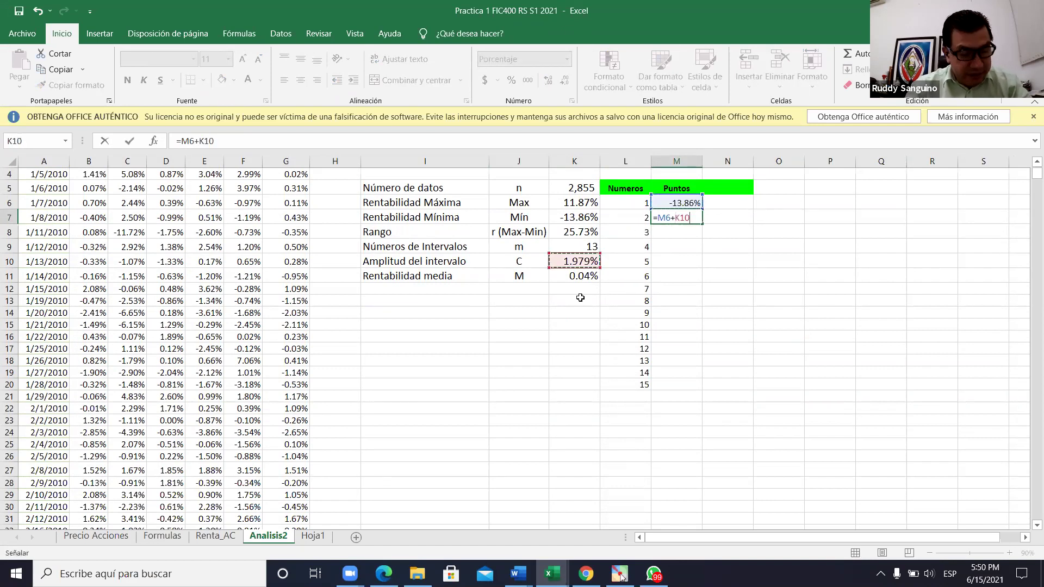
pyautogui.press('F4')
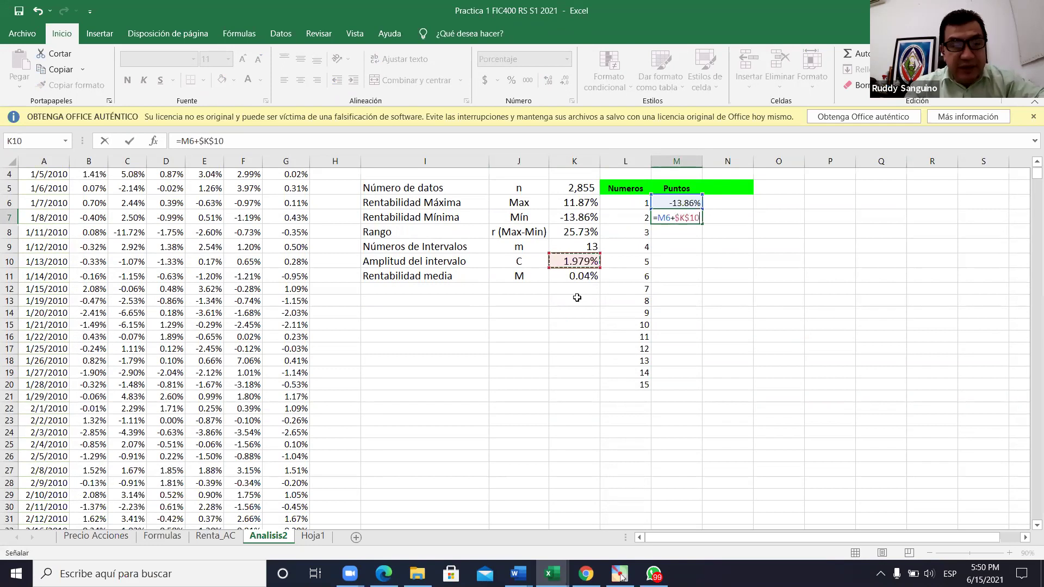
pyautogui.press('Return')
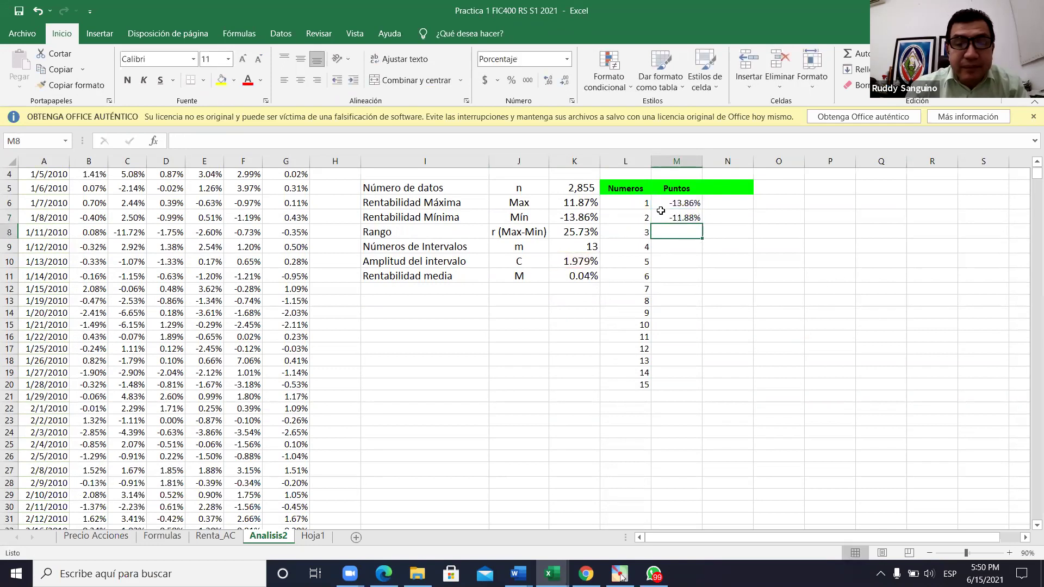
# Step: Fill the Puntos formula from M7 down to M20 and check the endpoints against the maximum return in K6
pyautogui.press('Up')
pyautogui.moveTo(701, 227); pyautogui.dragTo(696, 330)
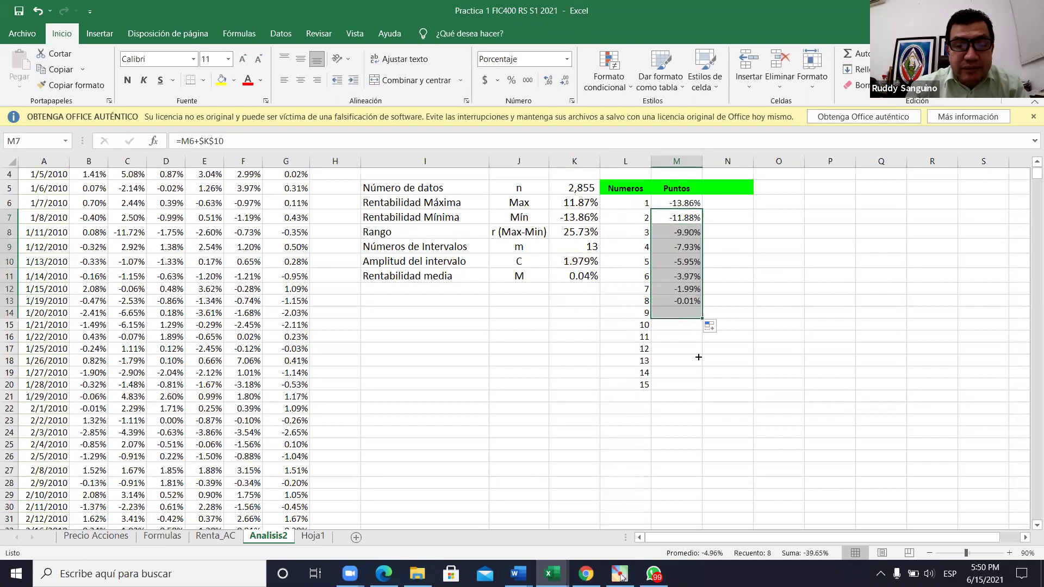
pyautogui.moveTo(694, 392); pyautogui.dragTo(694, 391)
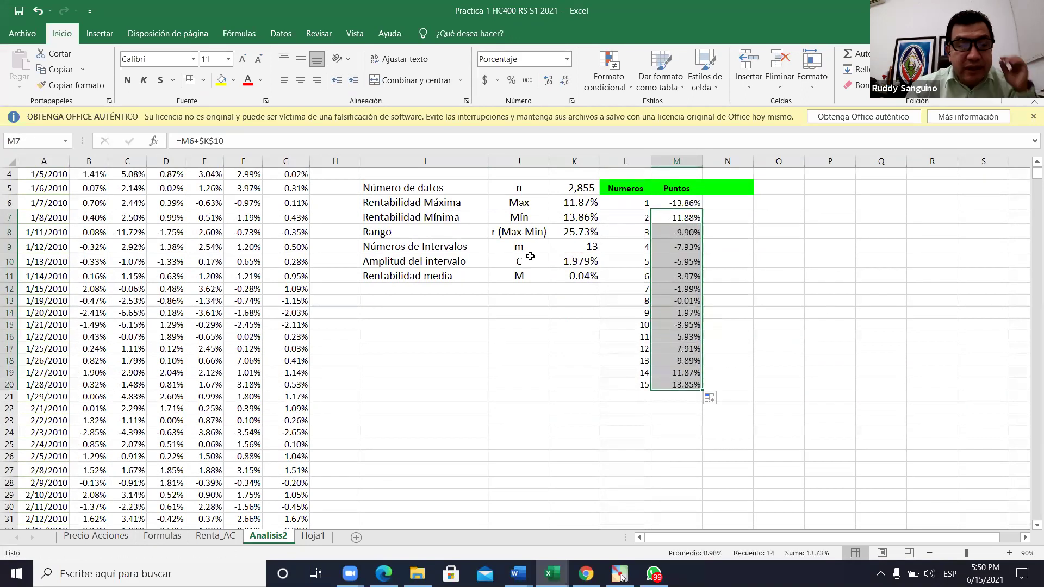
pyautogui.click(574, 205)
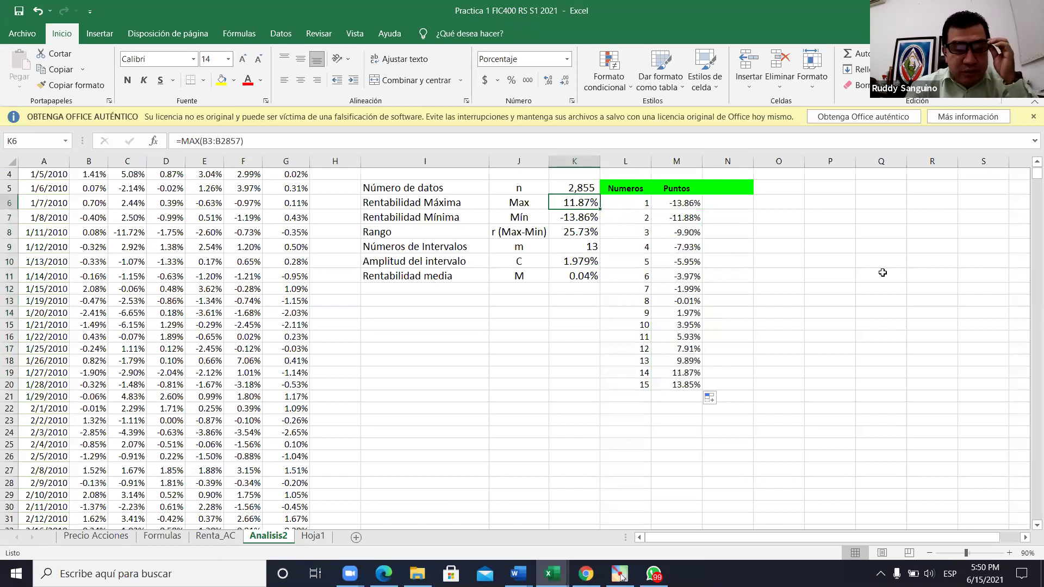
# Step: Compare the last Puntos values in M19 and M20 and the final Numeros entry with the number of intervals in K9
pyautogui.click(696, 375)
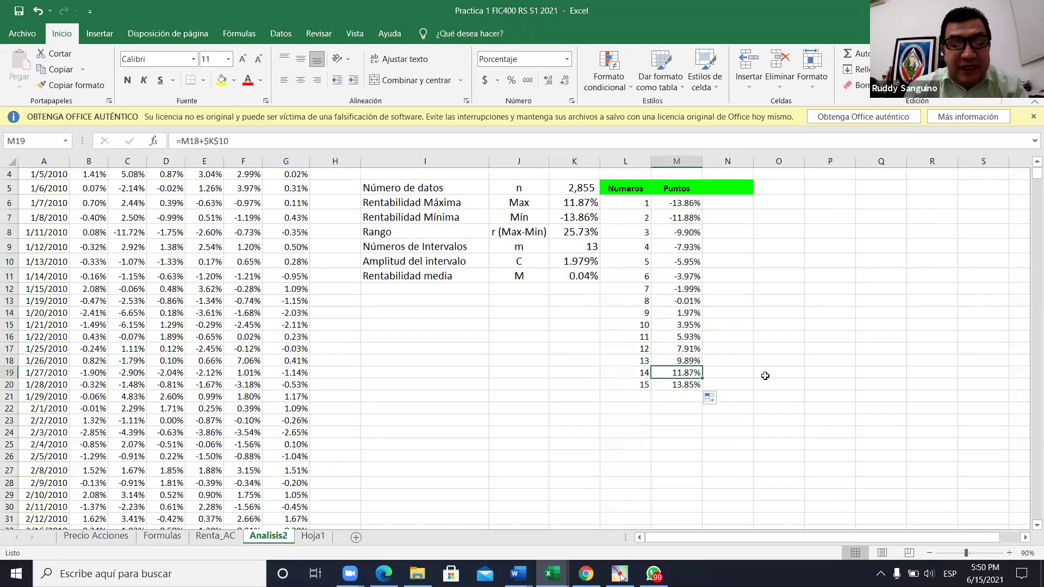
pyautogui.click(809, 370)
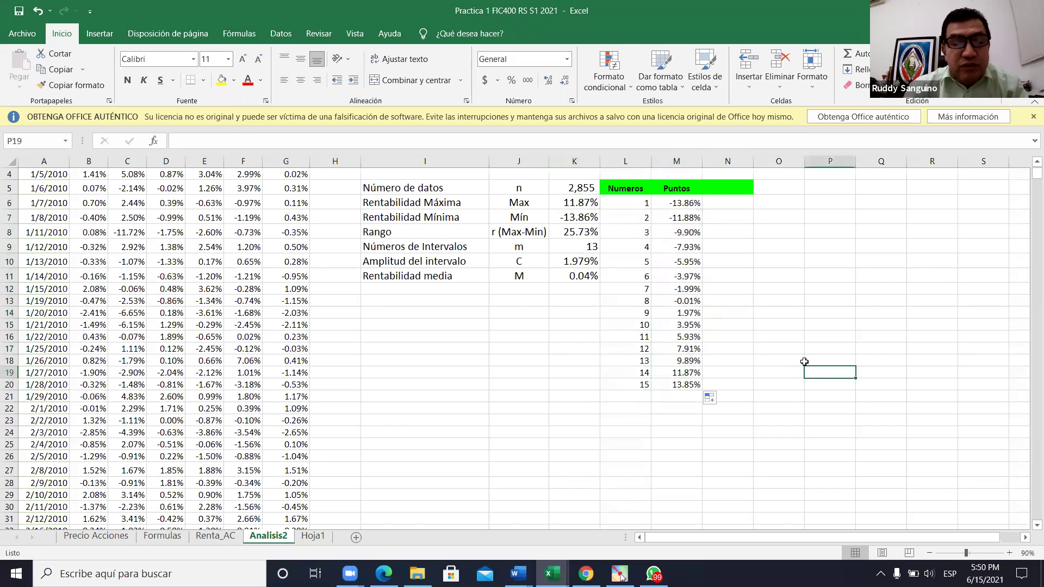
pyautogui.click(697, 374)
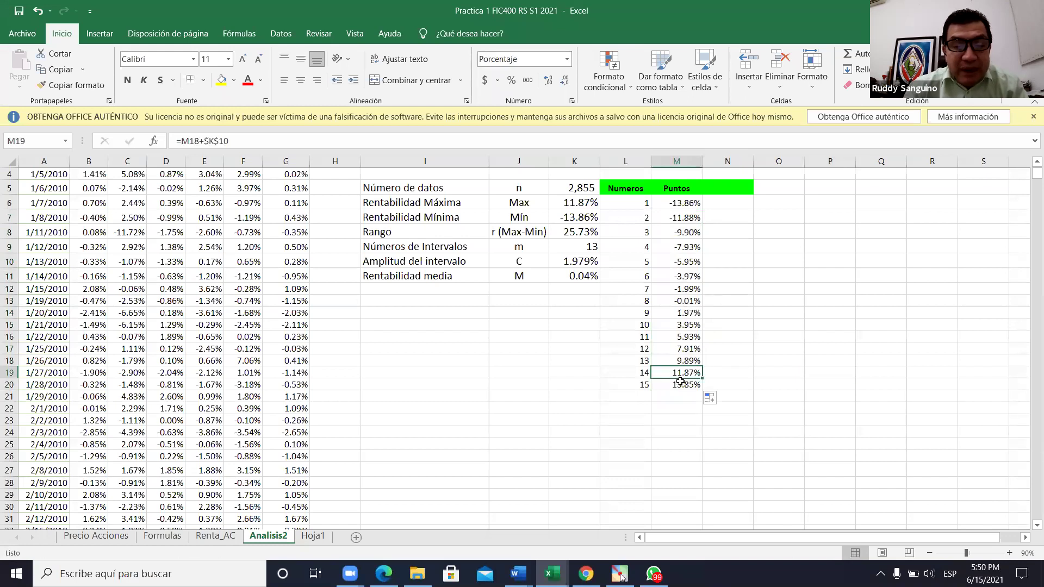
pyautogui.click(681, 384)
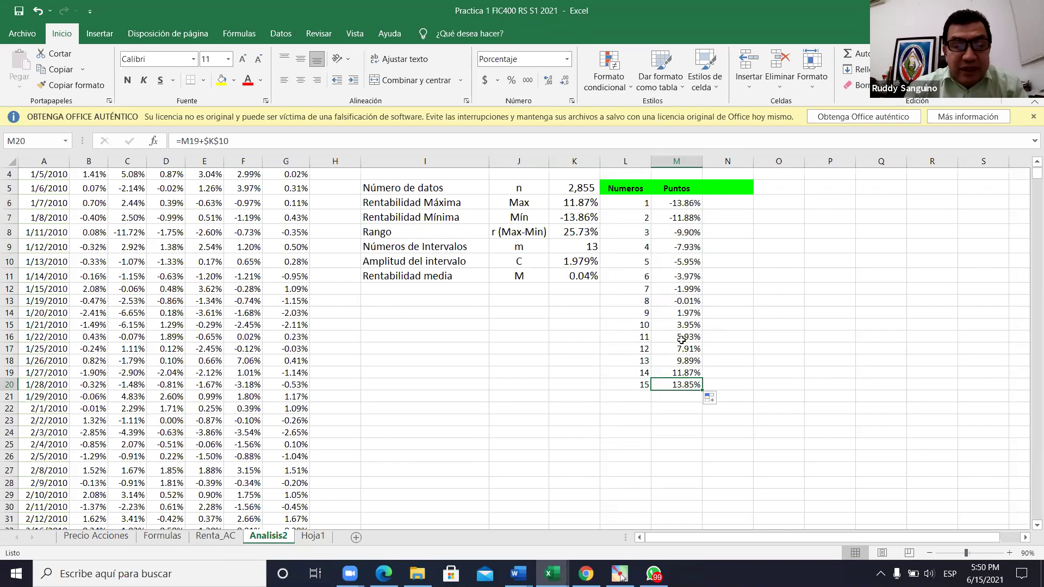
pyautogui.click(781, 282)
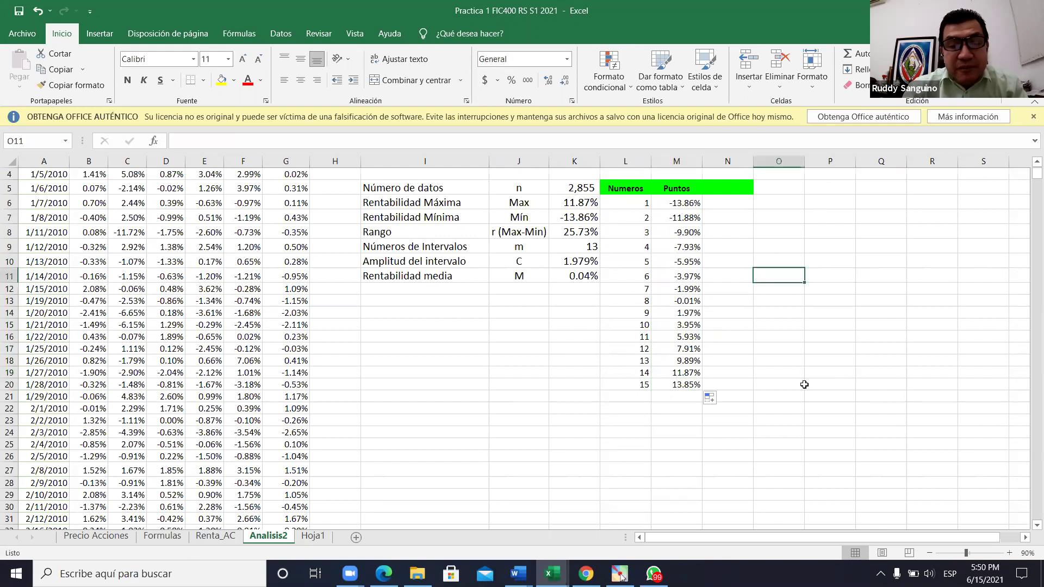
pyautogui.click(644, 386)
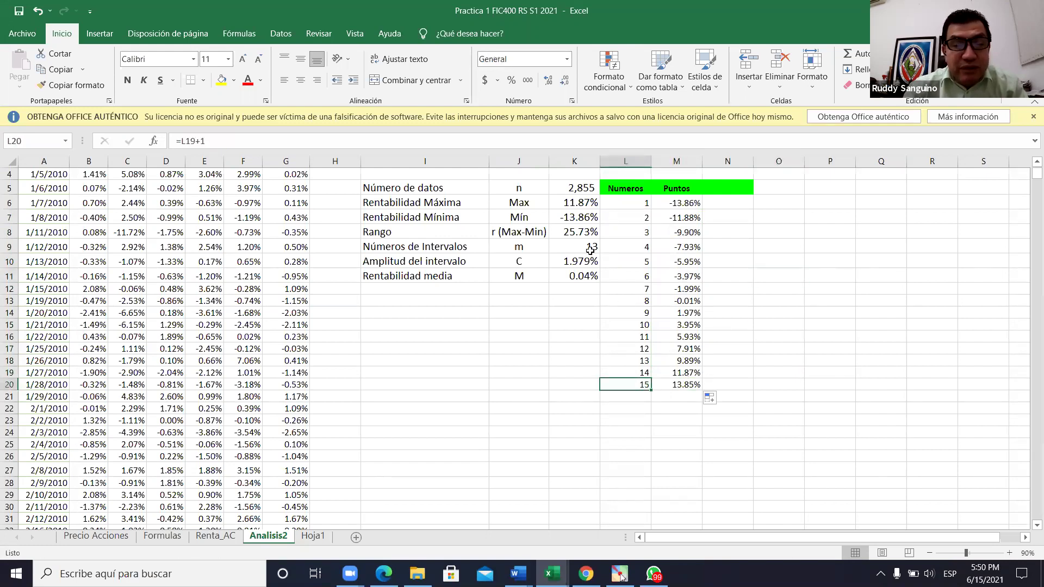
pyautogui.click(590, 251)
pyautogui.click(848, 295)
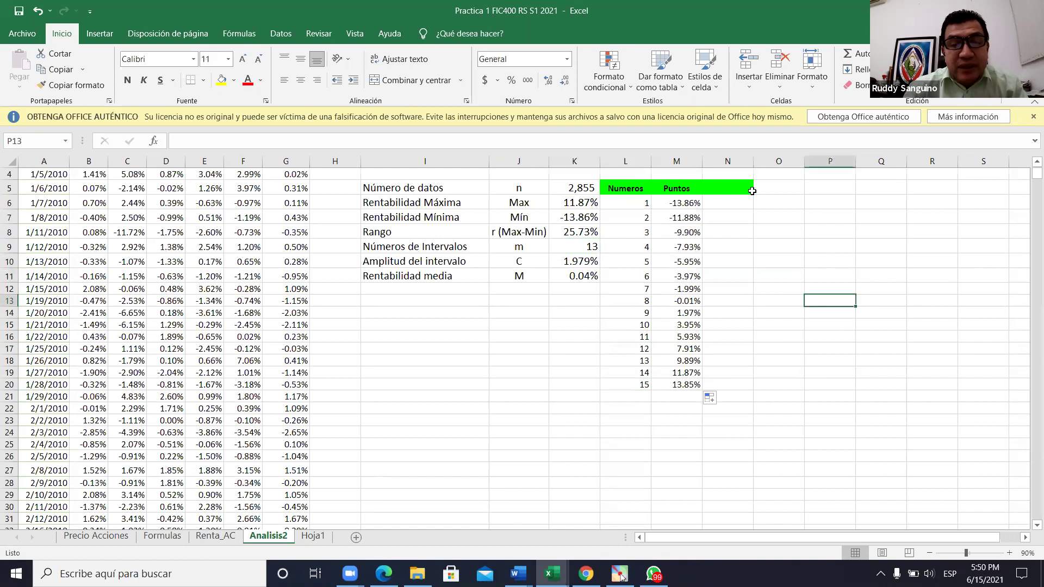
# Step: Add the header Frec Abs in N5, beside the Puntos column
pyautogui.click(747, 186)
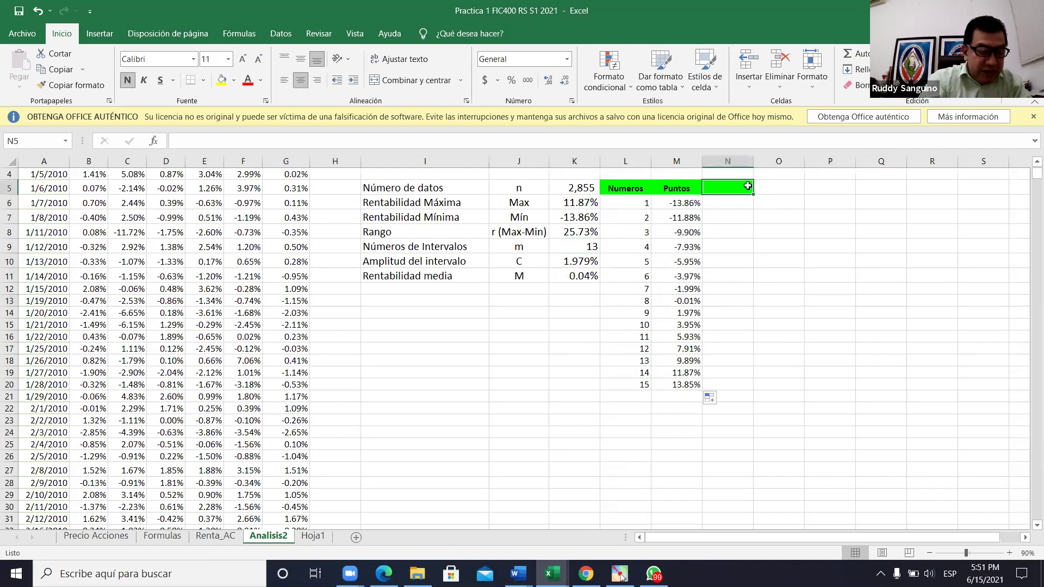
pyautogui.write('Rel')
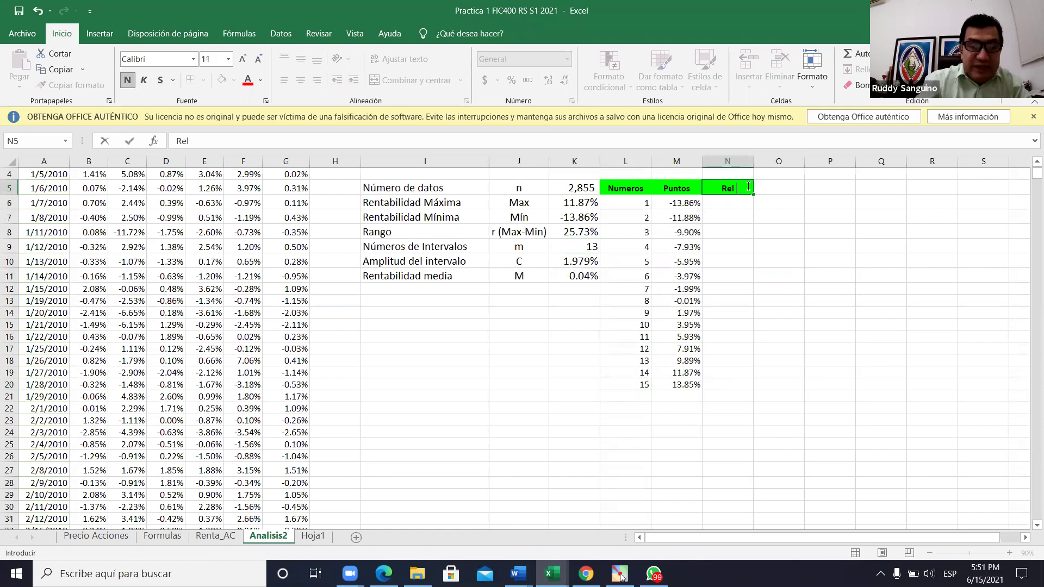
pyautogui.press('BackSpace')
pyautogui.press('BackSpace')
pyautogui.press('BackSpace')
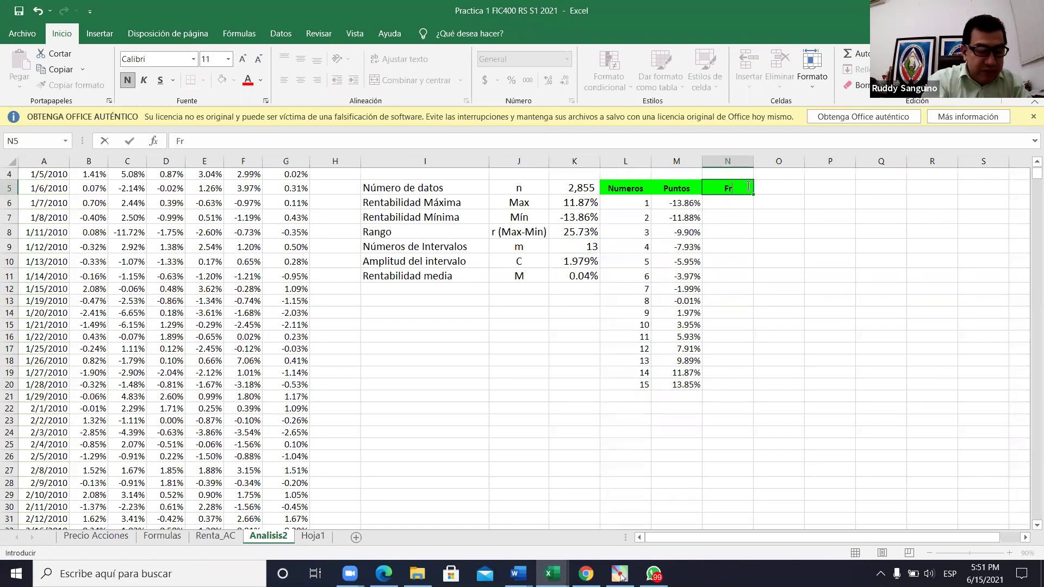
pyautogui.write('Frec Abs')
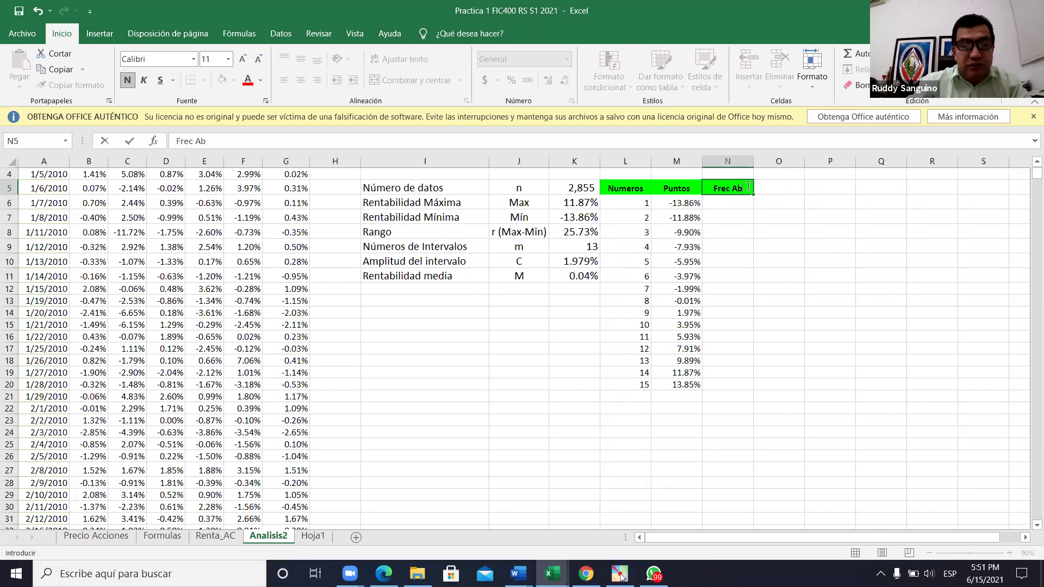
pyautogui.click(764, 297)
pyautogui.press('Up')
pyautogui.press('Up')
# Step: Examine the first interval's limits in M6 and M7 against the E1 returns whose occurrences need counting
pyautogui.click(727, 202)
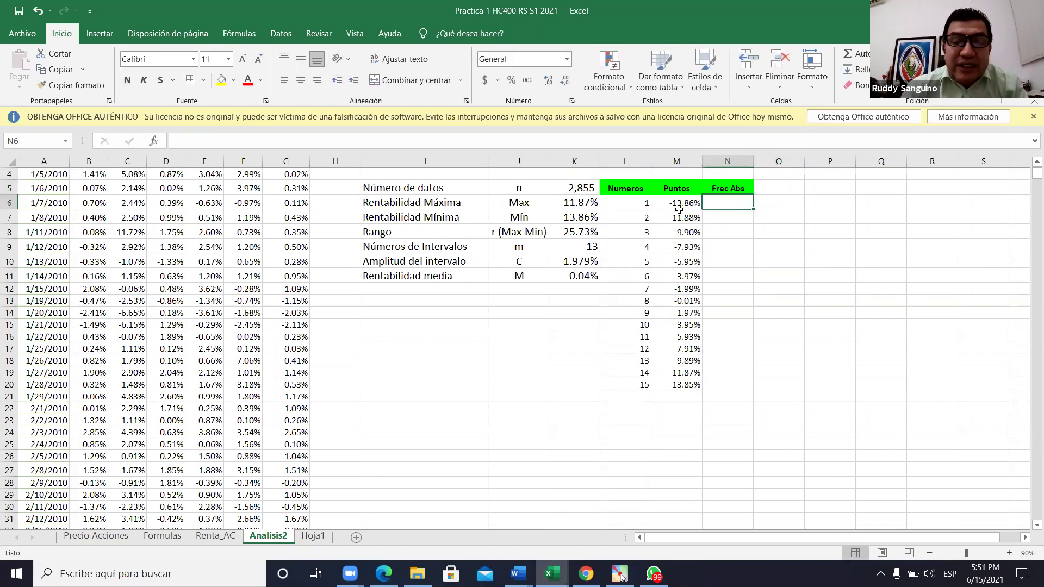
pyautogui.moveTo(681, 207); pyautogui.dragTo(680, 220)
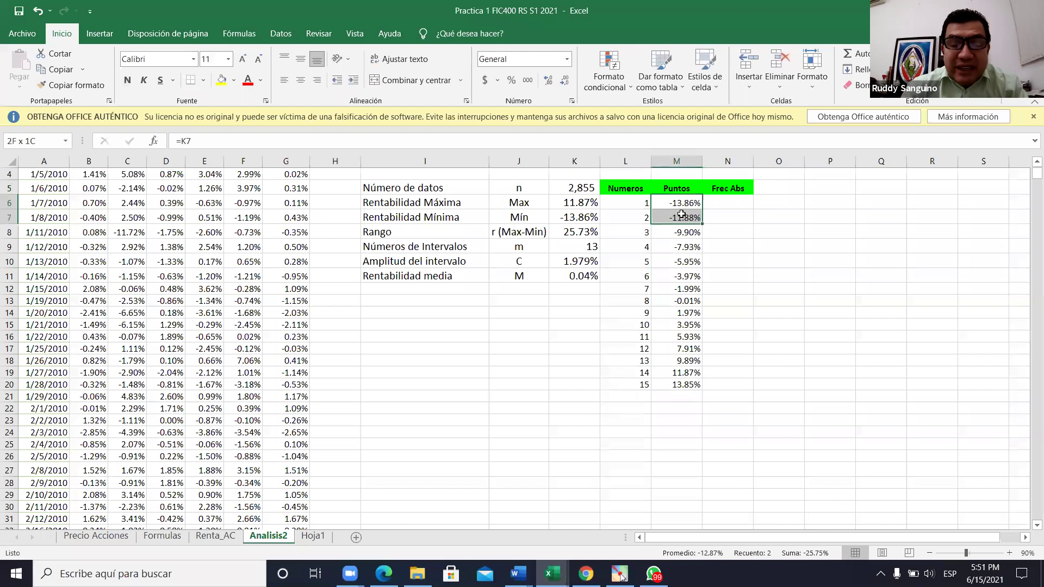
pyautogui.click(772, 229)
pyautogui.click(99, 175)
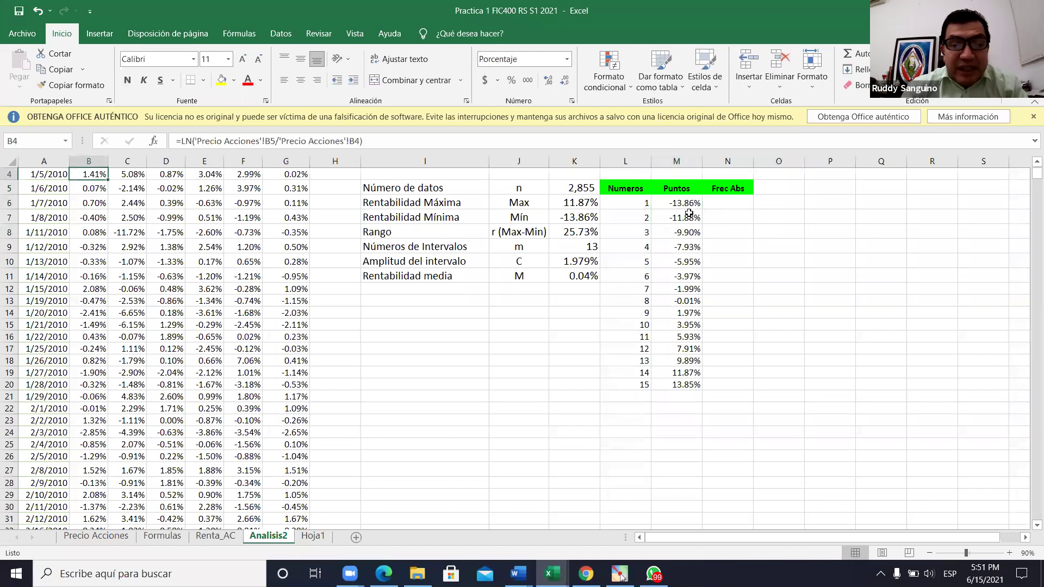
pyautogui.moveTo(685, 210)
pyautogui.mouseDown()
pyautogui.moveTo(689, 222)
pyautogui.moveTo(695, 214)
pyautogui.mouseUp()
pyautogui.click(782, 242)
pyautogui.click(826, 242)
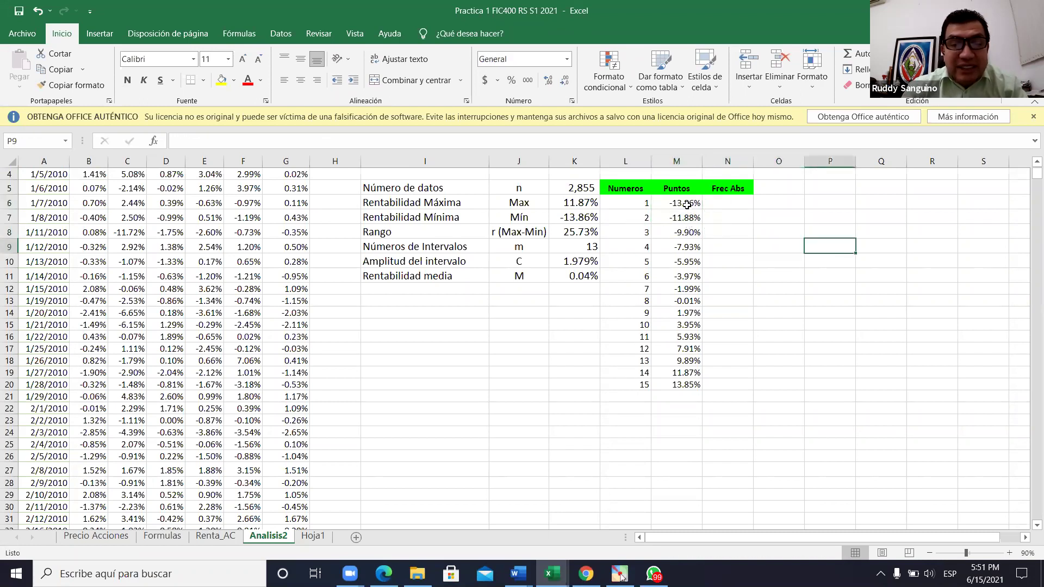
pyautogui.click(686, 205)
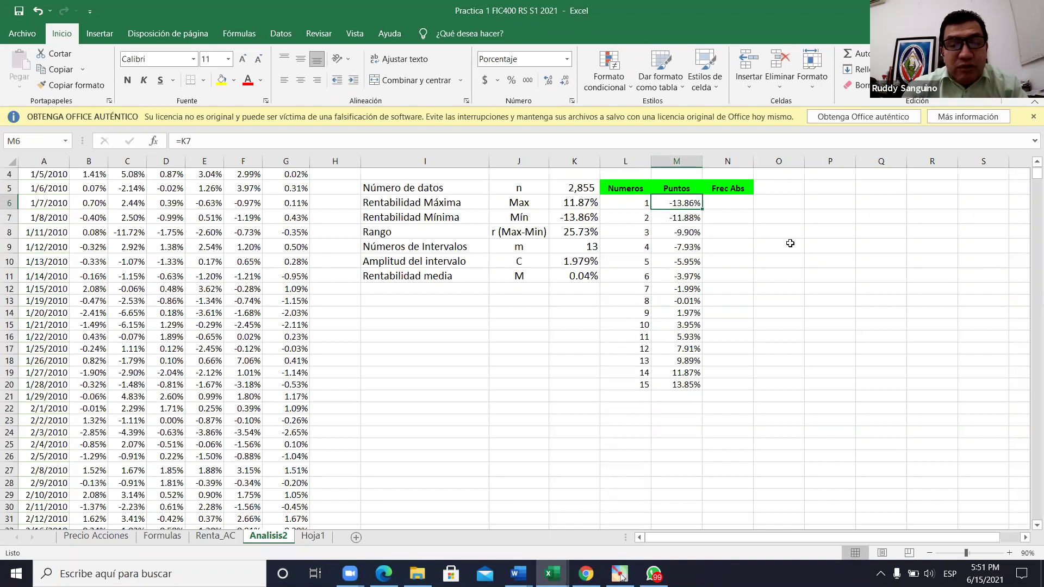
pyautogui.click(789, 243)
# Step: Start a FRECUENCIA formula over the Frec Abs range N6:N20, with the E1 returns B3:B2857 as its data argument
pyautogui.moveTo(722, 201); pyautogui.dragTo(717, 373)
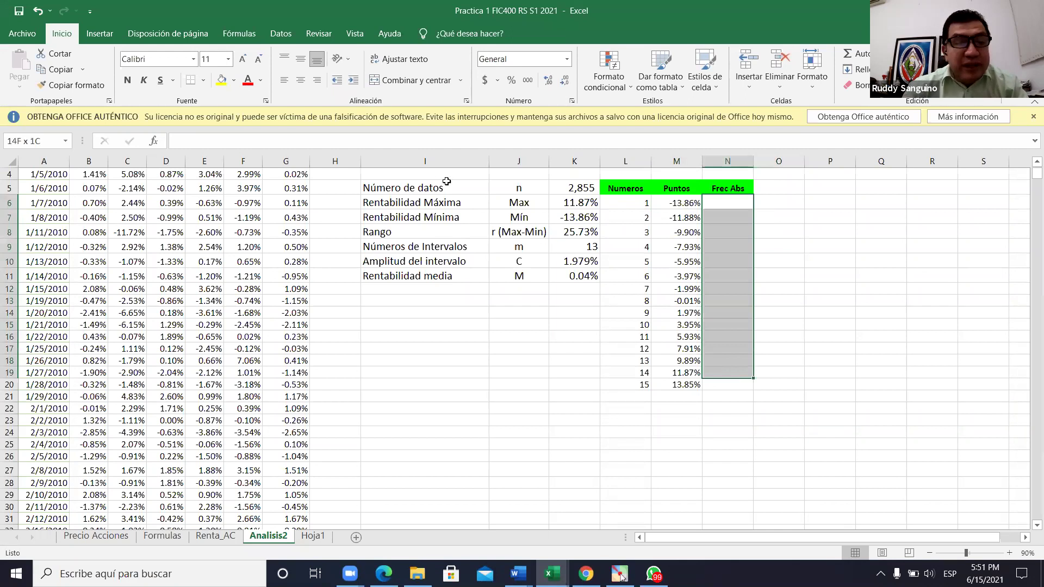
pyautogui.hotkey('shift', 'Down')
pyautogui.click(213, 138)
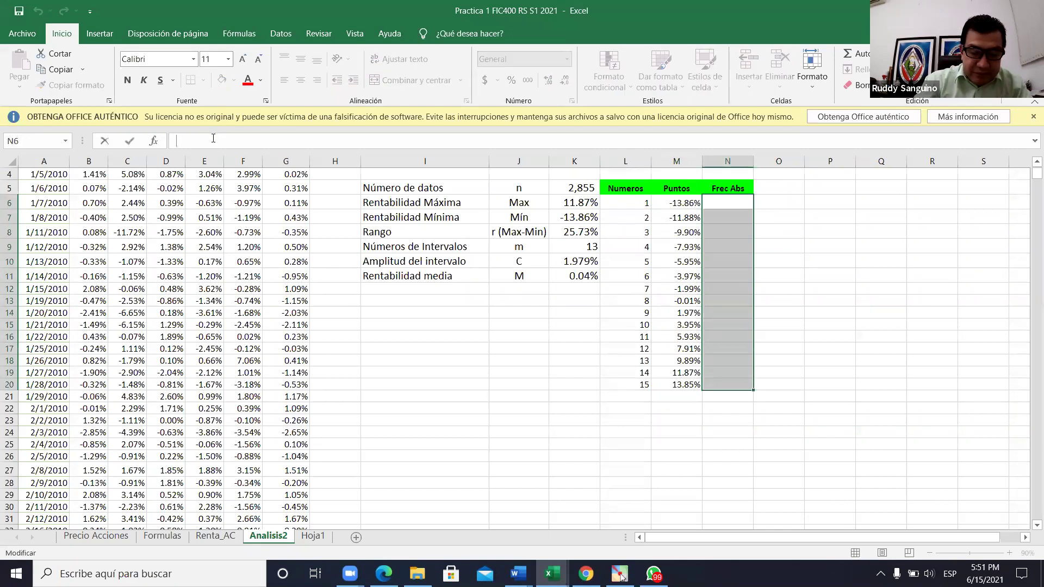
pyautogui.write('+fre')
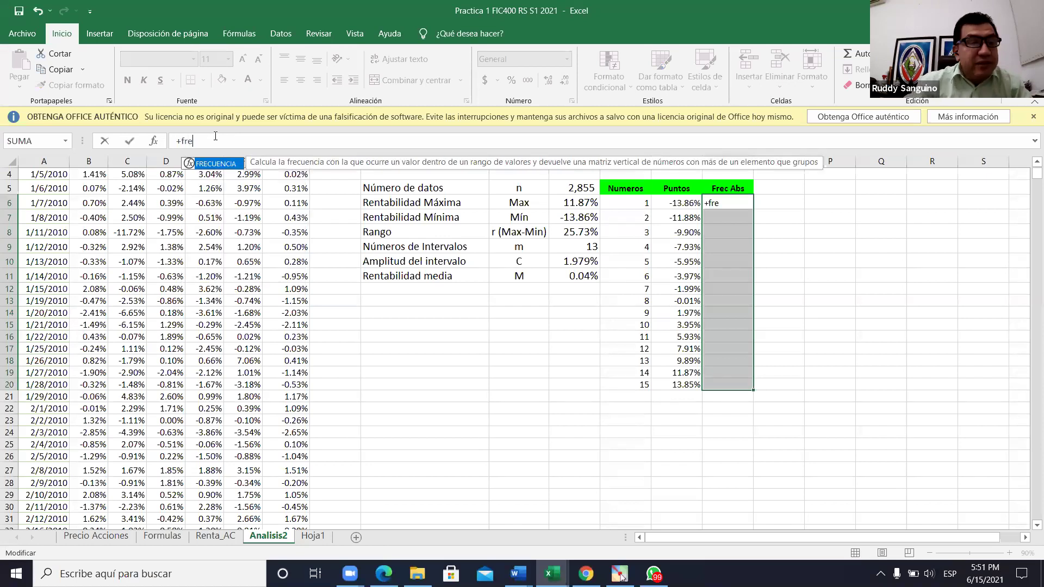
pyautogui.doubleClick(223, 167)
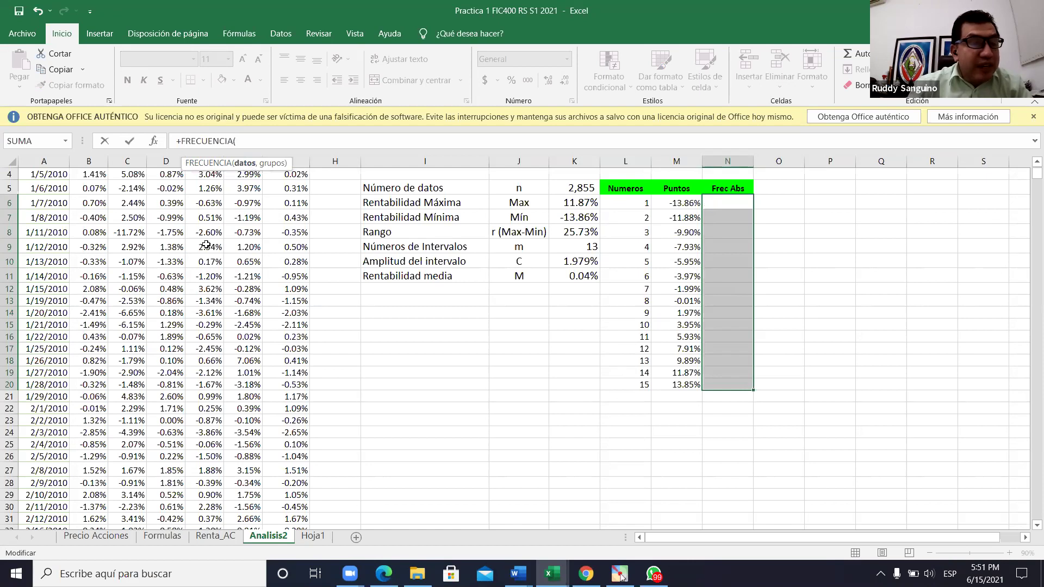
pyautogui.scroll(1, 97, 216)
pyautogui.scroll(1, 97, 216)
pyautogui.click(97, 216)
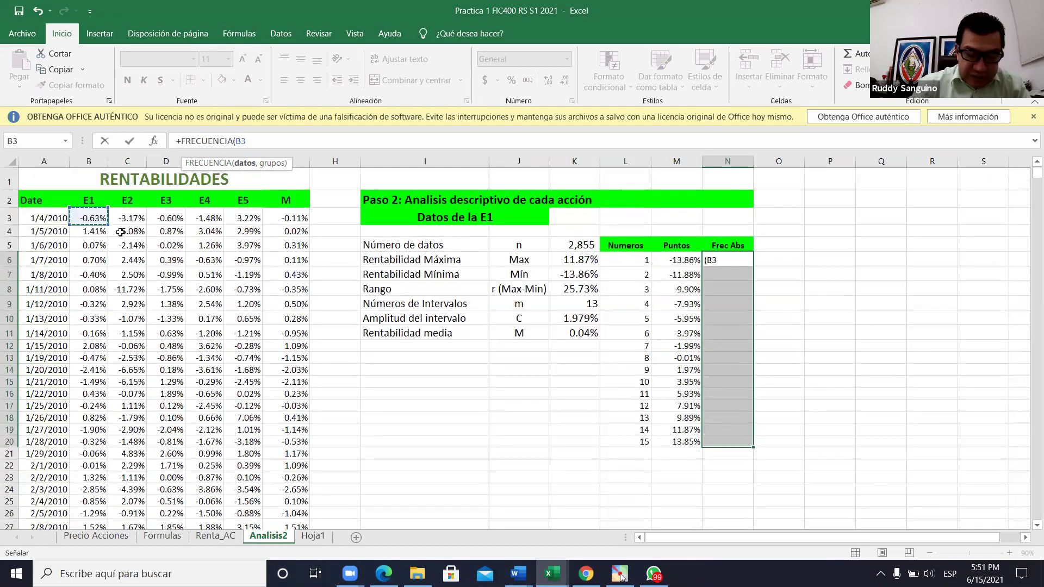
pyautogui.hotkey('ctrl', 'shift', 'Down')
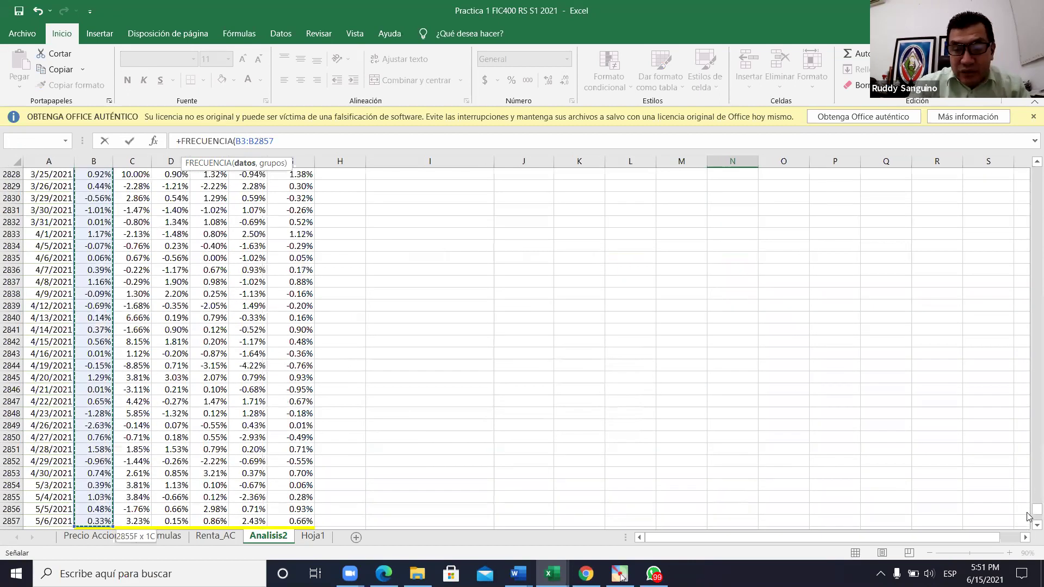
# Step: Try to complete the FRECUENCIA formula with the Puntos range M6:M20 as its groups argument and enter it
pyautogui.write(',')
pyautogui.moveTo(1036, 509); pyautogui.dragTo(664, 443)
pyautogui.click(680, 261)
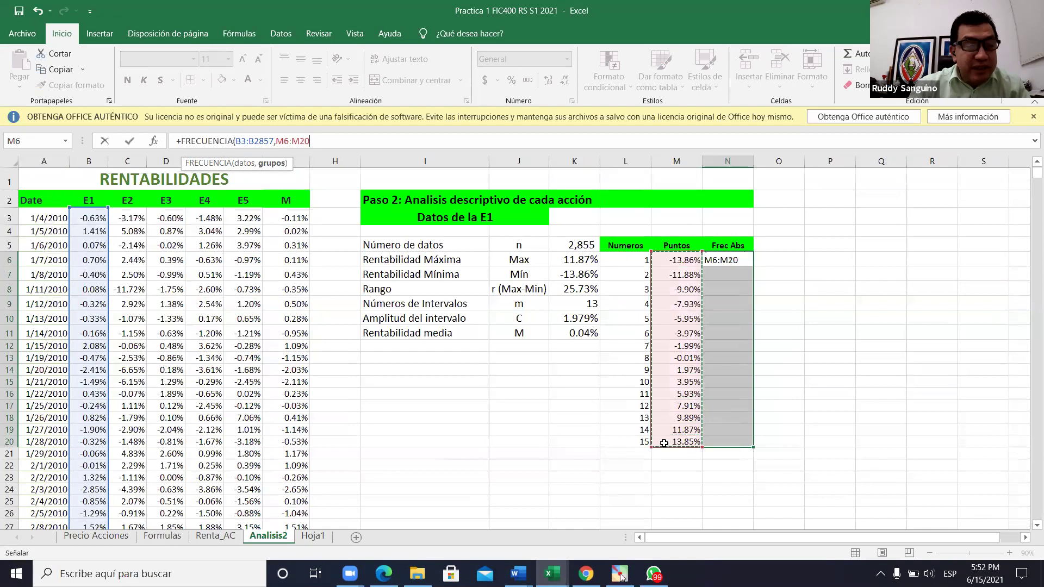
pyautogui.write(')')
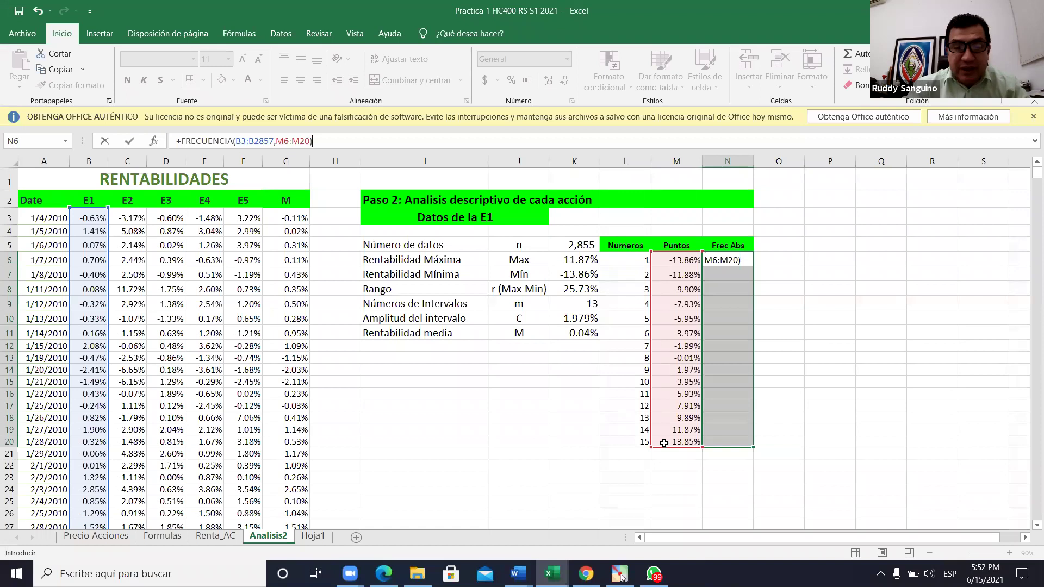
pyautogui.press('Return')
pyautogui.click(765, 476)
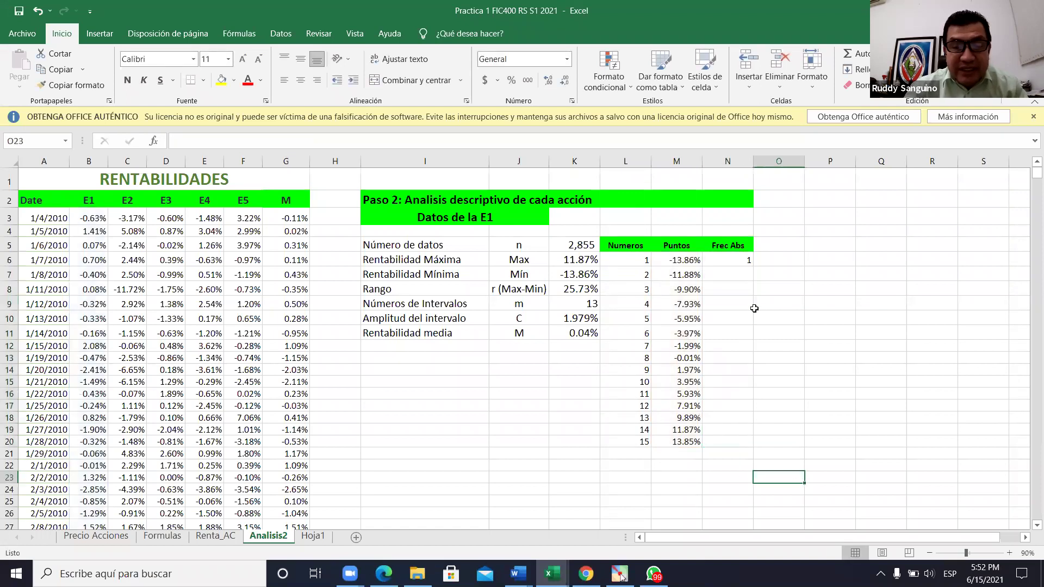
# Step: Check which cells of the Frec Abs range N6:N20 the FRECUENCIA formula filled
pyautogui.moveTo(744, 263); pyautogui.dragTo(743, 442)
pyautogui.click(870, 359)
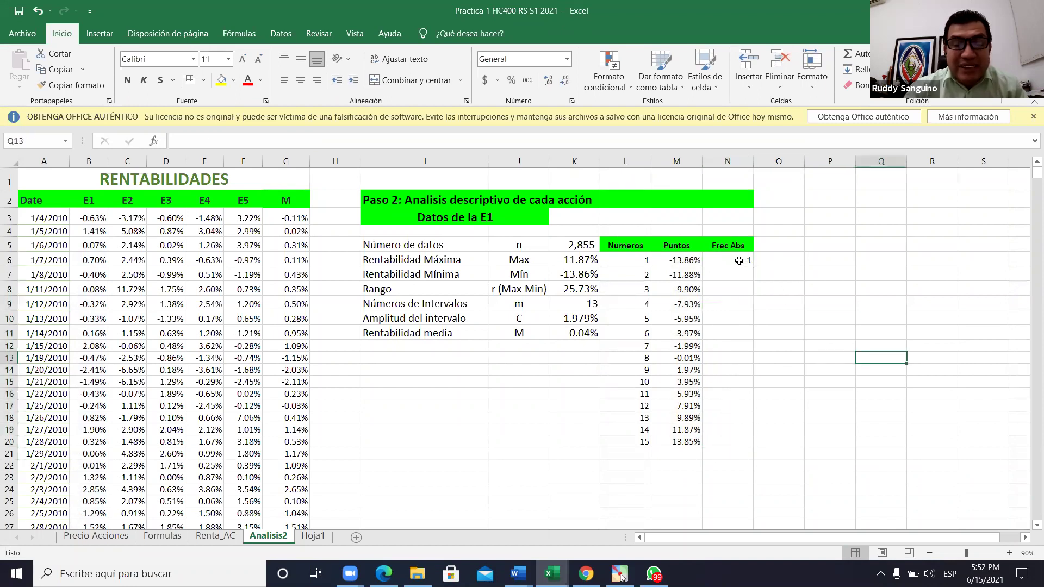
pyautogui.moveTo(740, 264); pyautogui.dragTo(714, 438)
pyautogui.click(820, 403)
pyautogui.moveTo(727, 281); pyautogui.dragTo(727, 320)
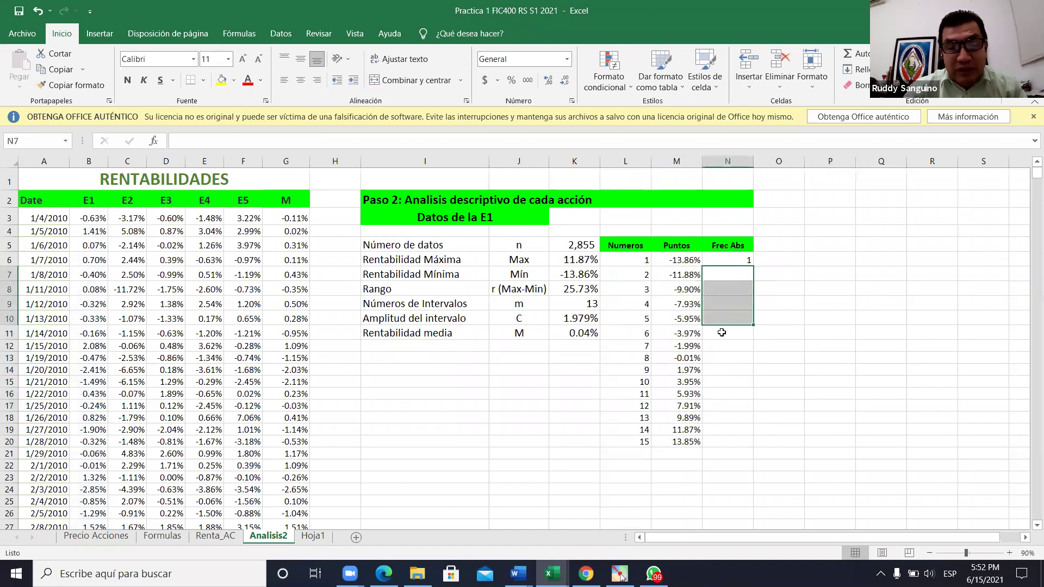
pyautogui.moveTo(727, 260); pyautogui.dragTo(727, 442)
pyautogui.click(952, 427)
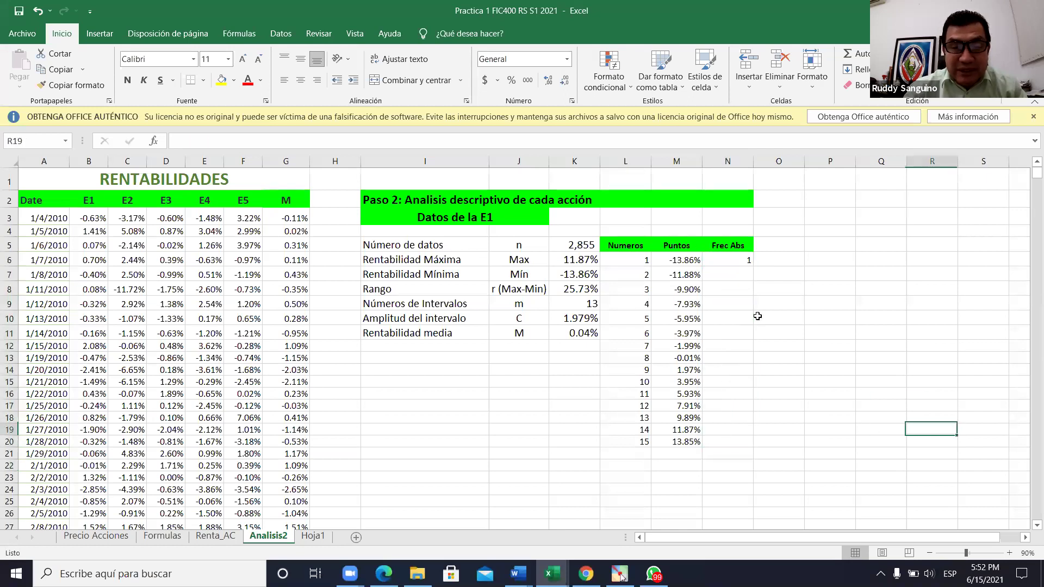
# Step: Clear the FRECUENCIA formula from N6
pyautogui.click(738, 256)
pyautogui.press('Delete')
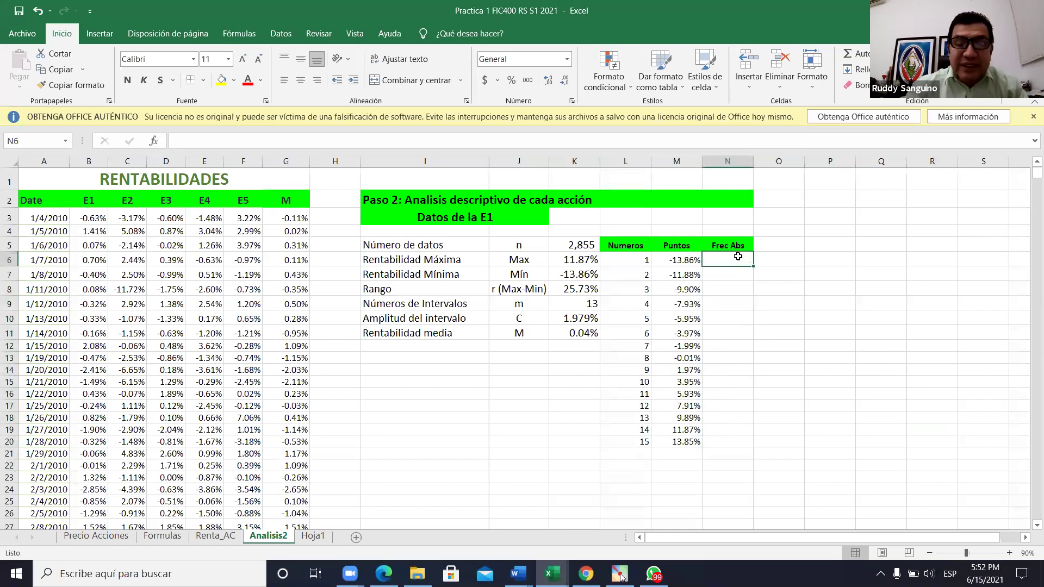
pyautogui.click(758, 333)
# Step: Start a FRECUENCIA formula across the empty Frec Abs cells N6:N20, using the E1 returns B3:B2857 as its data argument
pyautogui.moveTo(732, 255); pyautogui.dragTo(727, 443)
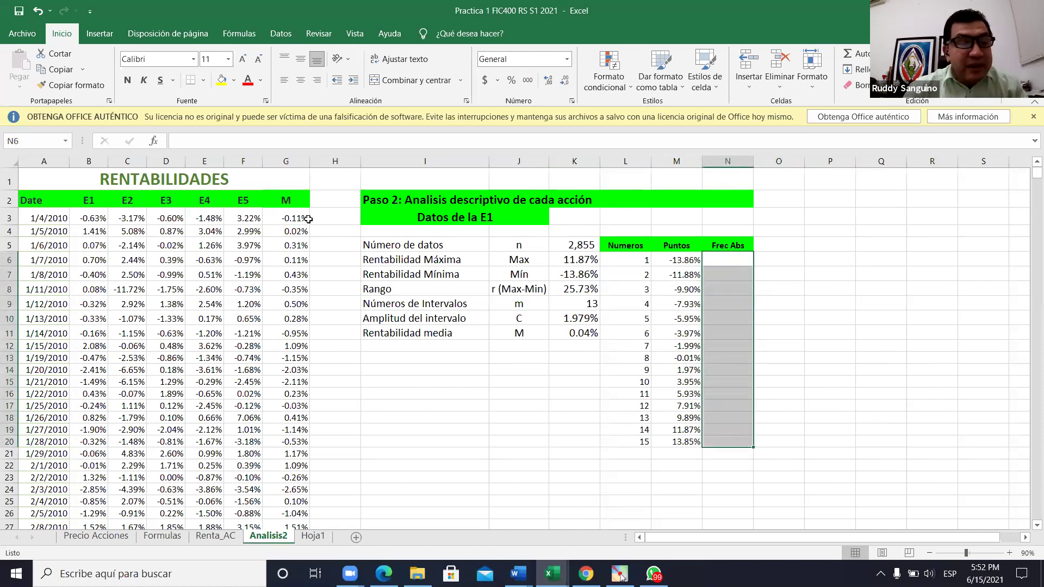
pyautogui.click(222, 144)
pyautogui.write('+')
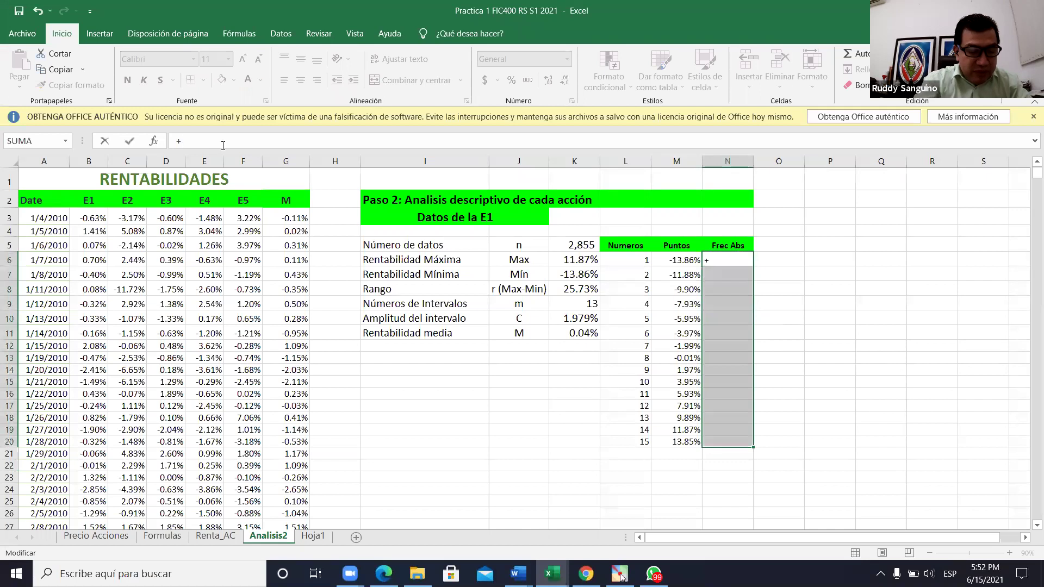
pyautogui.write('fre')
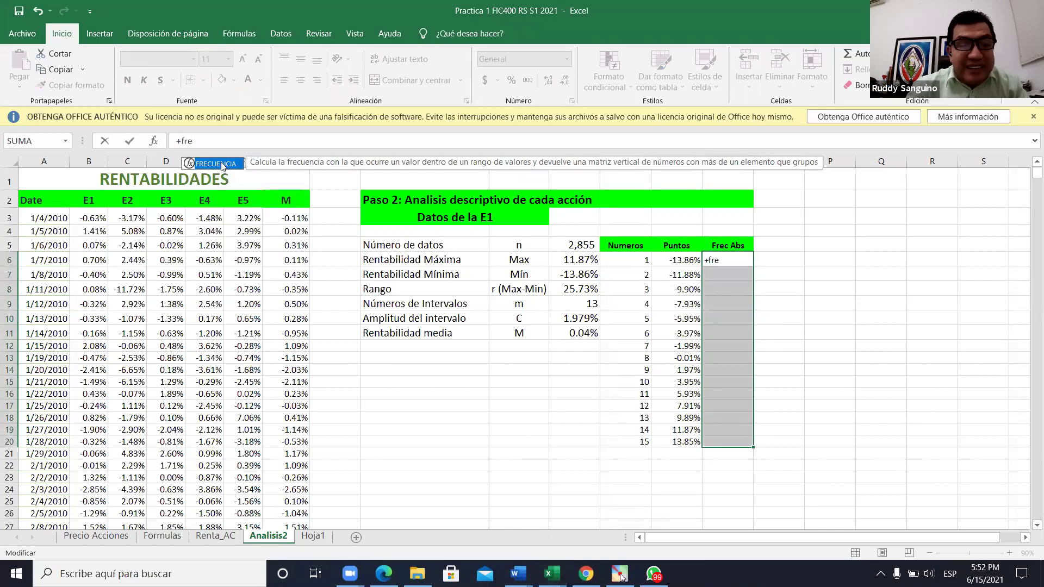
pyautogui.doubleClick(223, 167)
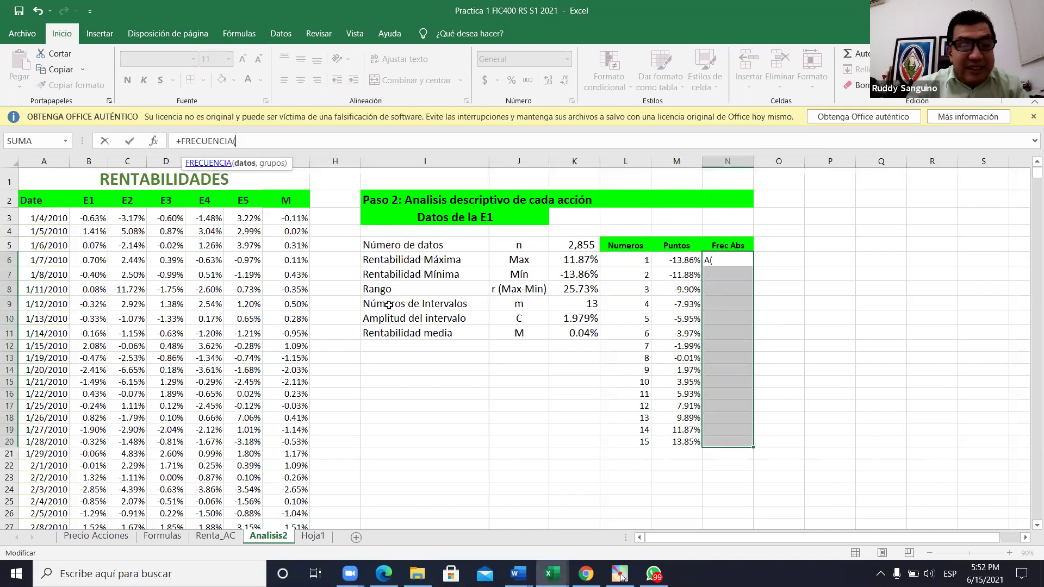
pyautogui.click(98, 219)
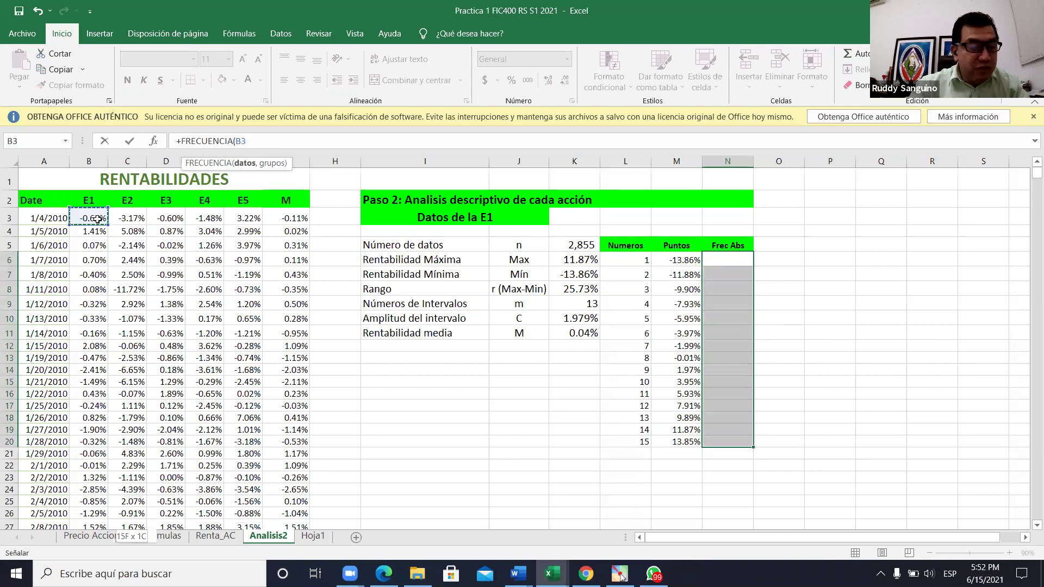
pyautogui.hotkey('ctrl', 'shift', 'Down')
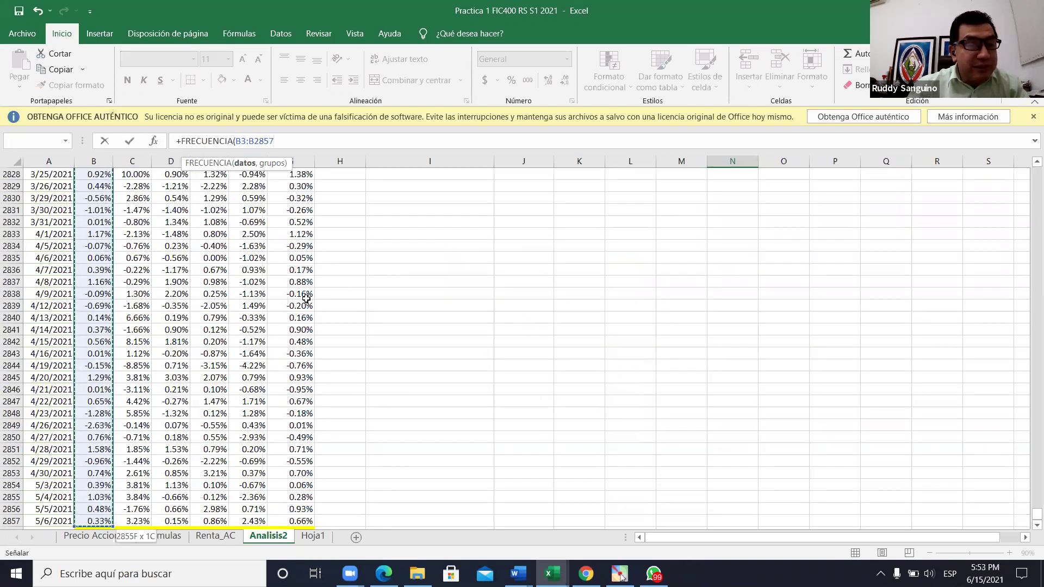
# Step: Complete the FRECUENCIA formula with the Puntos range M6:M20 as its groups argument and enter it as an array formula
pyautogui.write(',')
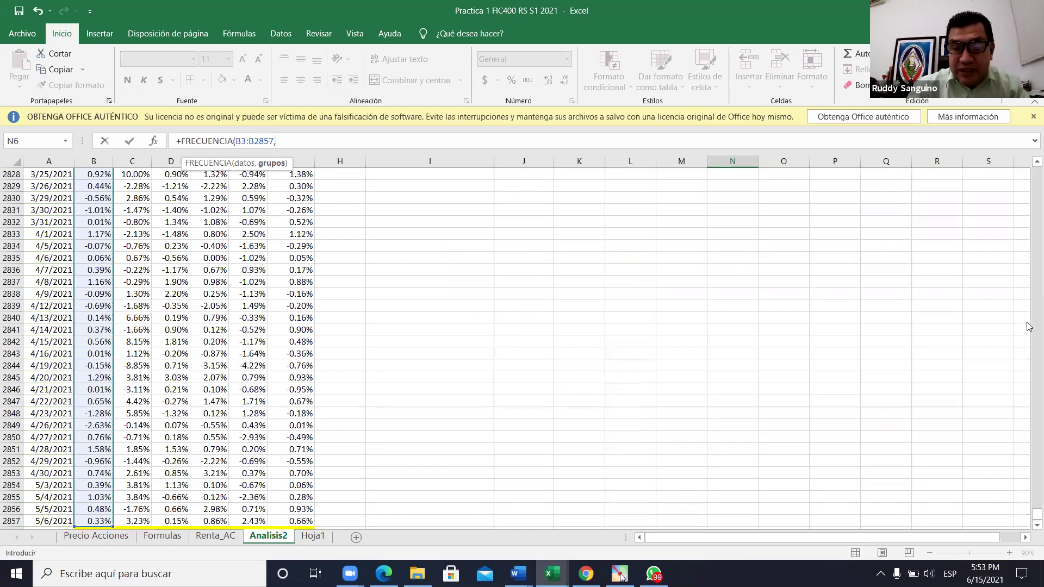
pyautogui.scroll(4, 1028, 207)
pyautogui.scroll(15, 1029, 169)
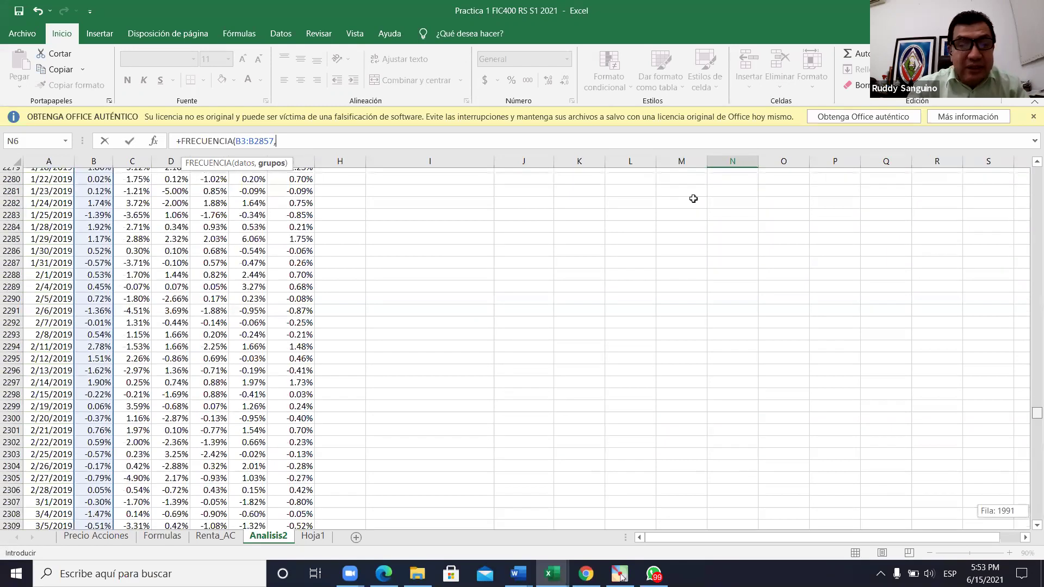
pyautogui.scroll(20, 691, 229)
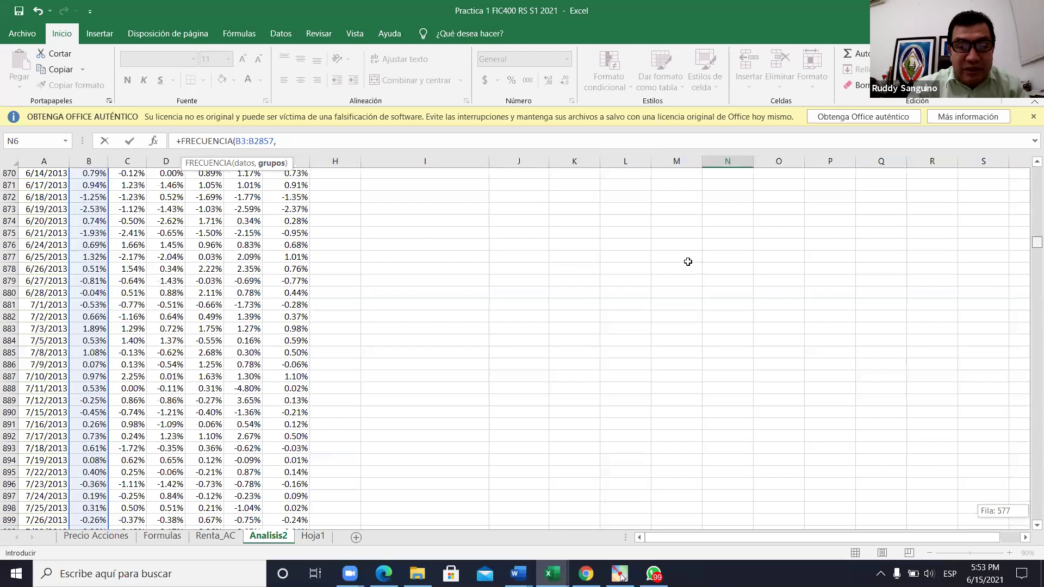
pyautogui.scroll(20, 688, 262)
pyautogui.moveTo(686, 261); pyautogui.dragTo(675, 440)
pyautogui.write(')')
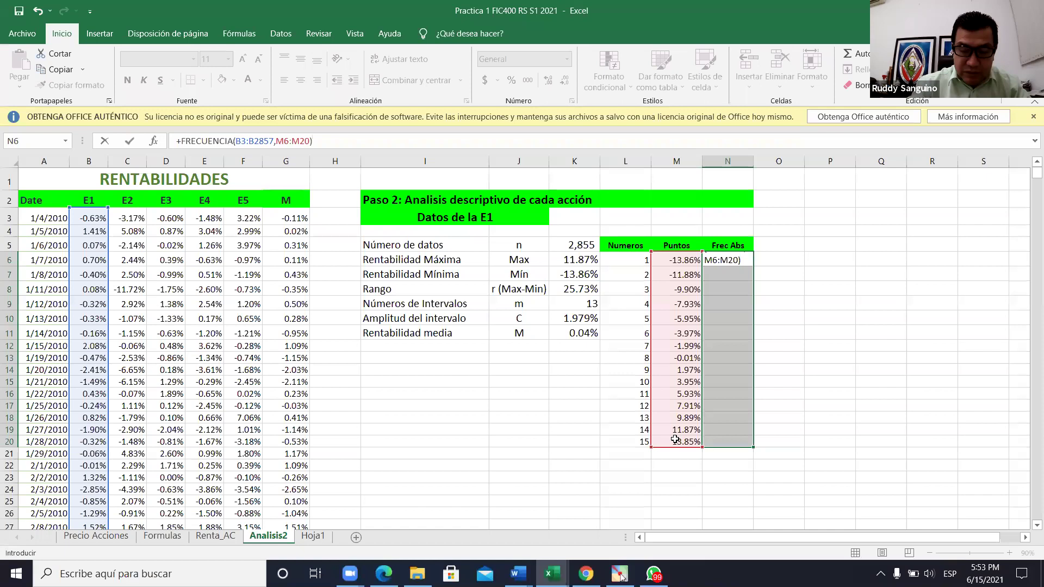
pyautogui.hotkey('ctrl', 'shift', 'Return')
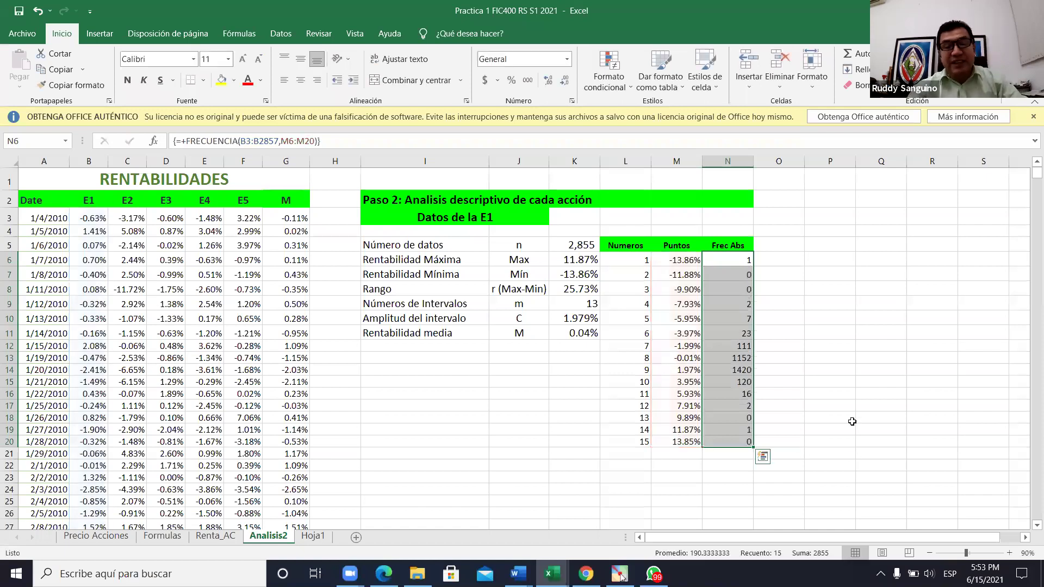
pyautogui.click(848, 417)
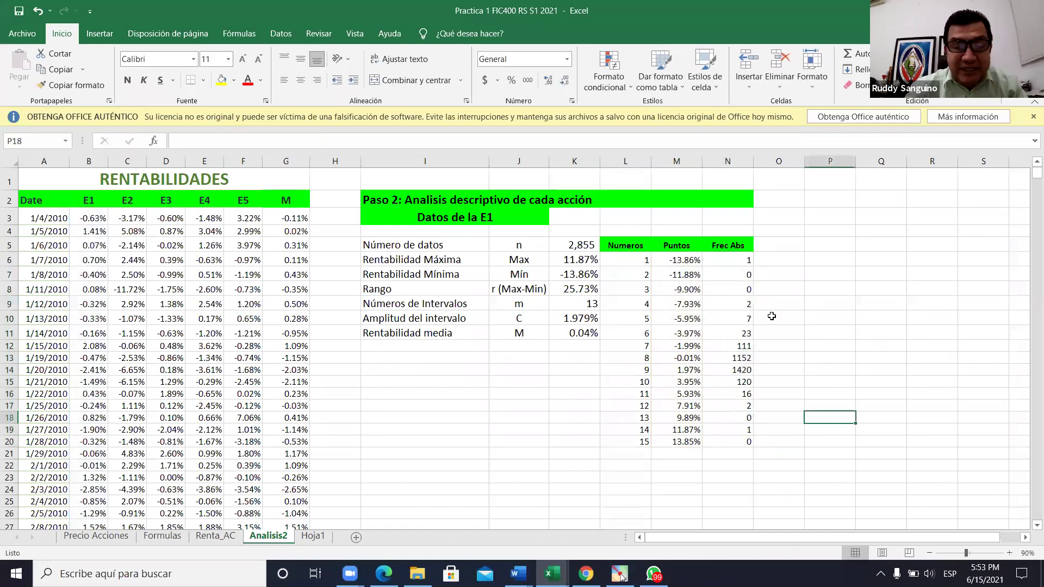
# Step: Inspect the absolute frequencies and their shared array formula in the Frec Abs cells from N6 to N12
pyautogui.click(740, 264)
pyautogui.click(739, 274)
pyautogui.click(740, 303)
pyautogui.click(739, 321)
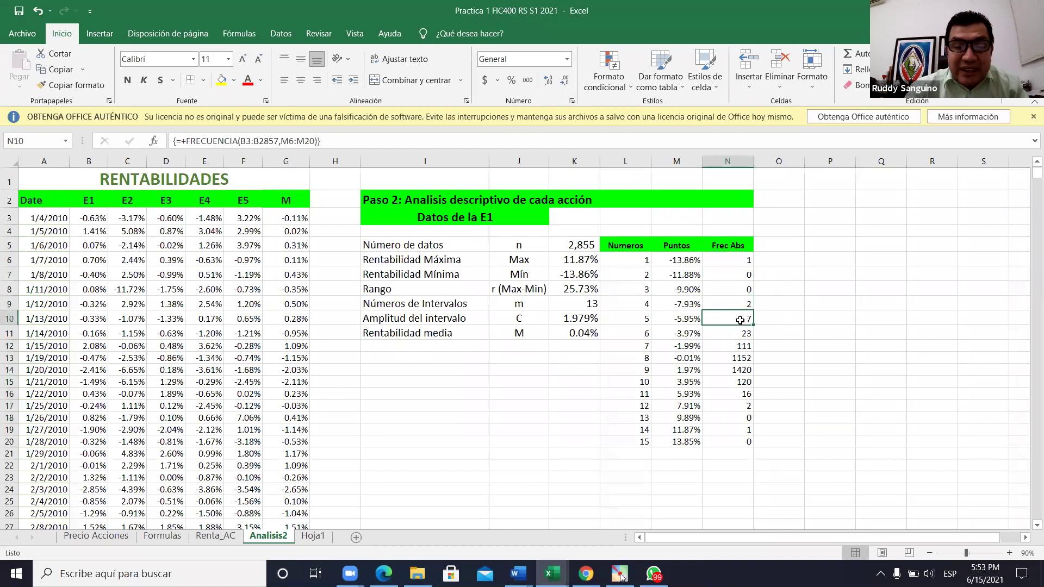
pyautogui.click(739, 333)
pyautogui.click(739, 345)
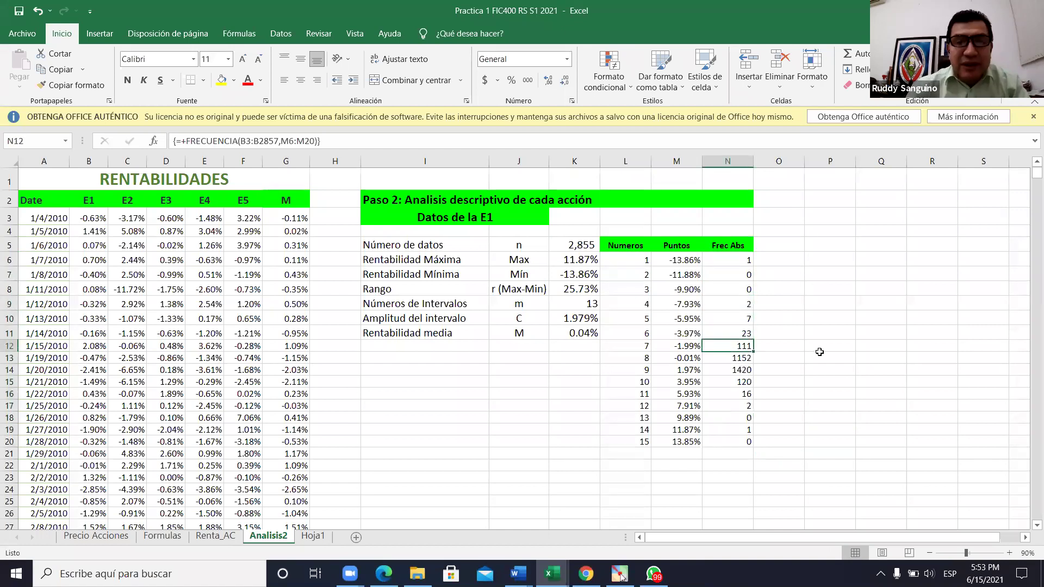
pyautogui.click(798, 370)
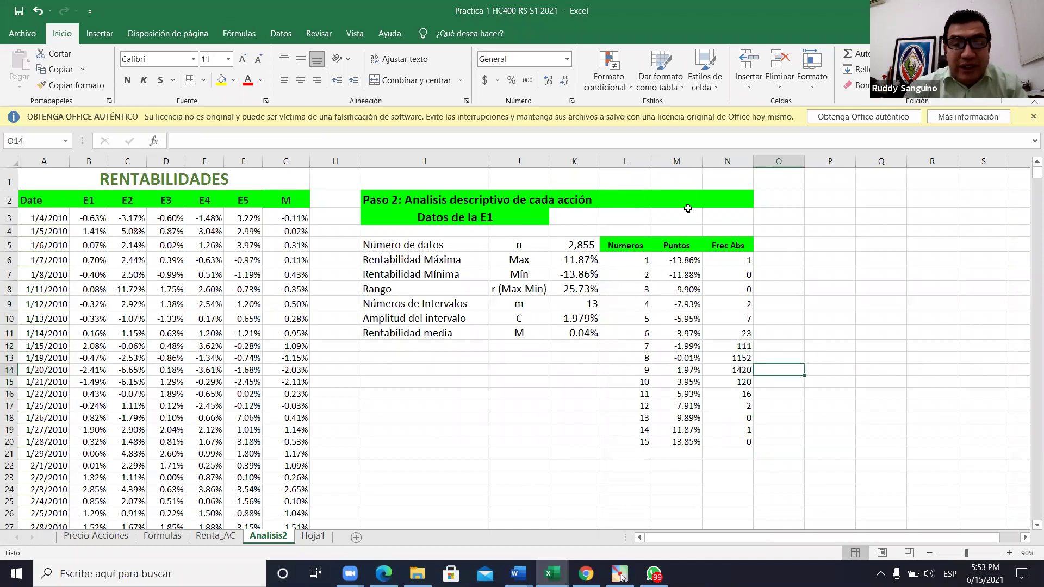
# Step: Compare the first Puntos value in M6 with its absolute frequency in N6
pyautogui.click(687, 260)
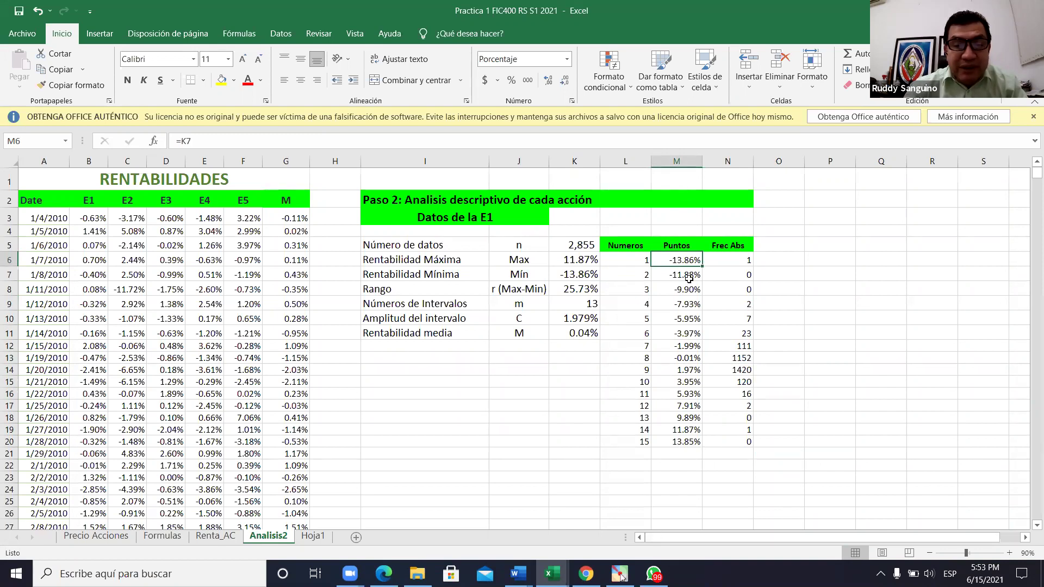
pyautogui.click(822, 276)
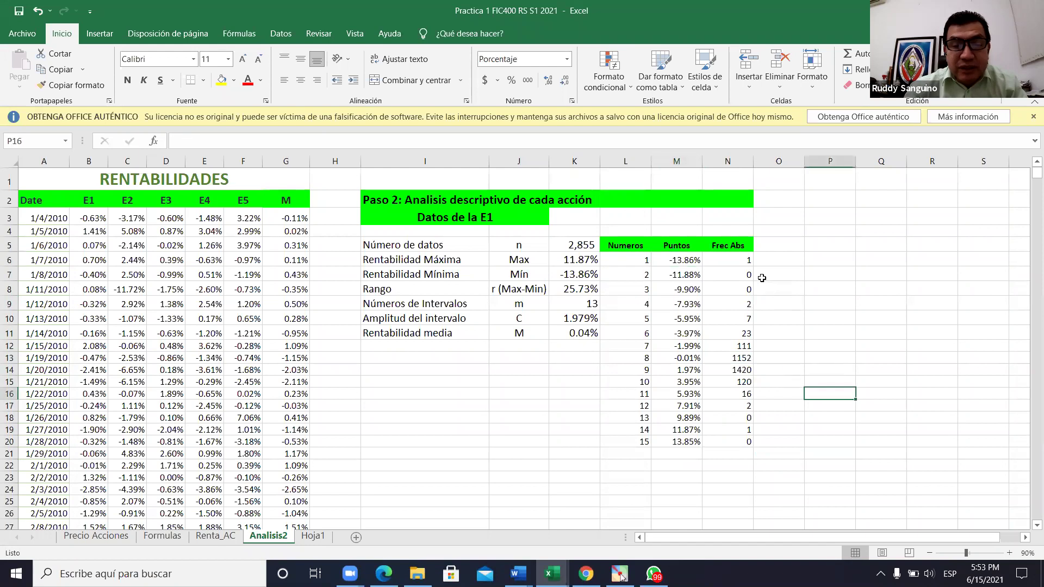
pyautogui.click(749, 260)
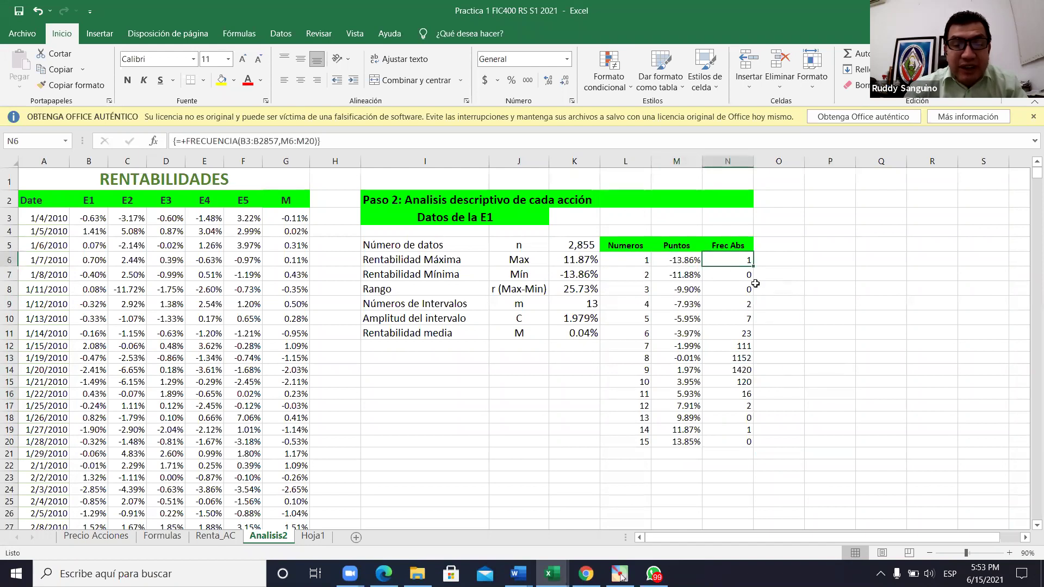
pyautogui.press('Left')
pyautogui.press('Right')
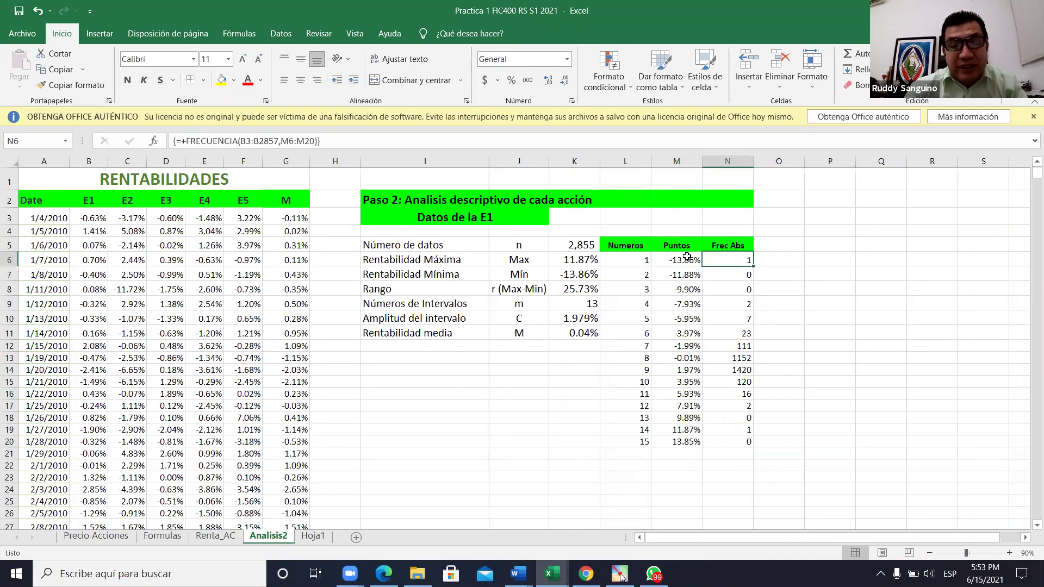
pyautogui.press('Left')
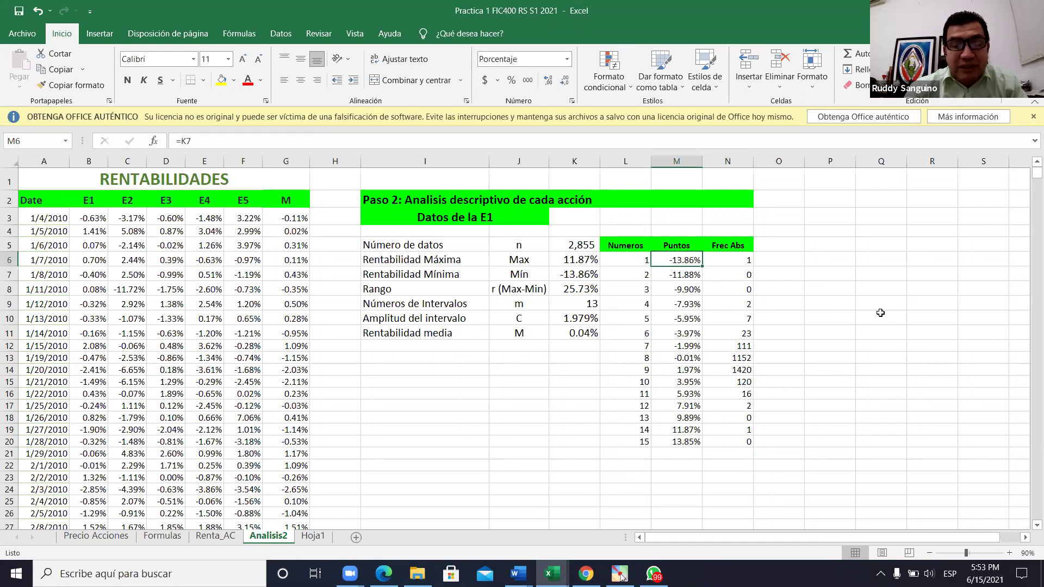
pyautogui.click(880, 313)
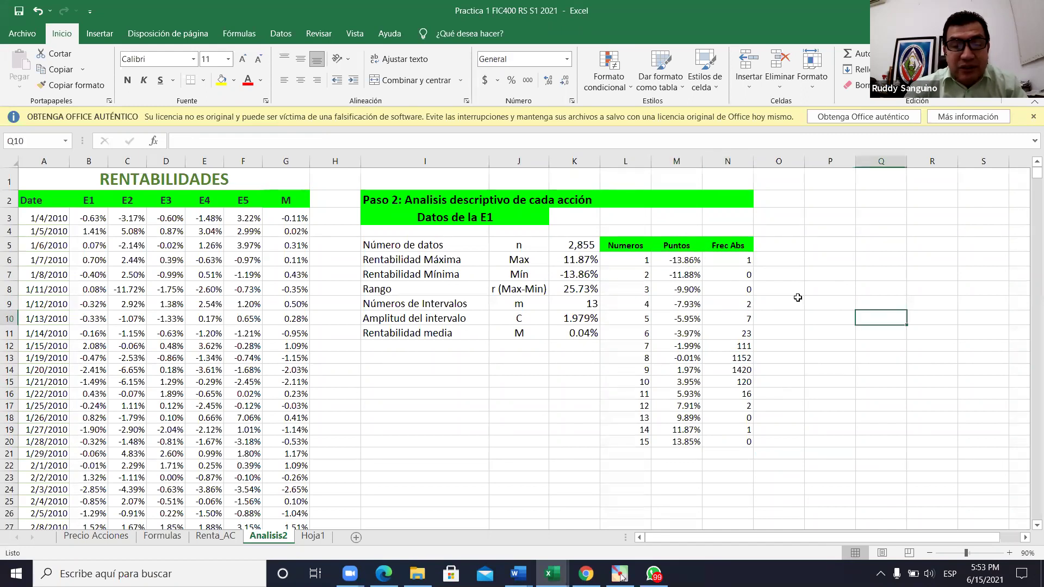
# Step: Compare the Puntos values of intervals 2 to 4 with their absolute frequencies in N7:N9
pyautogui.click(734, 276)
pyautogui.click(690, 270)
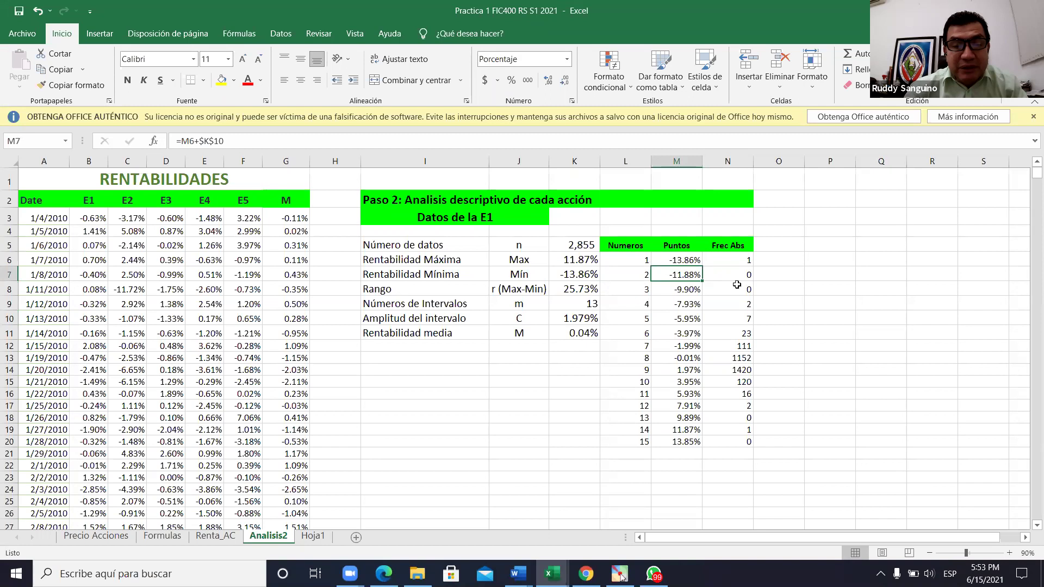
pyautogui.click(749, 278)
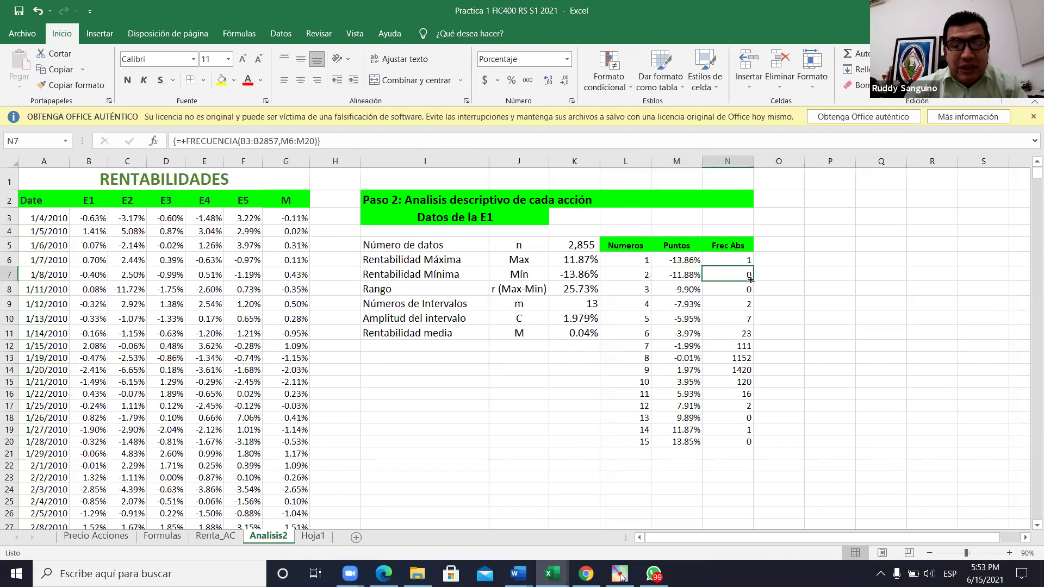
pyautogui.click(683, 274)
pyautogui.press('Down')
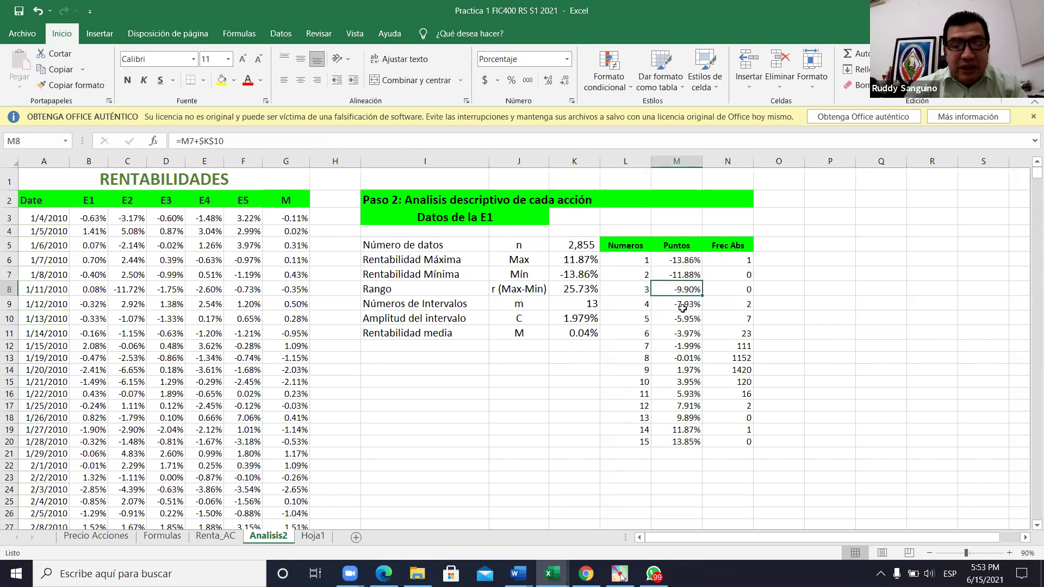
pyautogui.press('Right')
pyautogui.click(684, 292)
pyautogui.press('Down')
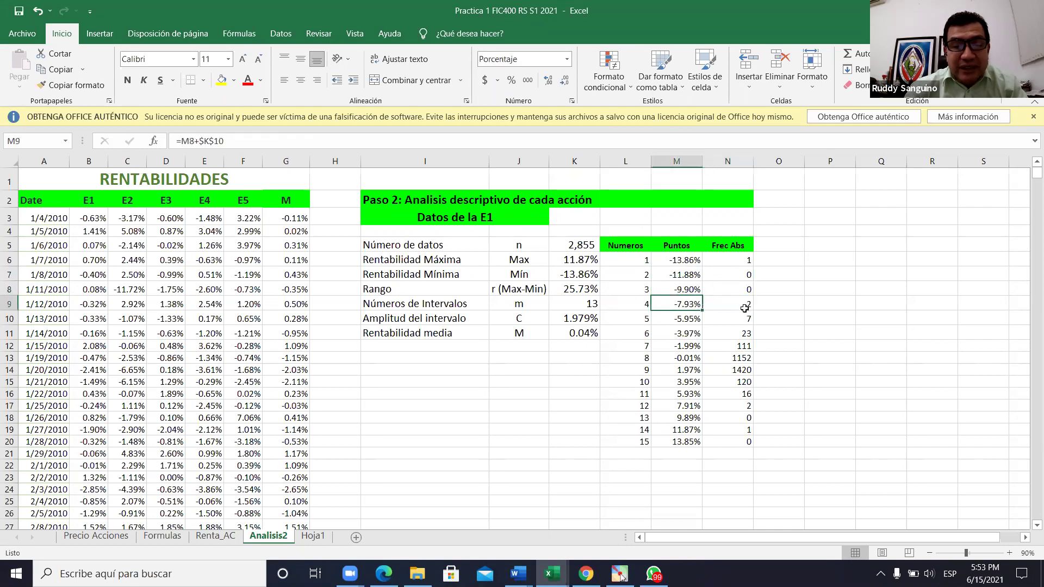
pyautogui.press('Right')
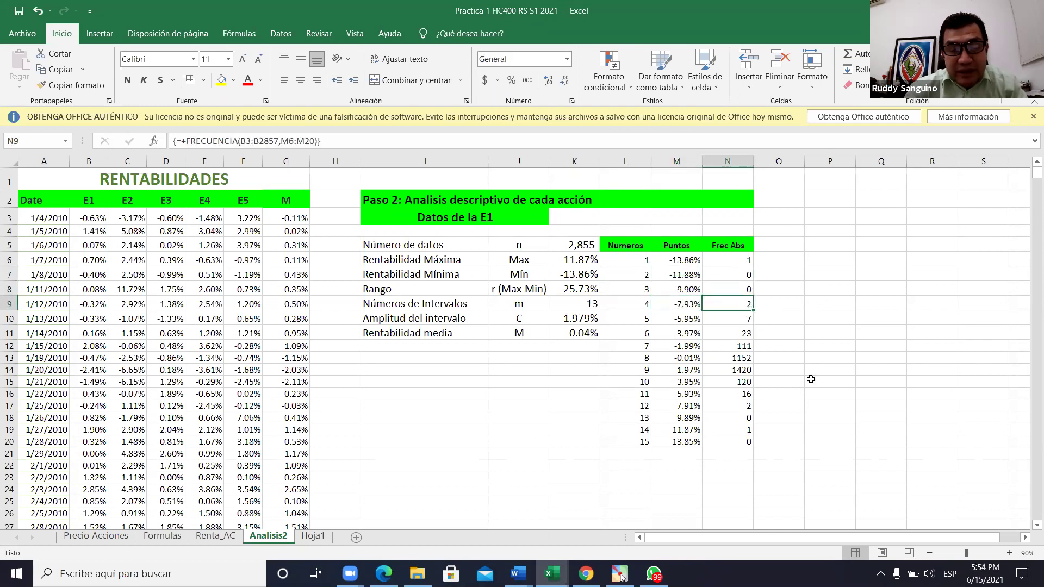
pyautogui.click(816, 381)
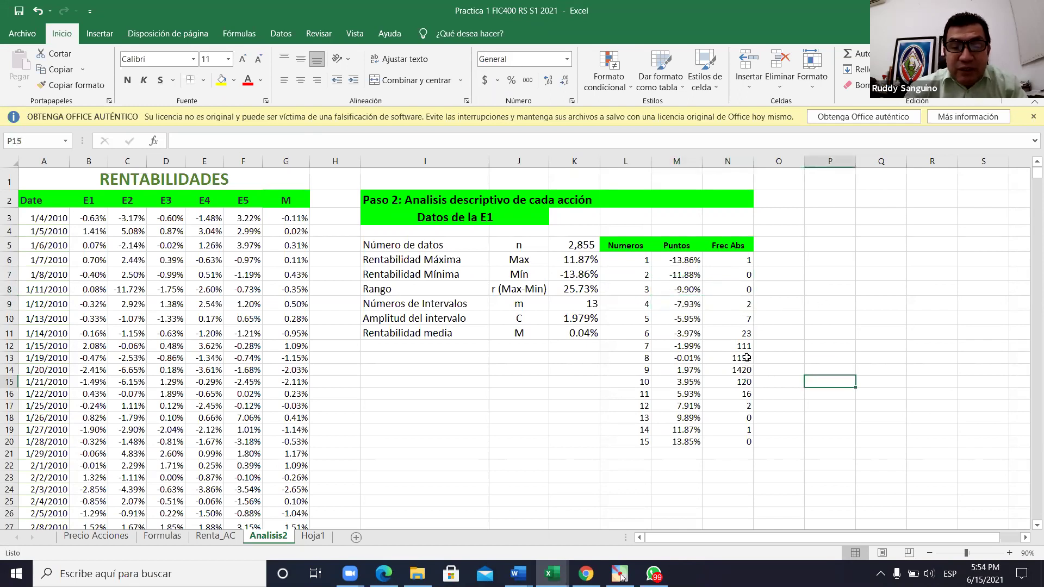
# Step: Examine the absolute frequencies of intervals 8 and 9 in N13:N14 against their Puntos values in M13 and M14
pyautogui.moveTo(745, 358); pyautogui.dragTo(745, 371)
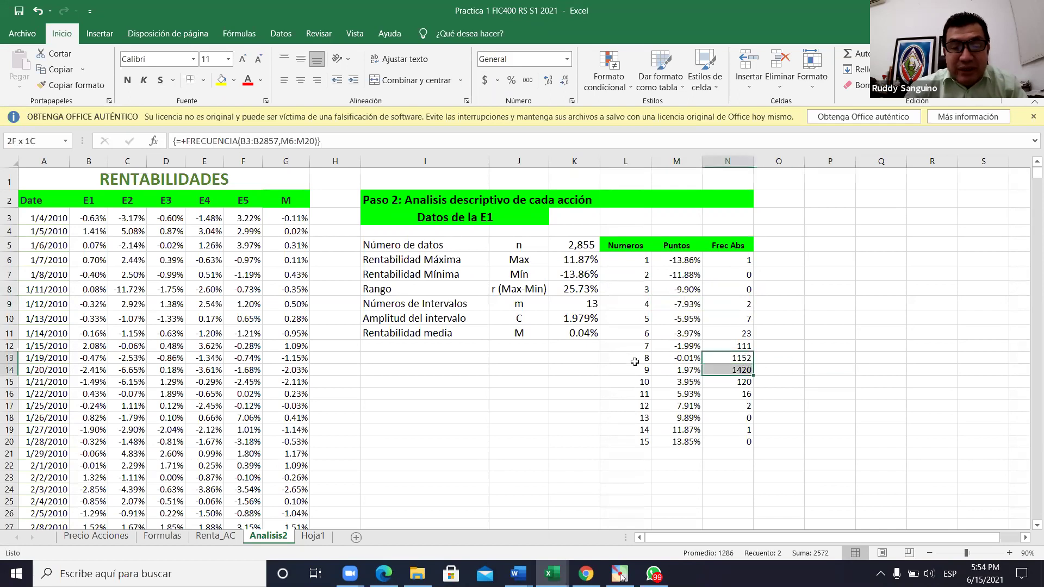
pyautogui.click(686, 358)
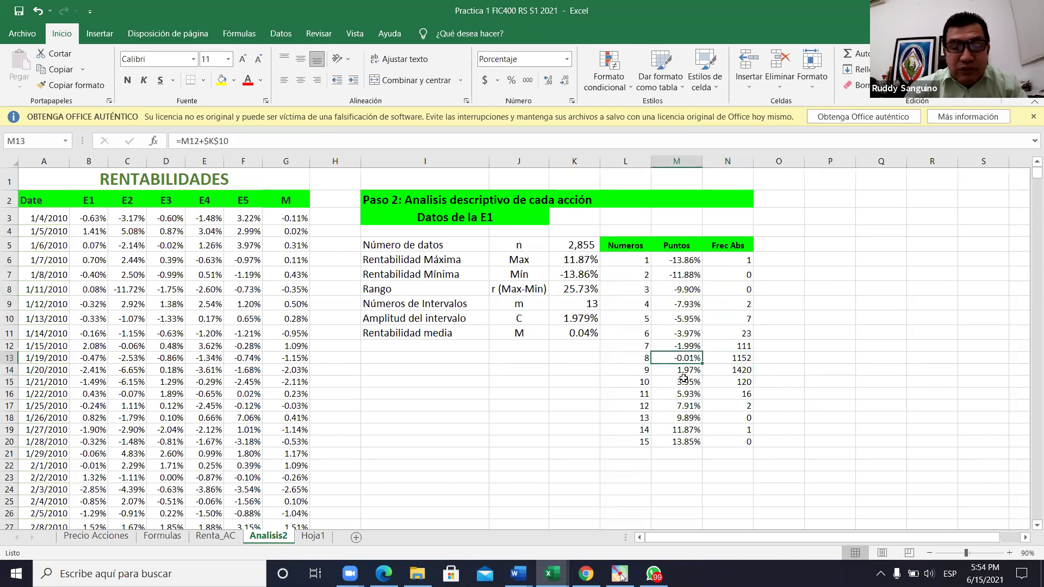
pyautogui.press('Down')
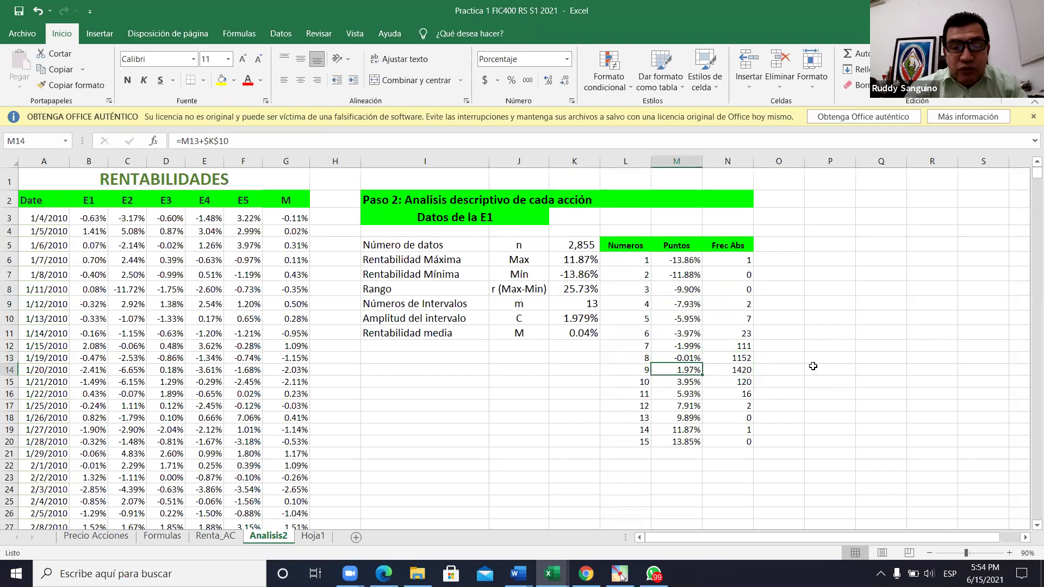
pyautogui.click(814, 366)
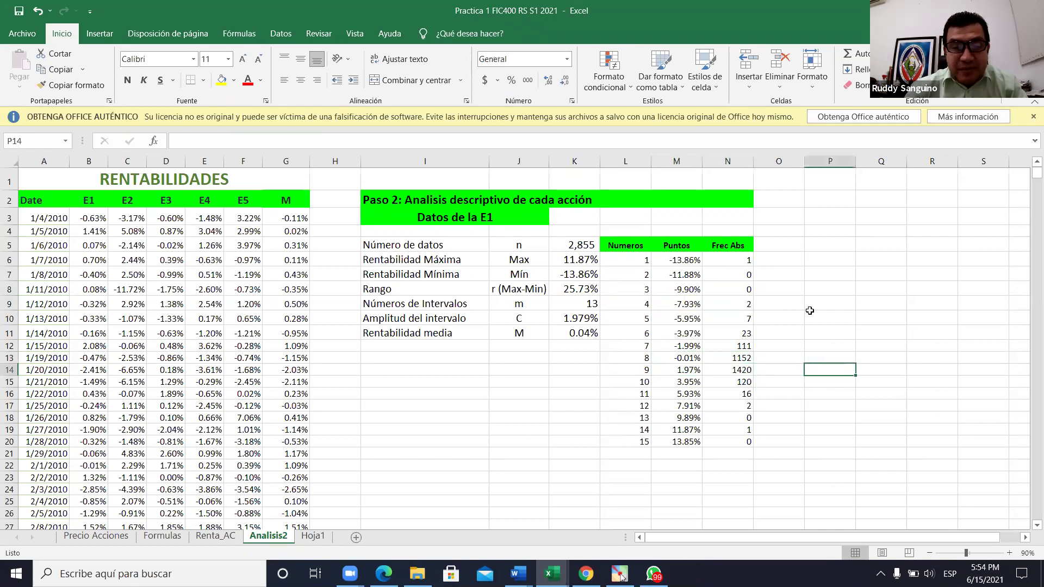
# Step: Add the column header "frrec rel" in O5, beside Frec Abs
pyautogui.click(784, 243)
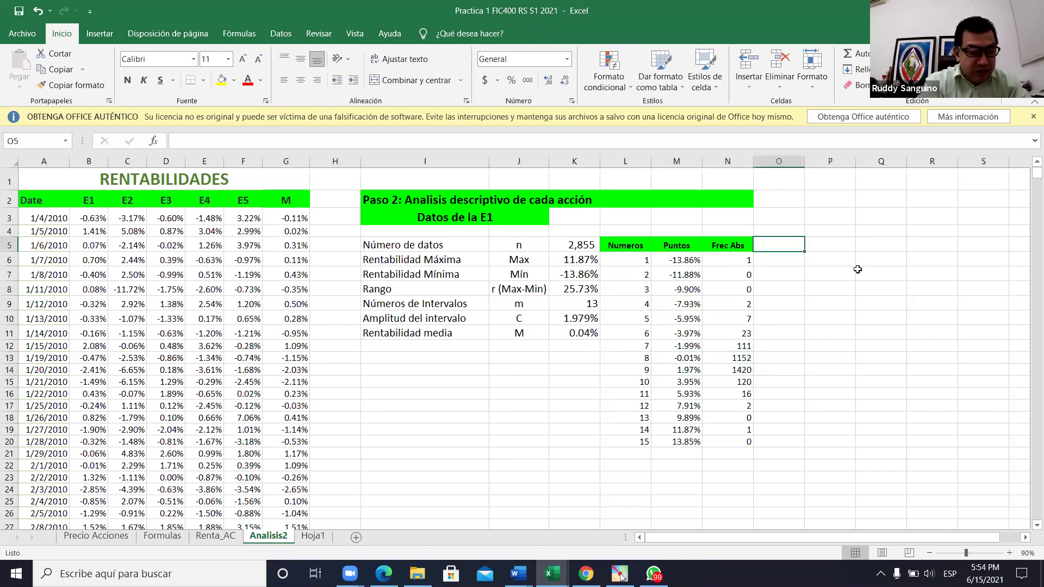
pyautogui.write('frrec')
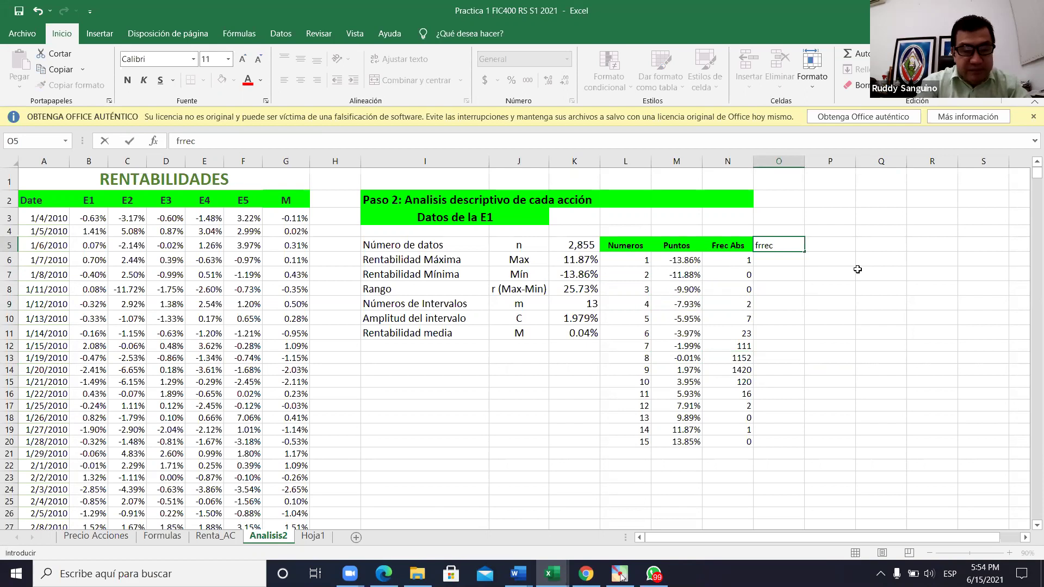
pyautogui.write('rela')
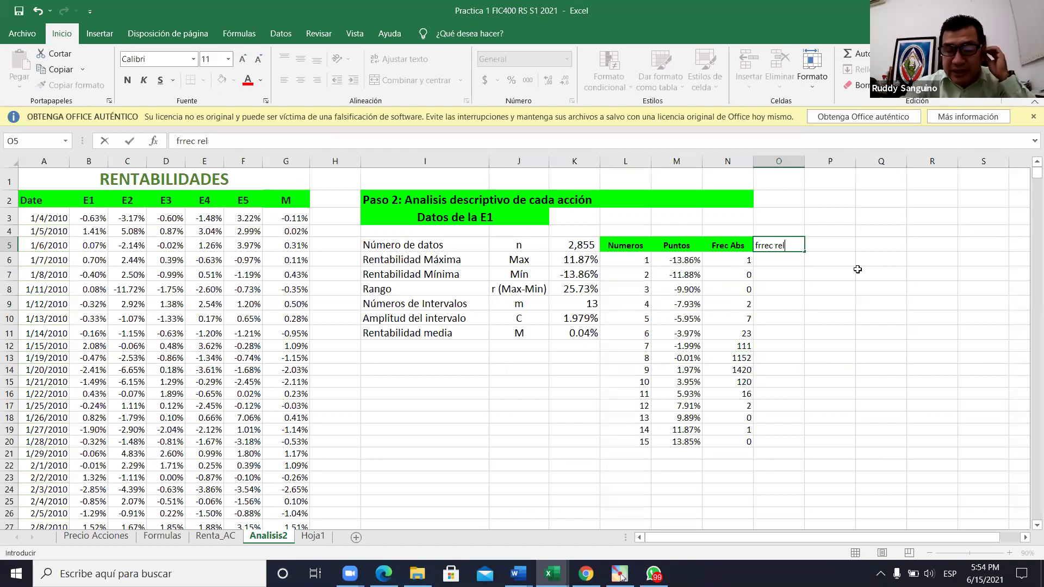
pyautogui.click(888, 329)
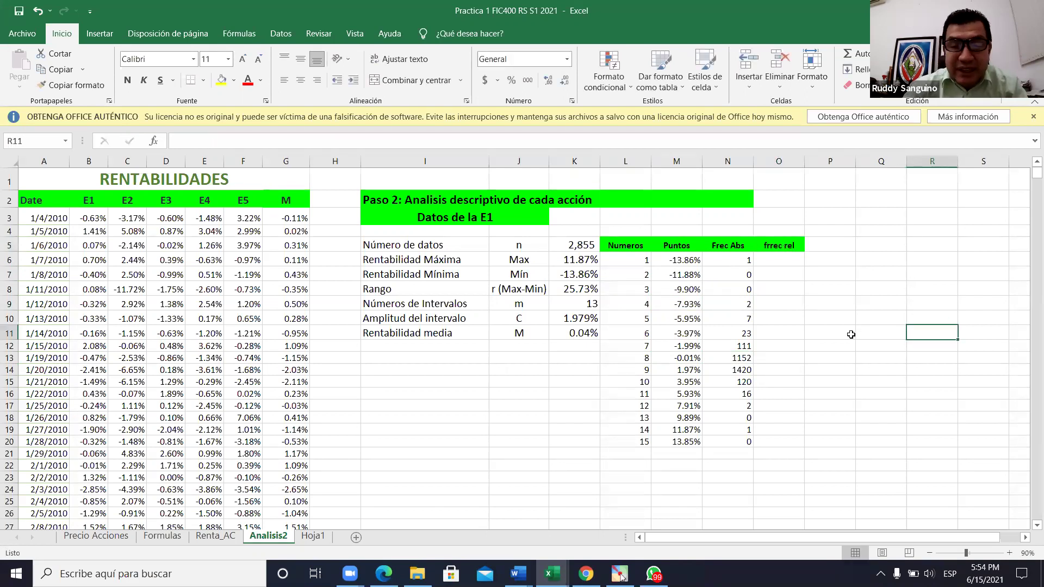
# Step: Calculate the first interval's relative frequency in O6 with the formula =N6/$K$5
pyautogui.click(829, 320)
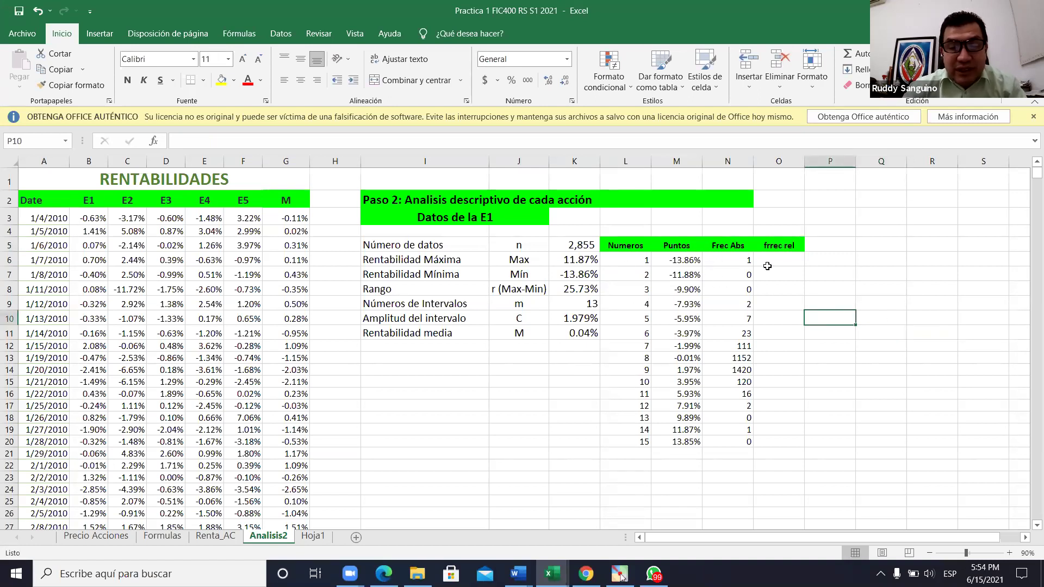
pyautogui.click(783, 257)
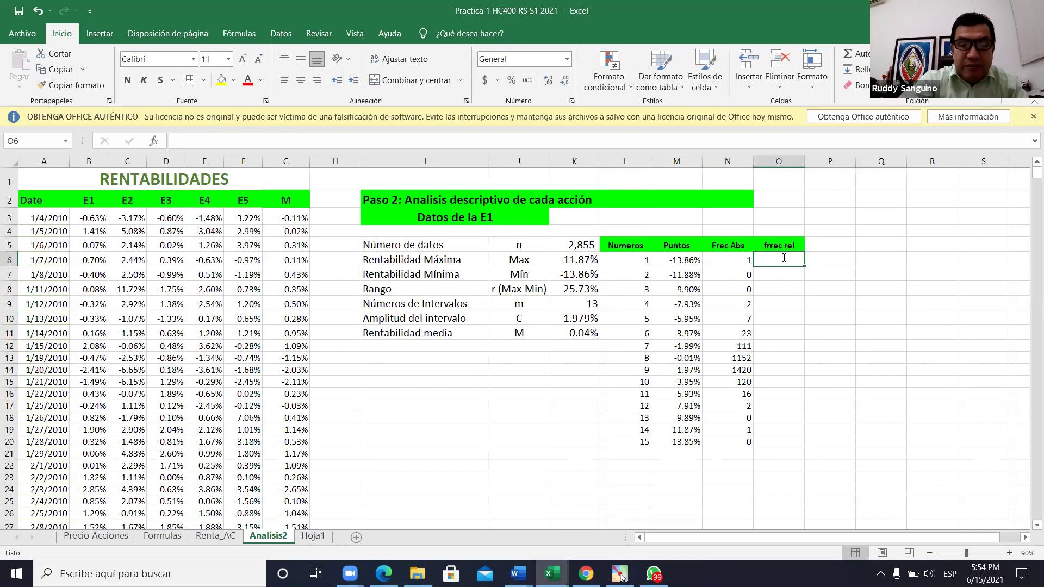
pyautogui.write('=')
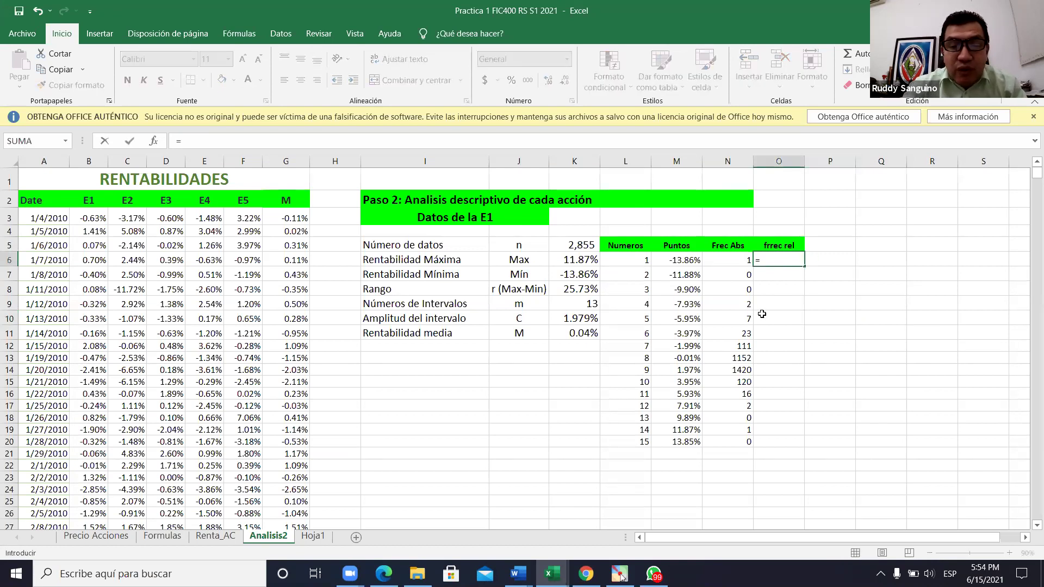
pyautogui.click(746, 259)
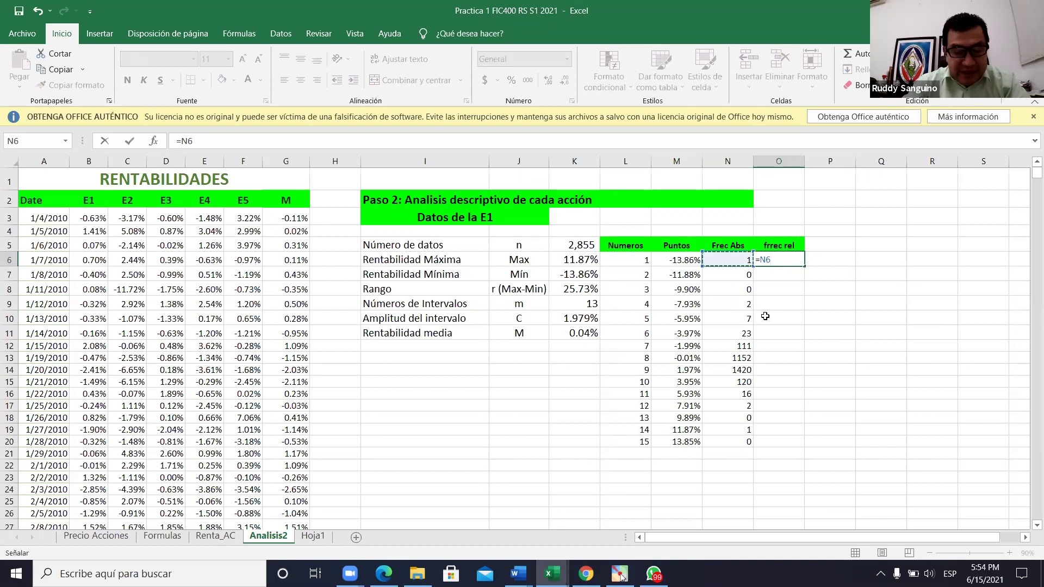
pyautogui.write('/')
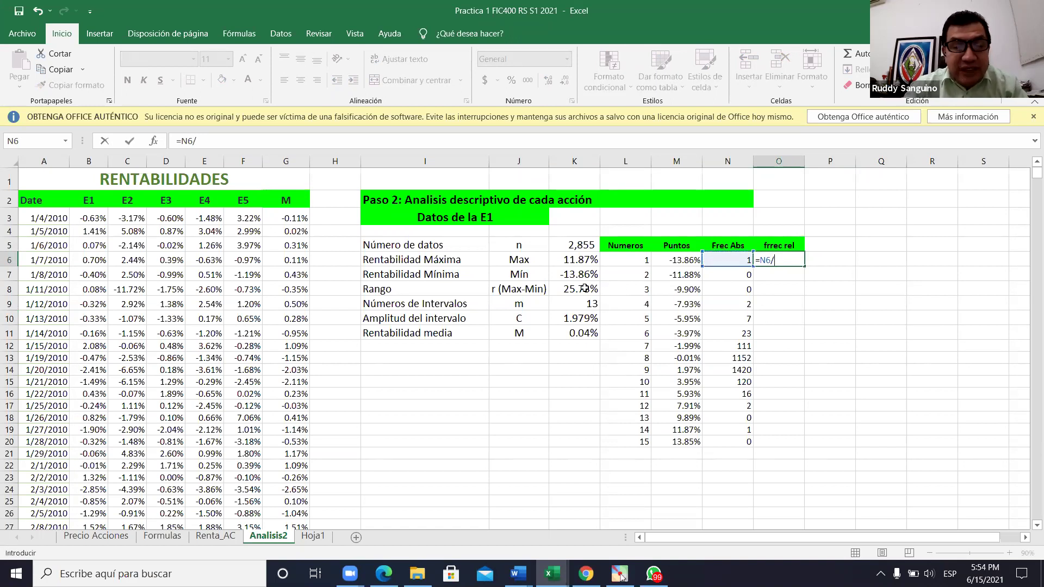
pyautogui.click(570, 244)
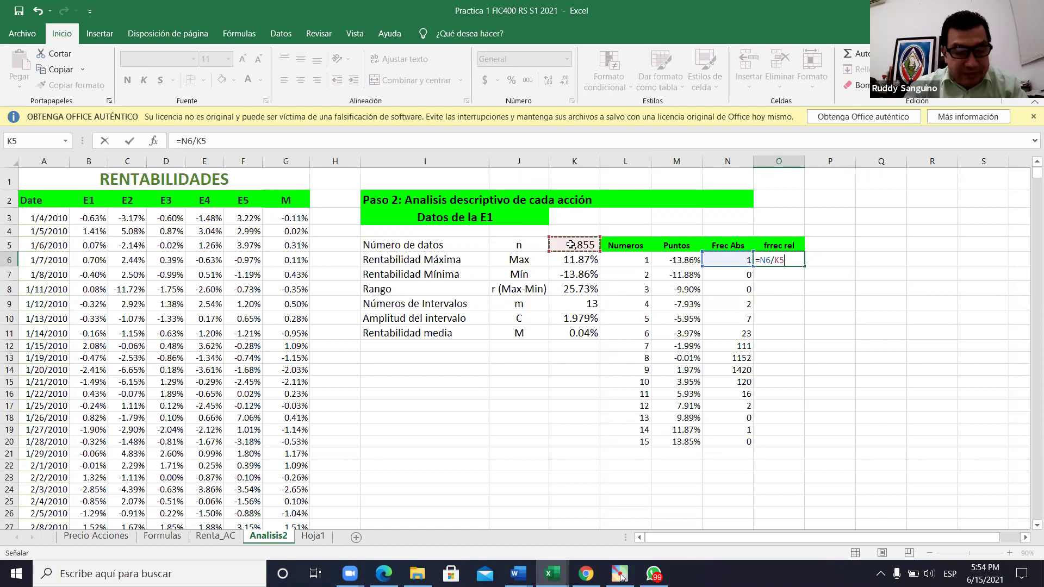
pyautogui.press('F4')
pyautogui.press('Return')
# Step: Format O6 as a percentage with two decimals and fill its formula down through O20
pyautogui.click(782, 261)
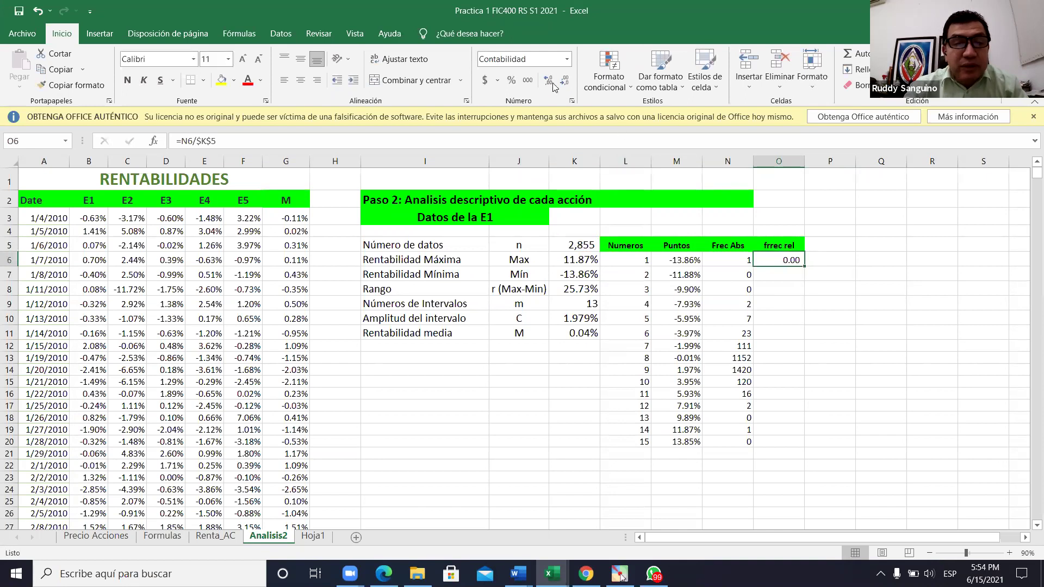
pyautogui.click(511, 80)
pyautogui.click(548, 81)
pyautogui.click(548, 80)
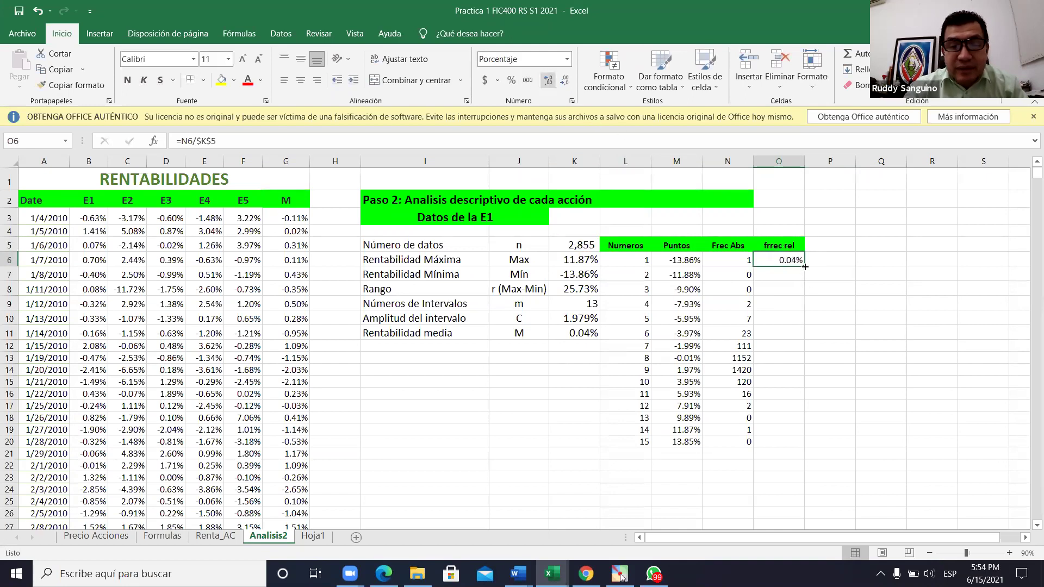
pyautogui.moveTo(803, 266); pyautogui.dragTo(867, 350)
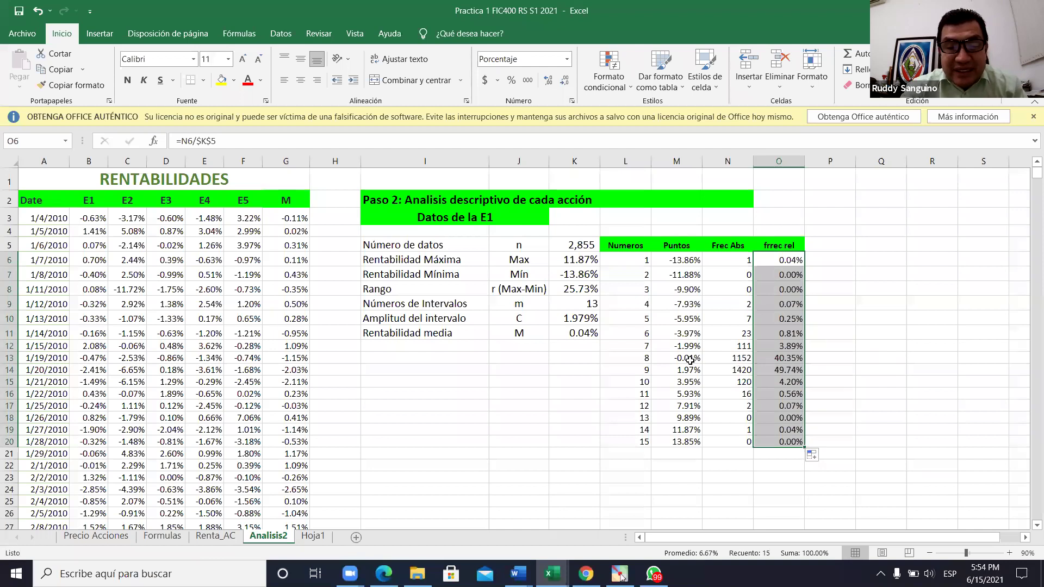
# Step: Examine the Puntos values of intervals 7 to 12 in M12:M17, starting from interval 8
pyautogui.click(741, 359)
pyautogui.click(680, 359)
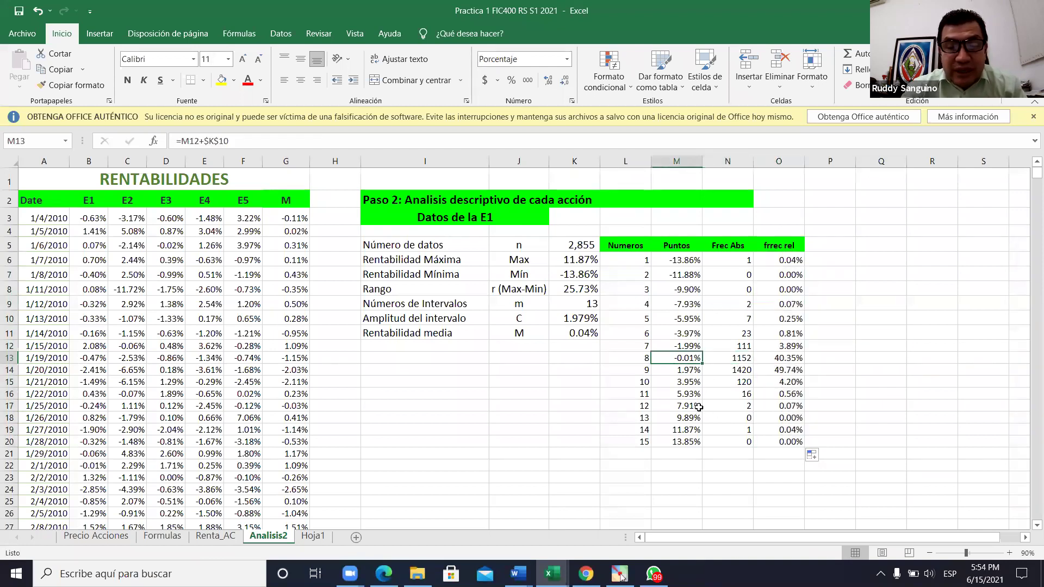
pyautogui.press('Down')
pyautogui.press('Down')
pyautogui.press('Down')
pyautogui.press('Down')
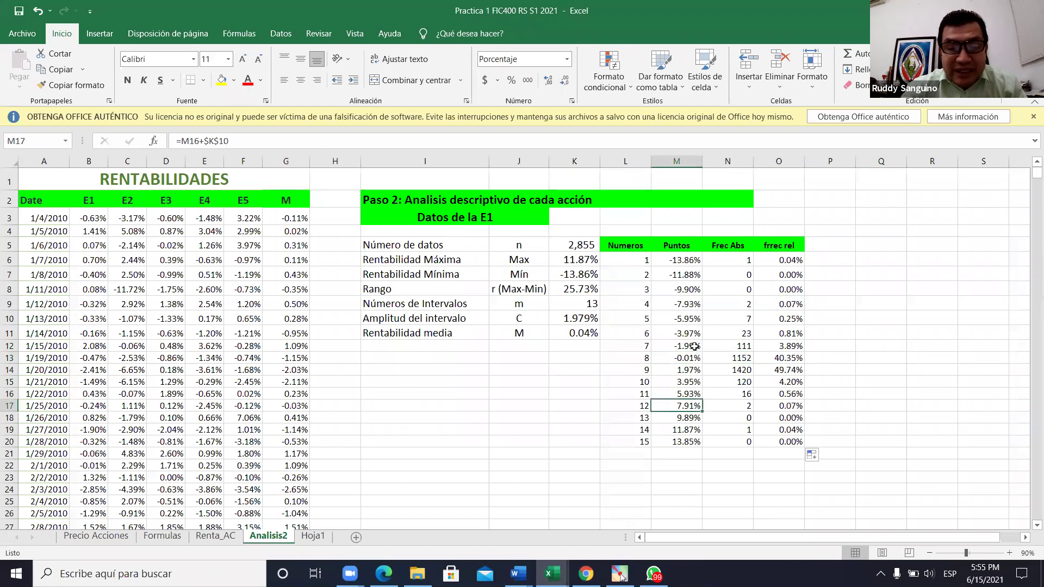
pyautogui.press('Up')
pyautogui.press('Up')
pyautogui.press('Up')
pyautogui.press('Up')
pyautogui.press('Up')
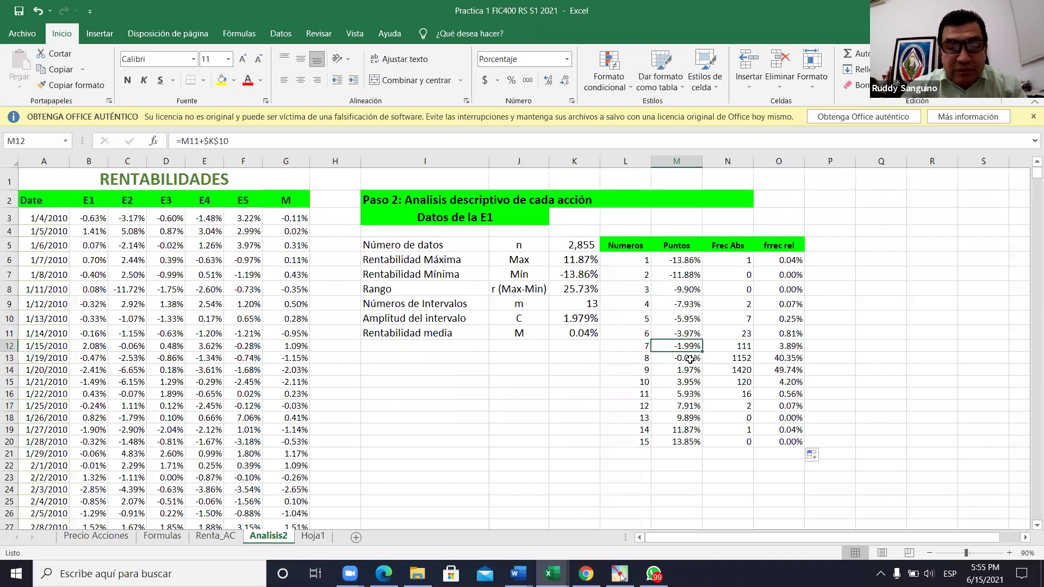
pyautogui.press('Down')
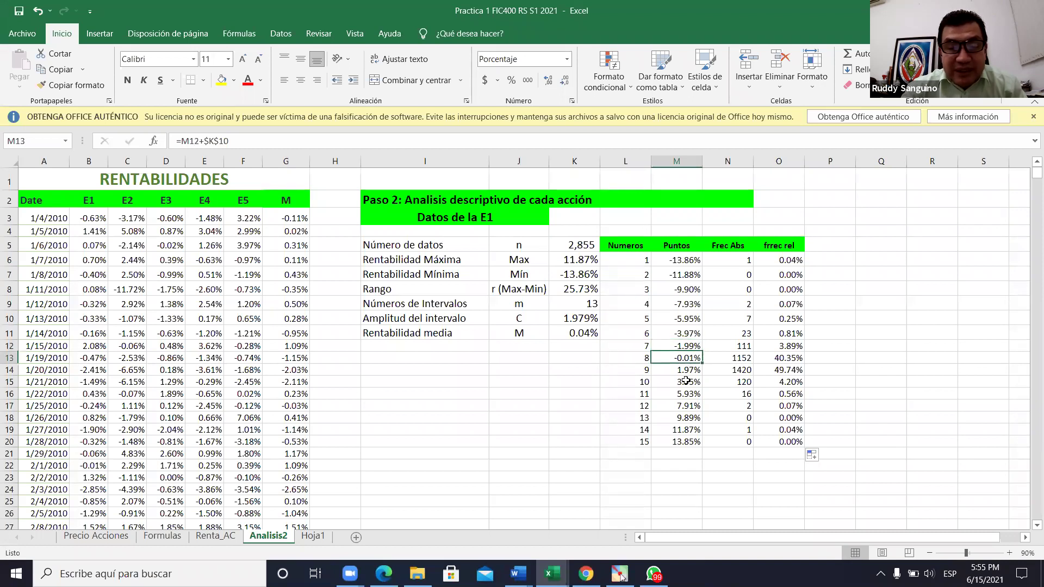
# Step: Compare the relative frequencies of intervals 7 to 9 in O12:O14 with the Puntos values in M13 and M14
pyautogui.click(781, 359)
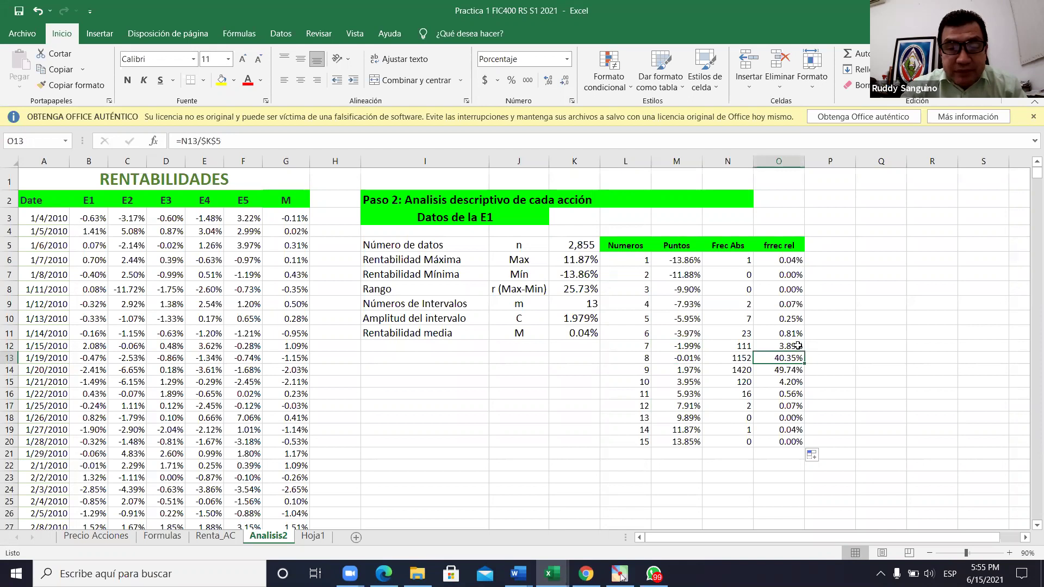
pyautogui.press('Up')
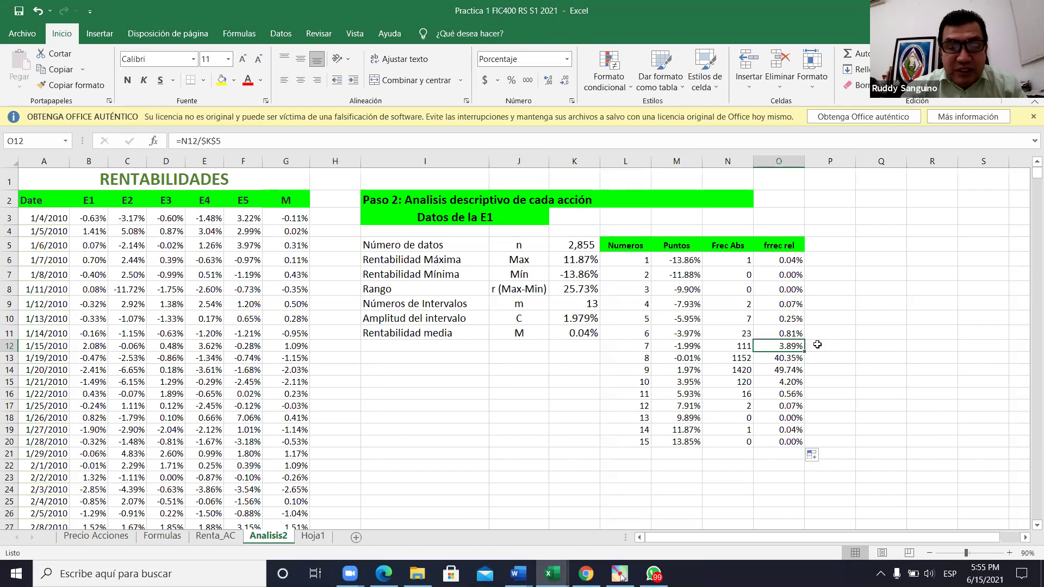
pyautogui.click(796, 354)
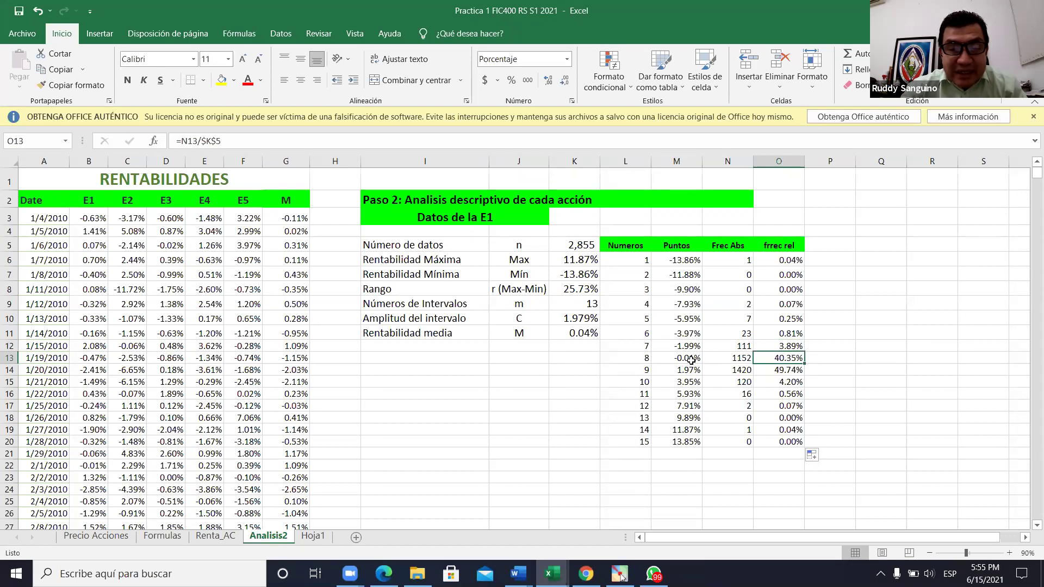
pyautogui.click(690, 359)
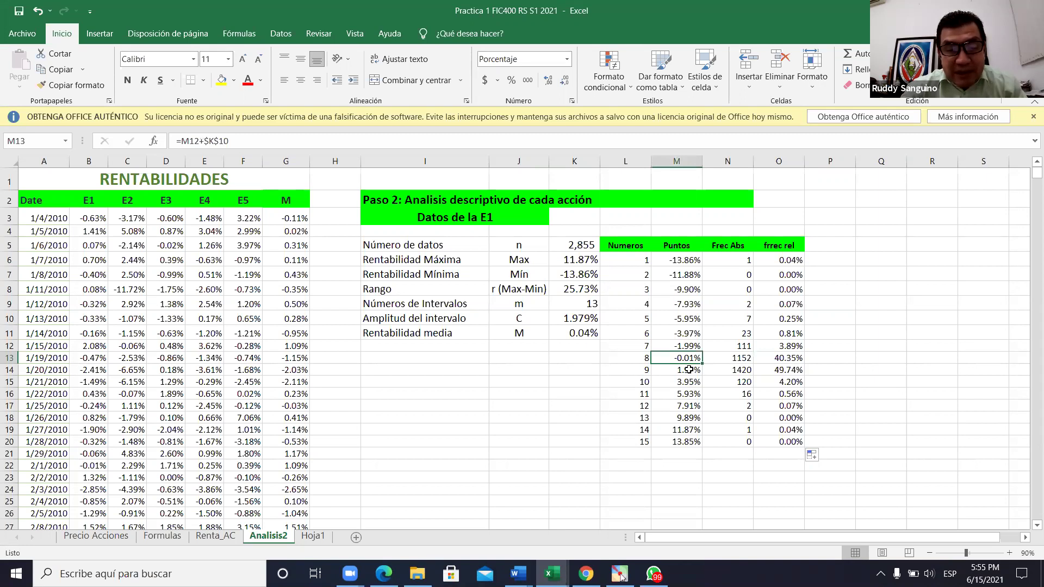
pyautogui.click(688, 370)
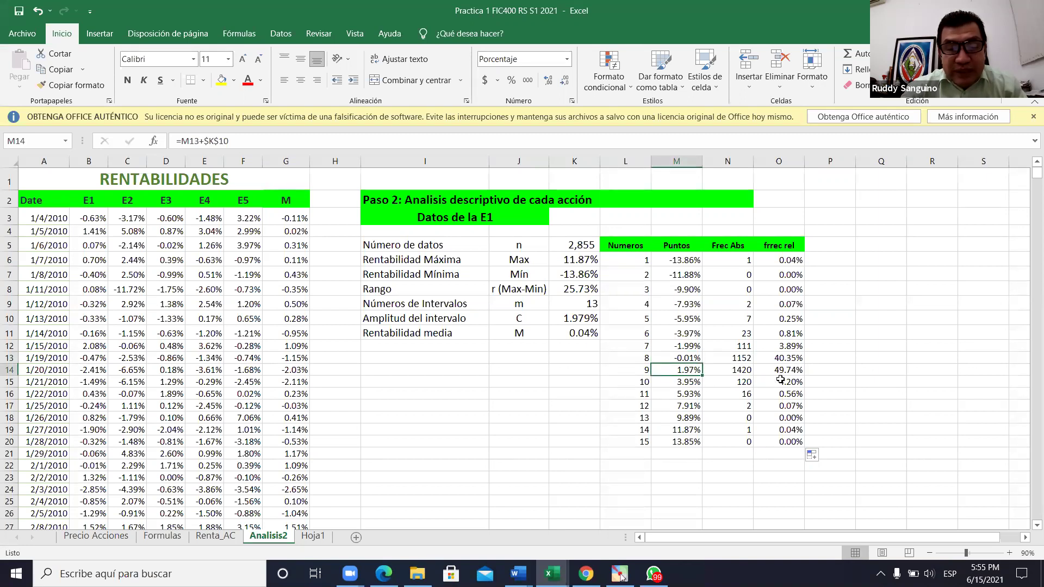
pyautogui.click(796, 369)
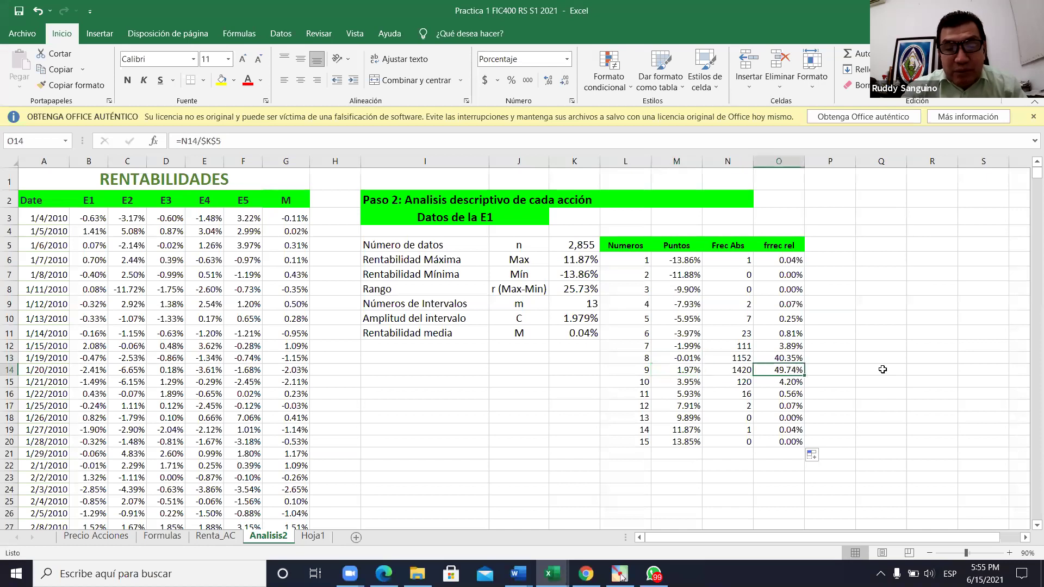
pyautogui.moveTo(693, 369); pyautogui.dragTo(785, 370)
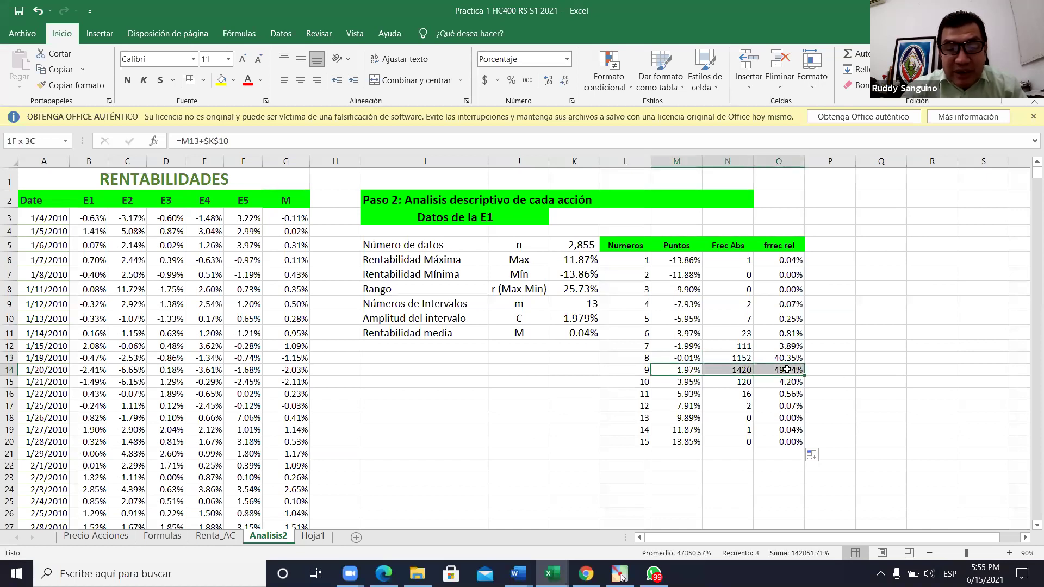
pyautogui.click(849, 346)
pyautogui.click(699, 368)
pyautogui.click(875, 358)
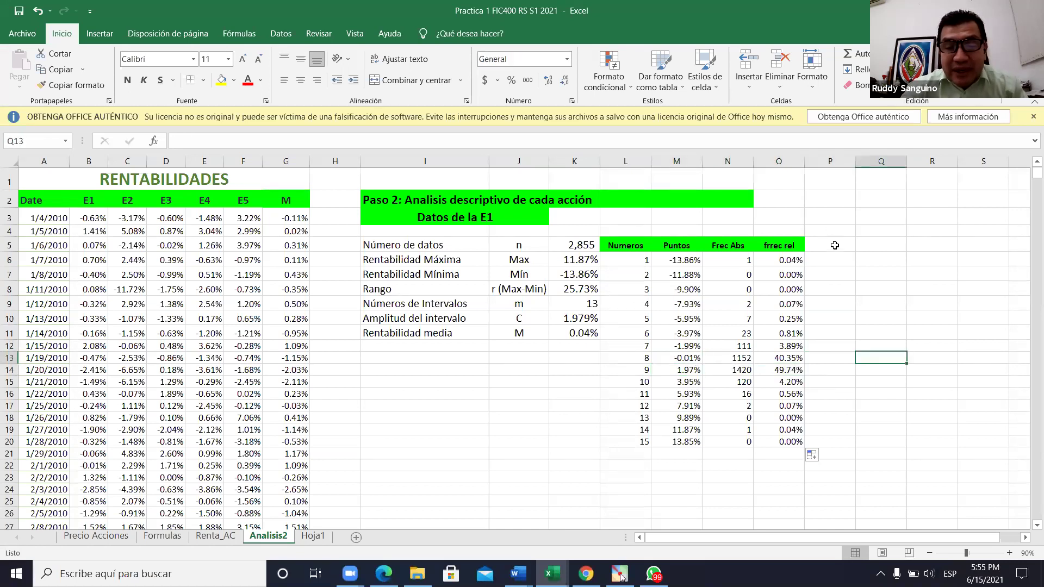
pyautogui.click(834, 245)
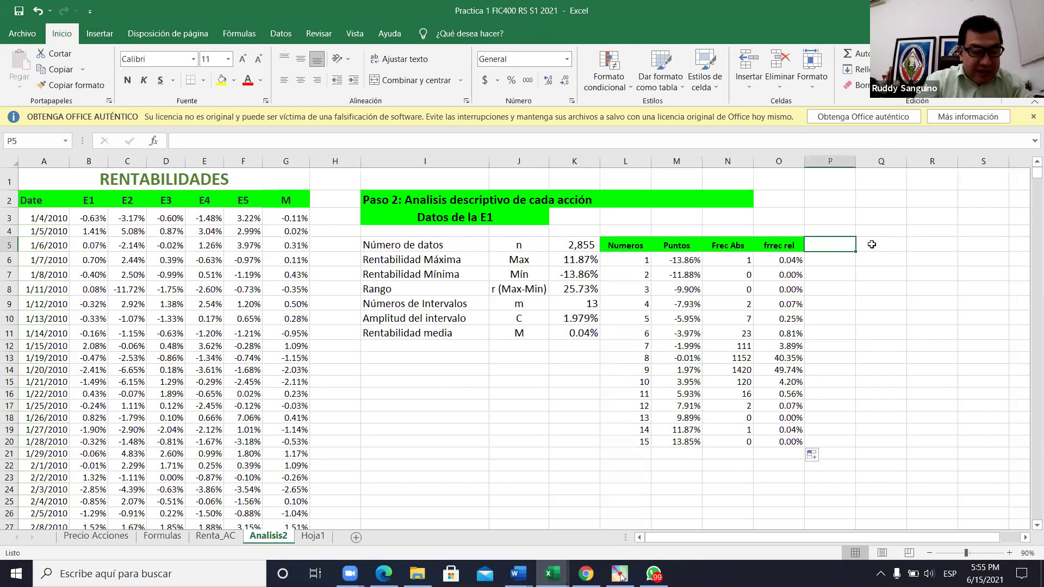
pyautogui.write('100')
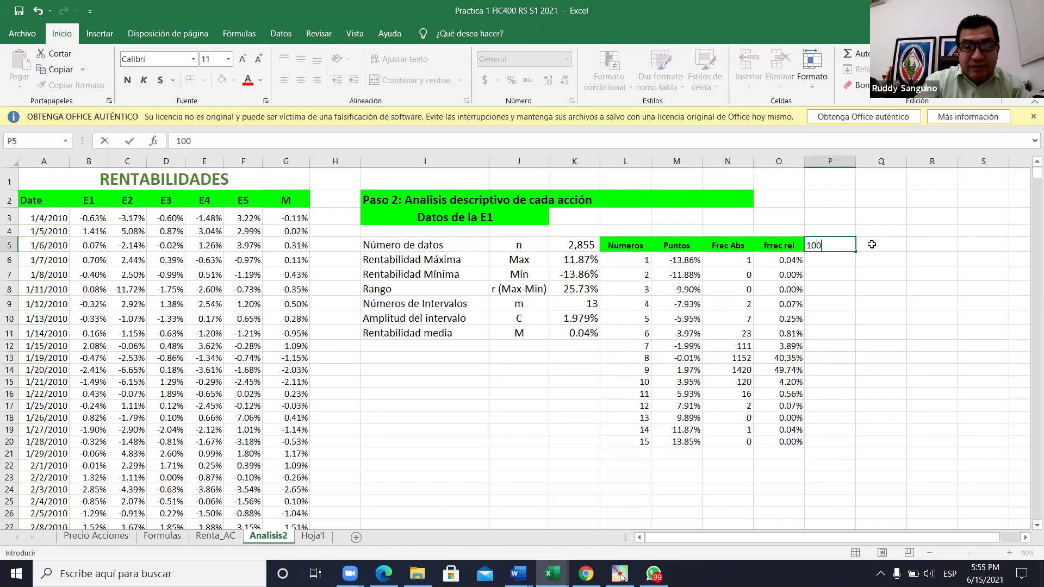
pyautogui.press('BackSpace')
pyautogui.press('BackSpace')
pyautogui.press('BackSpace')
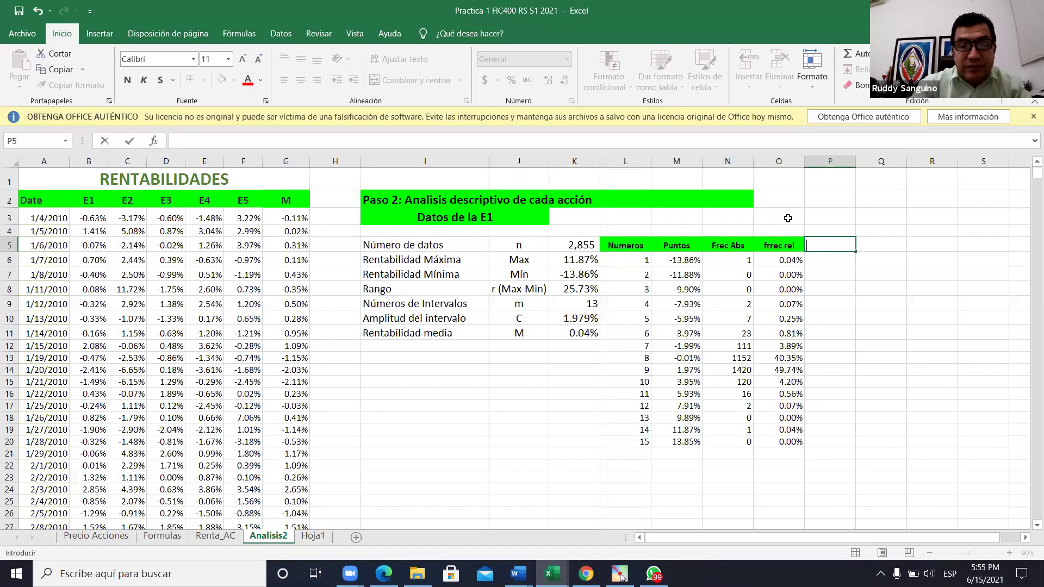
# Step: Add the label "Monto" in O3, above the frrec rel column
pyautogui.click(788, 218)
pyautogui.write('Dat')
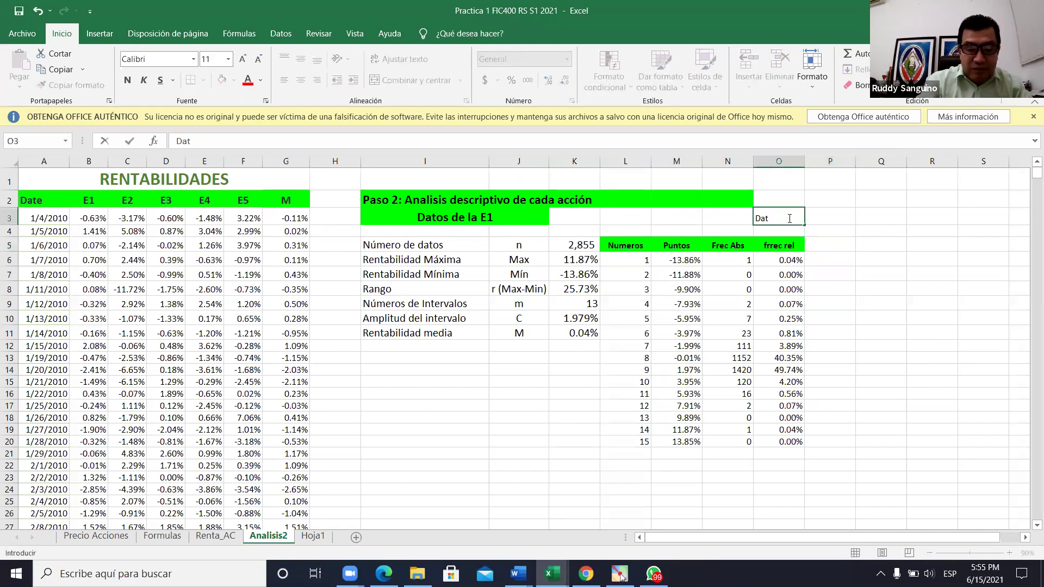
pyautogui.press('BackSpace')
pyautogui.press('BackSpace')
pyautogui.write('Monto')
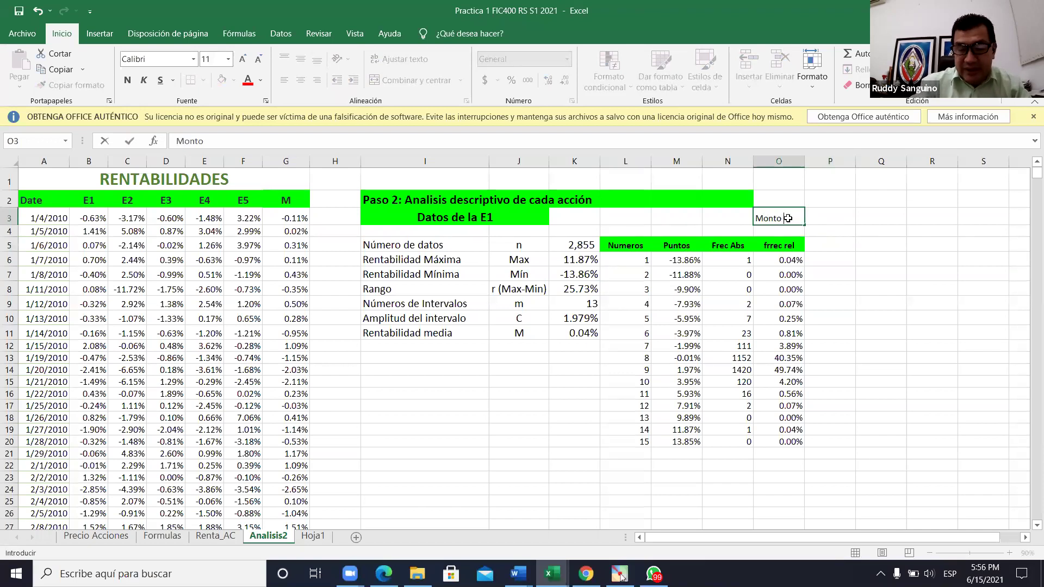
# Step: Enter 15000 as the Monto value in P3 and apply the thousands-separator number format
pyautogui.press('Tab')
pyautogui.write('1000')
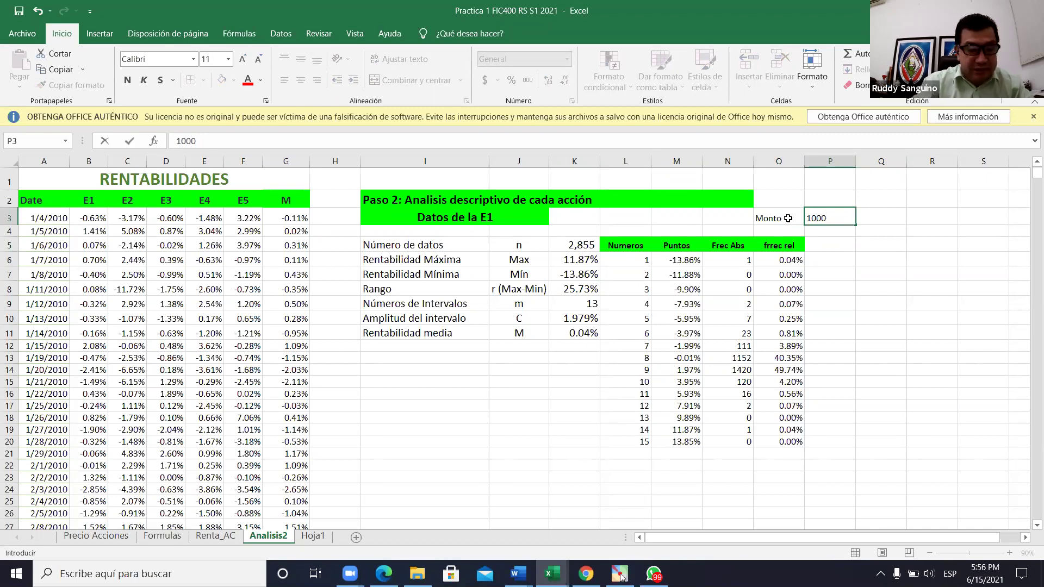
pyautogui.press('BackSpace')
pyautogui.press('BackSpace')
pyautogui.press('BackSpace')
pyautogui.write('5000')
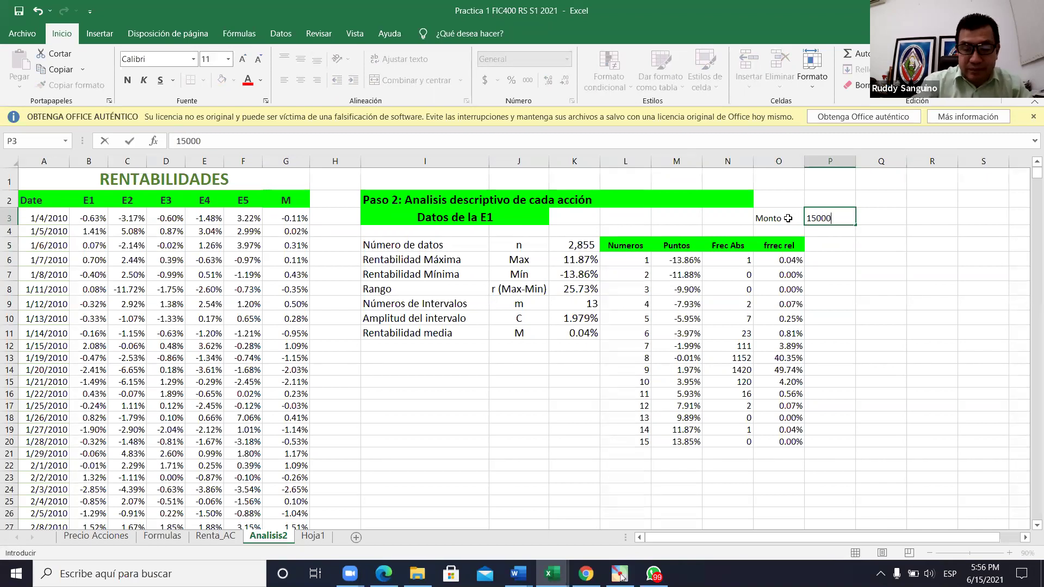
pyautogui.hotkey('ctrl', 'Return')
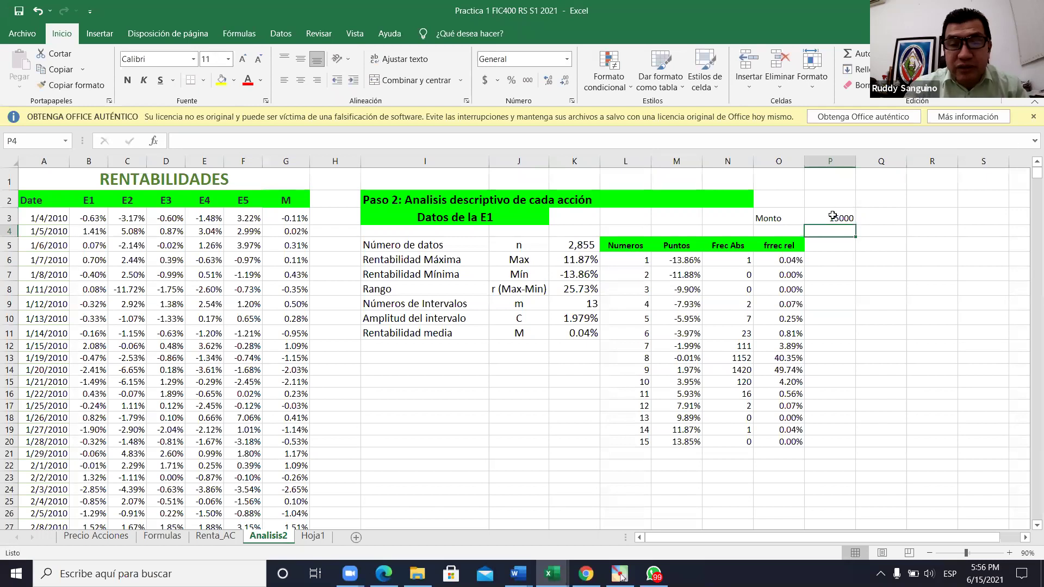
pyautogui.click(527, 80)
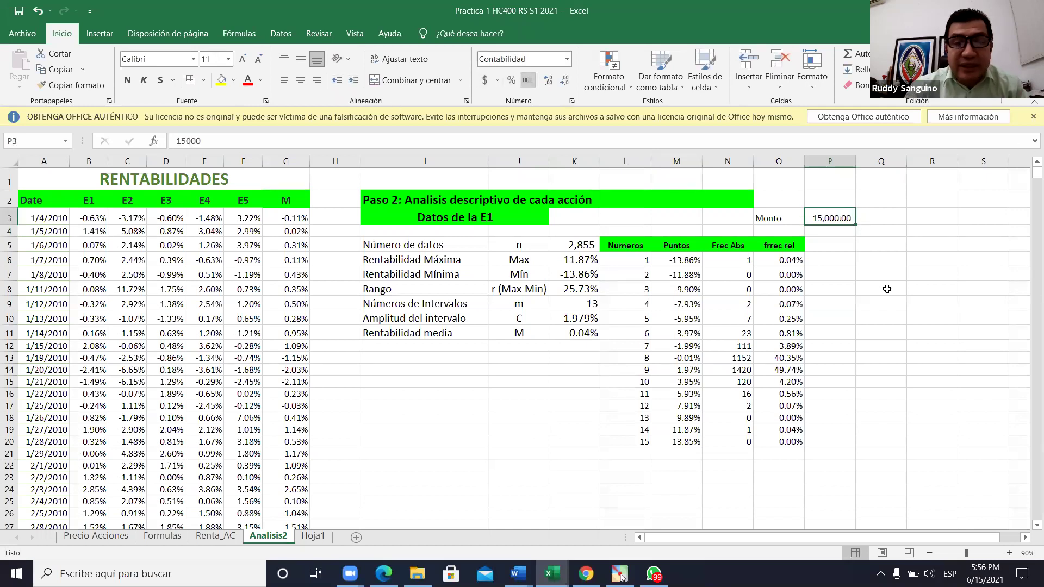
# Step: Add the column header "Monto" in P5, beside frrec rel, and select P6 beneath it
pyautogui.click(853, 289)
pyautogui.click(842, 243)
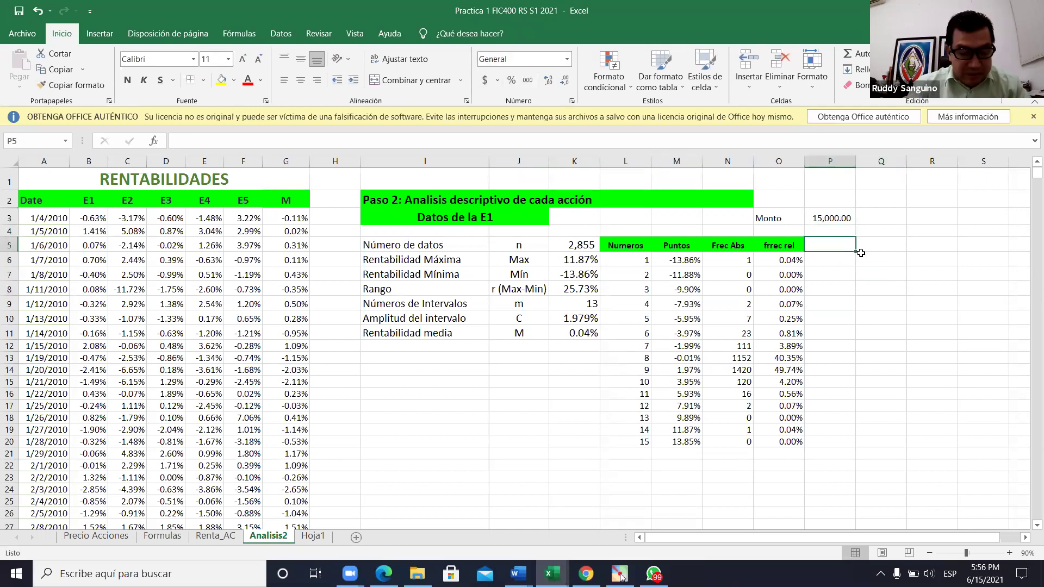
pyautogui.write('Monto')
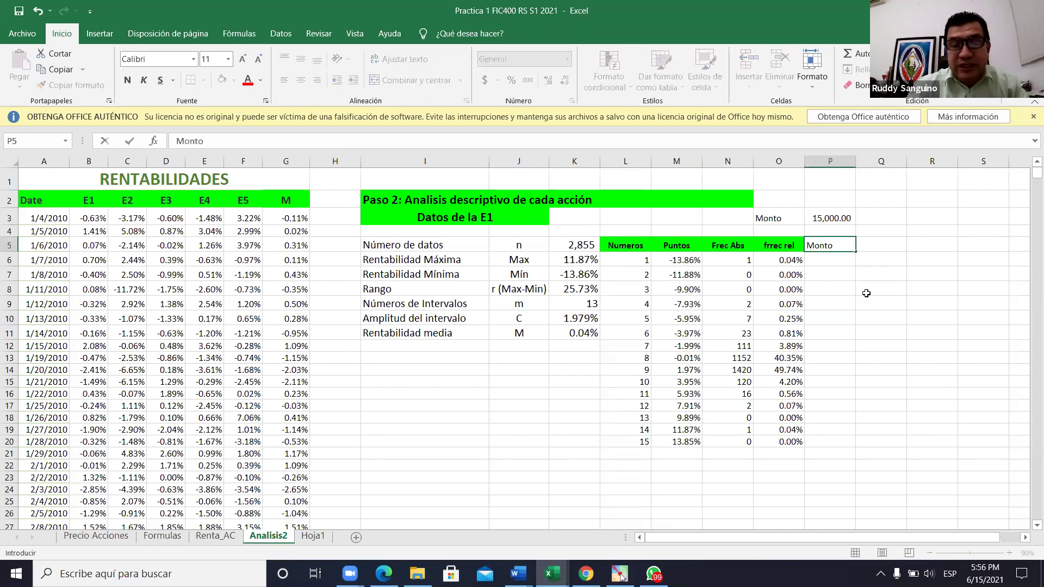
pyautogui.click(863, 300)
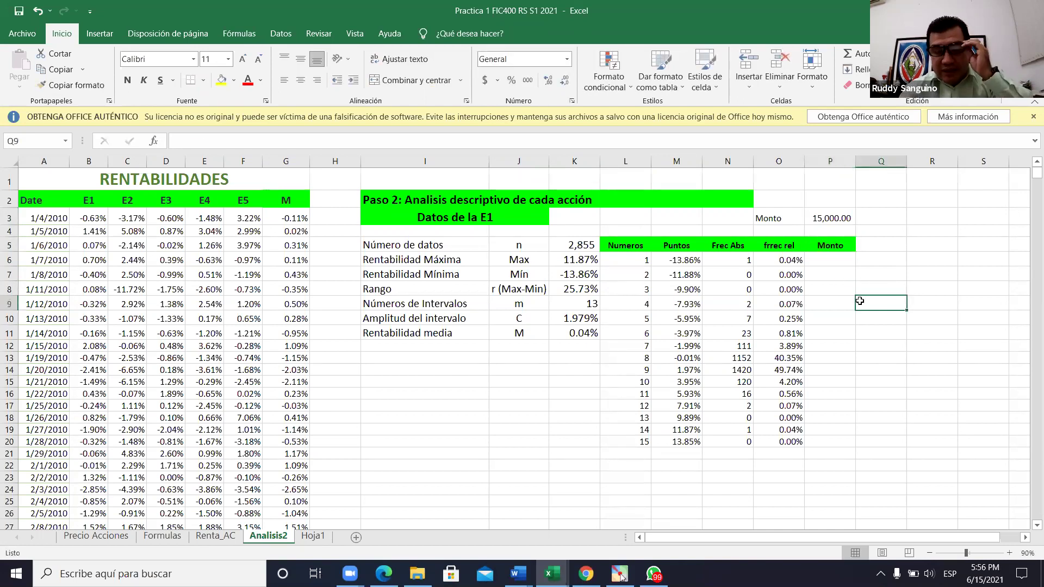
pyautogui.press('Left')
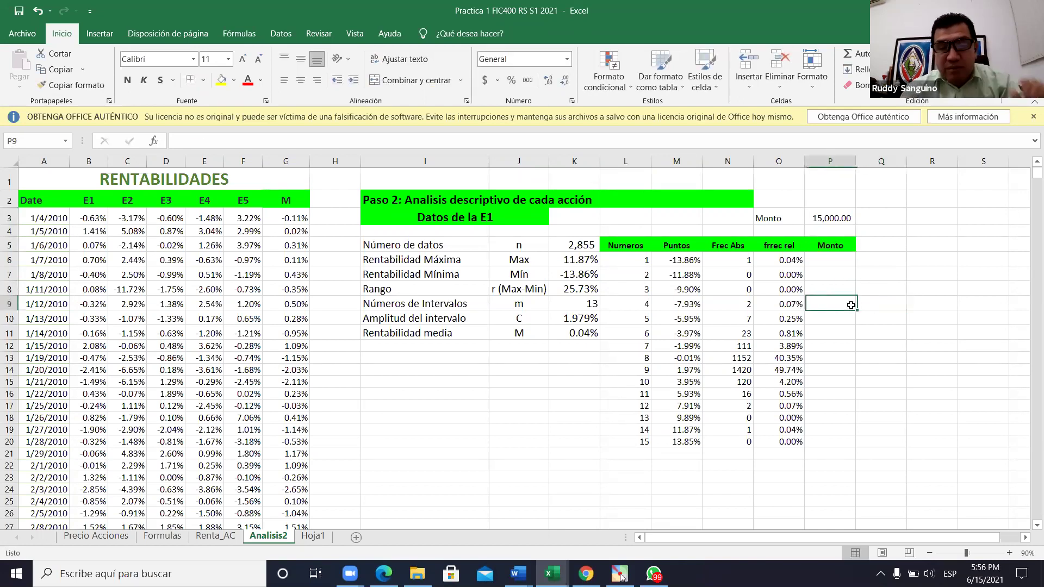
pyautogui.click(842, 265)
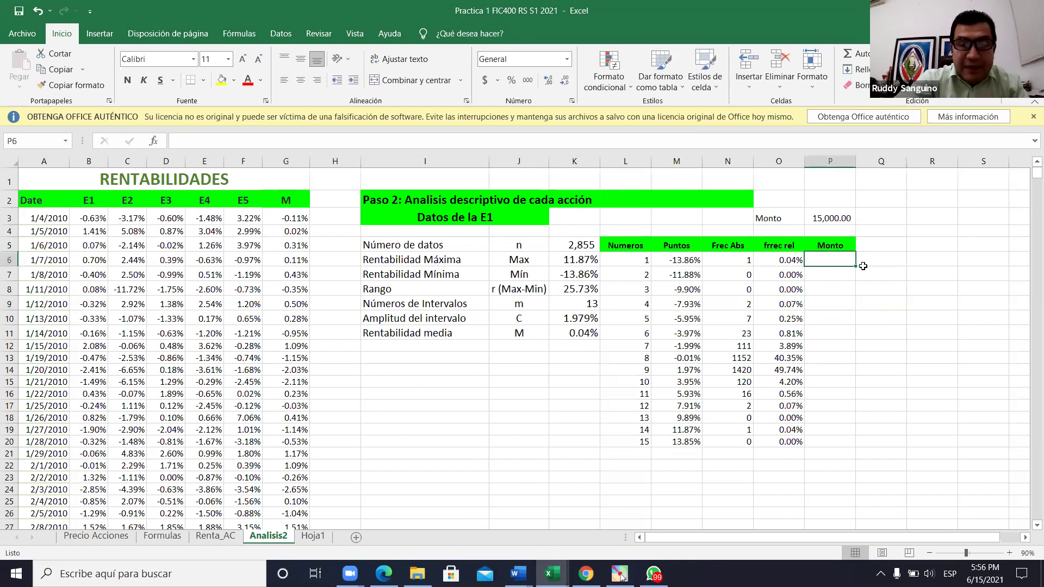
# Step: Calculate the first interval's Monto in P6 with the formula =$P$3*M6, keeping P3 as an absolute reference
pyautogui.write('=')
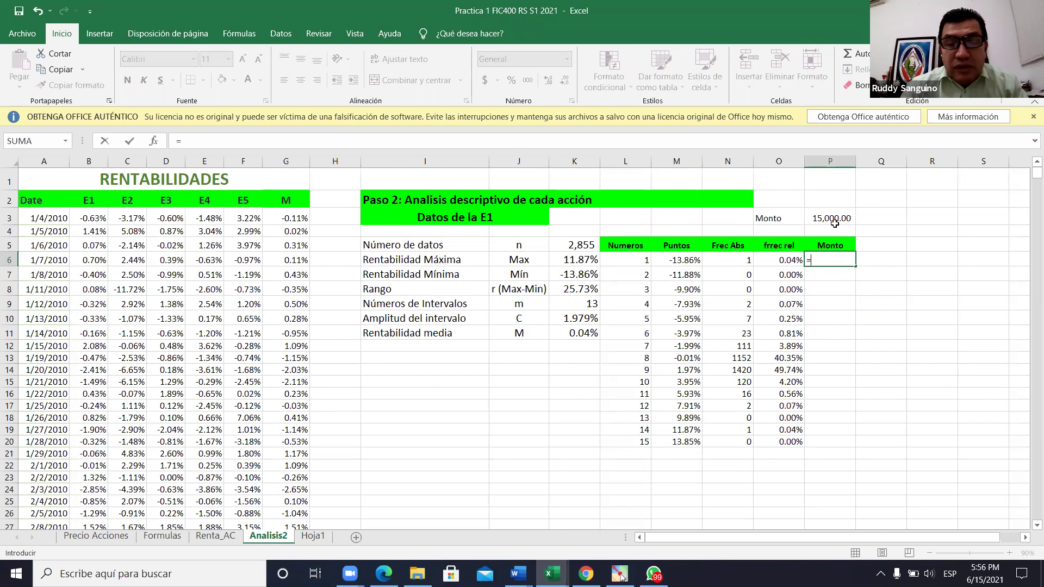
pyautogui.click(862, 223)
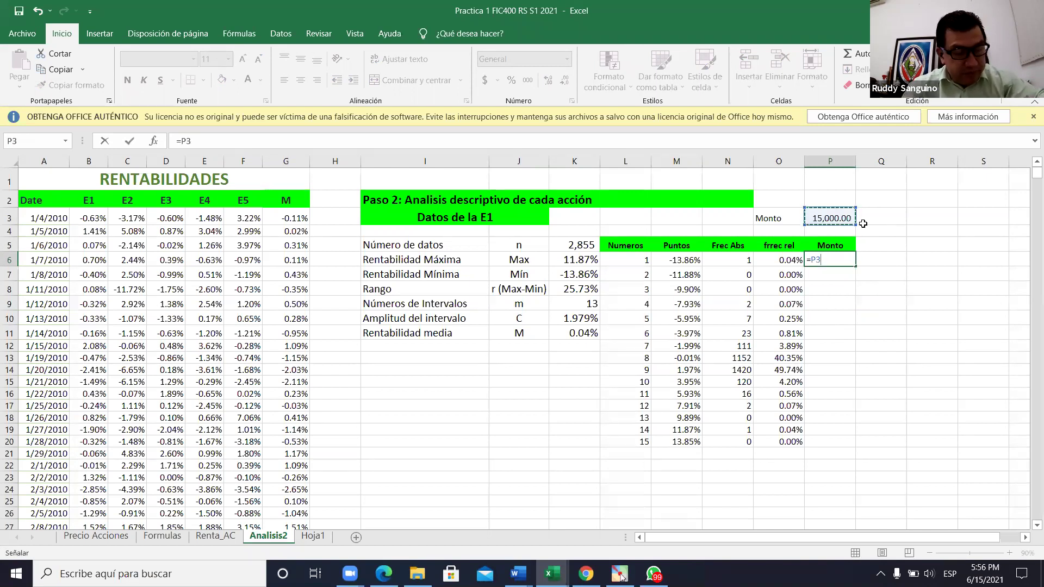
pyautogui.press('F4')
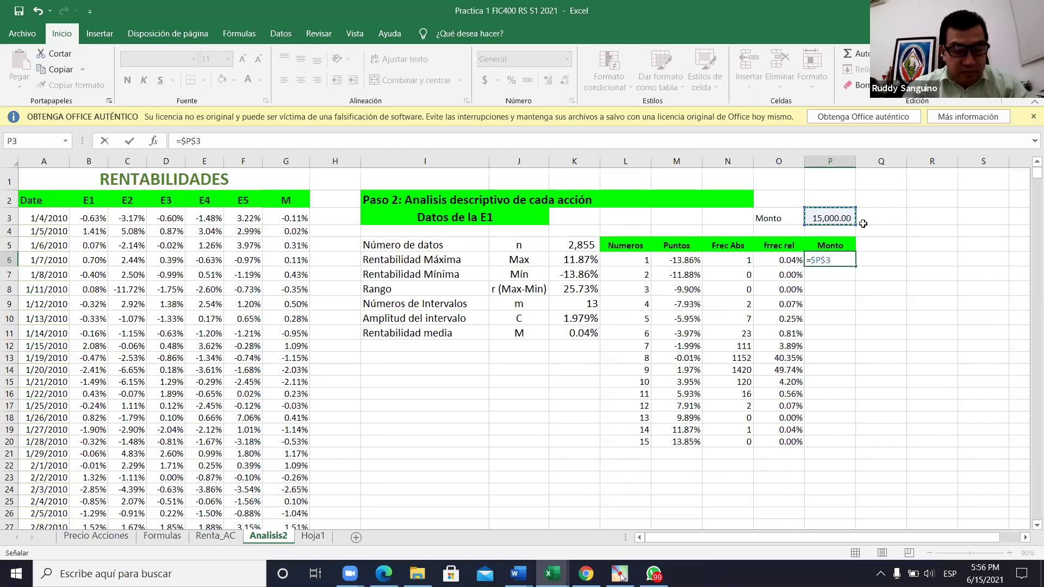
pyautogui.write('*')
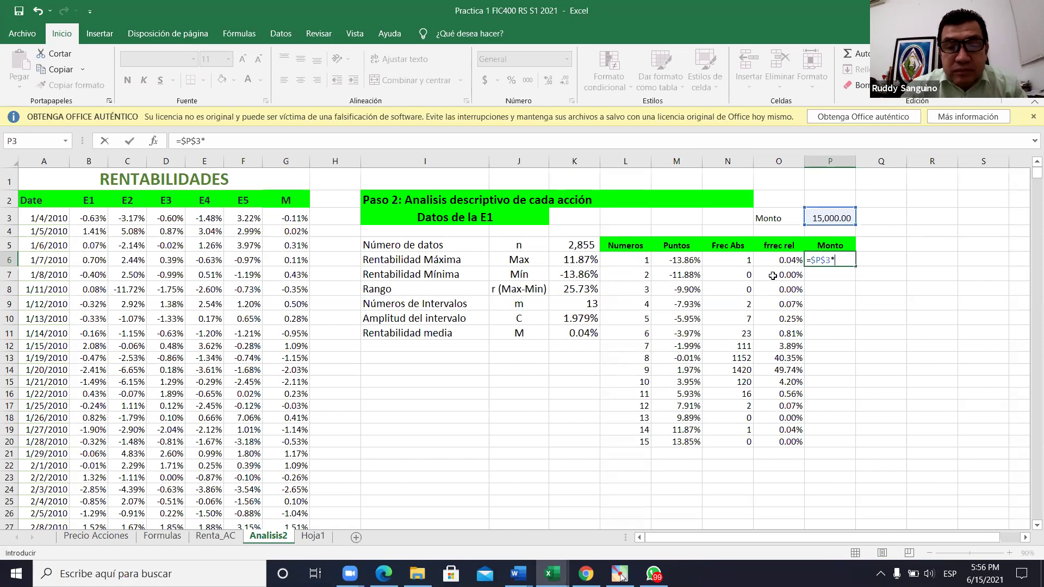
pyautogui.click(676, 261)
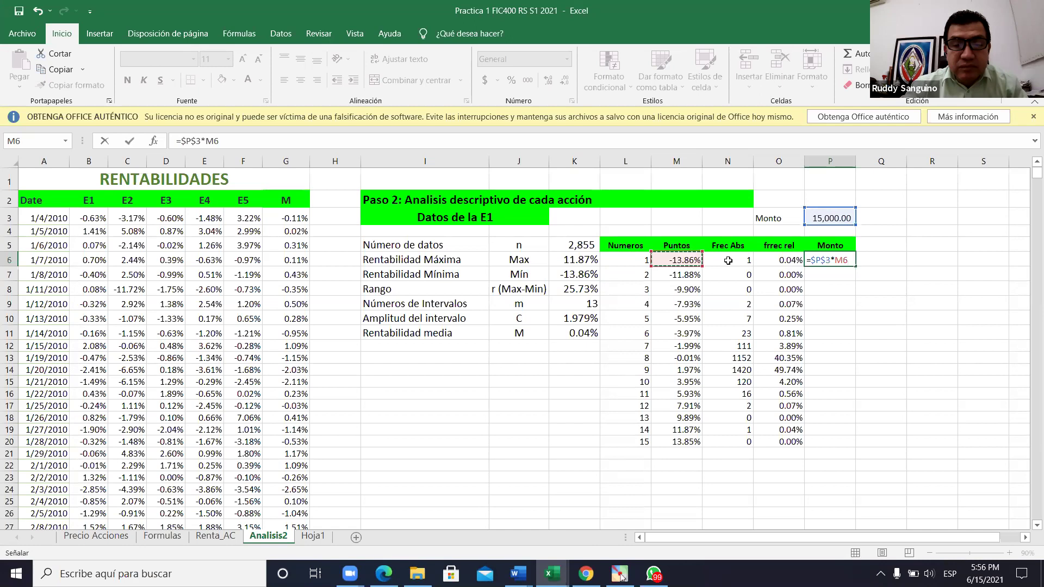
pyautogui.press('Return')
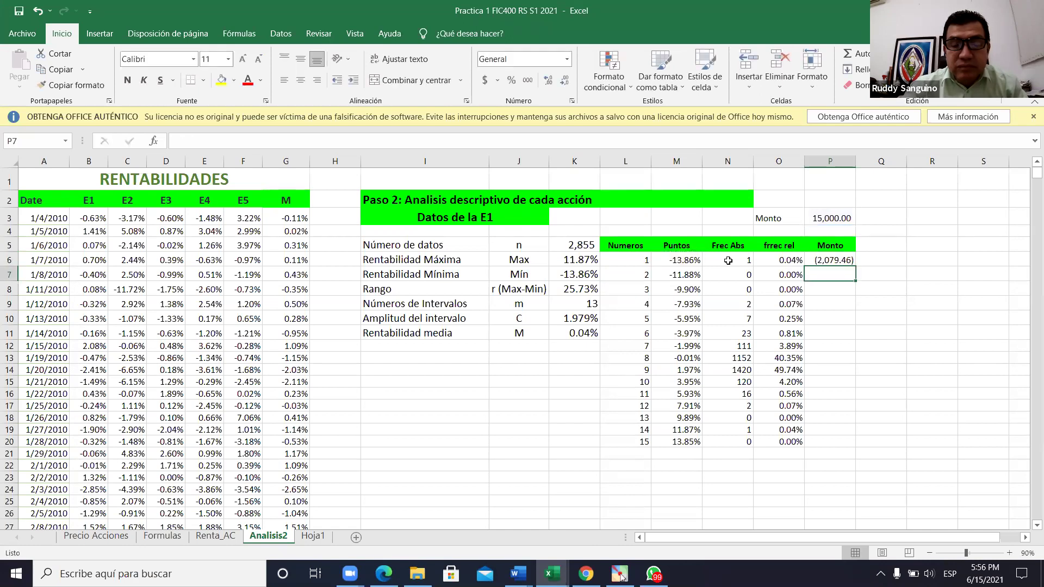
# Step: Fill the Monto formula from P6 down to P20 for all the intervals
pyautogui.click(851, 263)
pyautogui.moveTo(856, 266); pyautogui.dragTo(855, 445)
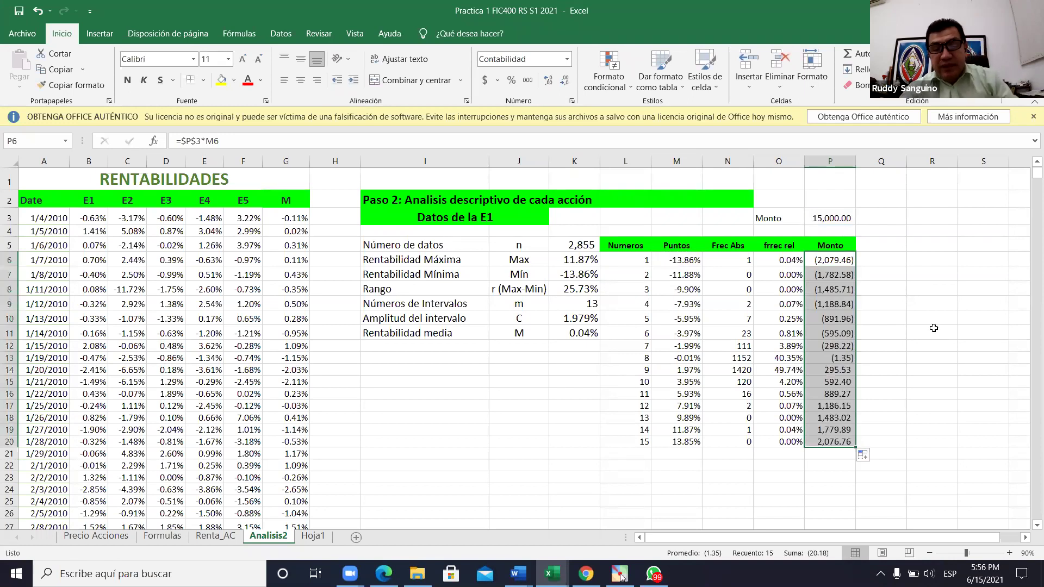
pyautogui.click(931, 331)
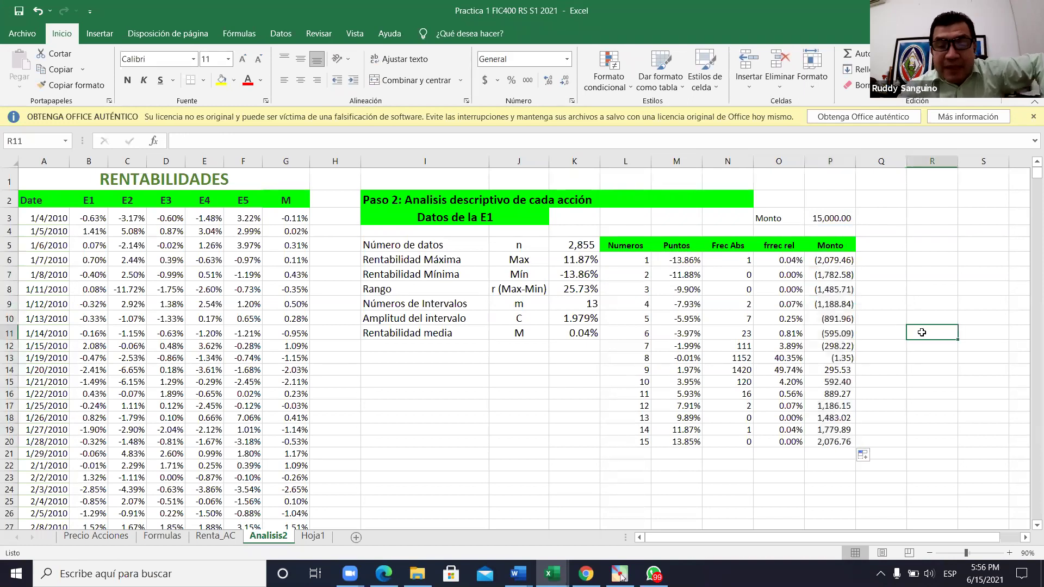
# Step: Format the Monto label and amount in O3:P3 with font size 14, a blue-grey fill and bold text
pyautogui.click(845, 222)
pyautogui.moveTo(790, 218); pyautogui.dragTo(827, 218)
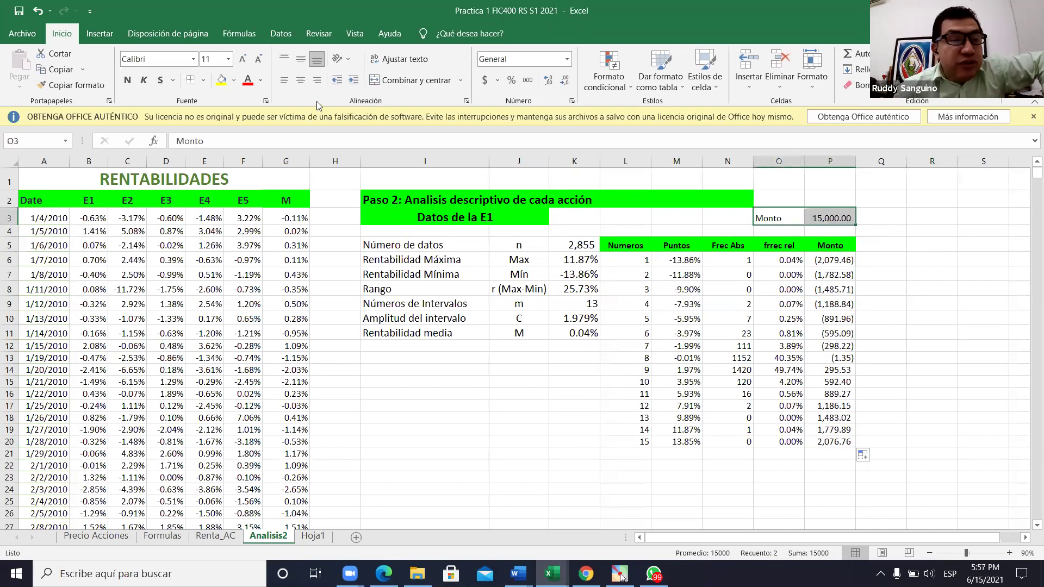
pyautogui.click(243, 66)
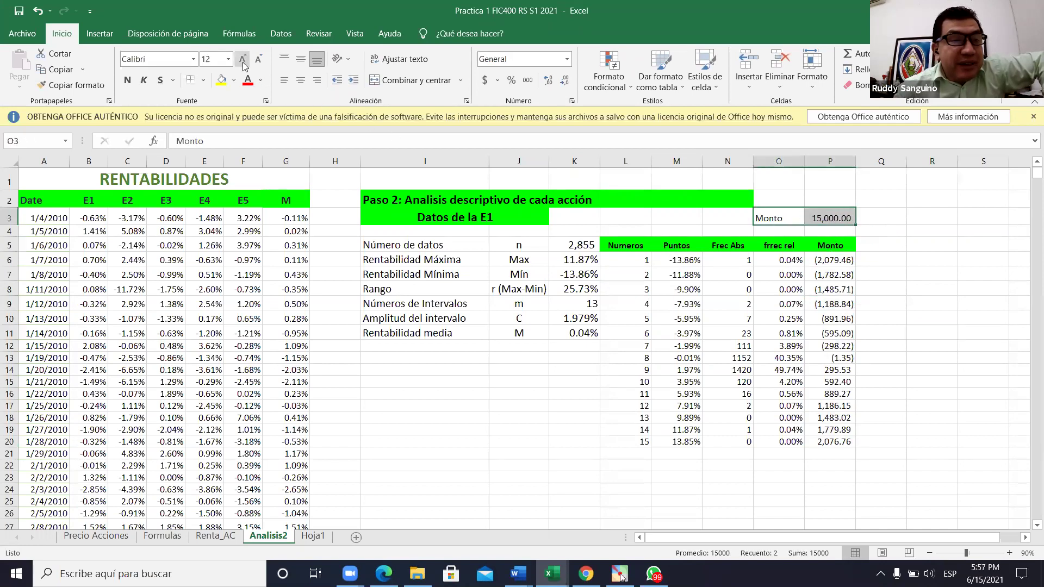
pyautogui.click(243, 64)
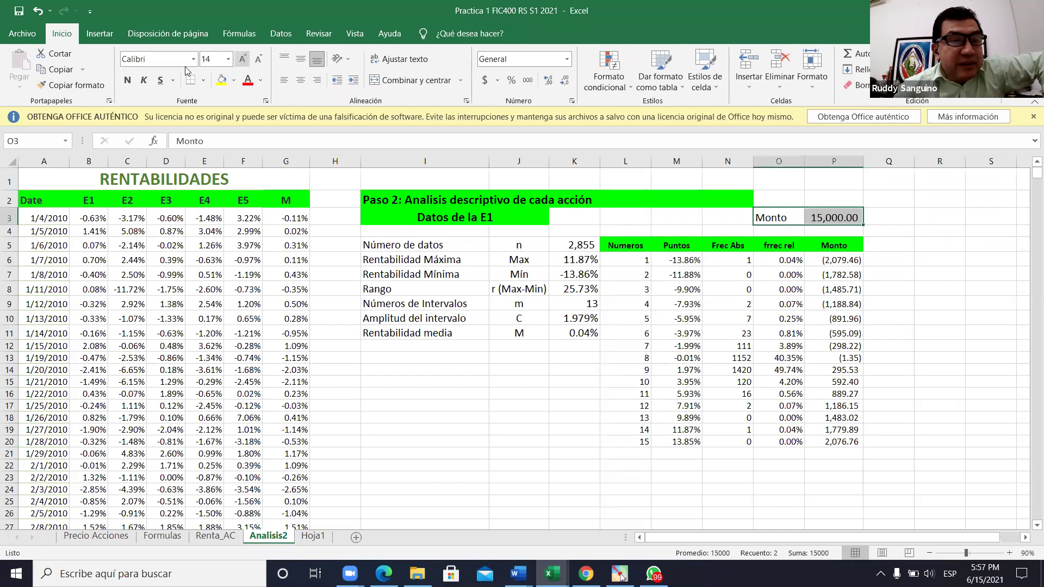
pyautogui.click(234, 81)
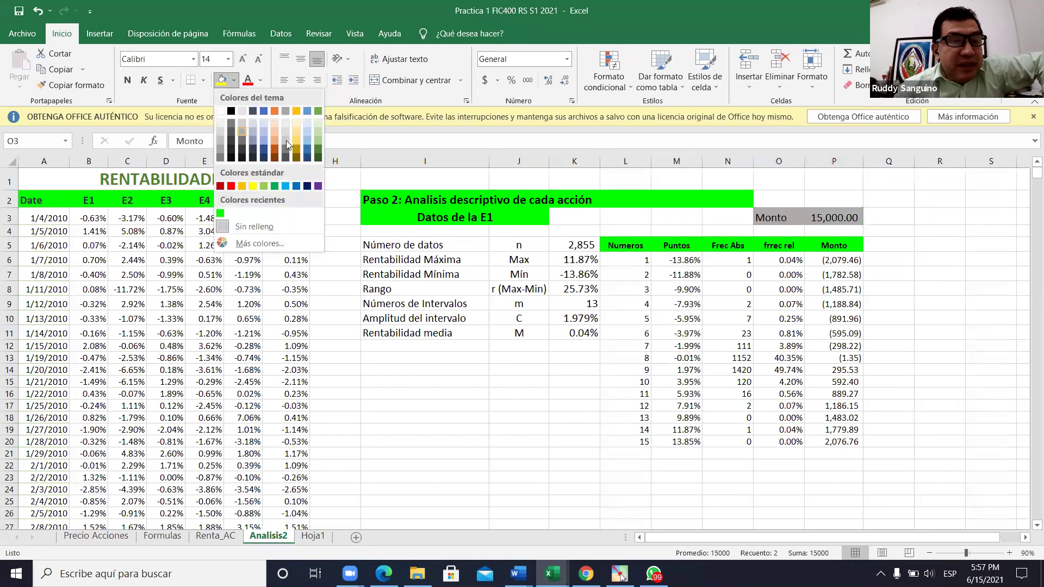
pyautogui.click(254, 130)
pyautogui.click(127, 80)
# Step: Autofit the width of column P and remove both decimals from the Monto amount in P3
pyautogui.doubleClick(863, 161)
pyautogui.click(901, 320)
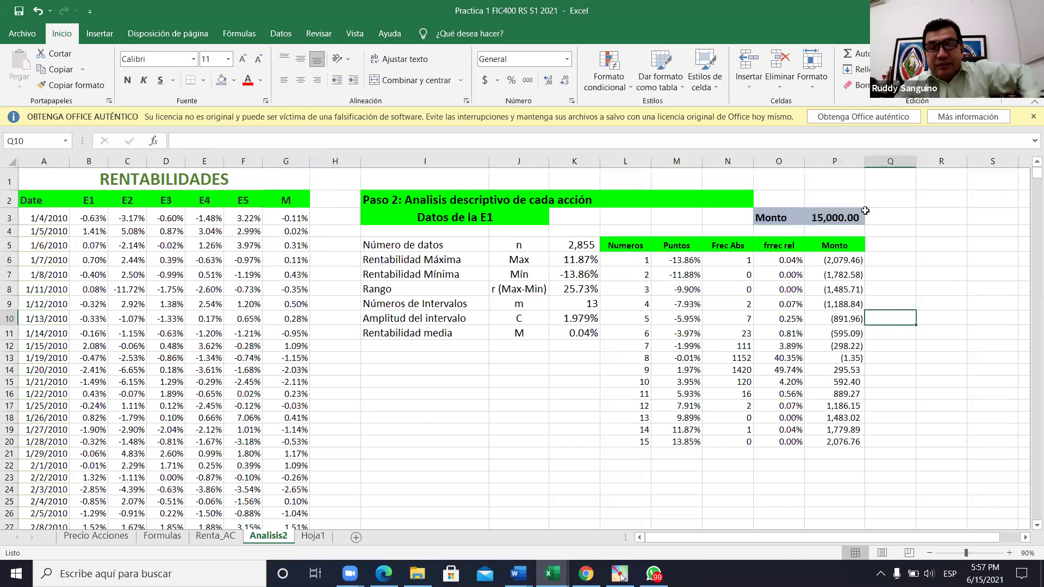
pyautogui.click(837, 214)
pyautogui.click(564, 80)
pyautogui.click(564, 80)
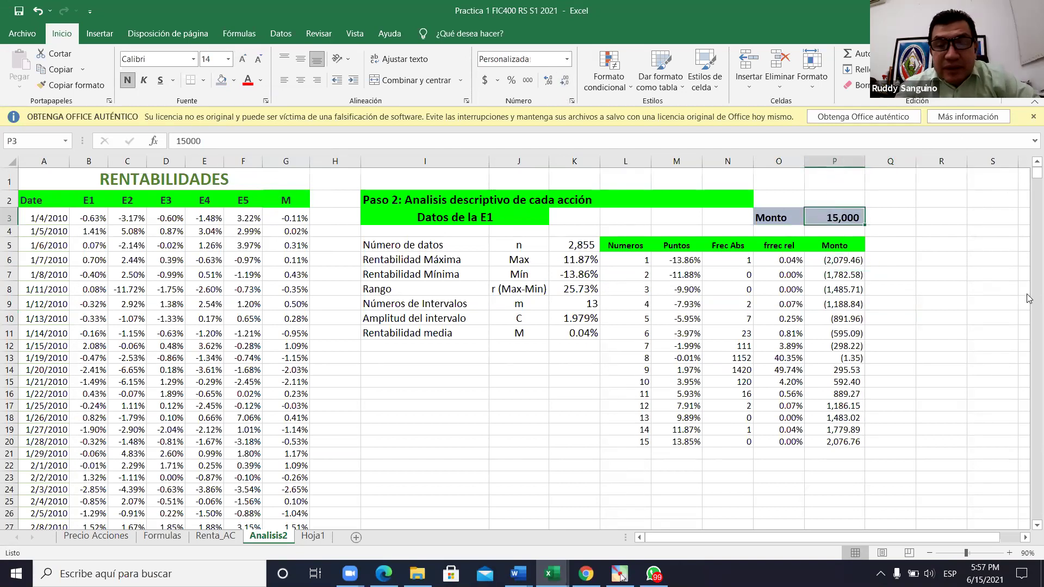
# Step: Compare the Monto with the frequencies of the extreme intervals 1 and 14, in rows 6 and 19
pyautogui.click(848, 264)
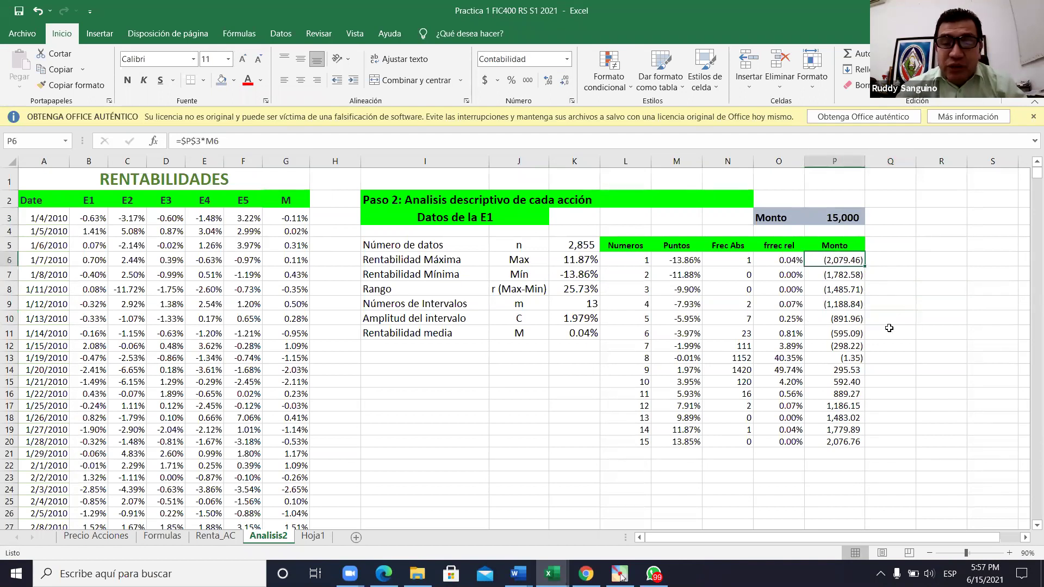
pyautogui.click(778, 265)
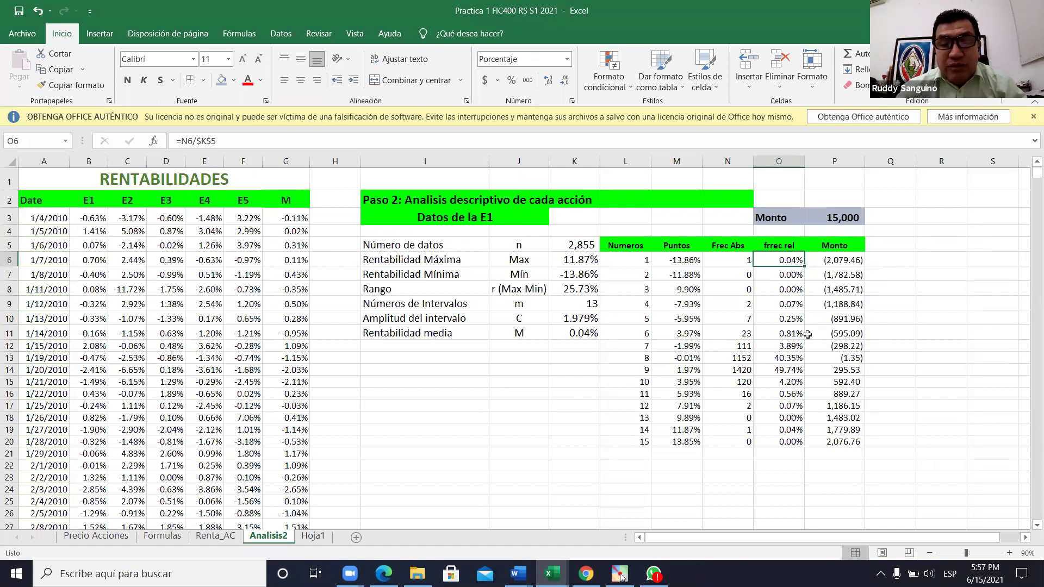
pyautogui.click(852, 267)
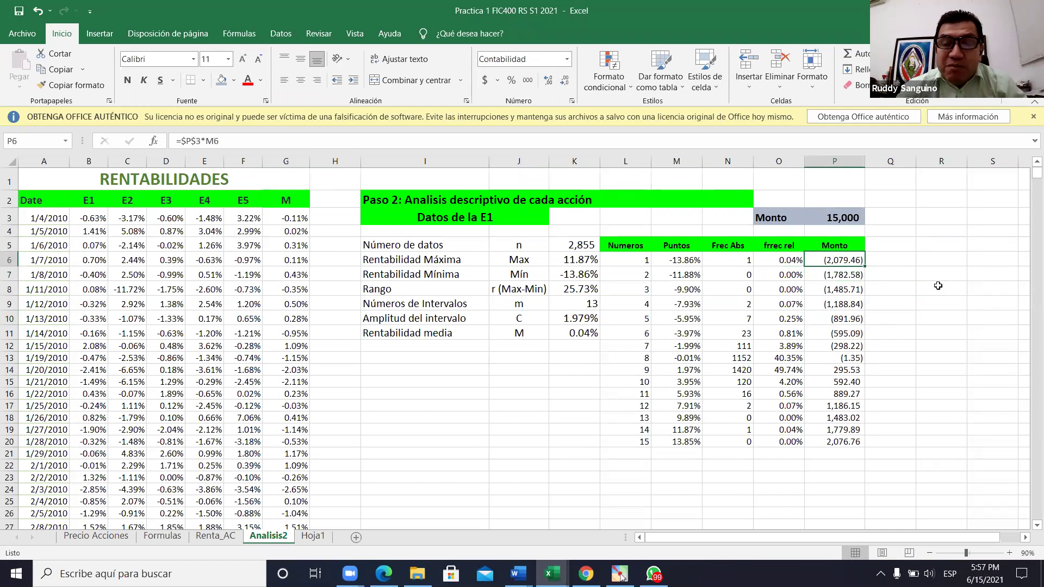
pyautogui.click(936, 289)
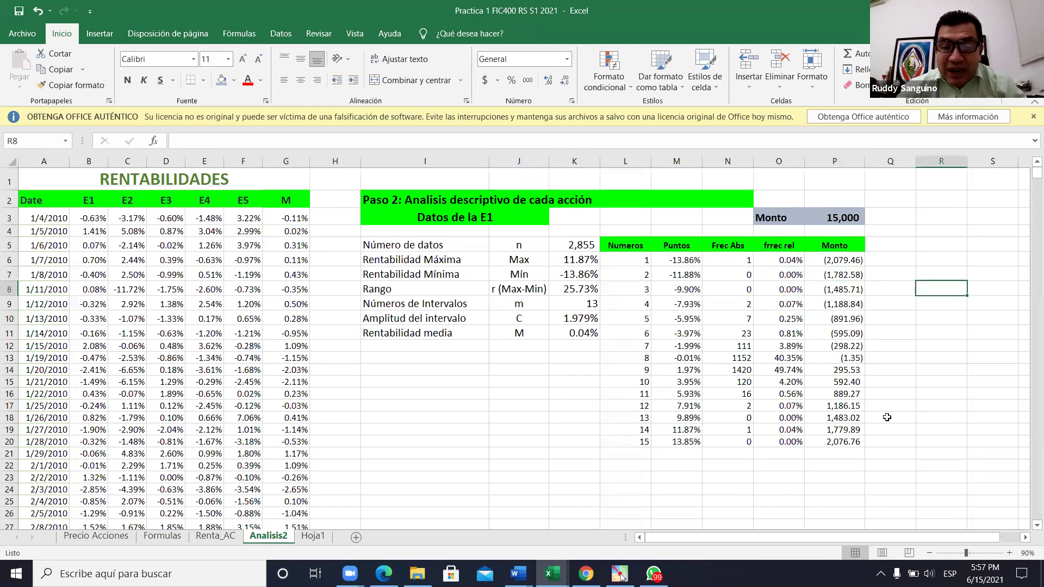
pyautogui.click(839, 430)
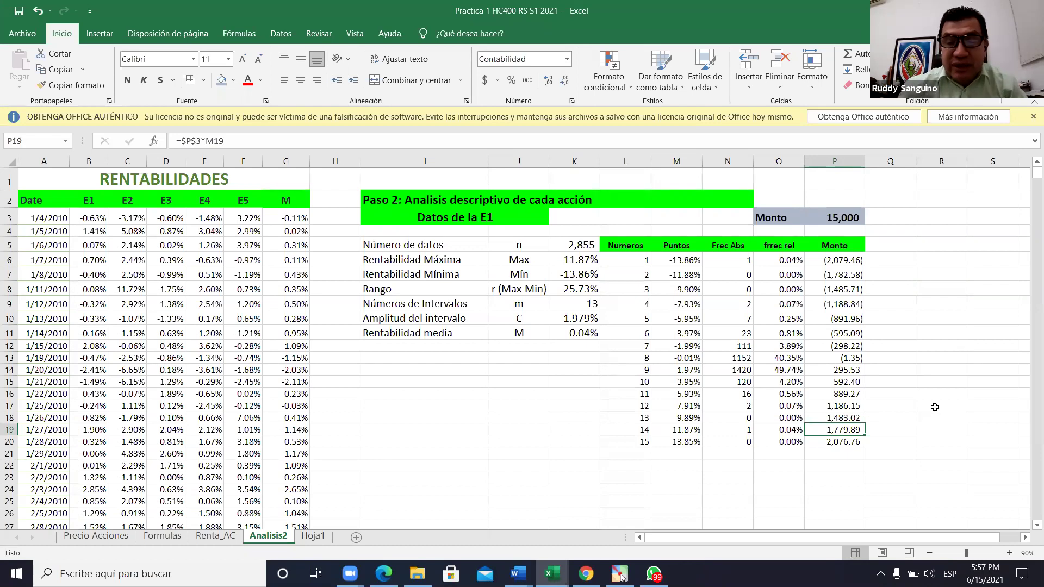
pyautogui.click(748, 429)
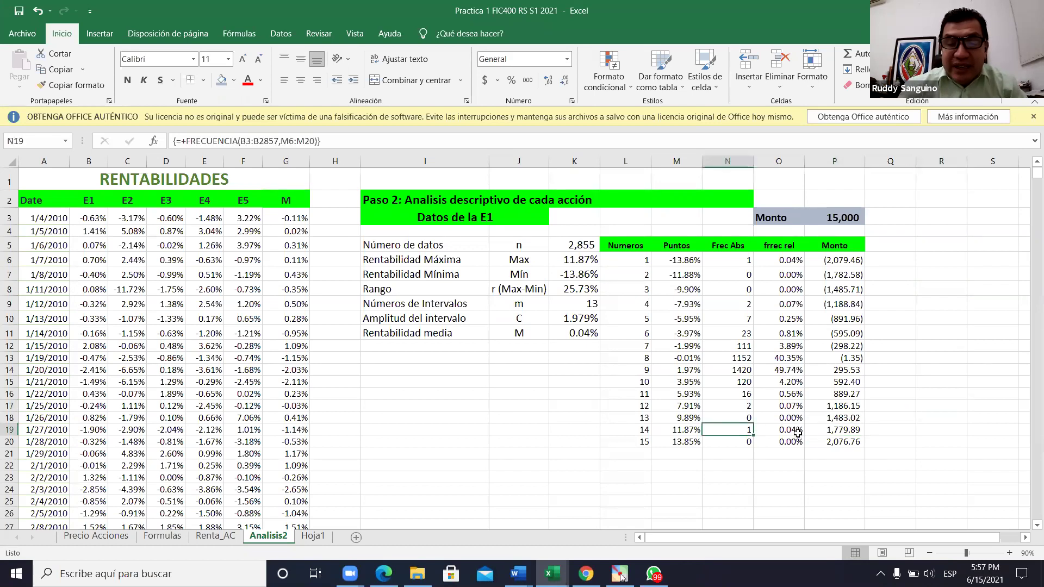
pyautogui.click(797, 431)
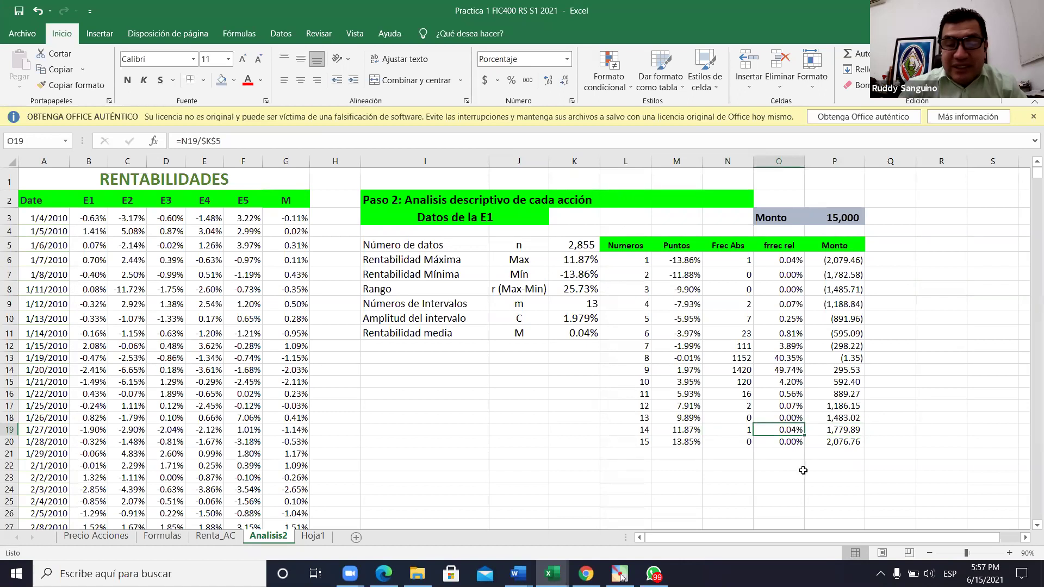
pyautogui.click(807, 474)
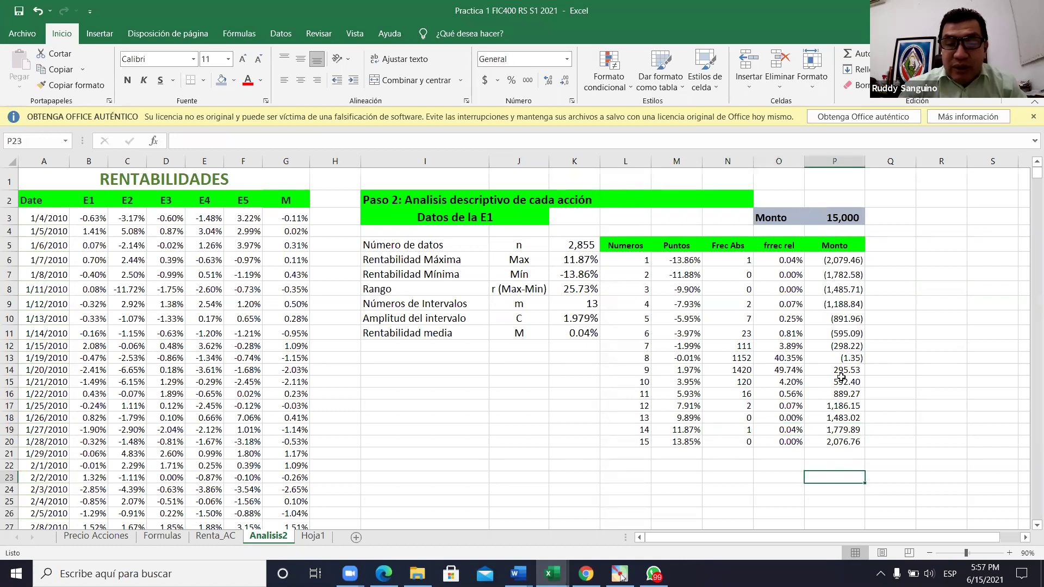
# Step: Compare the Monto with the relative frequency of intervals 9 and 10, in rows 14 and 15
pyautogui.click(841, 372)
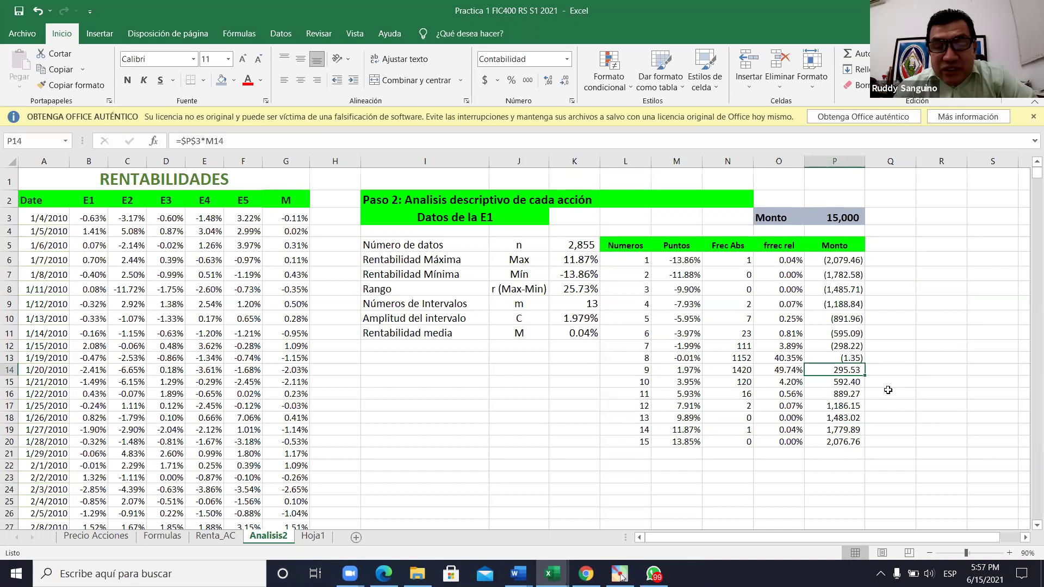
pyautogui.click(781, 369)
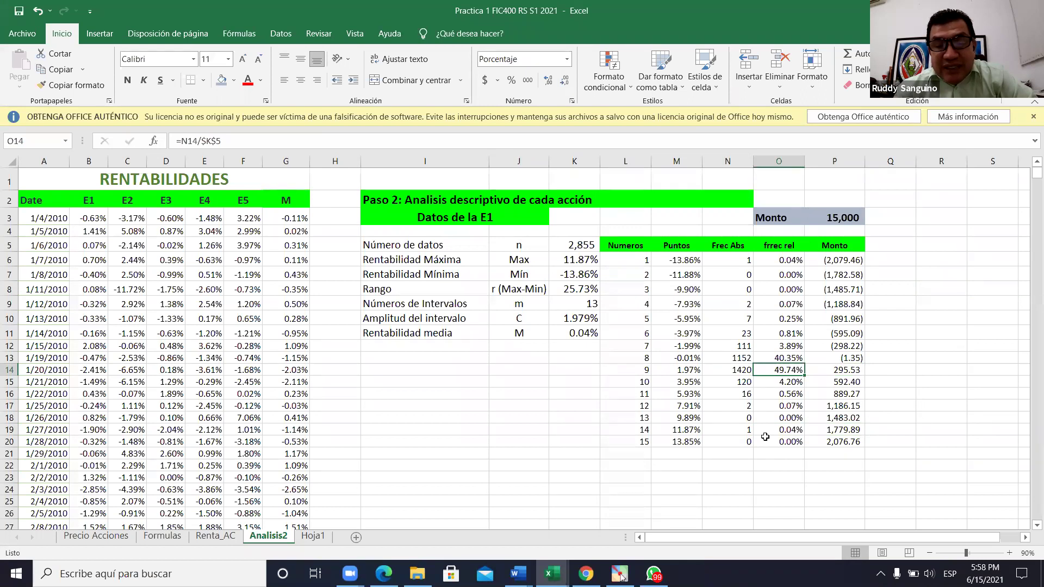
pyautogui.click(759, 442)
pyautogui.click(783, 384)
pyautogui.click(853, 382)
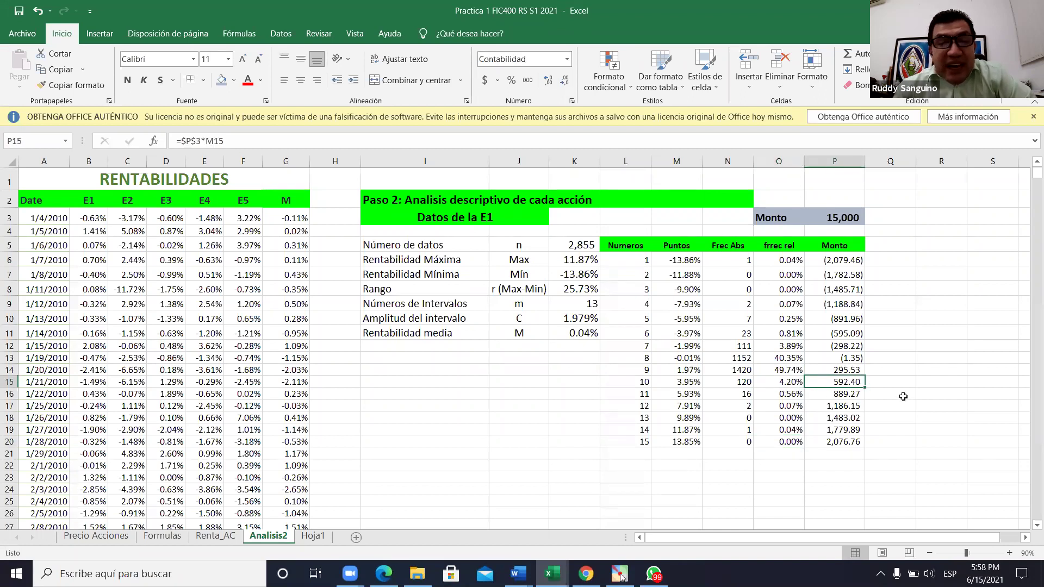
pyautogui.click(784, 384)
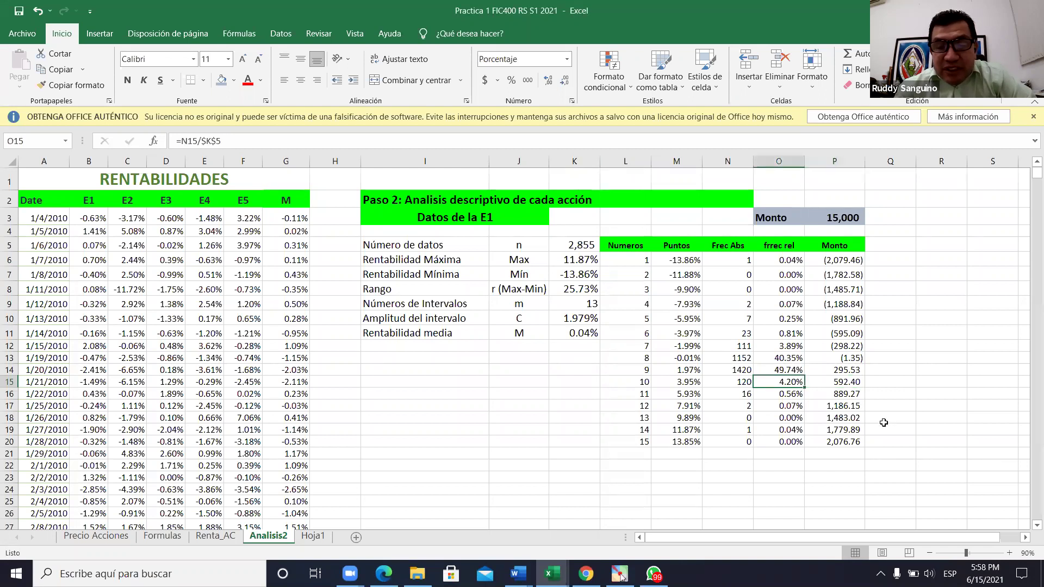
pyautogui.click(987, 318)
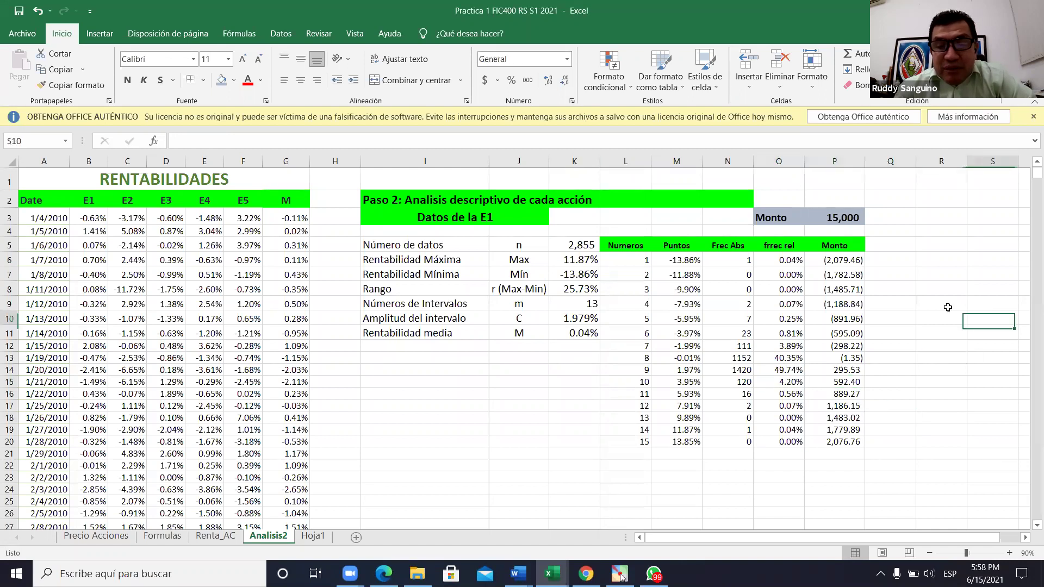
# Step: Add the column header "Grafico" in Q5, beside the Monto column
pyautogui.moveTo(891, 248); pyautogui.dragTo(874, 434)
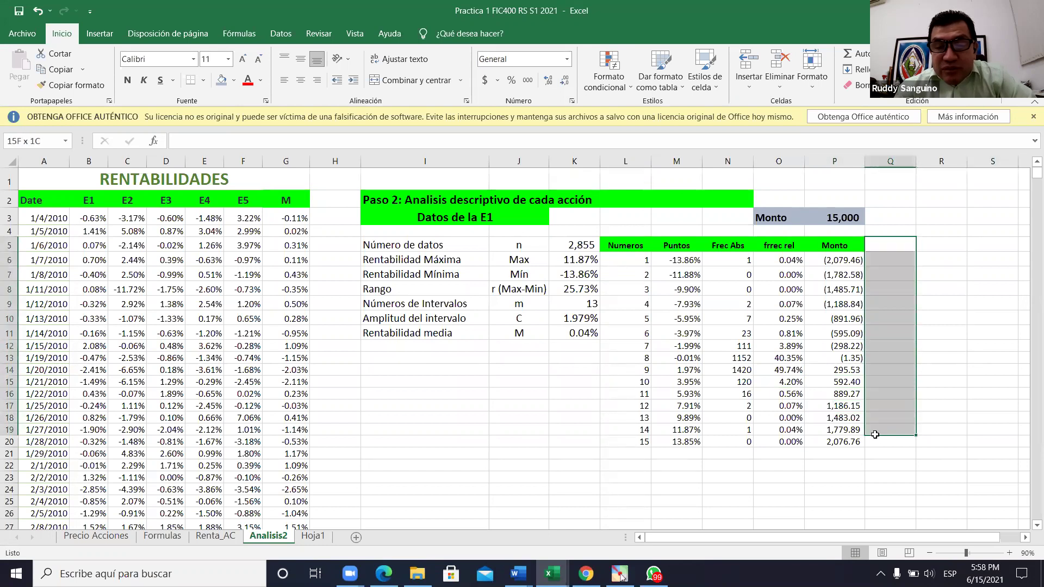
pyautogui.click(889, 248)
pyautogui.write('Grafico')
pyautogui.press('Return')
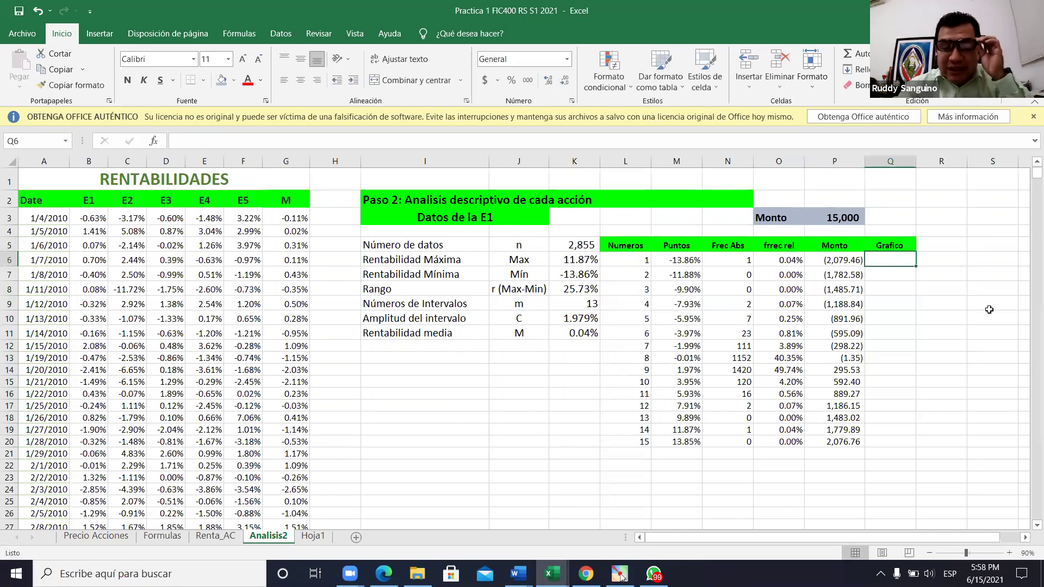
pyautogui.click(989, 317)
# Step: Select the empty cells Q6:Q20 under the Grafico header to hold the sparklines
pyautogui.moveTo(893, 256); pyautogui.dragTo(891, 442)
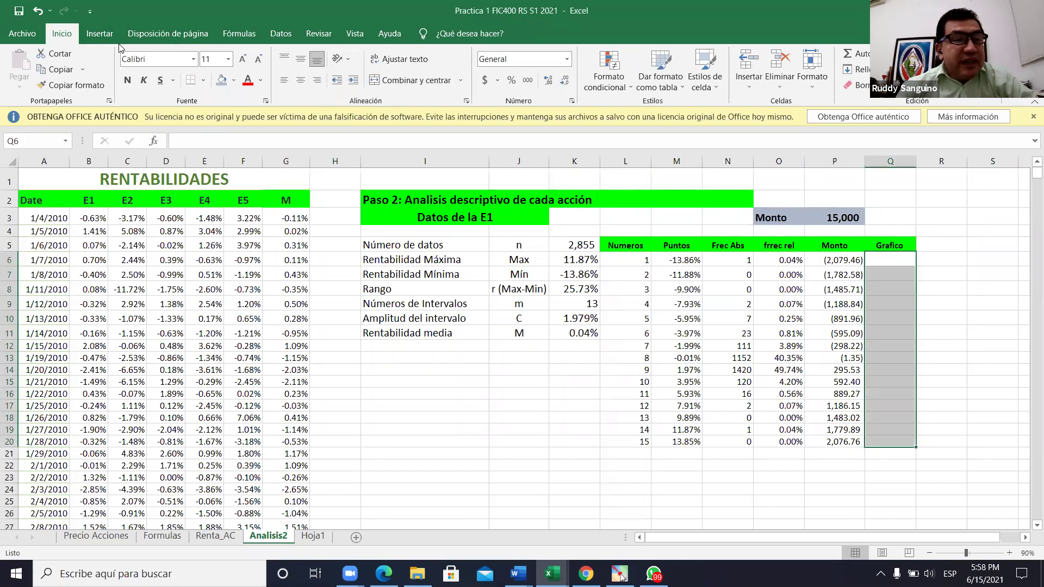
pyautogui.click(103, 34)
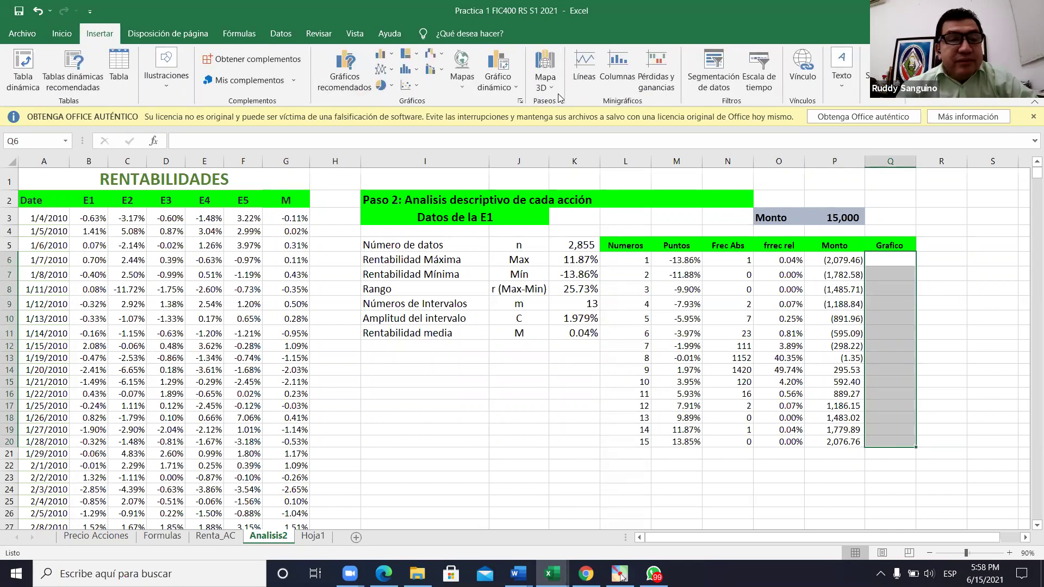
pyautogui.click(517, 89)
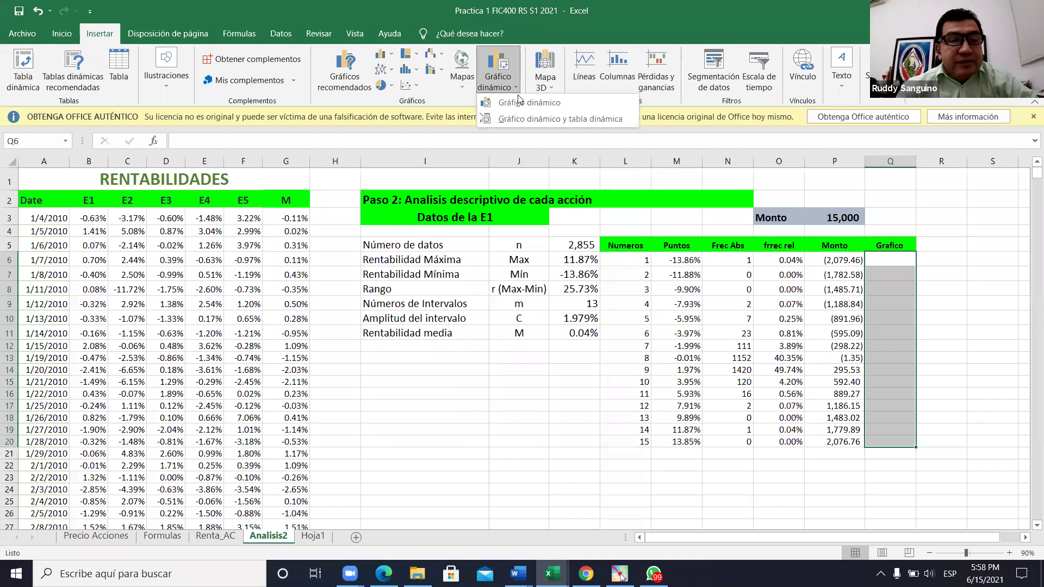
pyautogui.click(517, 89)
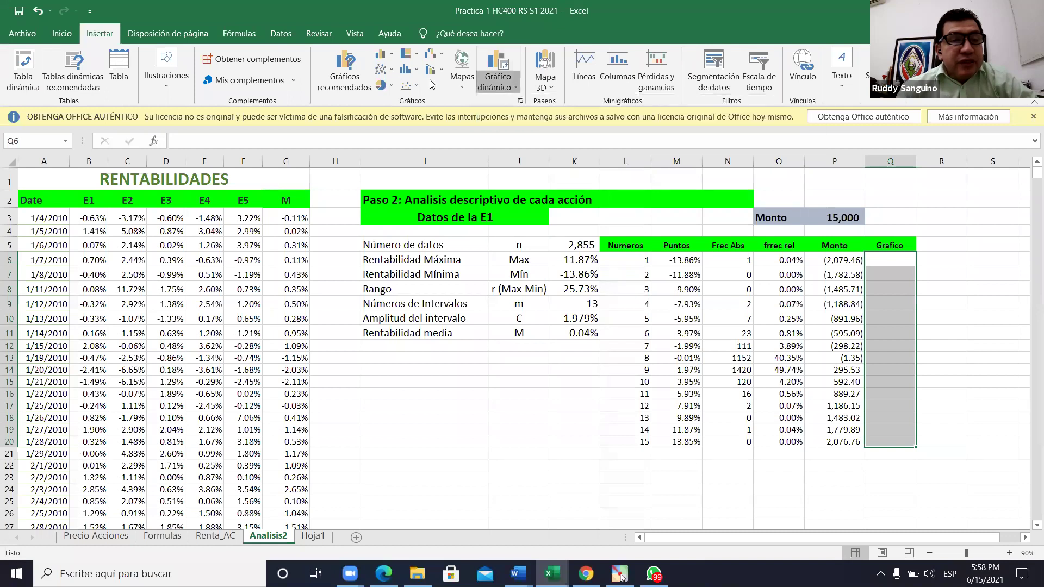
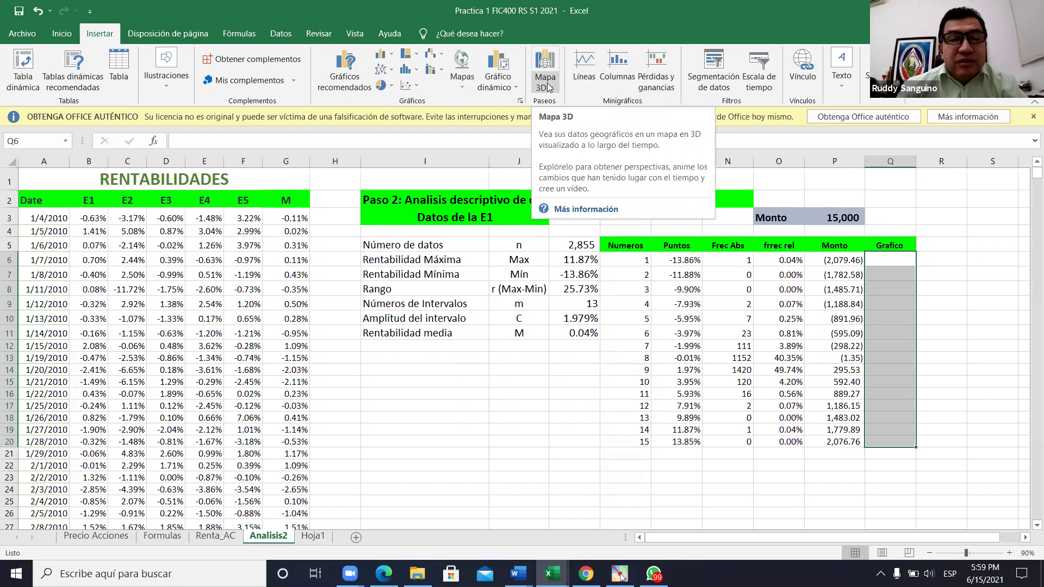
pyautogui.click(664, 76)
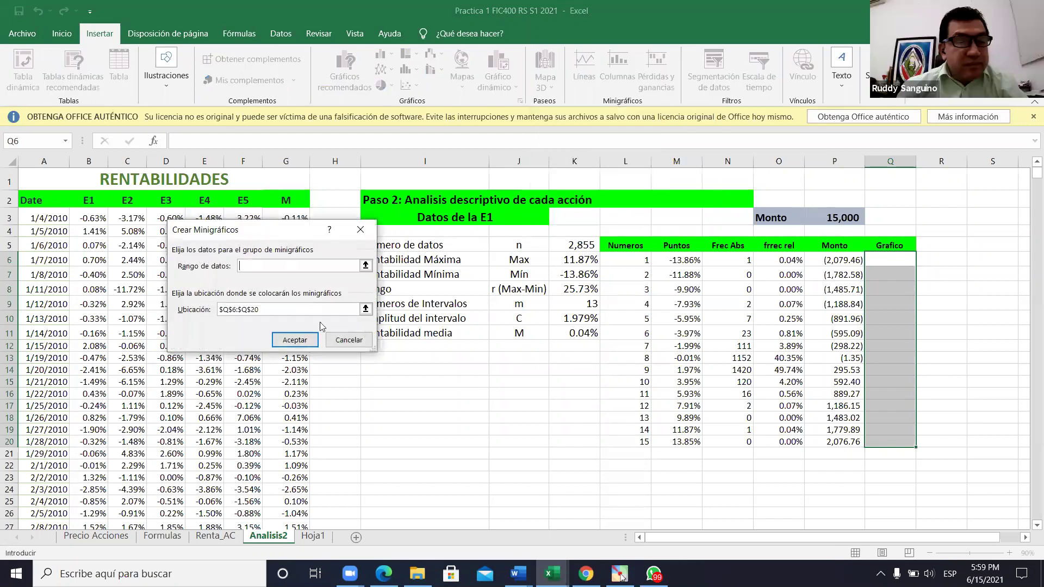
pyautogui.click(349, 339)
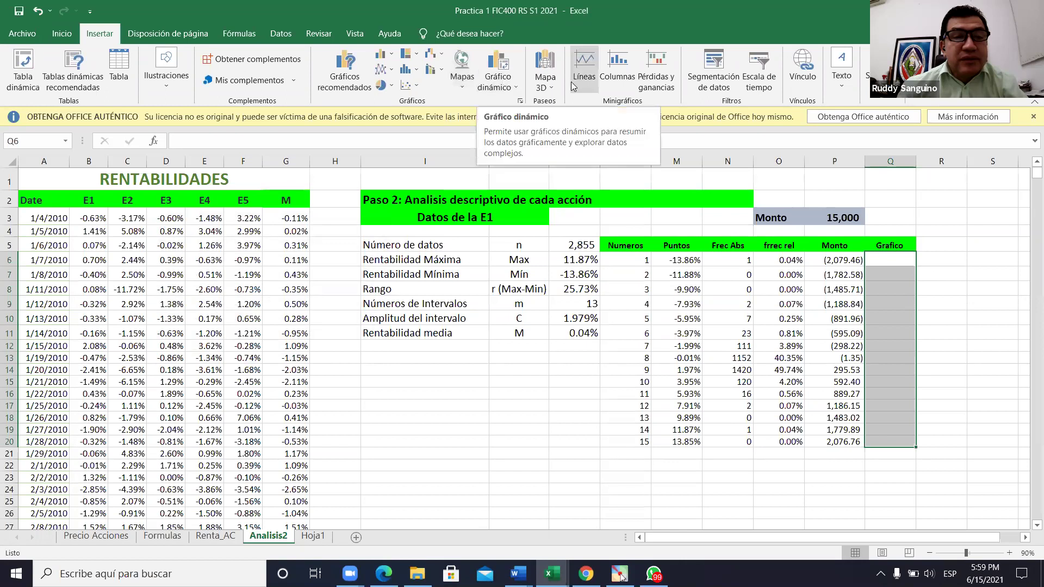
# Step: Insert win/loss sparklines in Q6:Q20 using the Puntos values M6:M20 as the data range
pyautogui.click(664, 80)
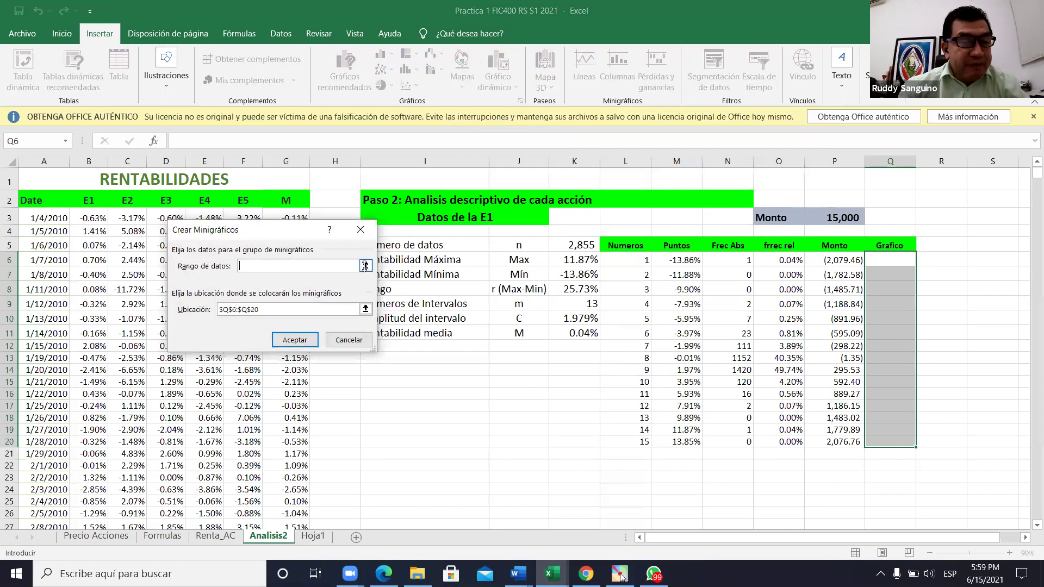
pyautogui.moveTo(832, 261); pyautogui.dragTo(832, 435)
pyautogui.moveTo(676, 260); pyautogui.dragTo(683, 443)
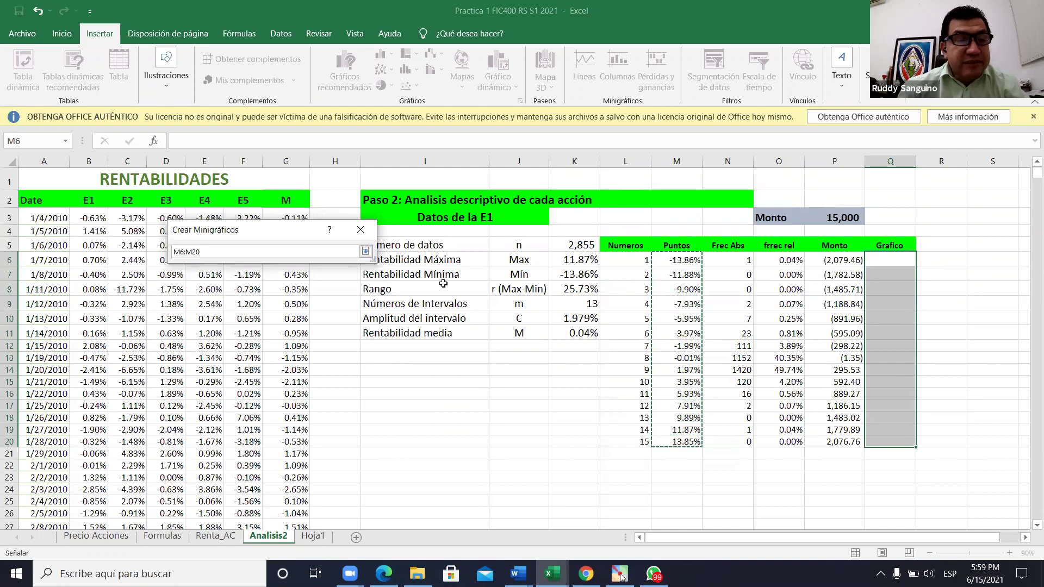
pyautogui.click(365, 251)
pyautogui.click(294, 339)
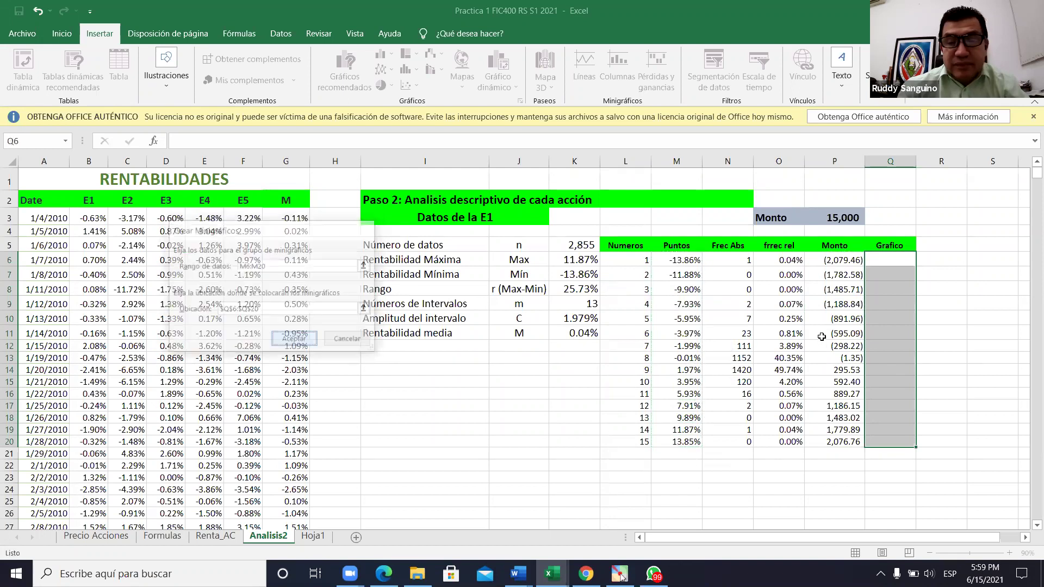
# Step: Apply the sparkline style with green gains and red losses to the Grafico column, and deselect it
pyautogui.click(620, 70)
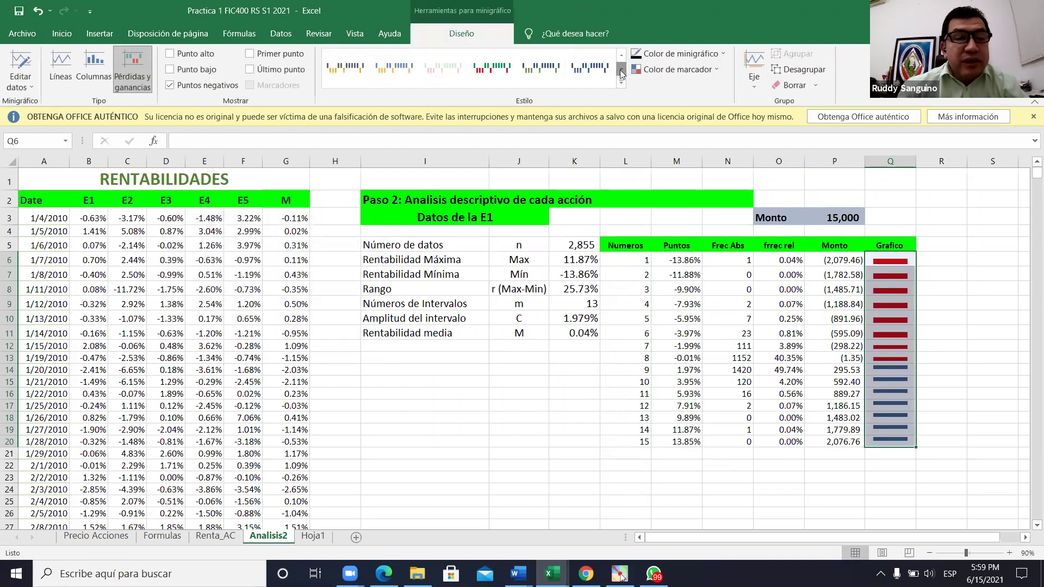
pyautogui.click(483, 76)
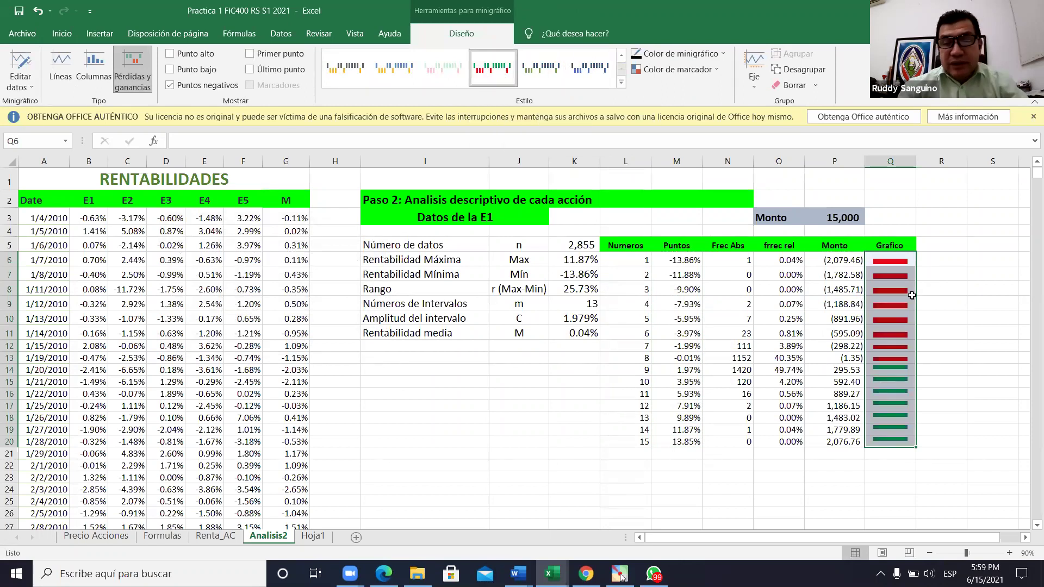
pyautogui.click(927, 298)
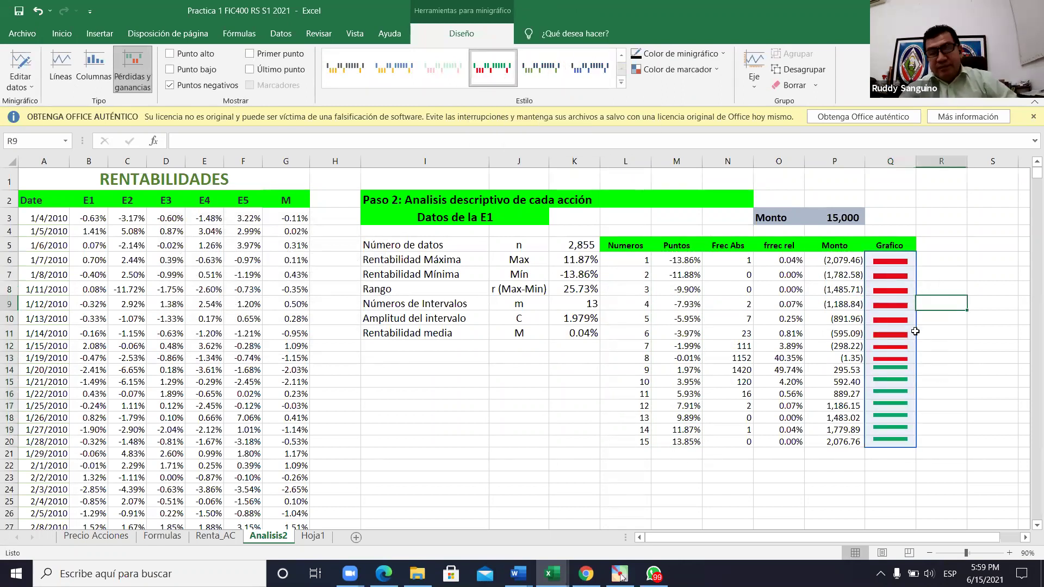
pyautogui.click(936, 372)
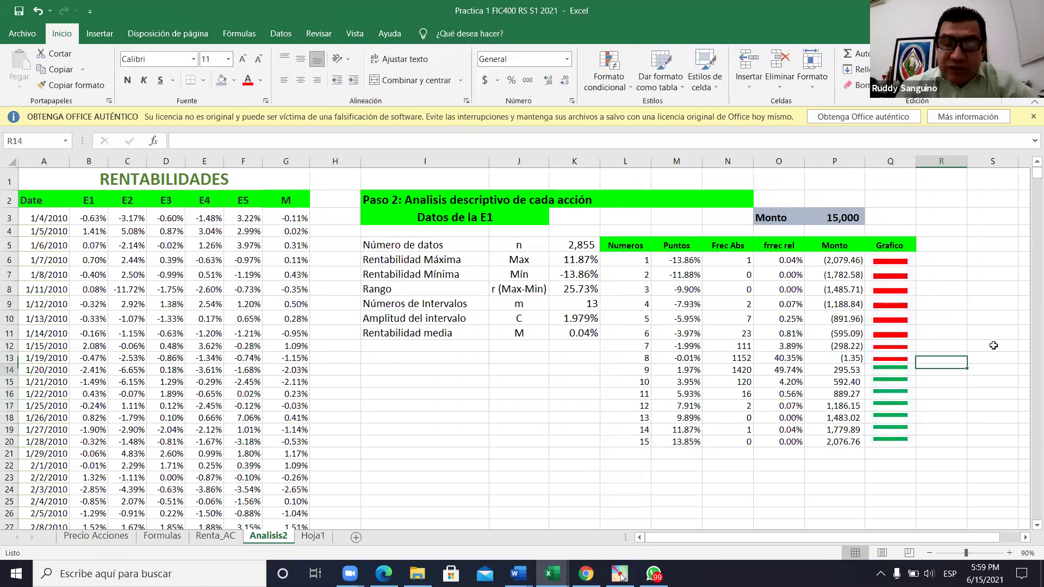
# Step: Examine the loss bars in Q6:Q13 and the gain bars in Q14:Q20 of the Grafico column
pyautogui.click(889, 266)
pyautogui.moveTo(889, 267); pyautogui.dragTo(878, 360)
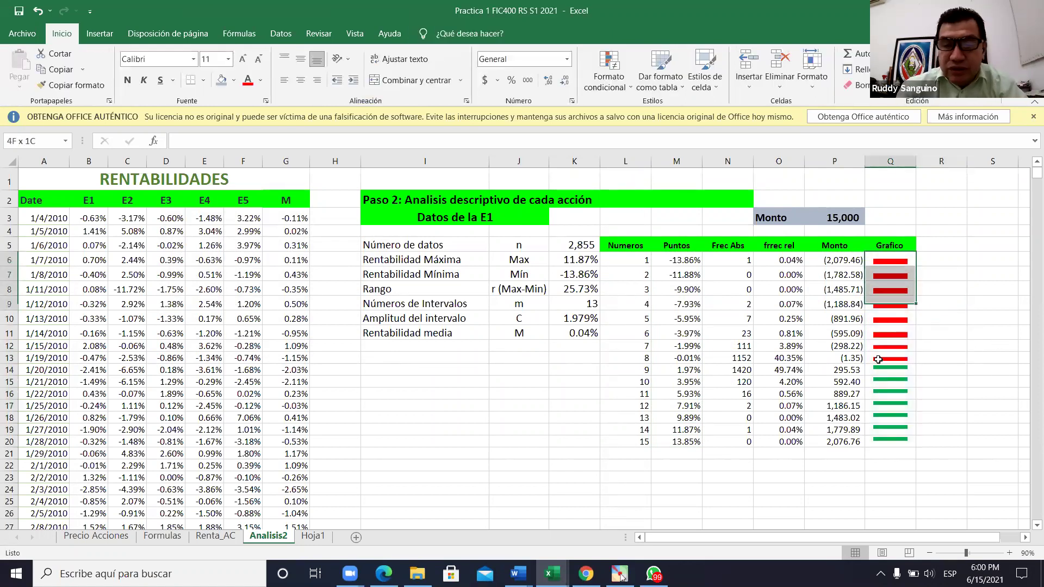
pyautogui.click(973, 355)
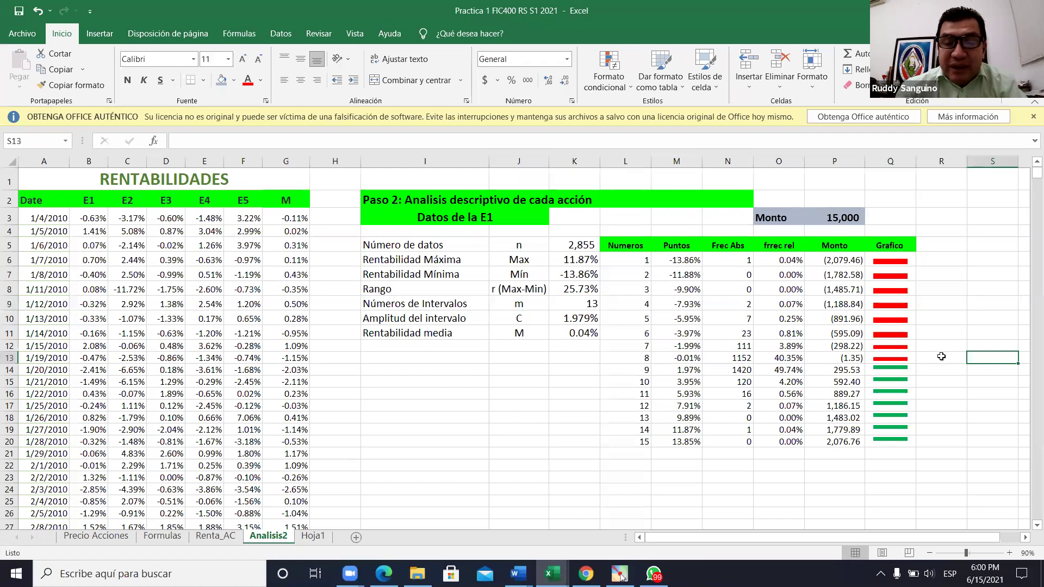
pyautogui.moveTo(899, 370); pyautogui.dragTo(885, 444)
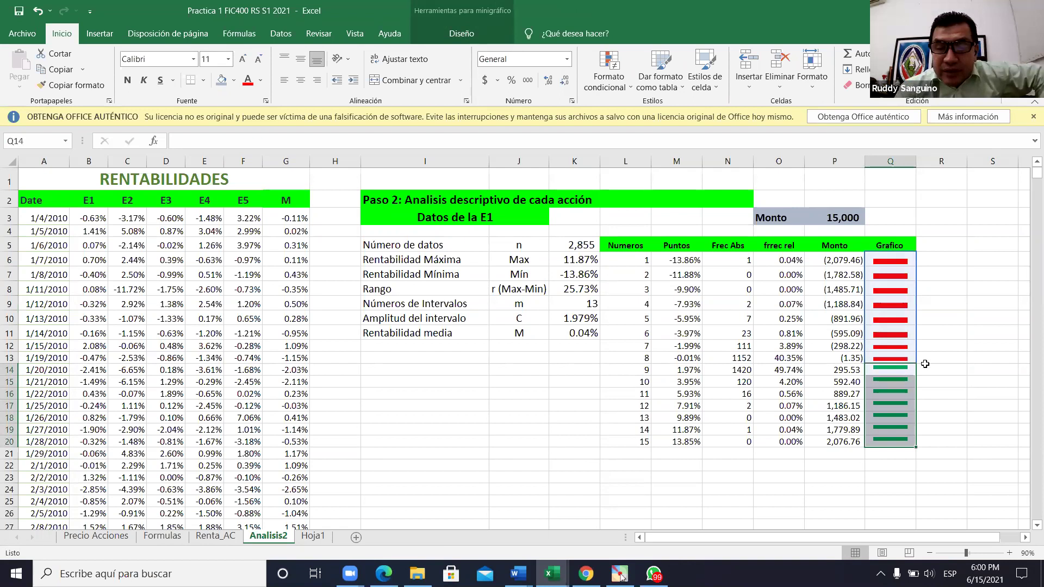
pyautogui.moveTo(896, 268); pyautogui.dragTo(891, 443)
pyautogui.click(950, 343)
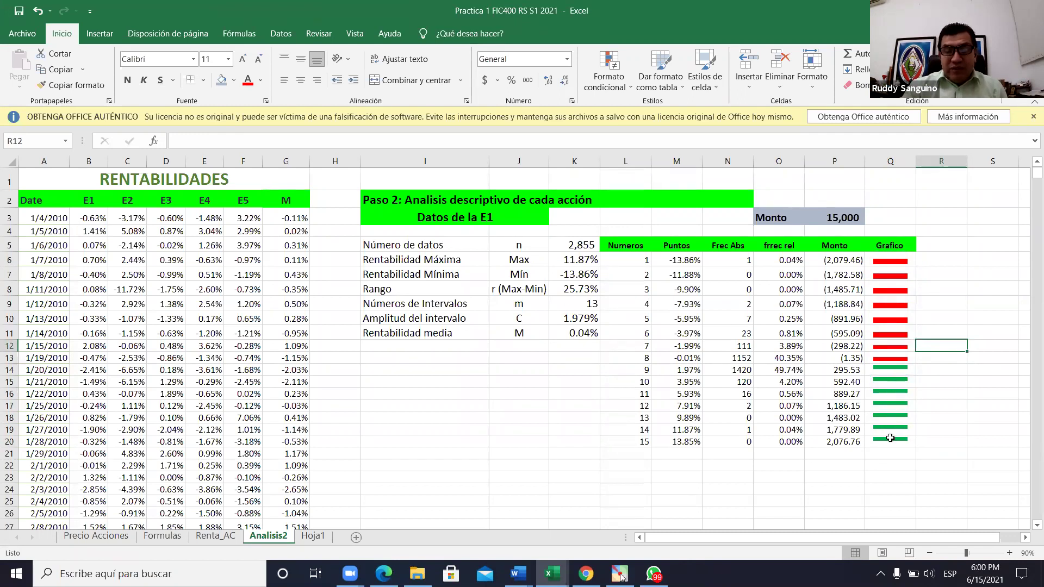
pyautogui.moveTo(890, 370); pyautogui.dragTo(889, 440)
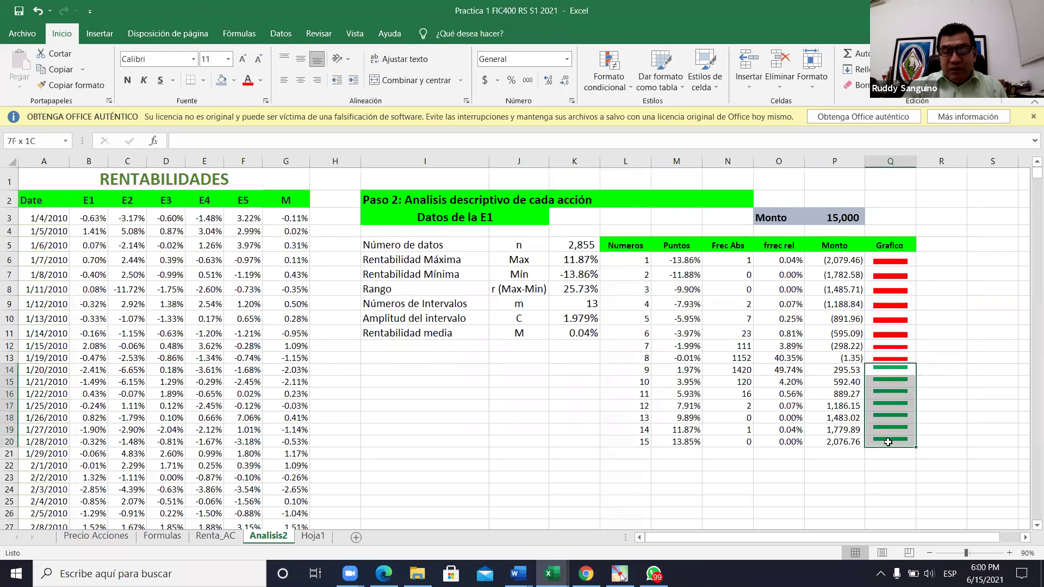
pyautogui.click(972, 407)
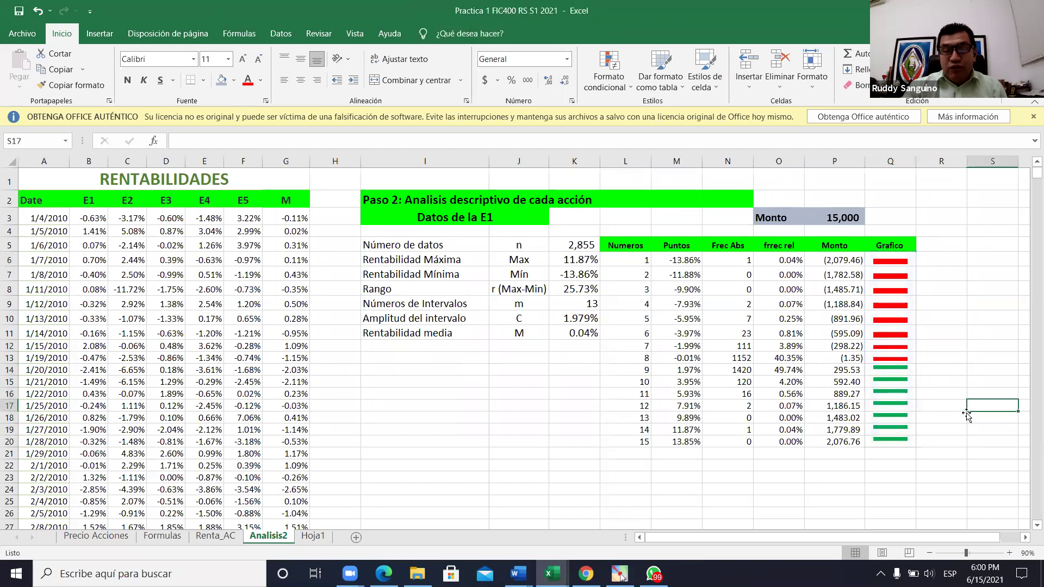
# Step: Insert an empty scatter chart with smooth lines and markers, and place it beside the Grafico column
pyautogui.click(1025, 538)
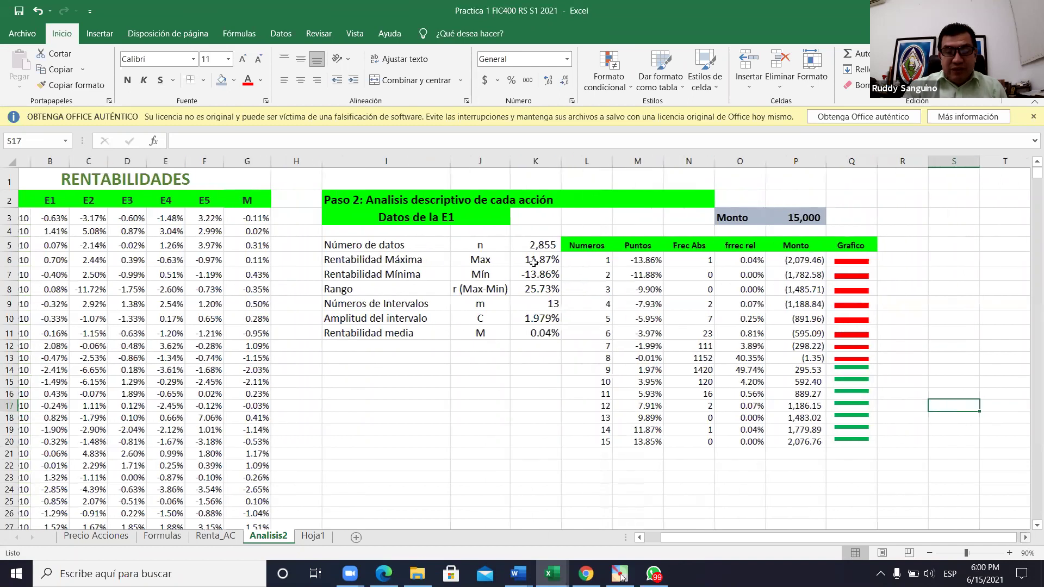
pyautogui.hscroll(3, 448, 200)
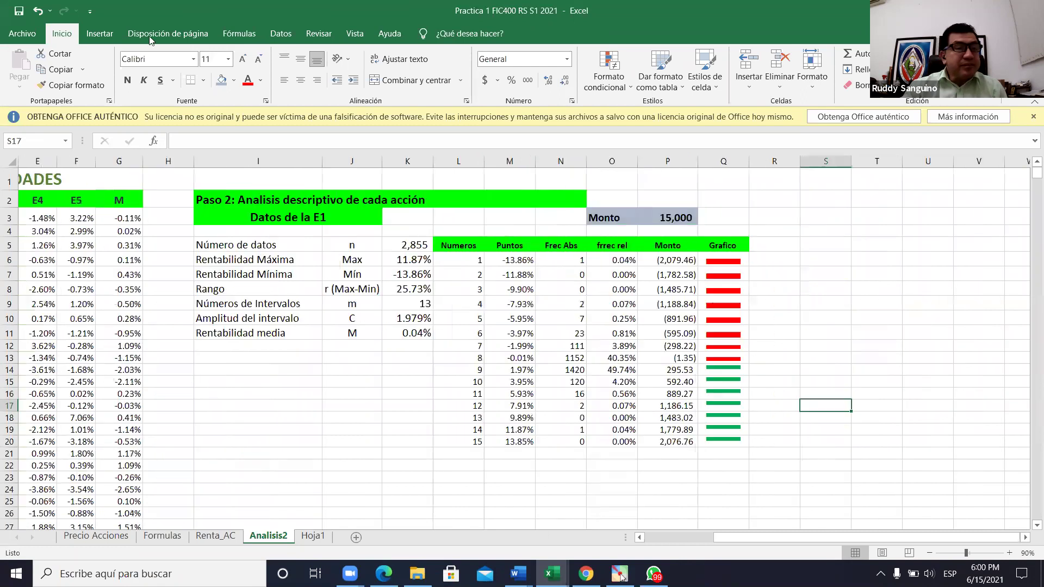
pyautogui.click(100, 34)
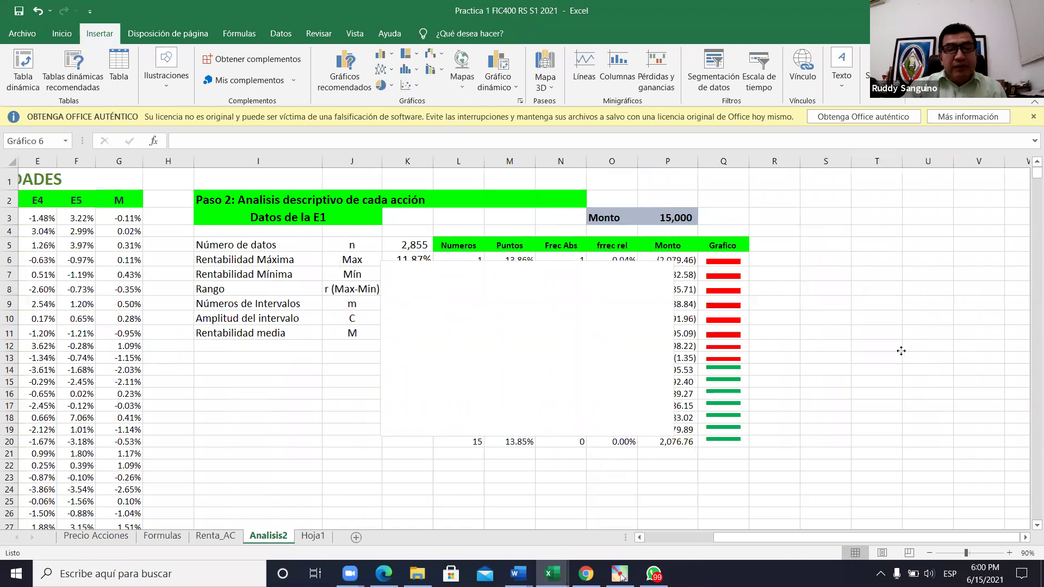
pyautogui.moveTo(901, 350); pyautogui.dragTo(901, 351)
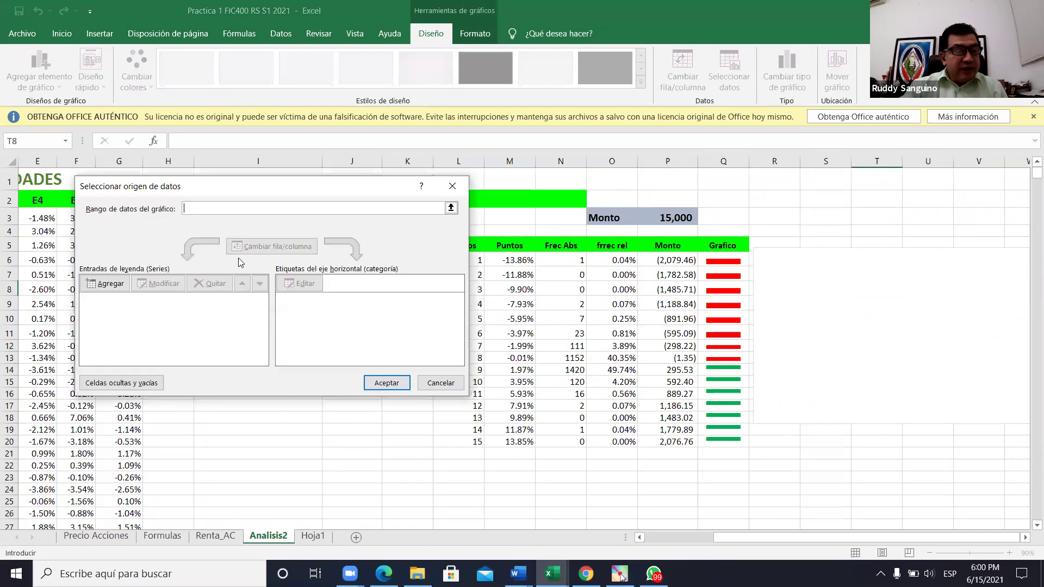
# Step: Add a data series named "Dist de probabilidades" to the empty scatter chart
pyautogui.hotkey('alt', 'a')
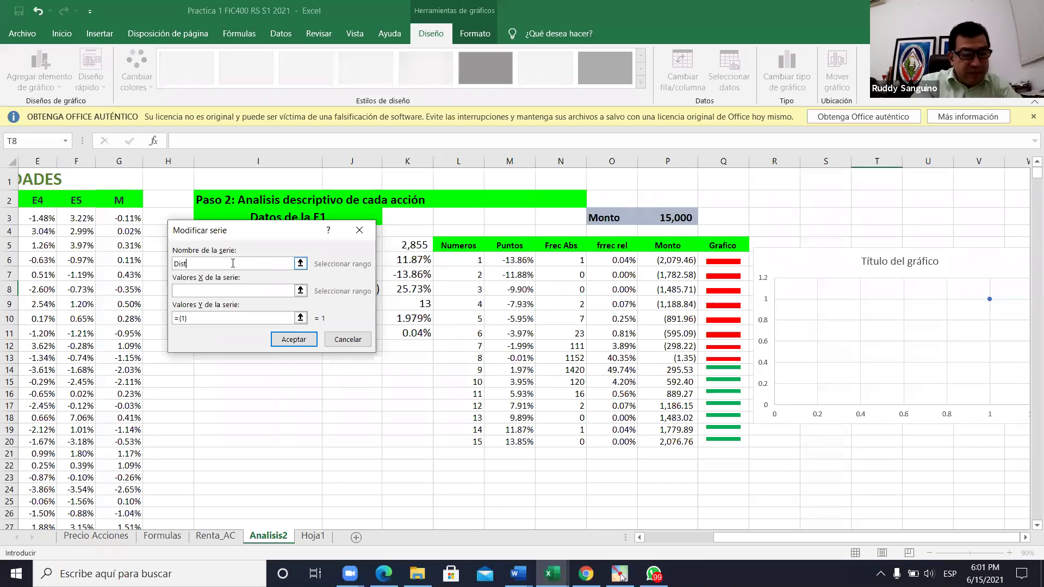
pyautogui.write('robabilidades')
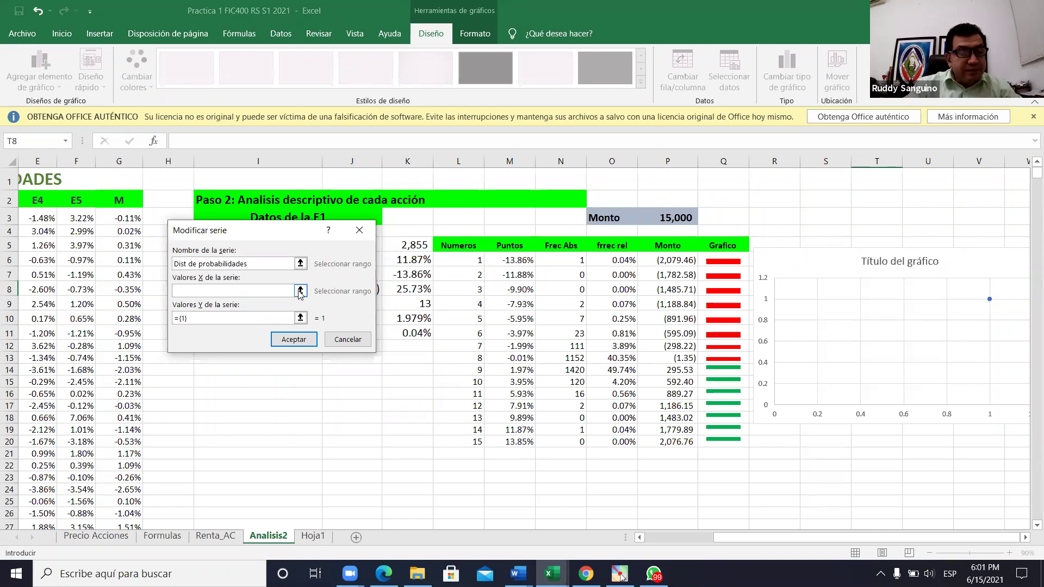
# Step: Try the relative frequencies O6:O20 as the series' X values and the Puntos M6:M20 as its Y values
pyautogui.click(300, 291)
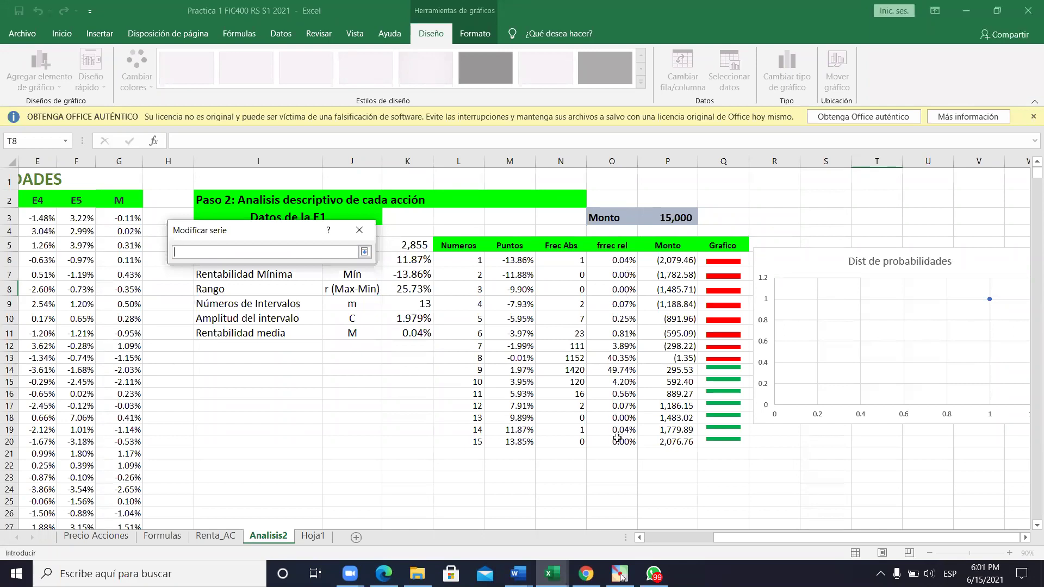
pyautogui.moveTo(612, 260); pyautogui.dragTo(617, 438)
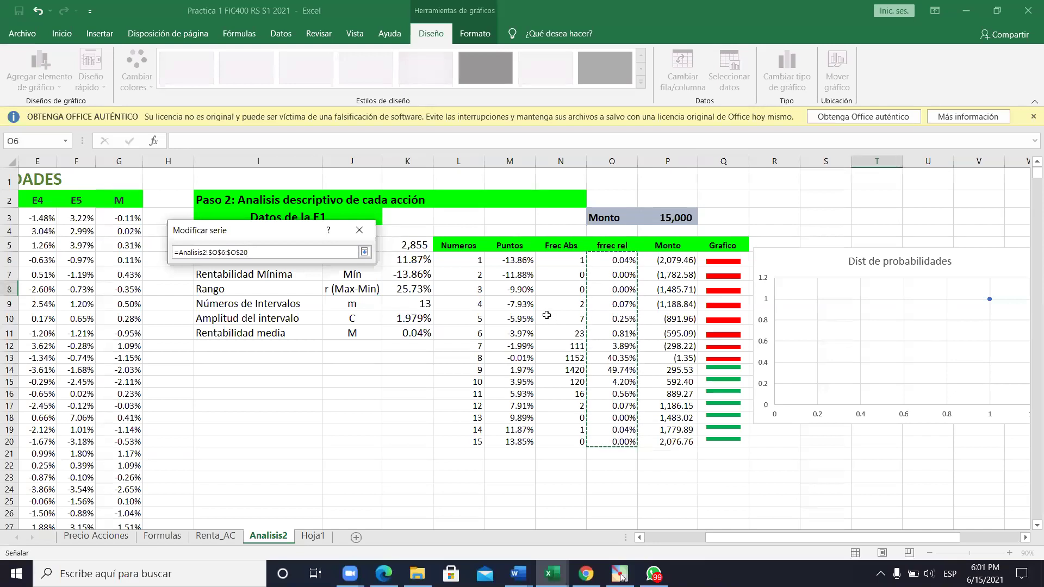
pyautogui.click(364, 252)
pyautogui.click(301, 319)
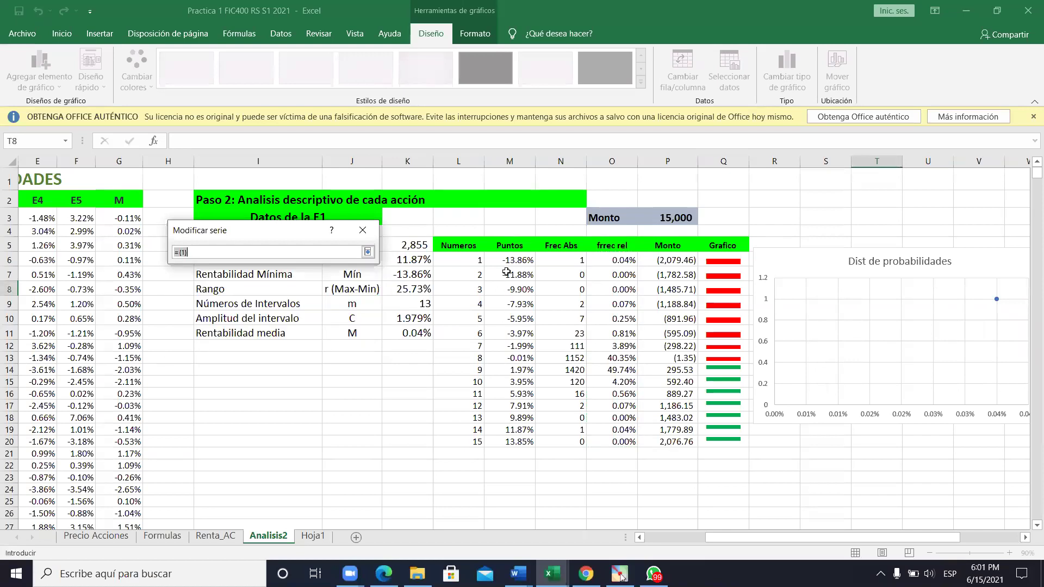
pyautogui.moveTo(509, 262); pyautogui.dragTo(510, 441)
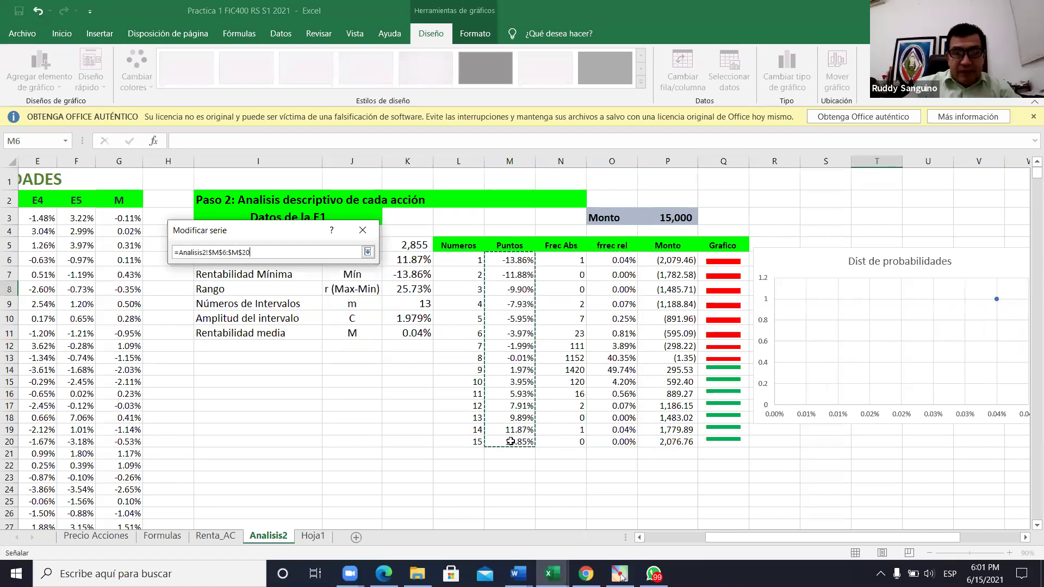
pyautogui.press('Return')
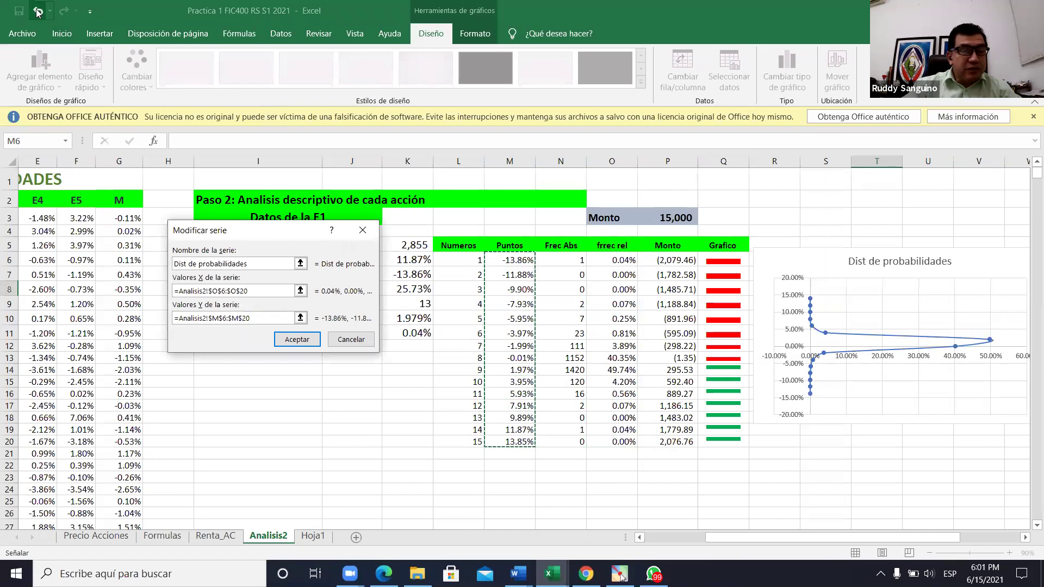
pyautogui.hotkey('ctrl', 'z')
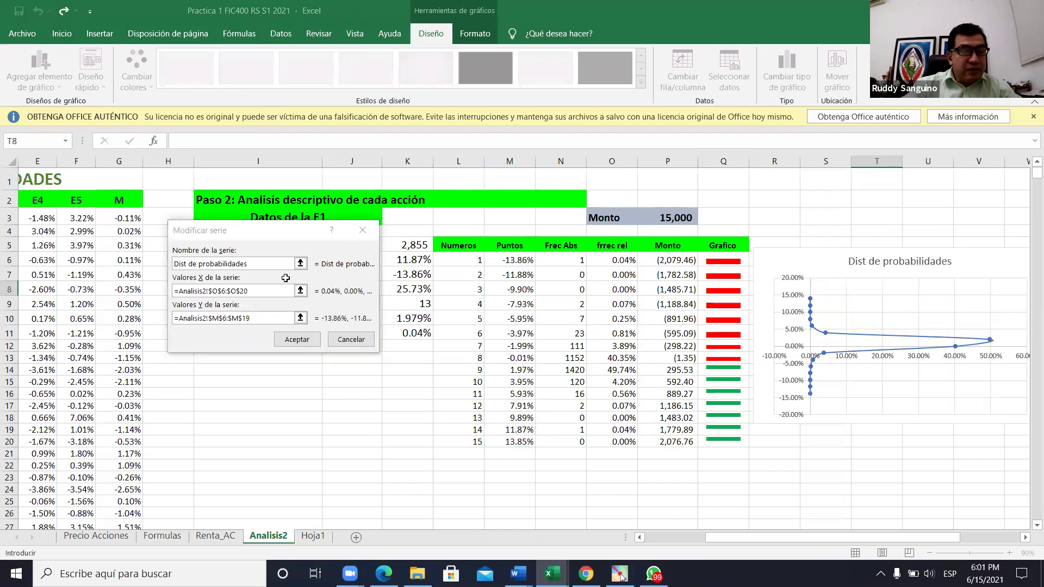
# Step: Set the series' X values to the Puntos M6:M20 and its Y values to the relative frequencies O6:O20
pyautogui.click(300, 290)
pyautogui.moveTo(507, 260); pyautogui.dragTo(507, 442)
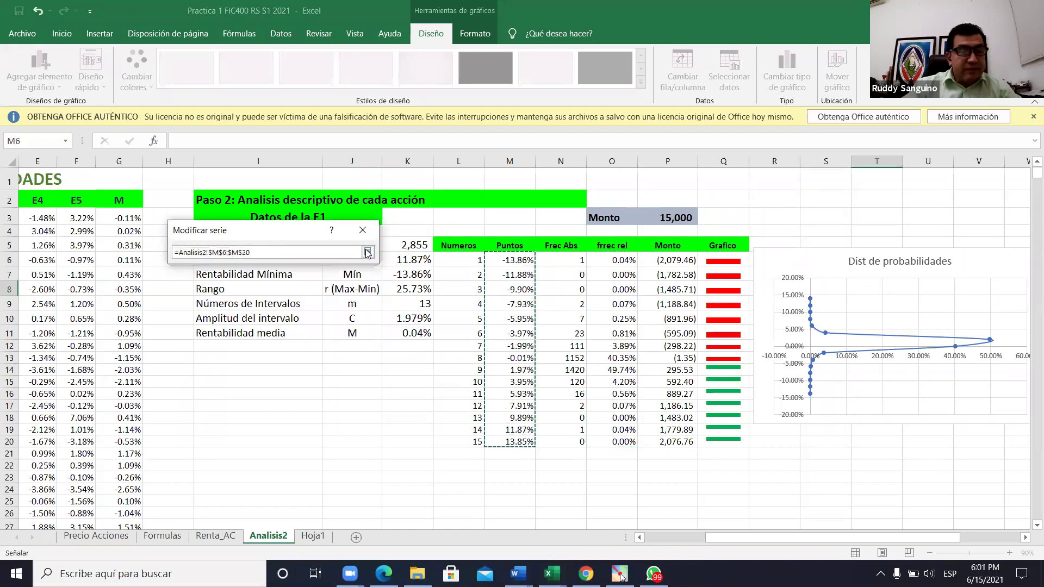
pyautogui.click(368, 252)
pyautogui.click(302, 318)
pyautogui.click(303, 318)
pyautogui.moveTo(611, 260); pyautogui.dragTo(620, 441)
pyautogui.click(367, 253)
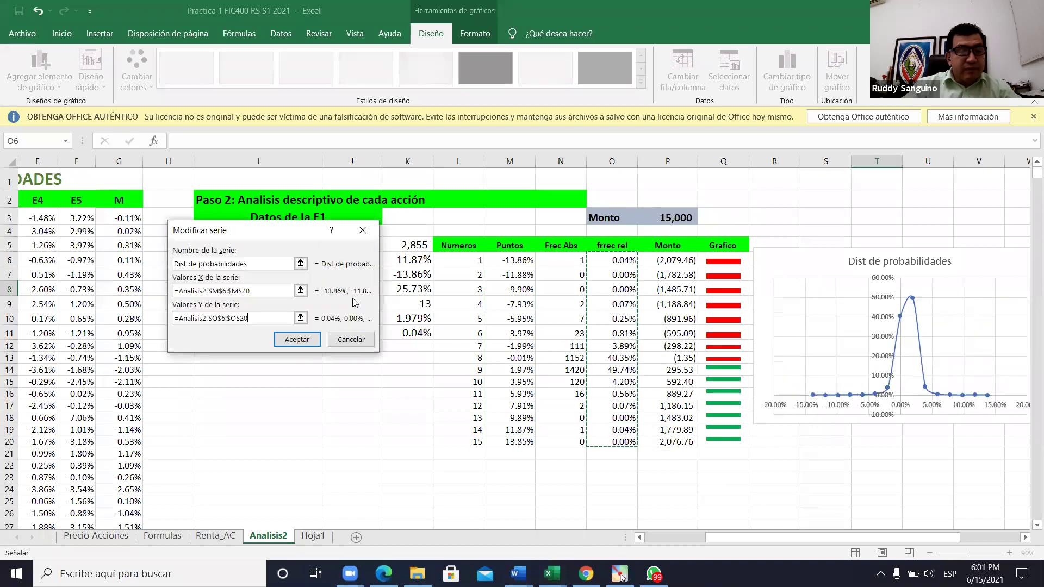
pyautogui.click(298, 339)
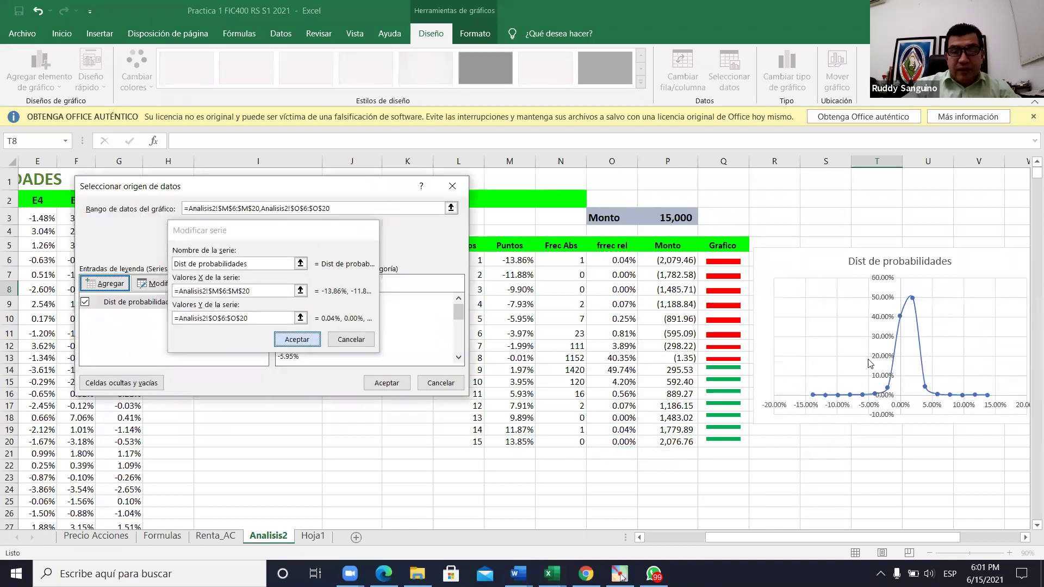
# Step: Apply the selected data source to the "Dist de probabilidades" scatter chart and deselect it
pyautogui.click(386, 383)
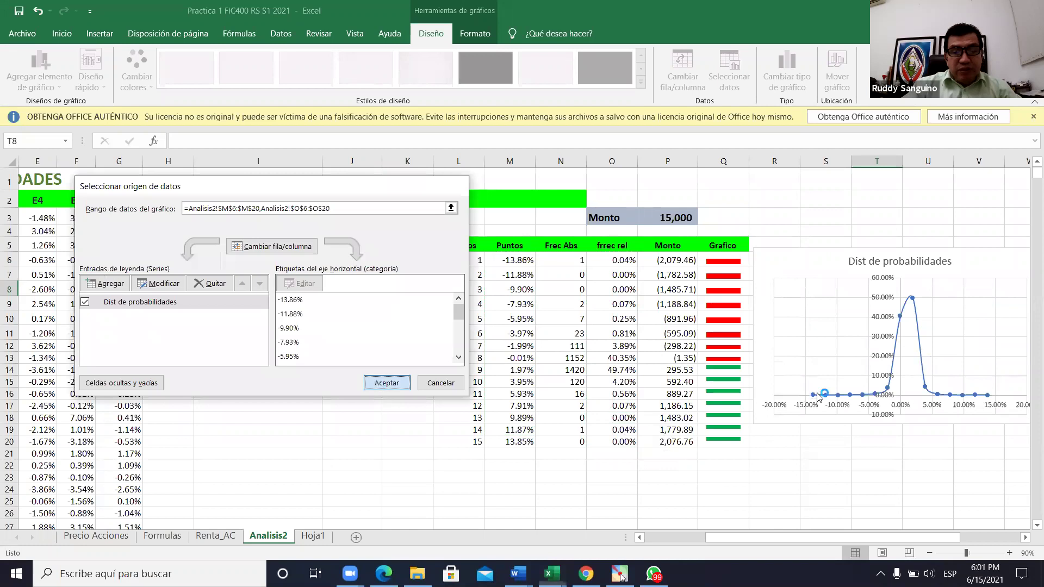
pyautogui.click(876, 429)
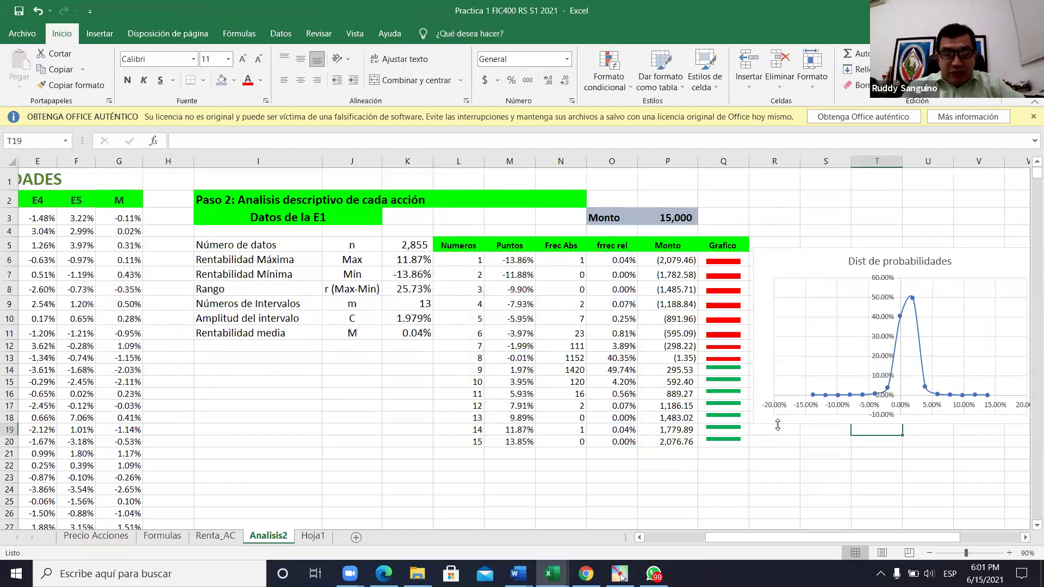
pyautogui.hscroll(2, 782, 456)
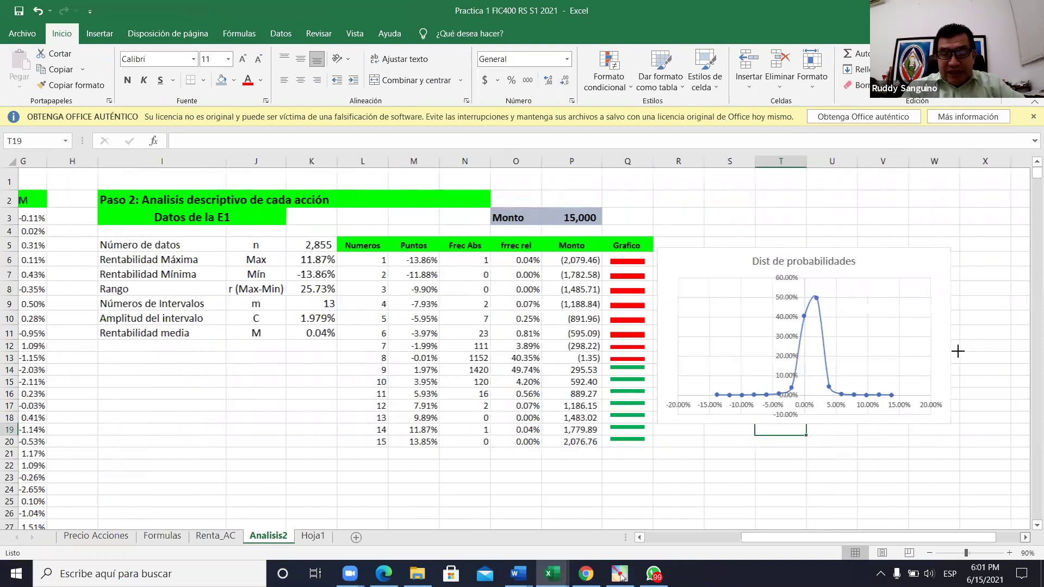
pyautogui.hscroll(1, 981, 352)
# Step: Enlarge the scatter chart so that it extends down to row 21 beside the frequency table
pyautogui.click(885, 337)
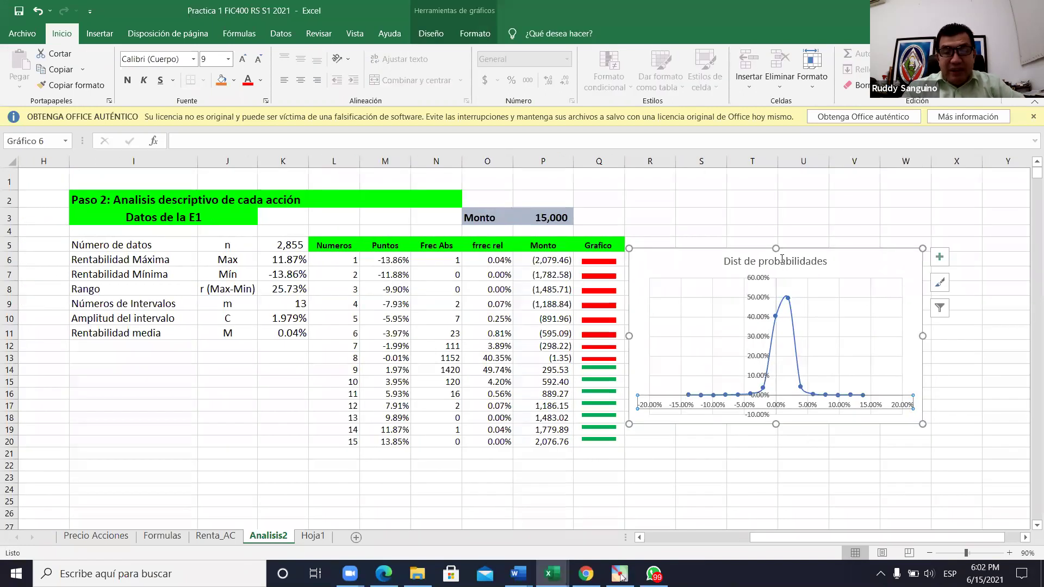
pyautogui.hotkey('ctrl', 'z')
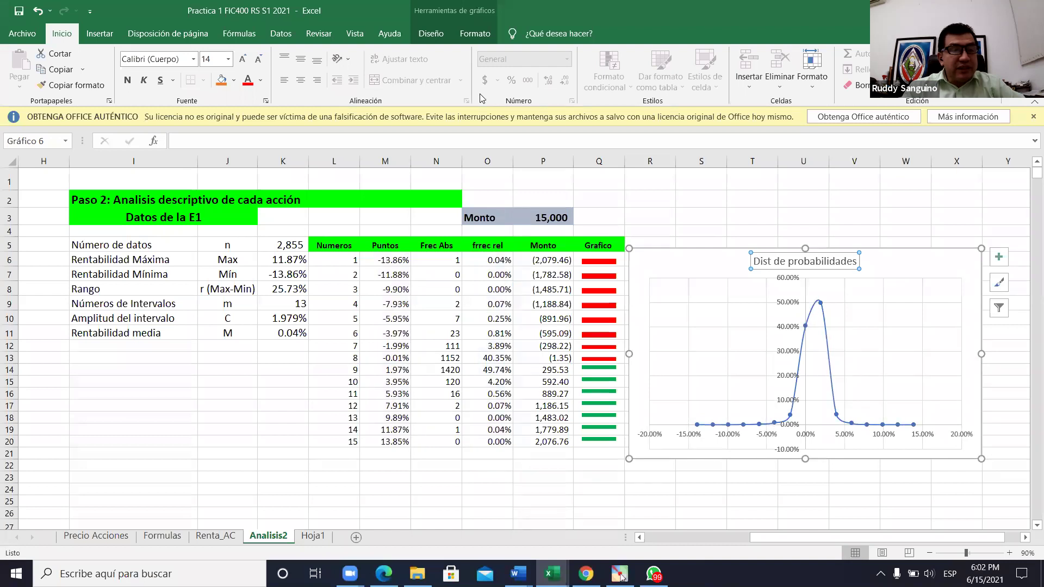
pyautogui.press('Escape')
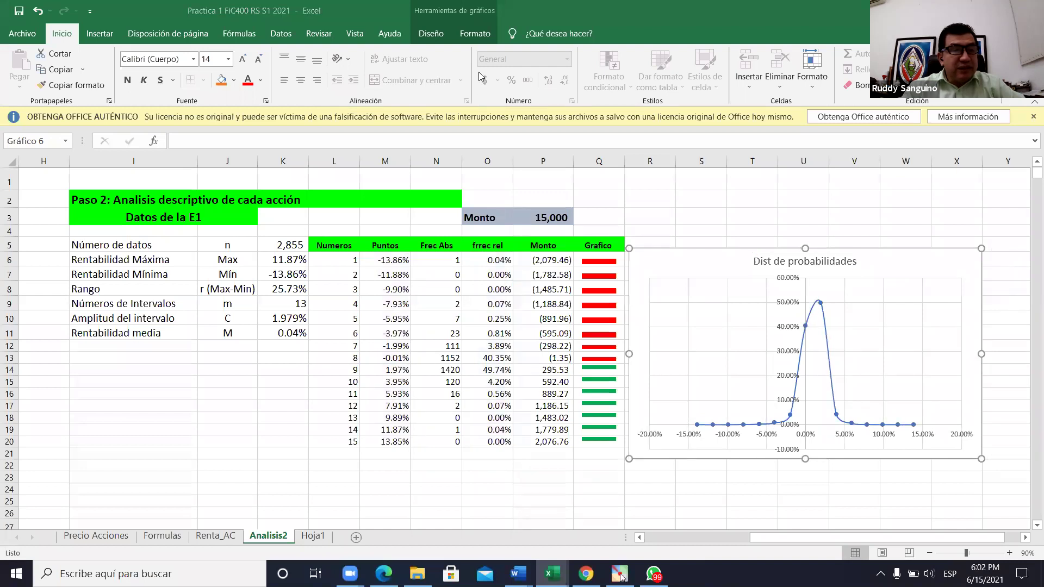
# Step: Change the scatter chart's title to "Dist de probabilidades E1"
pyautogui.doubleClick(824, 260)
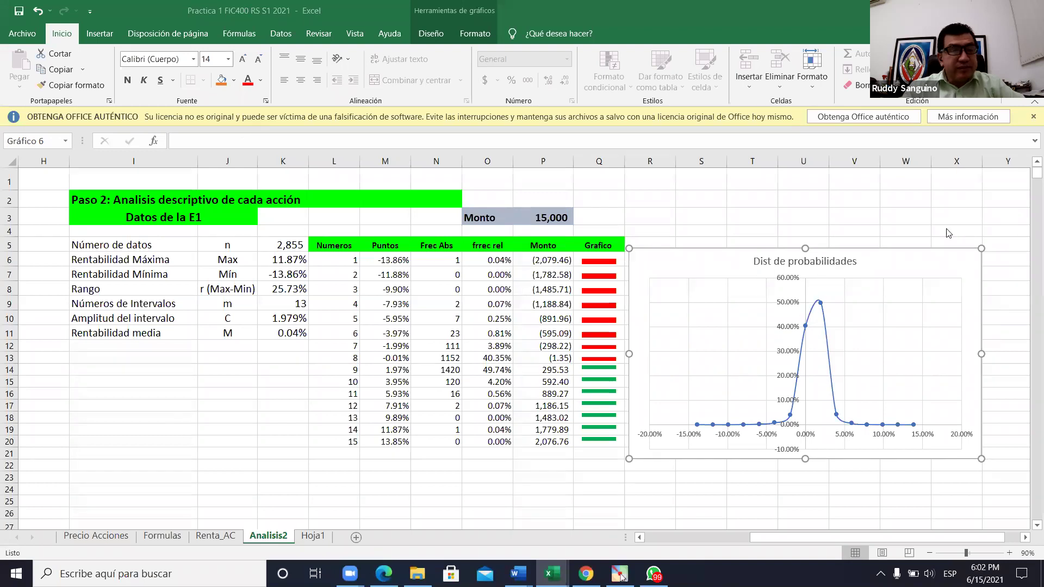
pyautogui.click(1028, 174)
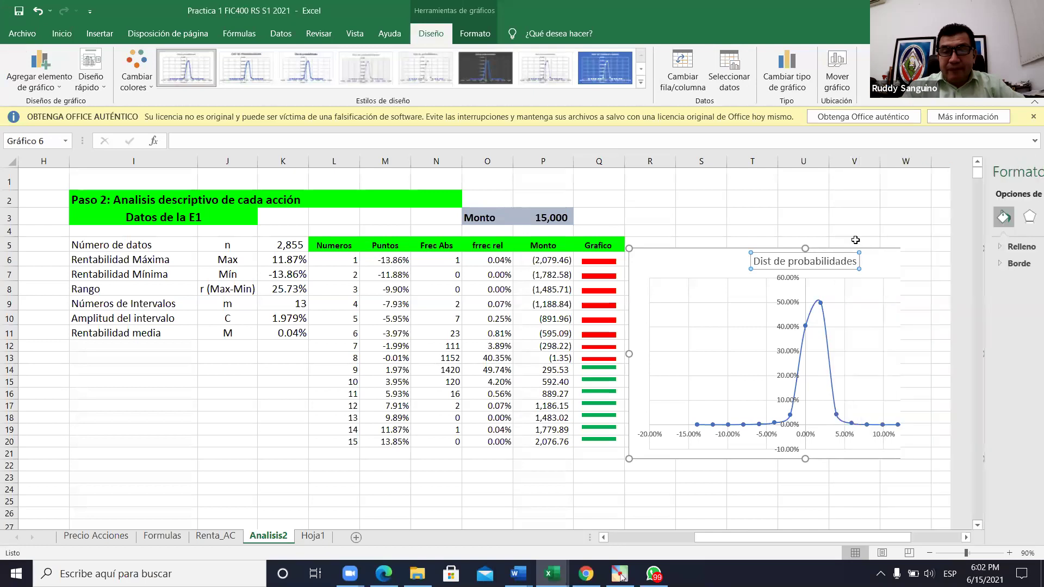
pyautogui.click(855, 261)
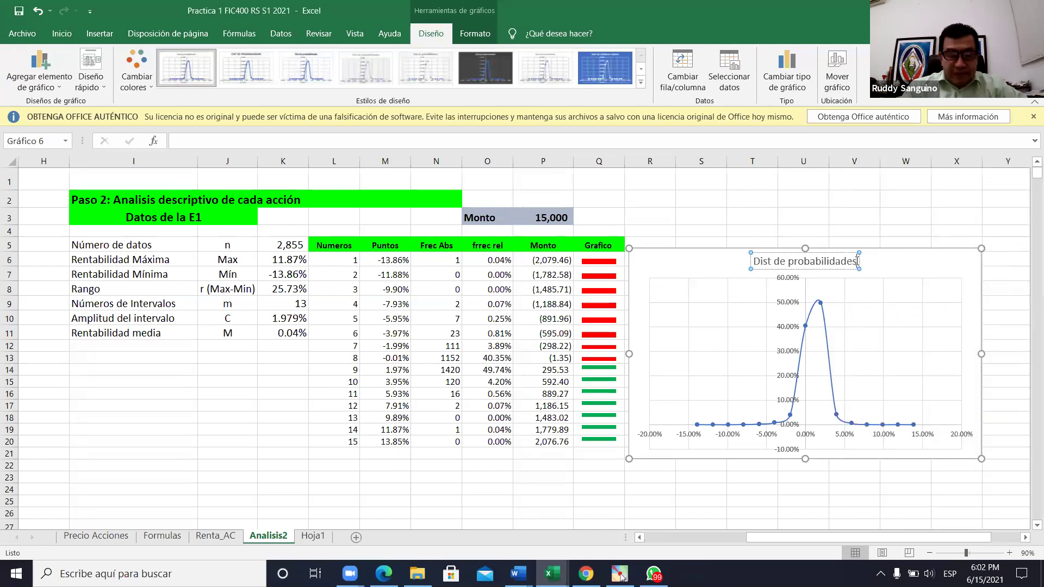
pyautogui.write('E1')
pyautogui.click(916, 204)
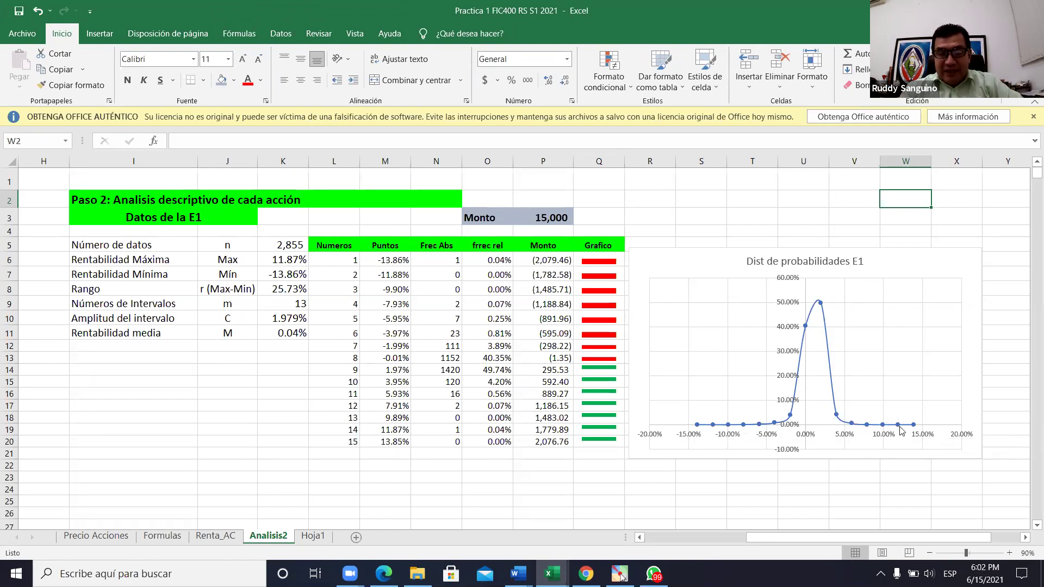
# Step: Extend the scatter chart's upper edge to line up with the table's header row 5
pyautogui.moveTo(821, 303)
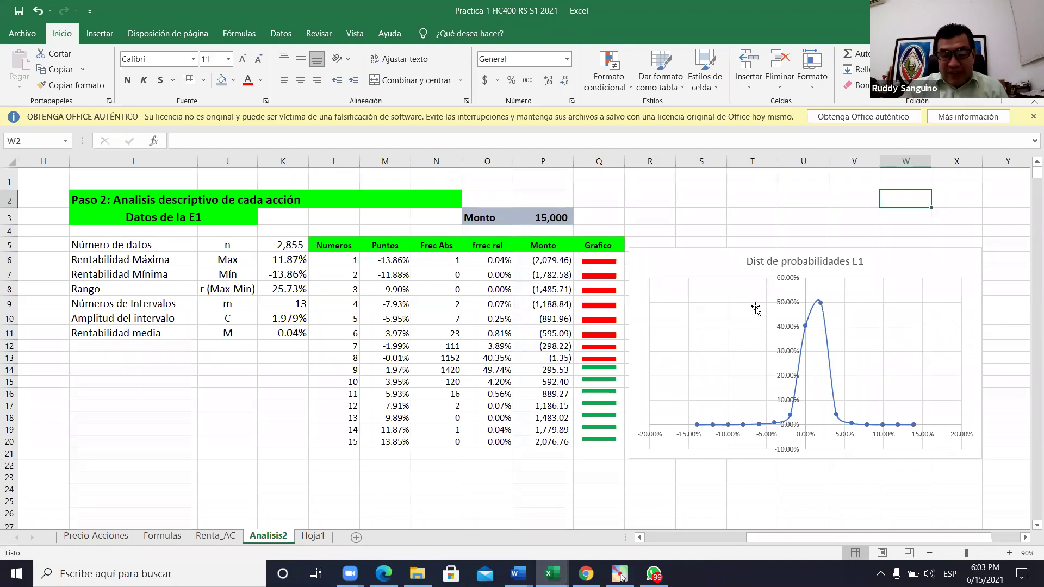
pyautogui.click(807, 251)
pyautogui.moveTo(807, 251); pyautogui.dragTo(805, 234)
pyautogui.click(807, 477)
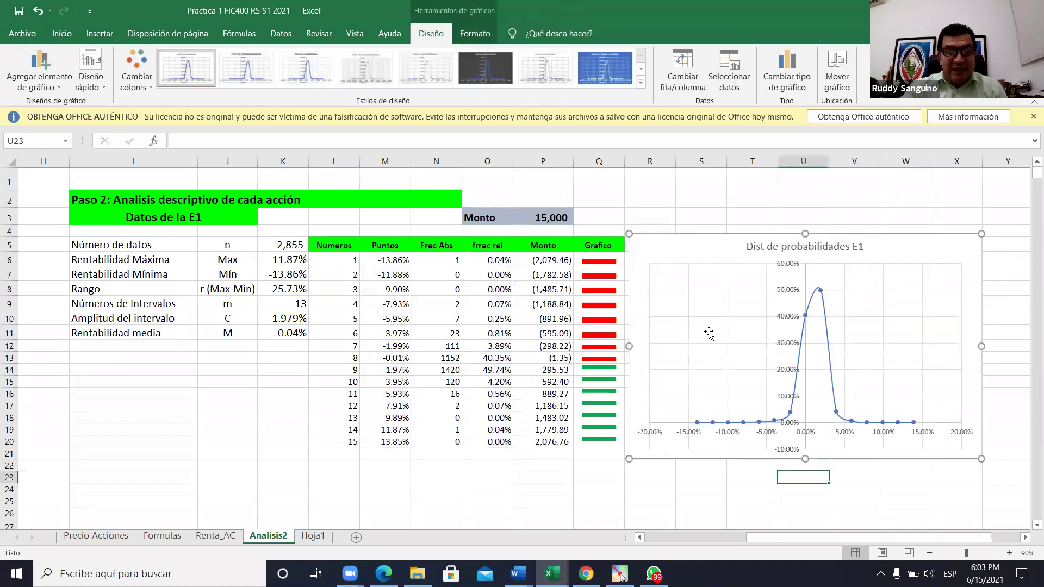
# Step: Enter the heading "Conclusion" in cell I22, below the E1 descriptive analysis
pyautogui.moveTo(783, 538); pyautogui.dragTo(739, 542)
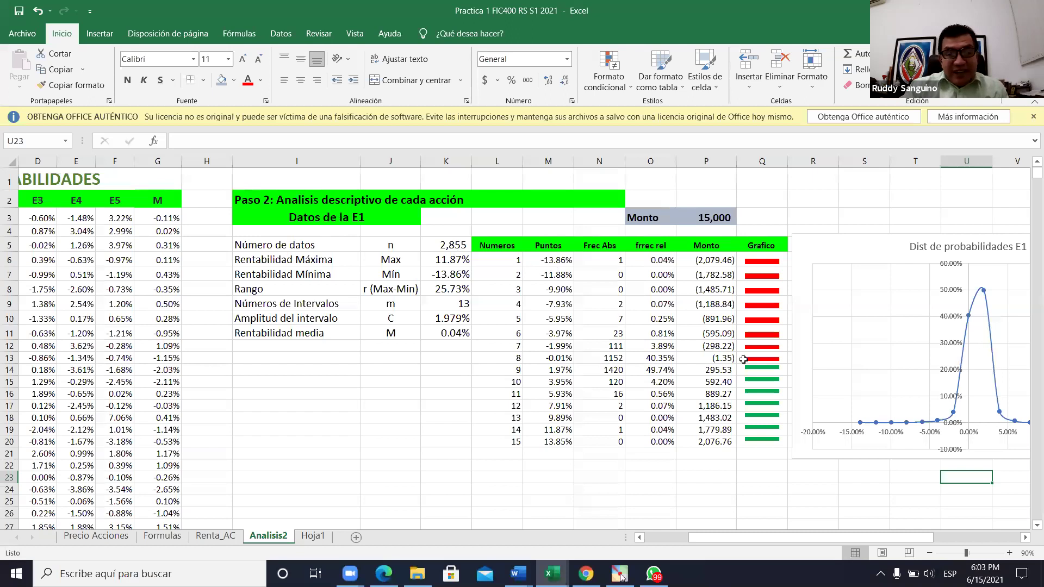
pyautogui.moveTo(239, 200); pyautogui.dragTo(968, 454)
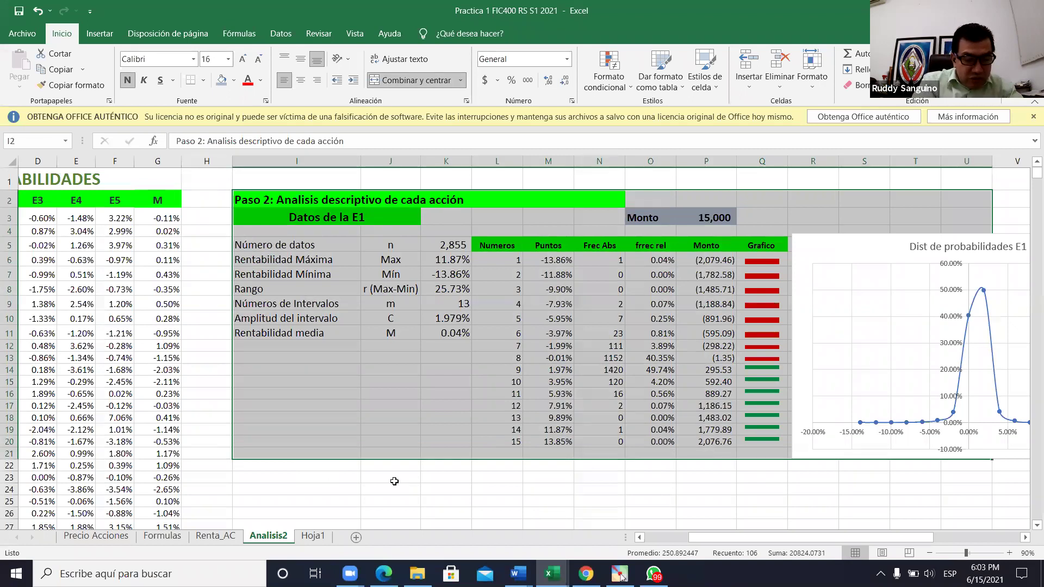
pyautogui.click(296, 465)
pyautogui.write('cOCL')
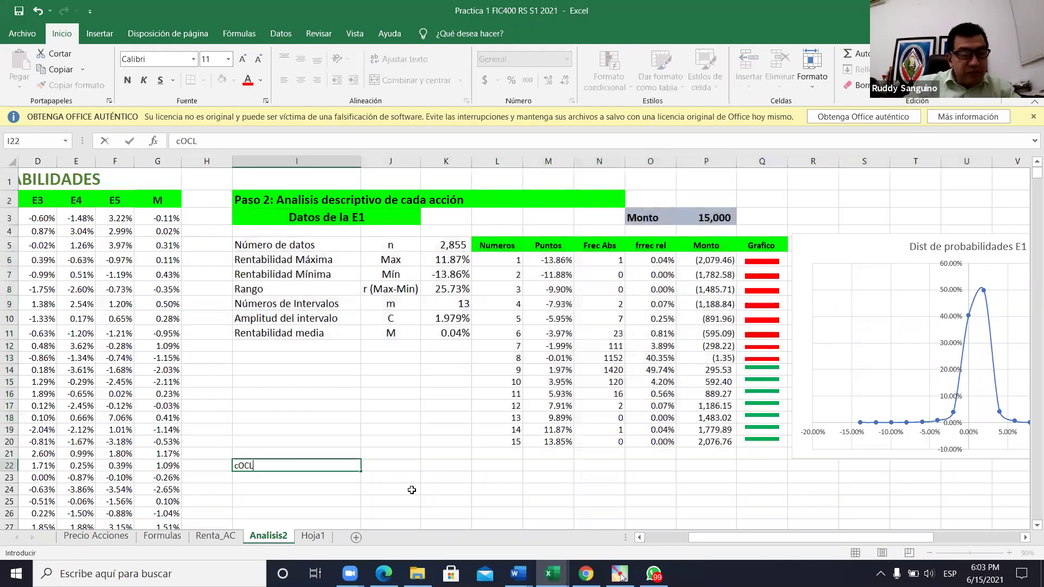
pyautogui.press('BackSpace')
pyautogui.press('BackSpace')
pyautogui.press('BackSpace')
pyautogui.press('BackSpace')
pyautogui.write('Coclusion')
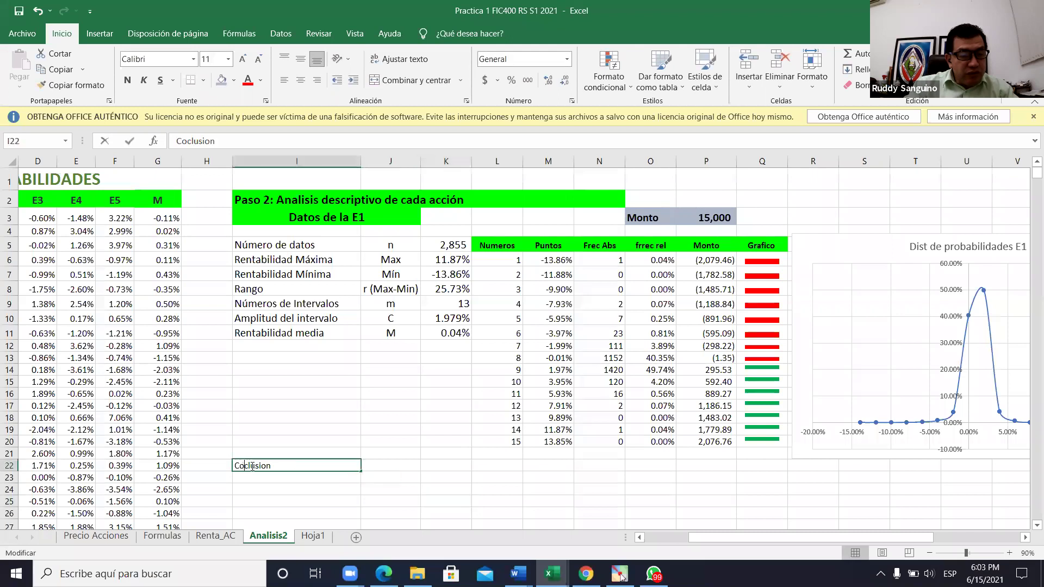
pyautogui.press('Left')
pyautogui.press('Left')
pyautogui.press('Left')
pyautogui.press('Left')
pyautogui.press('Left')
pyautogui.press('Left')
pyautogui.press('Left')
pyautogui.write('n')
pyautogui.press('Return')
# Step: Fill the conclusion area I22:N24 with the same bright green as the headings and make its text bold
pyautogui.moveTo(314, 468); pyautogui.dragTo(597, 490)
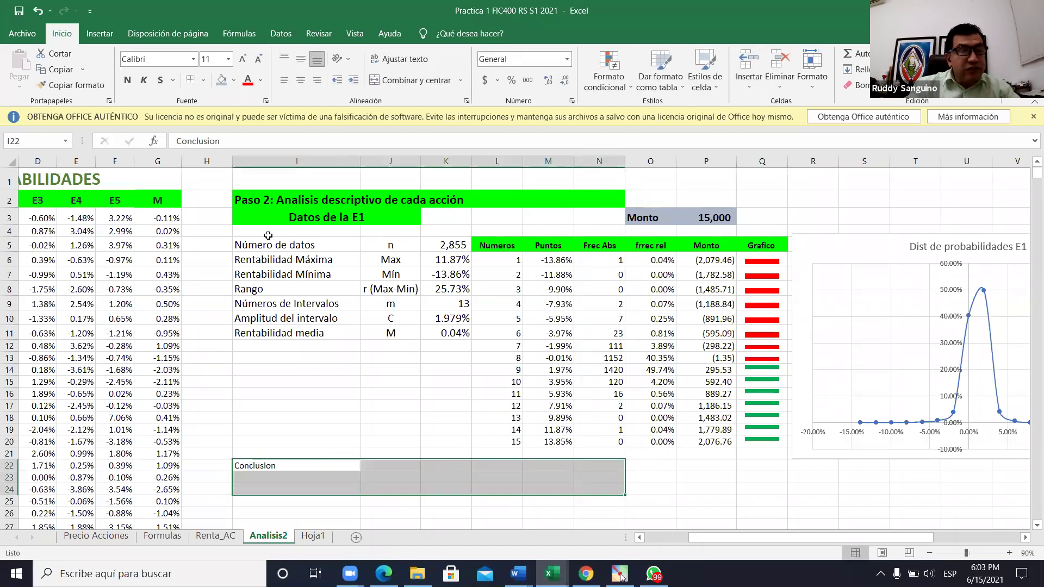
pyautogui.click(234, 80)
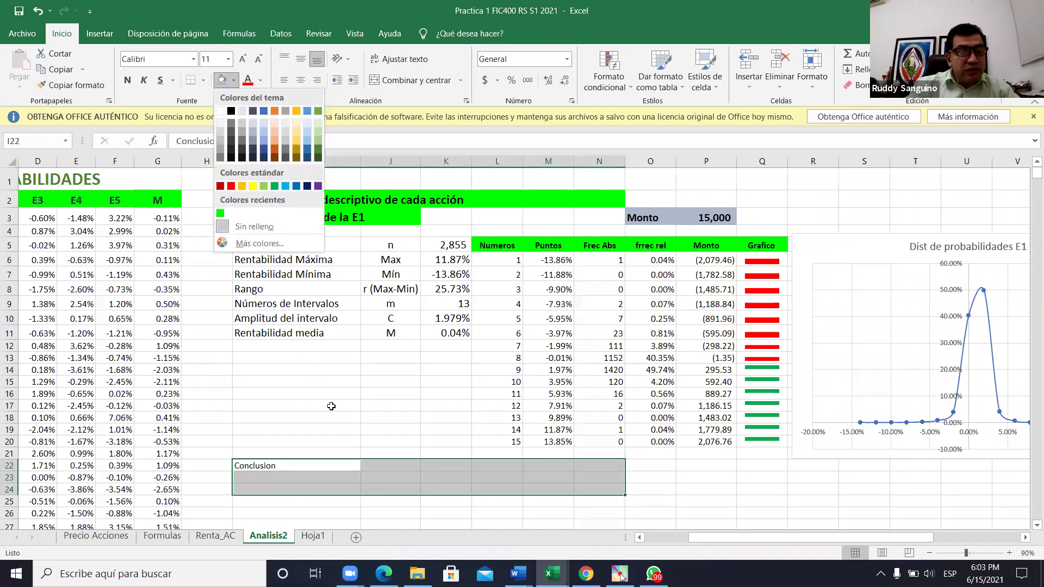
pyautogui.click(220, 213)
pyautogui.click(127, 80)
pyautogui.click(331, 393)
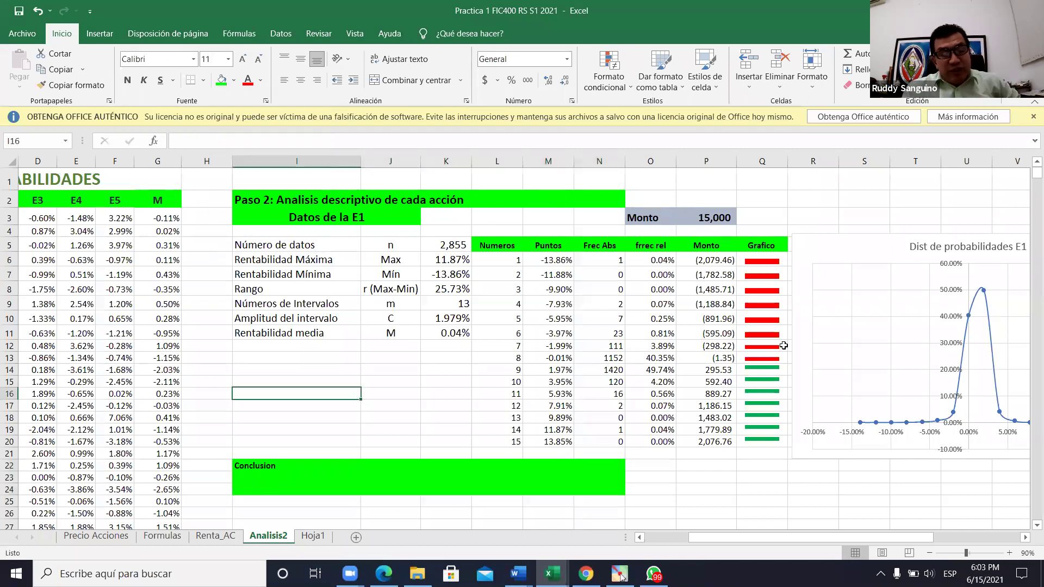
pyautogui.click(815, 488)
# Step: Examine E1's mean return, the extreme Monto amounts with their relative frequencies, and the probability distribution chart for the conclusion
pyautogui.click(339, 464)
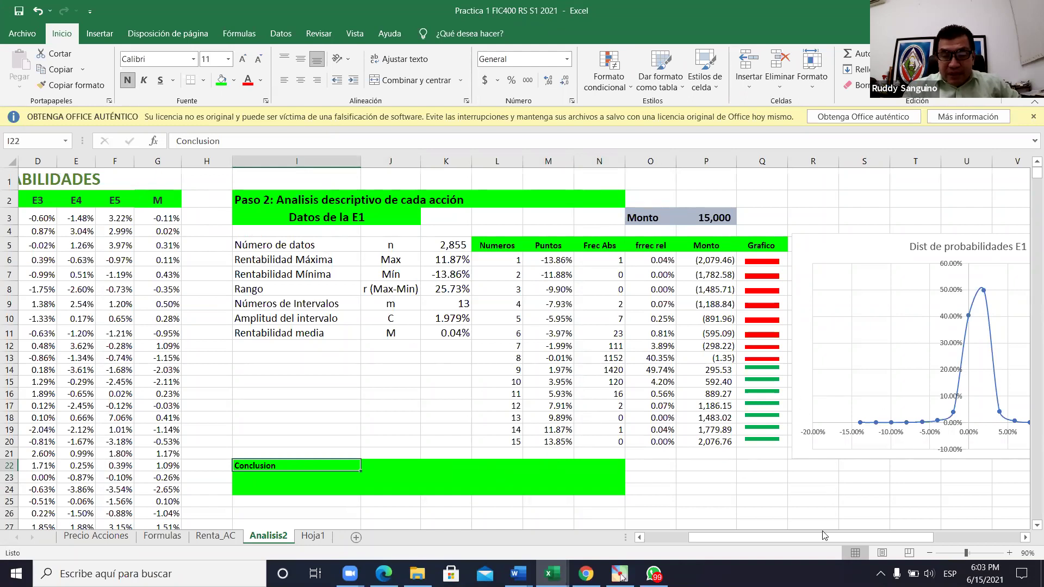
pyautogui.moveTo(831, 542); pyautogui.dragTo(867, 544)
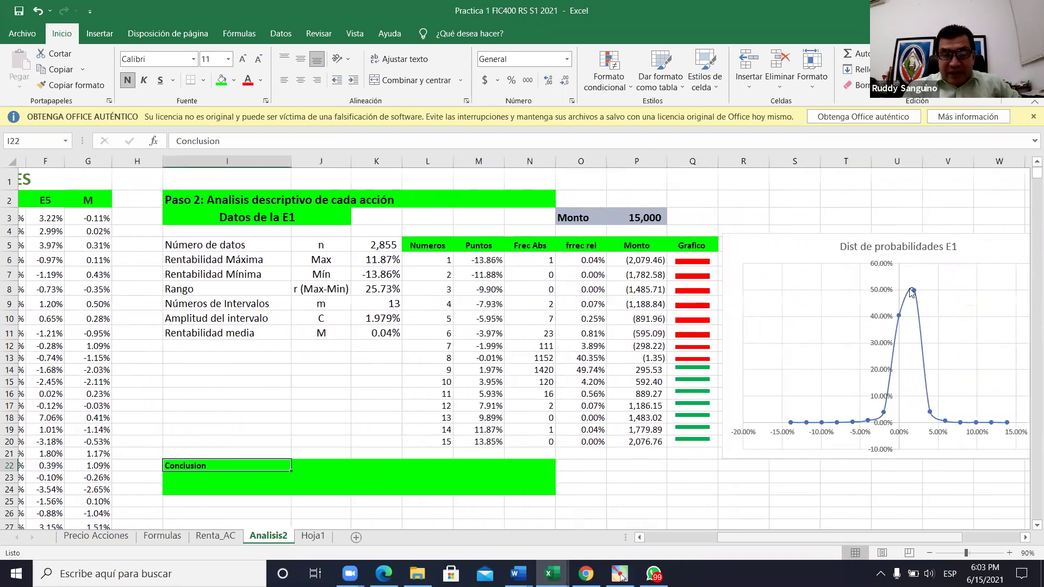
pyautogui.hscroll(1, 382, 332)
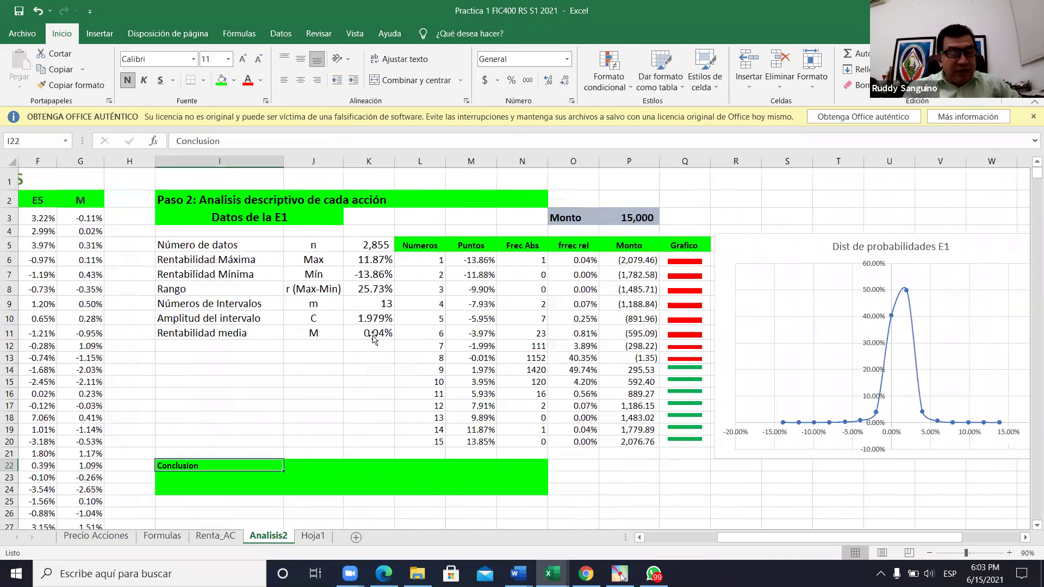
pyautogui.click(379, 337)
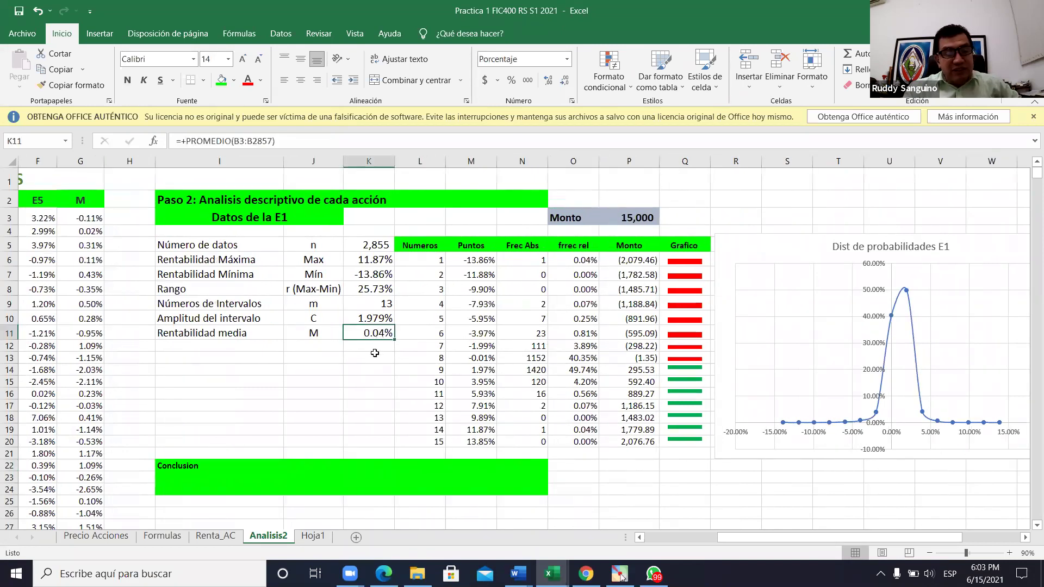
pyautogui.click(633, 262)
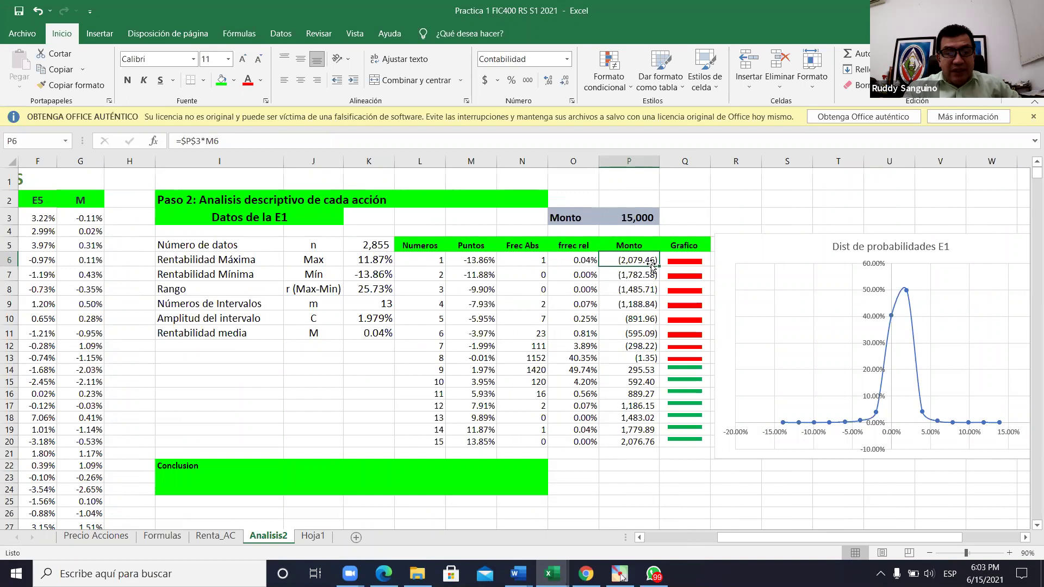
pyautogui.click(630, 429)
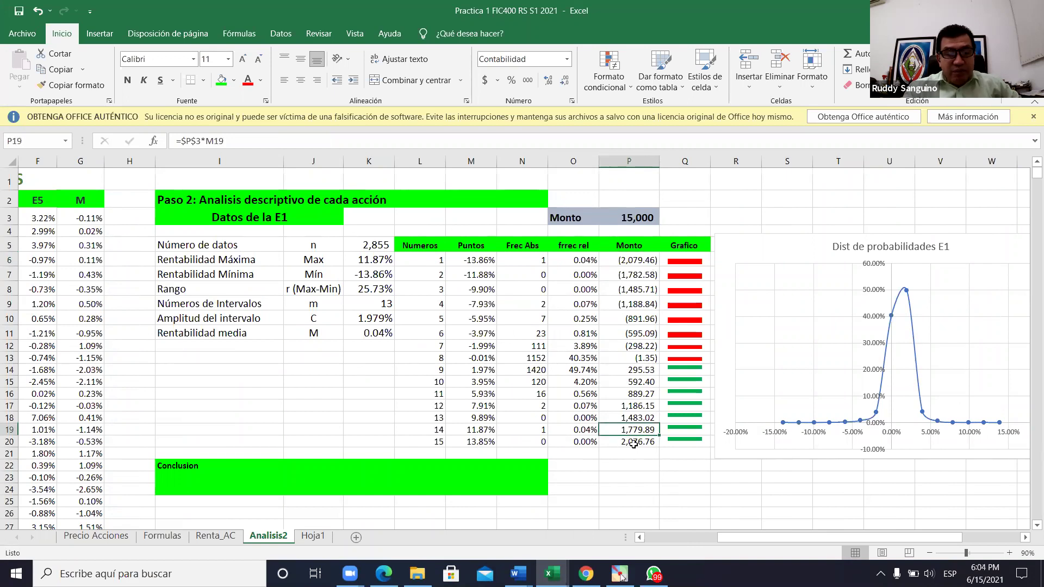
pyautogui.click(592, 262)
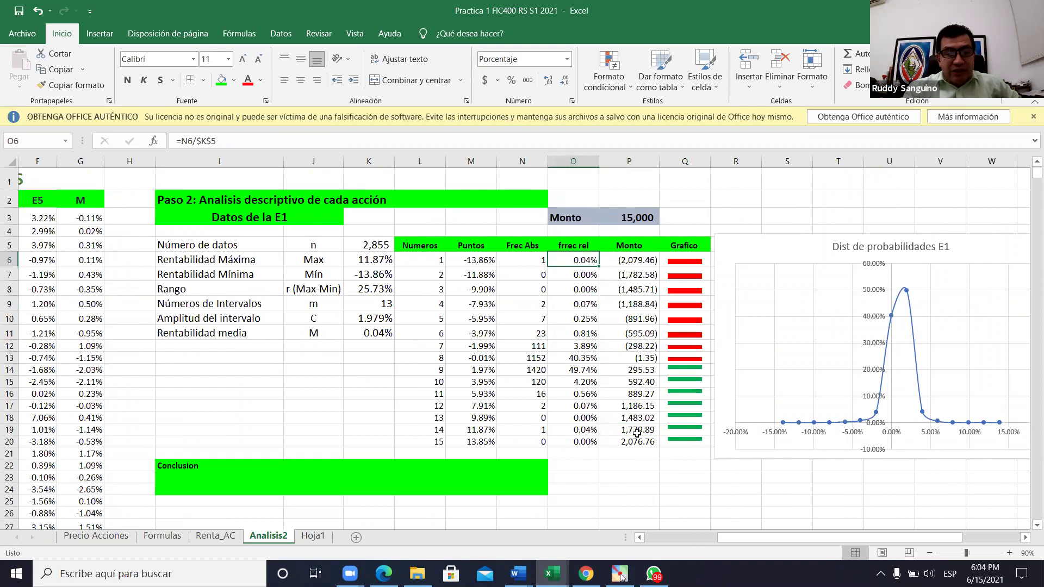
pyautogui.click(637, 431)
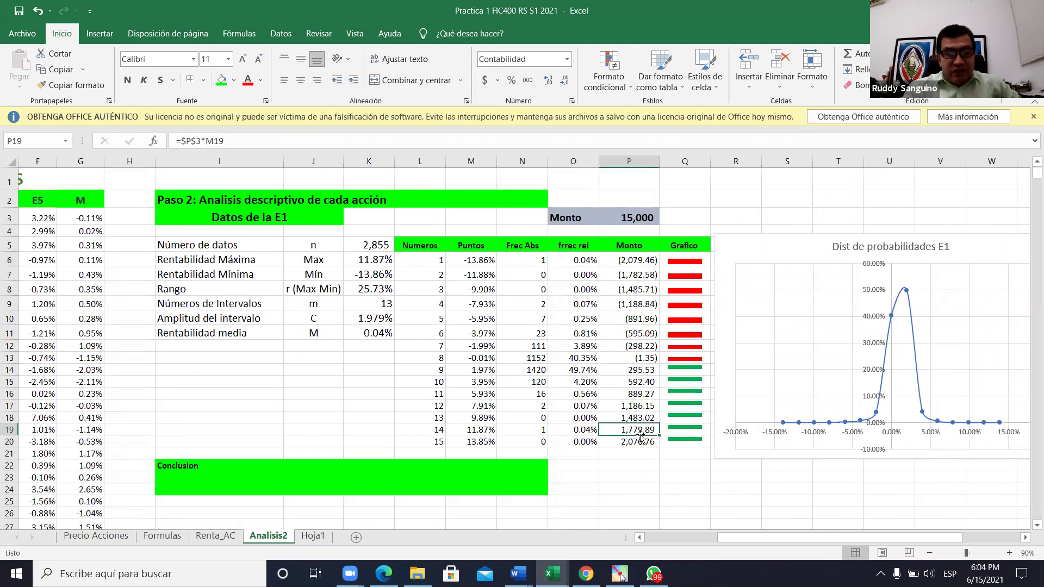
pyautogui.click(582, 430)
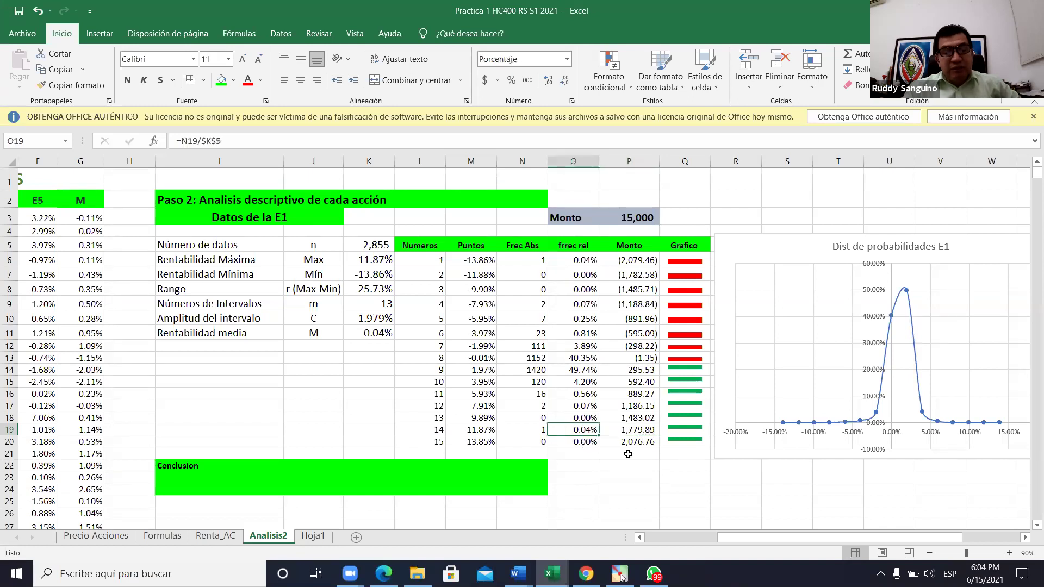
pyautogui.click(627, 453)
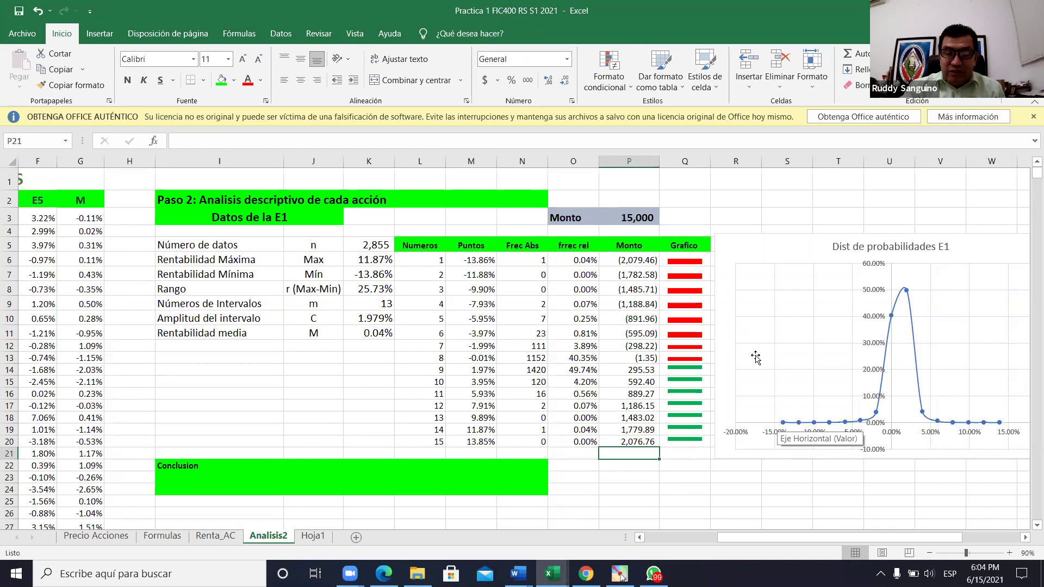
pyautogui.click(780, 337)
pyautogui.click(824, 480)
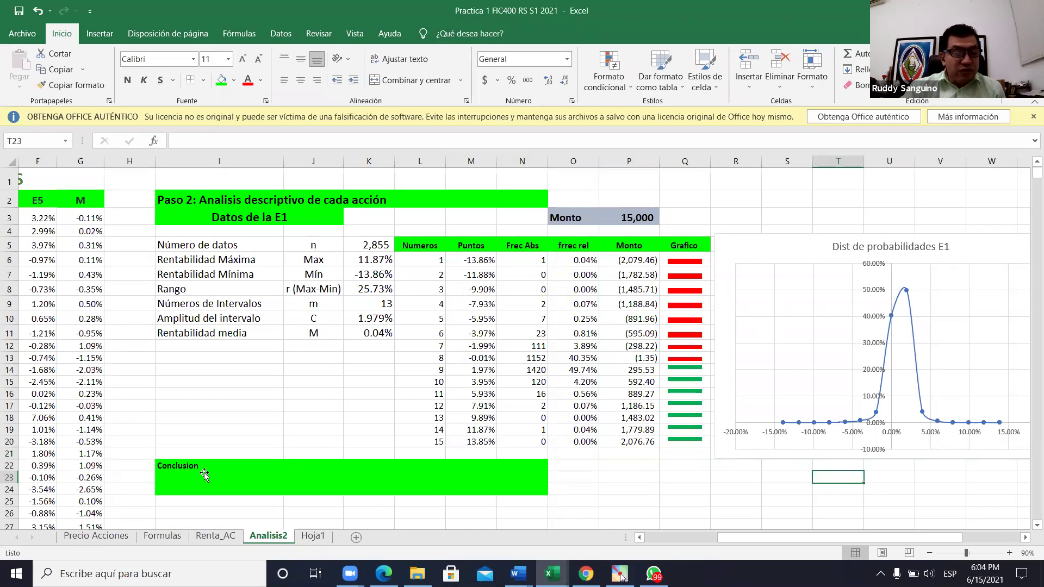
pyautogui.hotkey('ctrl', 'Left')
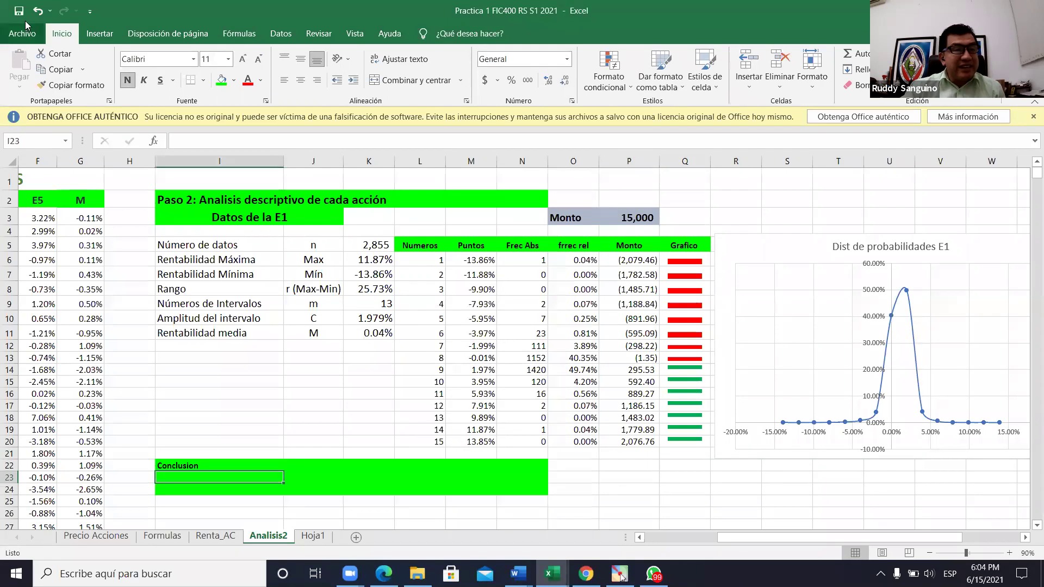